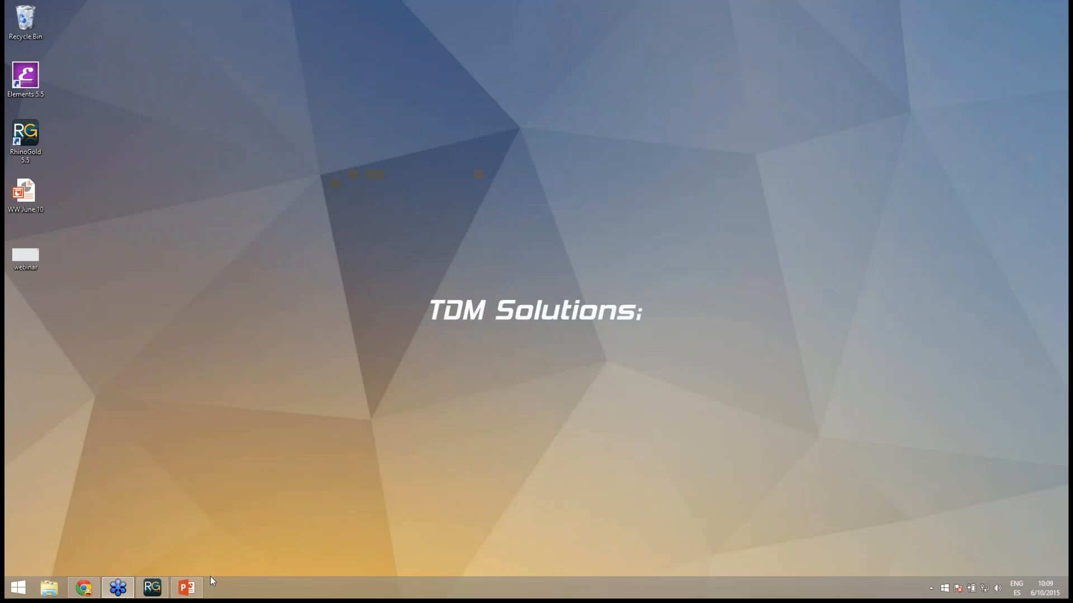
# Step: Switch to RhinoGold and open the Elements library of ready-made jewellery models
pyautogui.click(151, 586)
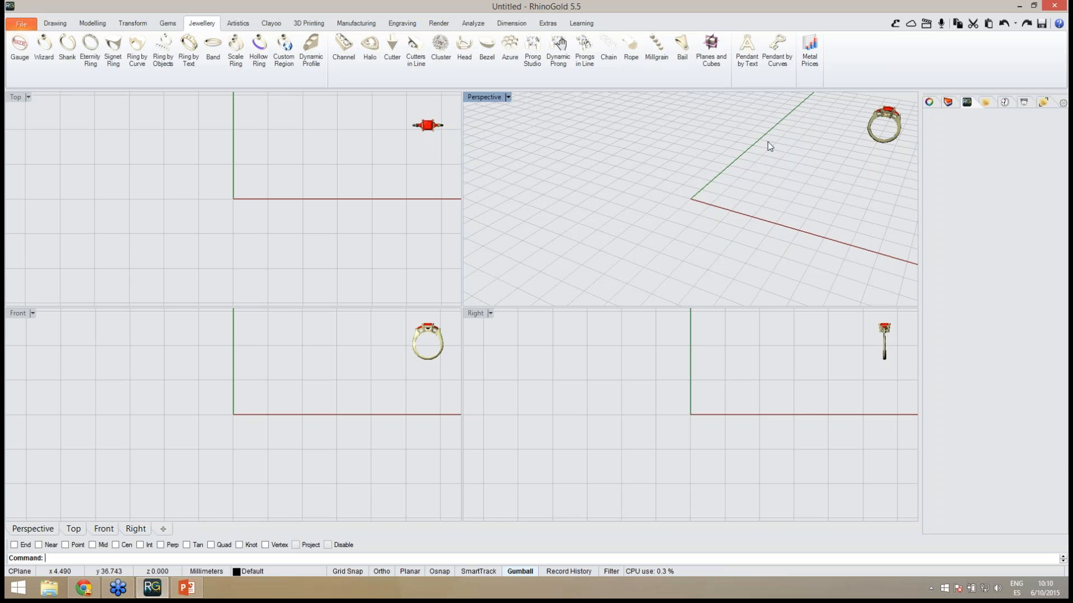
pyautogui.click(893, 25)
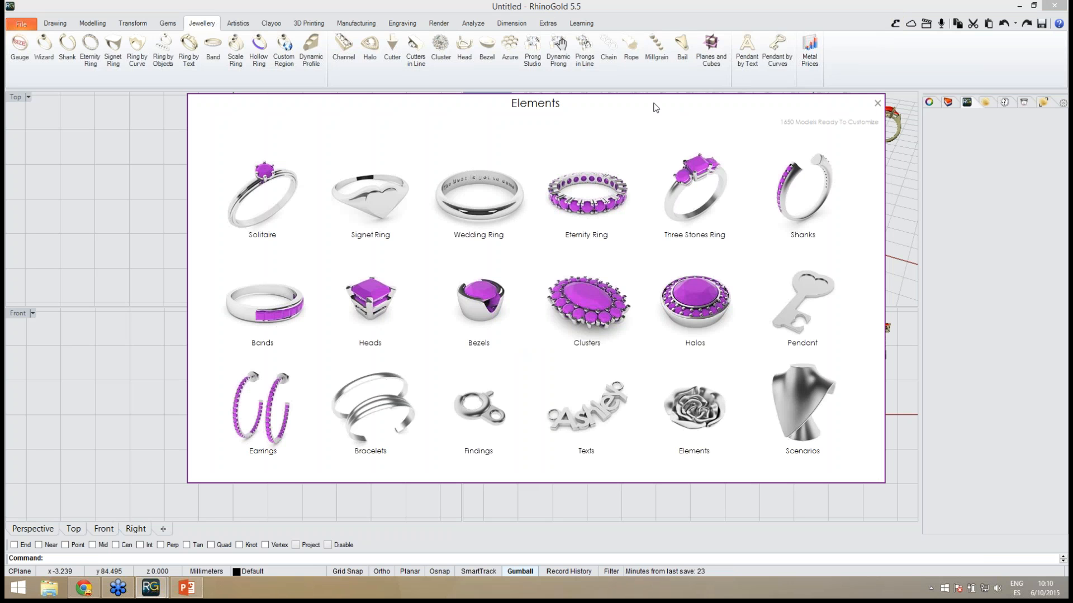
pyautogui.moveTo(651, 107); pyautogui.dragTo(676, 109)
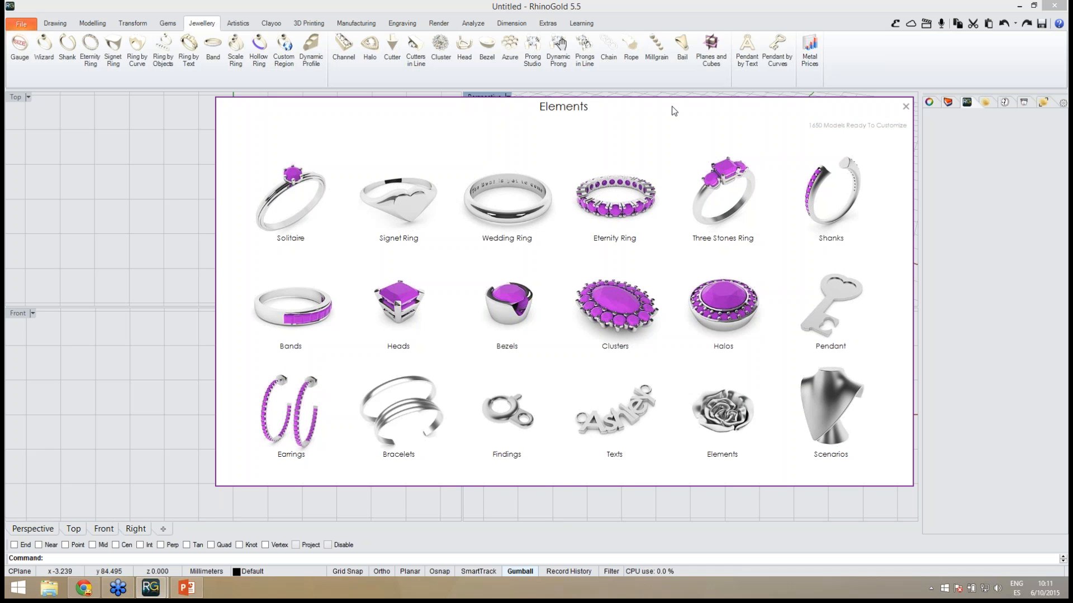
pyautogui.moveTo(671, 106)
pyautogui.mouseDown()
pyautogui.moveTo(650, 113)
pyautogui.moveTo(663, 108)
pyautogui.mouseUp()
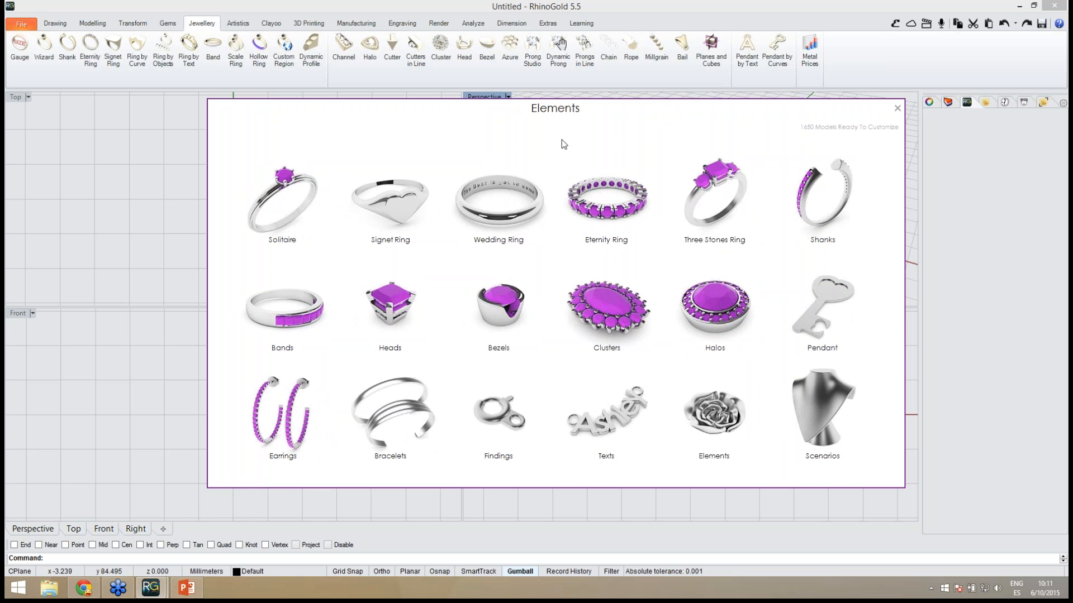
# Step: Load a round-stone solitaire ring with four prongs and a gem-set shank from the Solitaire category
pyautogui.click(288, 219)
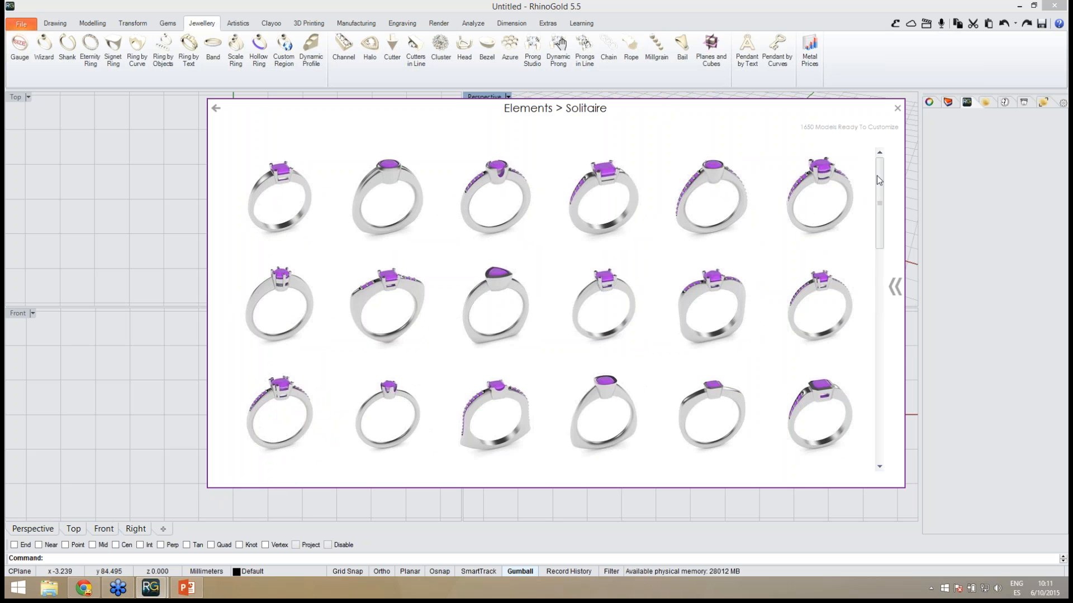
pyautogui.moveTo(877, 177); pyautogui.dragTo(880, 274)
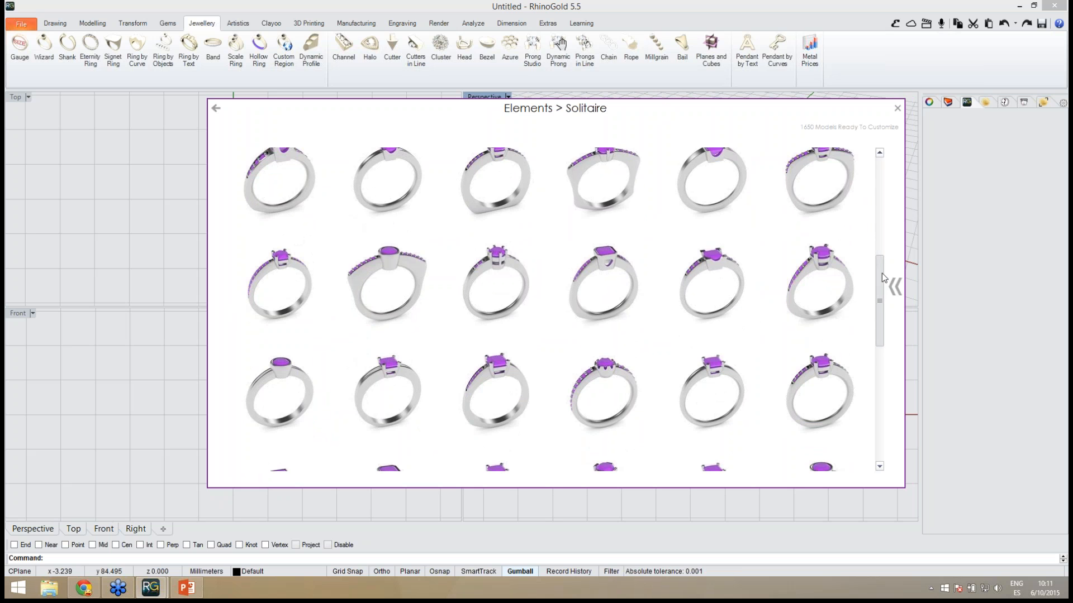
pyautogui.moveTo(881, 273); pyautogui.dragTo(884, 296)
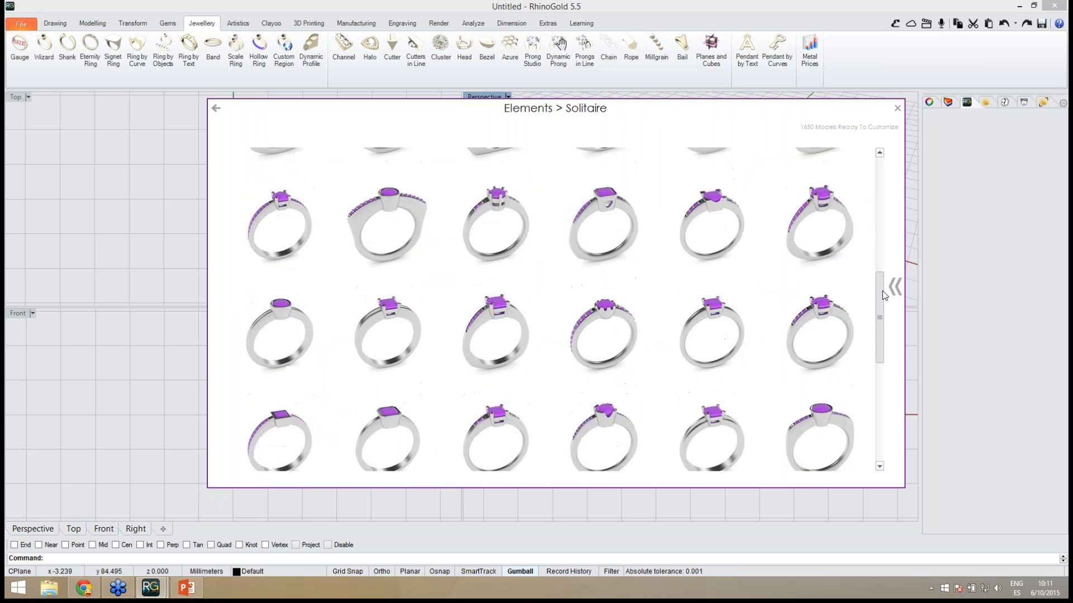
pyautogui.click(819, 226)
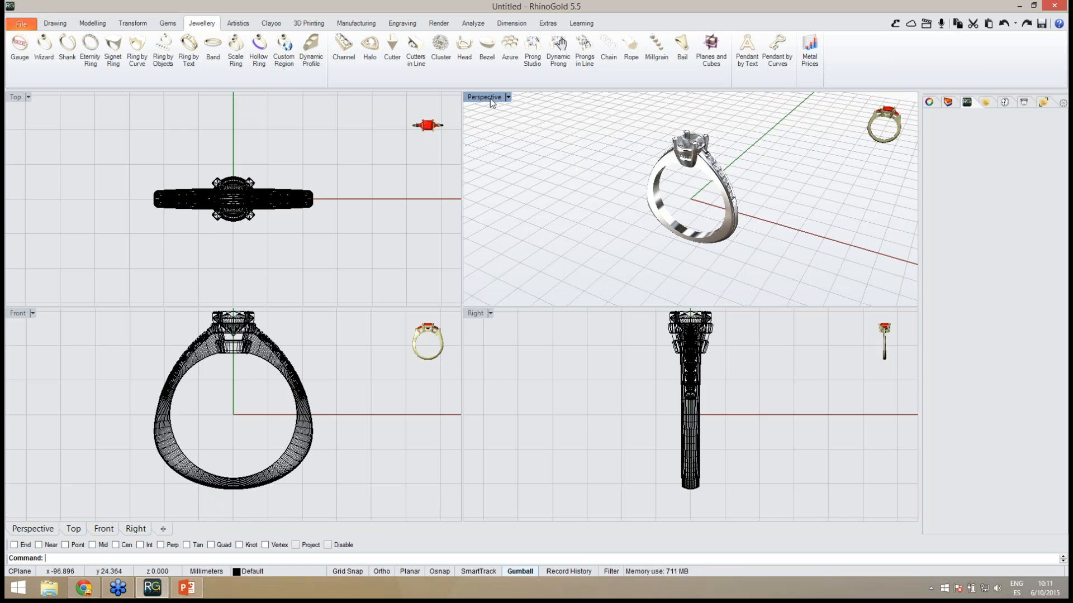
# Step: Maximize the Perspective viewport and examine the solitaire ring's head, side stones and shank
pyautogui.doubleClick(490, 99)
pyautogui.moveTo(400, 245); pyautogui.dragTo(510, 263, button='right')
pyautogui.scroll(4, 438, 229)
pyautogui.moveTo(438, 230); pyautogui.dragTo(431, 318, button='right')
pyautogui.scroll(-2, 454, 269)
pyautogui.scroll(3, 433, 318)
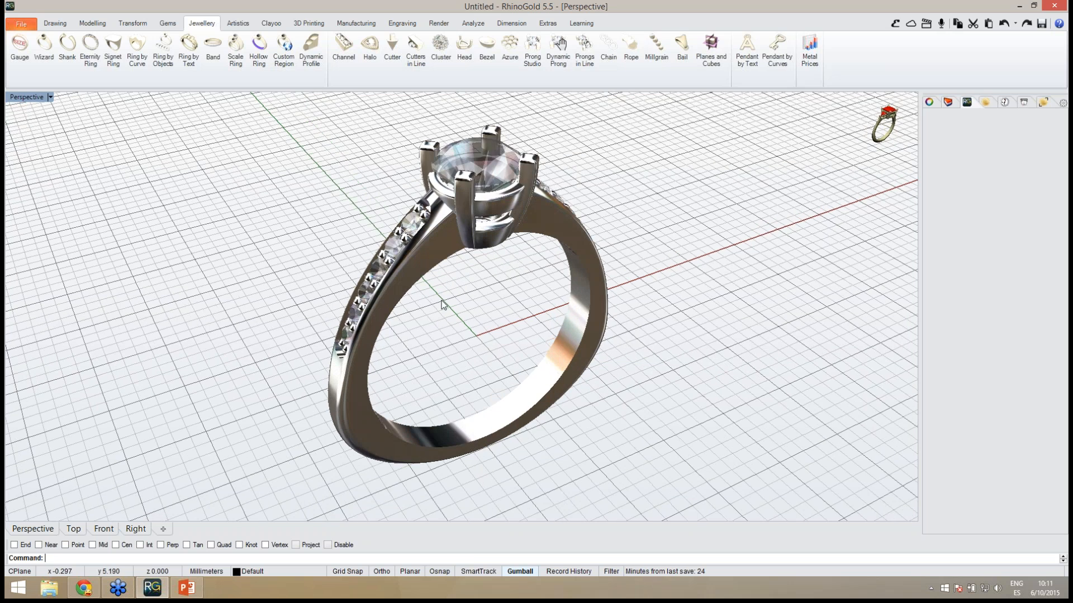
pyautogui.scroll(-3, 458, 301)
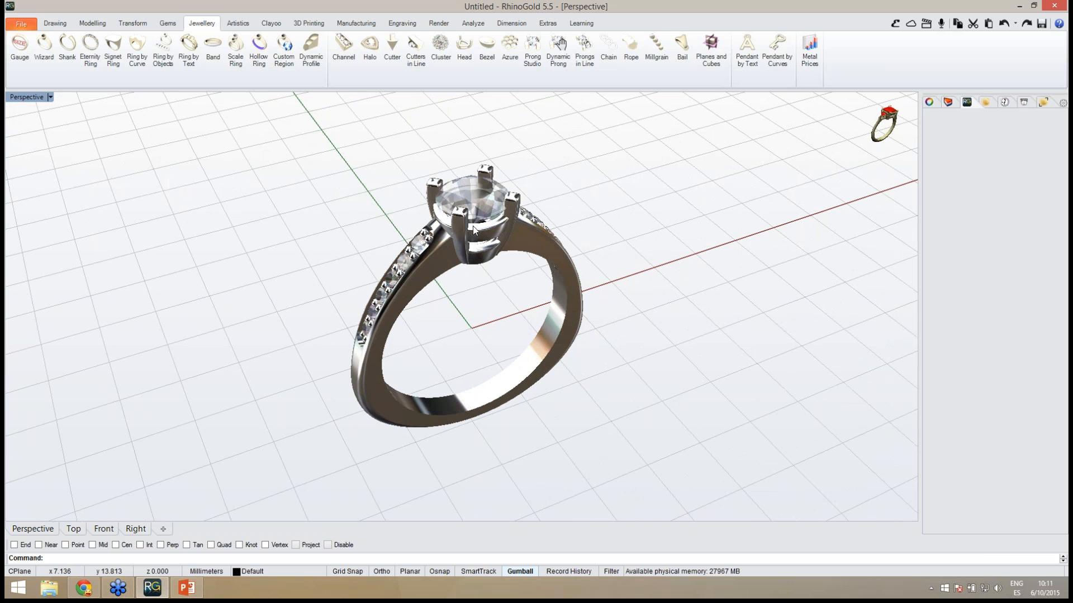
# Step: Open the ring's centre gem for editing in Gem Studio and change its cut to Radiant
pyautogui.click(464, 181)
pyautogui.moveTo(471, 226); pyautogui.dragTo(488, 296, button='right')
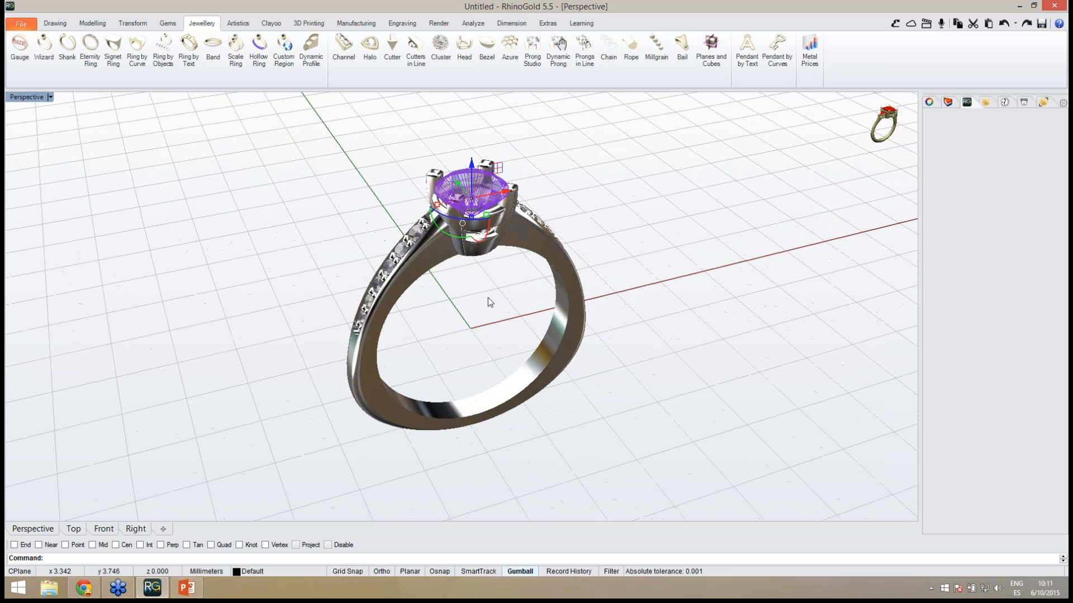
pyautogui.middleClick(485, 279)
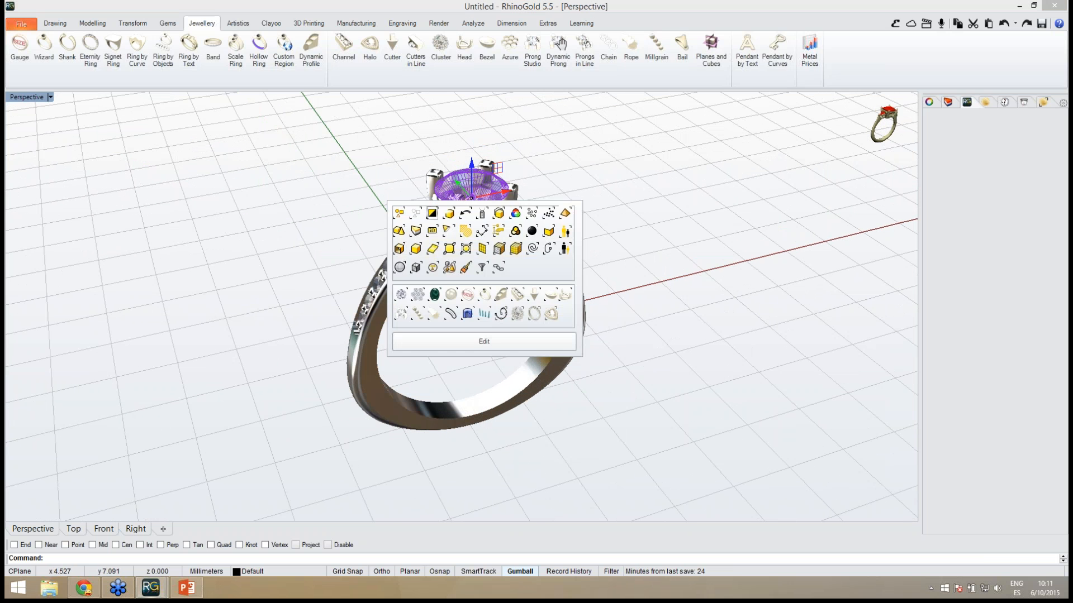
pyautogui.click(475, 336)
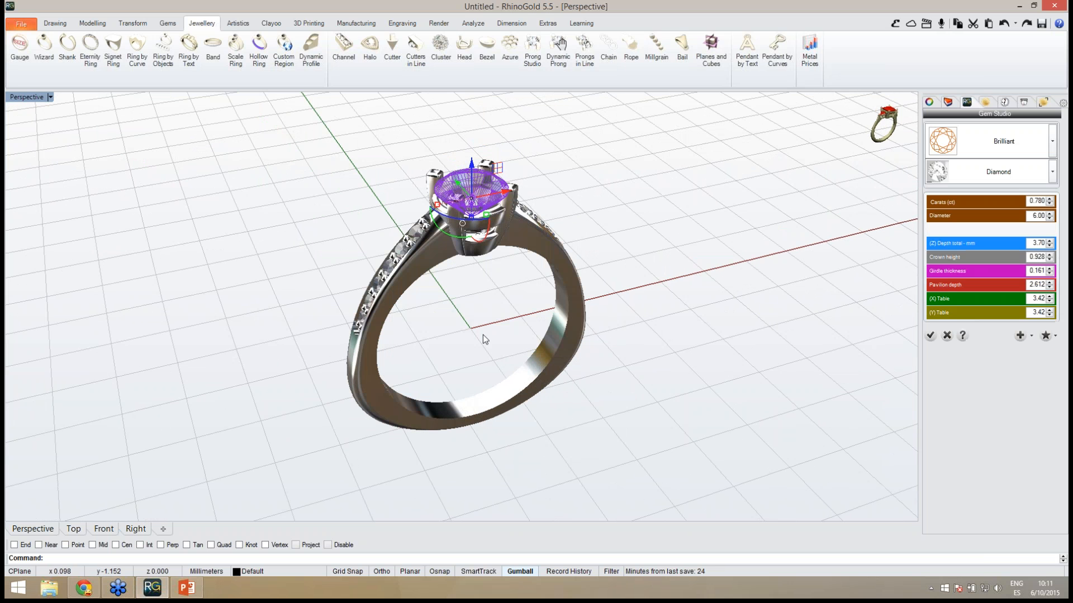
pyautogui.moveTo(568, 327)
pyautogui.mouseDown(button='right')
pyautogui.moveTo(541, 335)
pyautogui.moveTo(553, 334)
pyautogui.mouseUp(button='right')
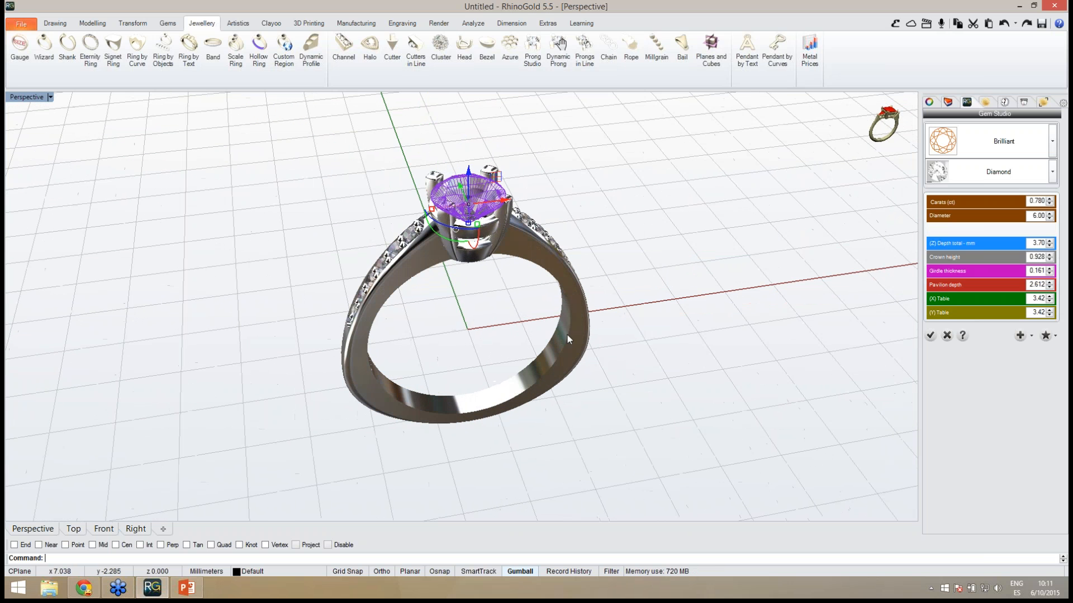
pyautogui.click(994, 146)
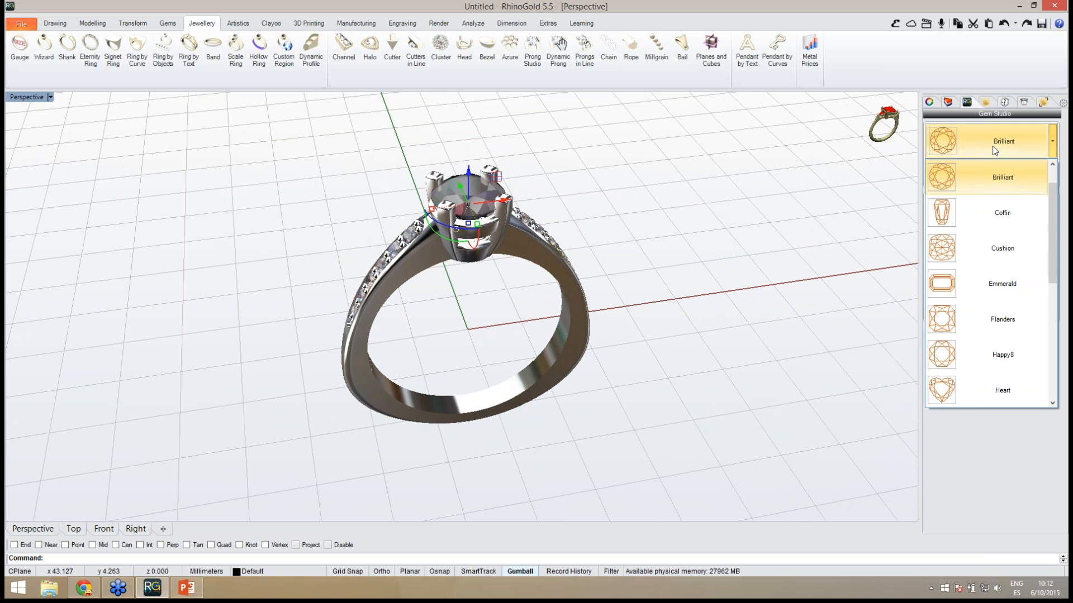
pyautogui.scroll(-5, 984, 260)
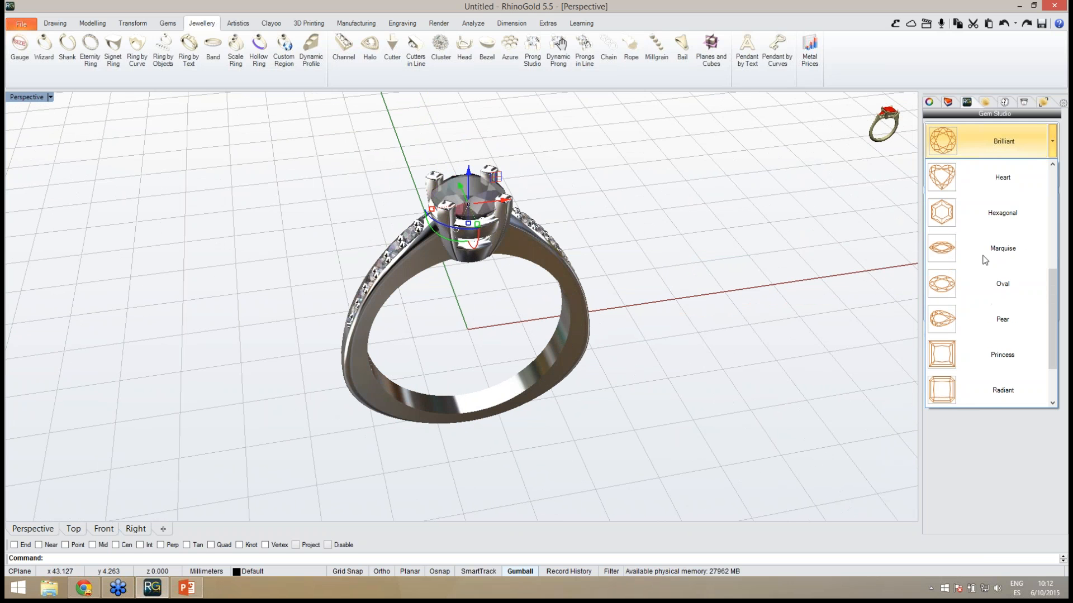
pyautogui.click(993, 381)
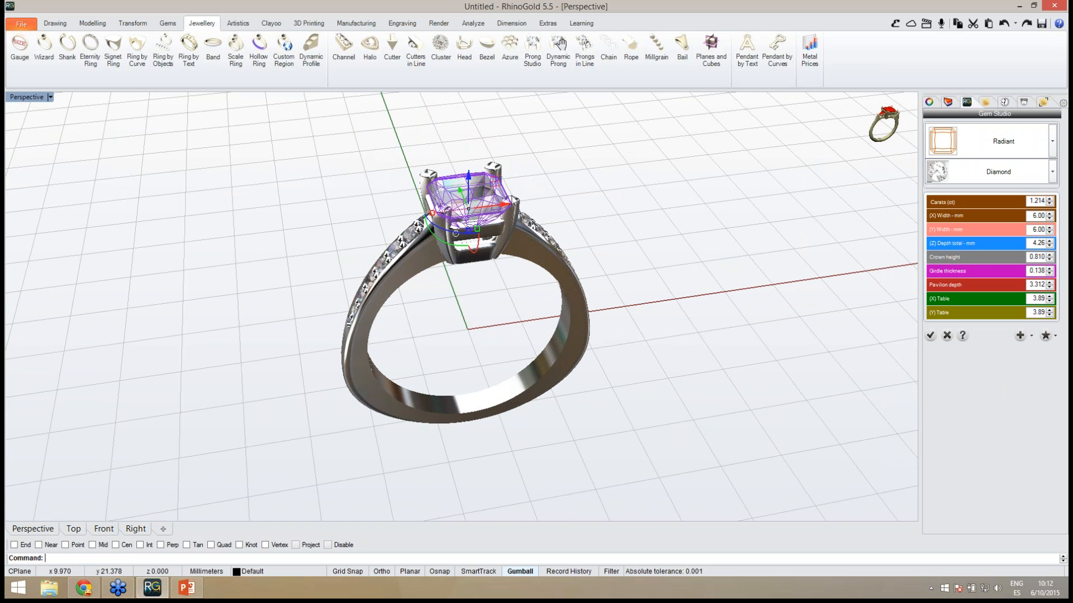
pyautogui.click(543, 176)
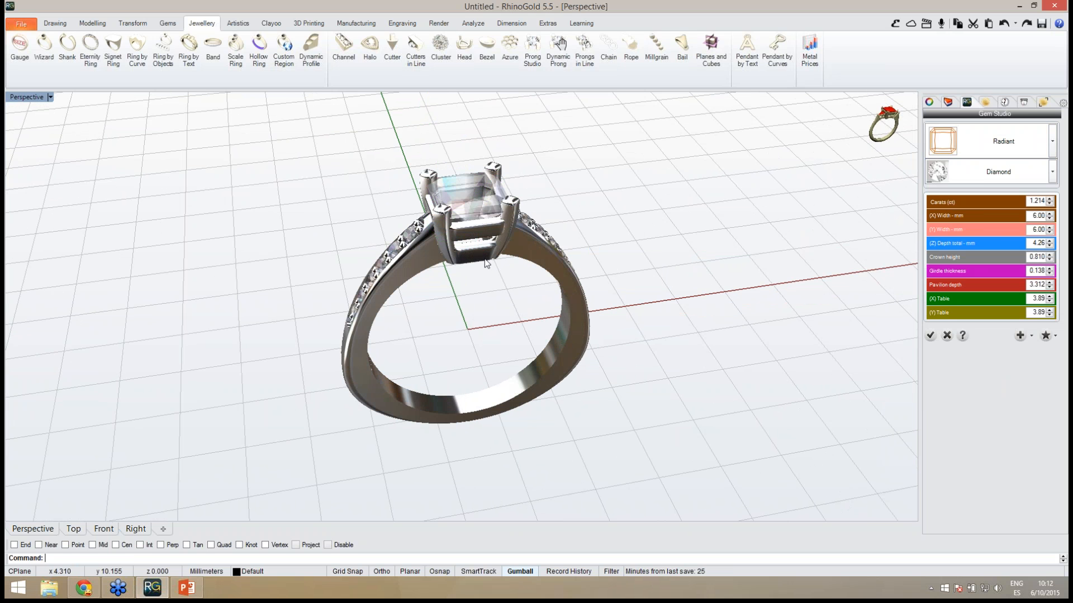
# Step: Set the centre gem's X width to 5.5 mm and accept the gem edits
pyautogui.moveTo(433, 272); pyautogui.dragTo(492, 291, button='right')
pyautogui.scroll(2, 458, 224)
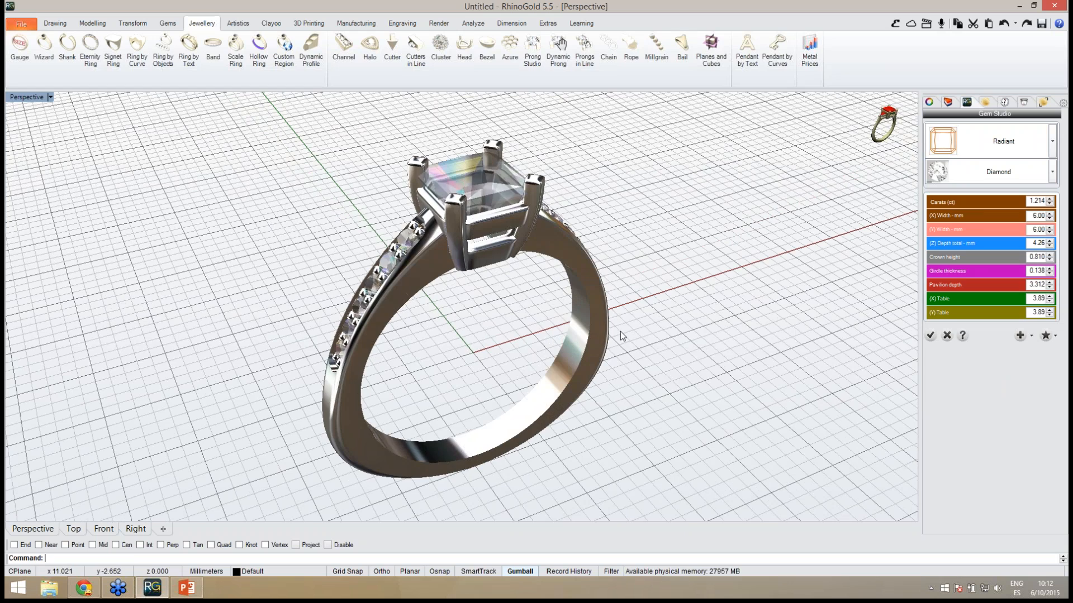
pyautogui.moveTo(668, 297)
pyautogui.mouseDown(button='right')
pyautogui.moveTo(631, 287)
pyautogui.moveTo(625, 249)
pyautogui.moveTo(659, 282)
pyautogui.mouseUp(button='right')
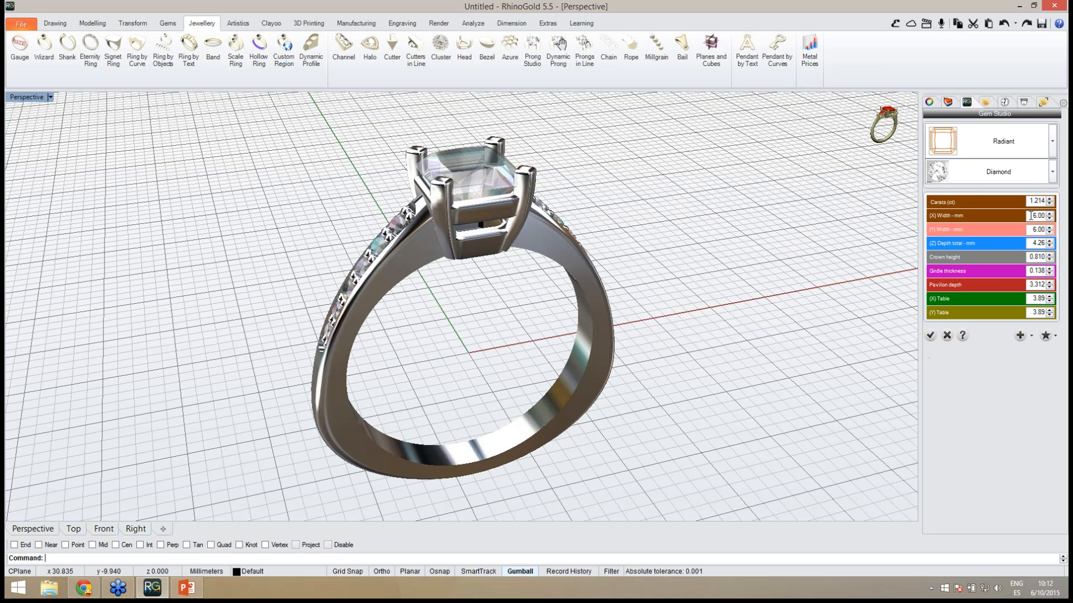
pyautogui.click(448, 154)
pyautogui.doubleClick(1031, 216)
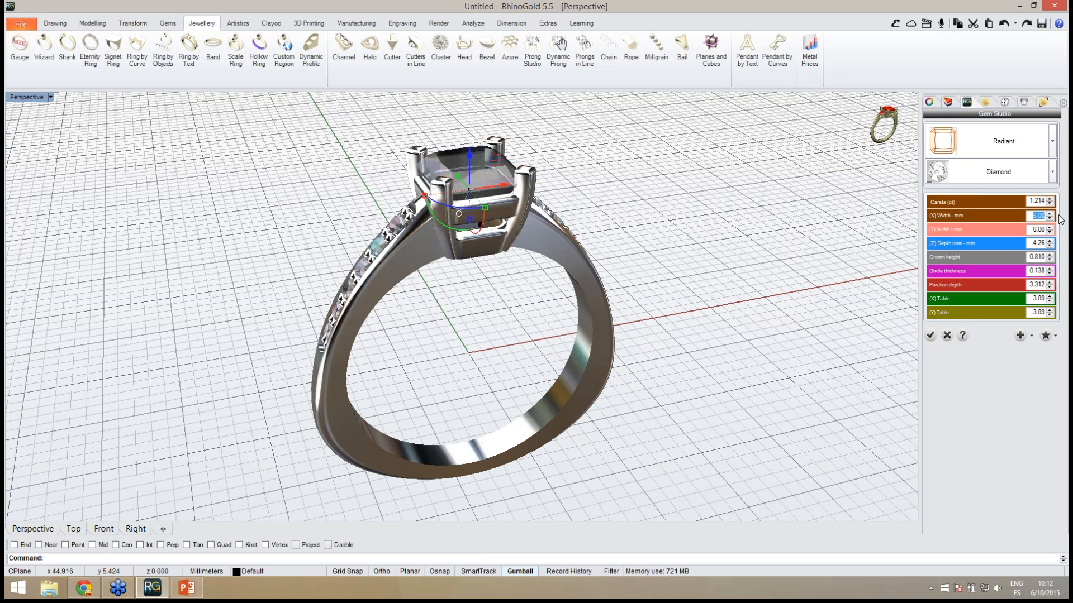
pyautogui.write('5.5')
pyautogui.press('Return')
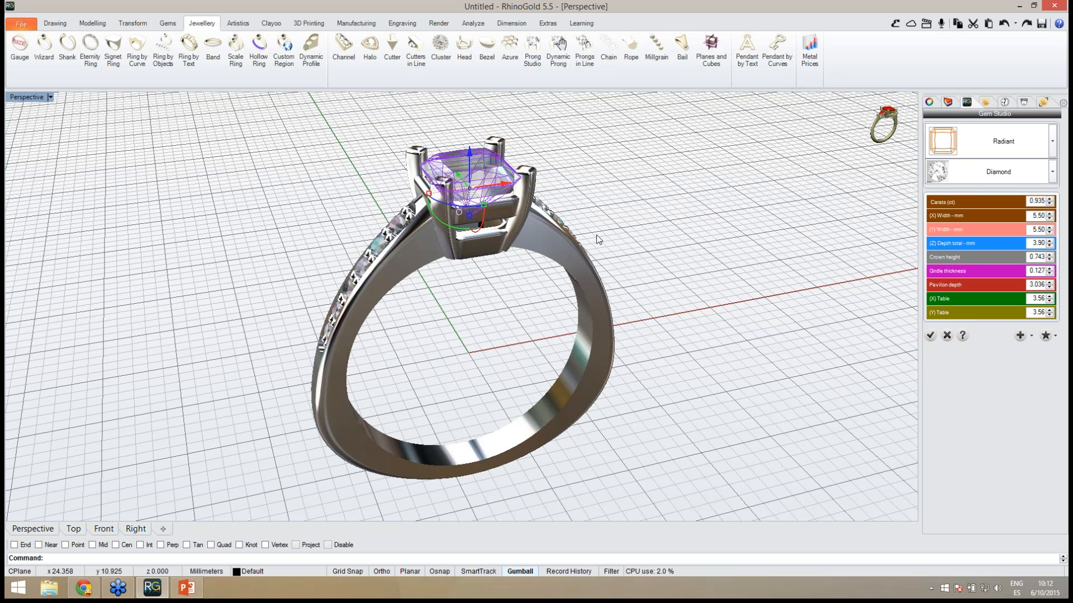
pyautogui.moveTo(506, 267); pyautogui.dragTo(508, 281, button='right')
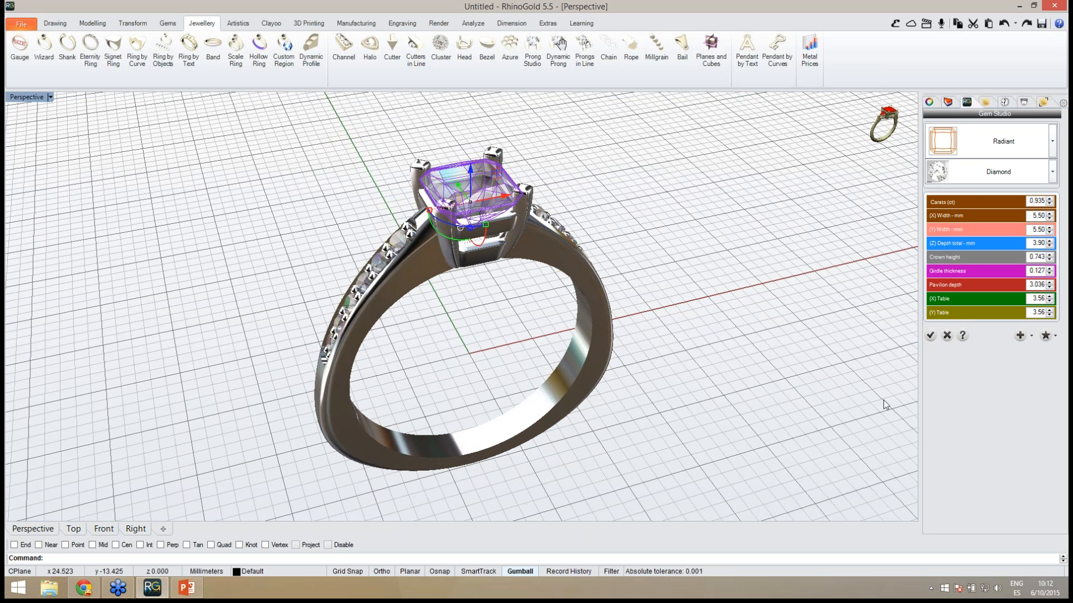
pyautogui.click(930, 336)
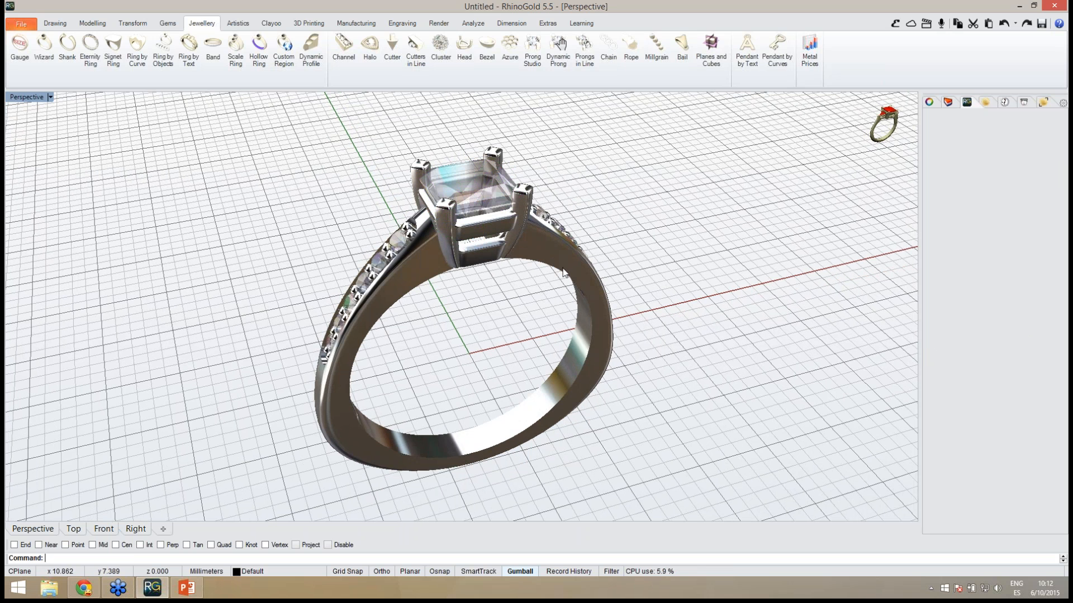
# Step: Open the shank for editing and resize its top profile to about 2.63 mm wide and 4.09 mm high
pyautogui.click(577, 331)
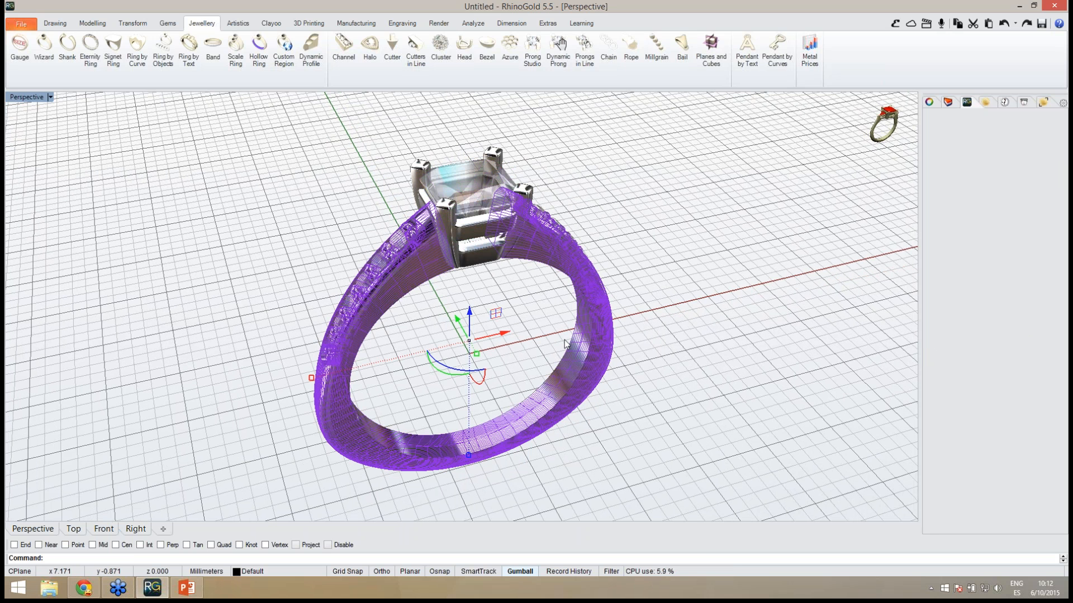
pyautogui.middleClick(565, 343)
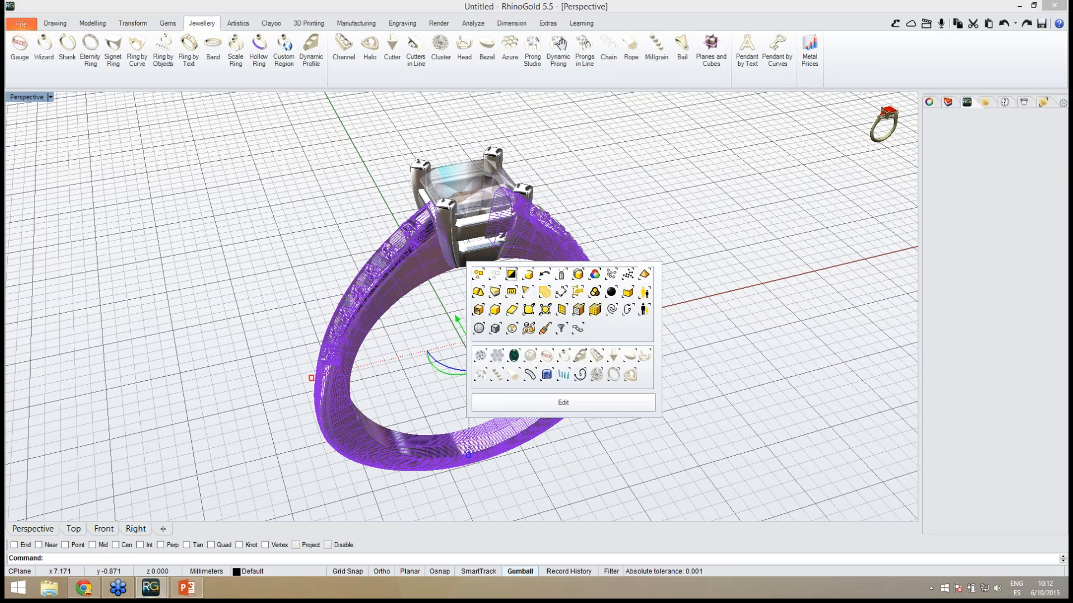
pyautogui.click(539, 399)
pyautogui.moveTo(519, 405); pyautogui.dragTo(470, 351, button='right')
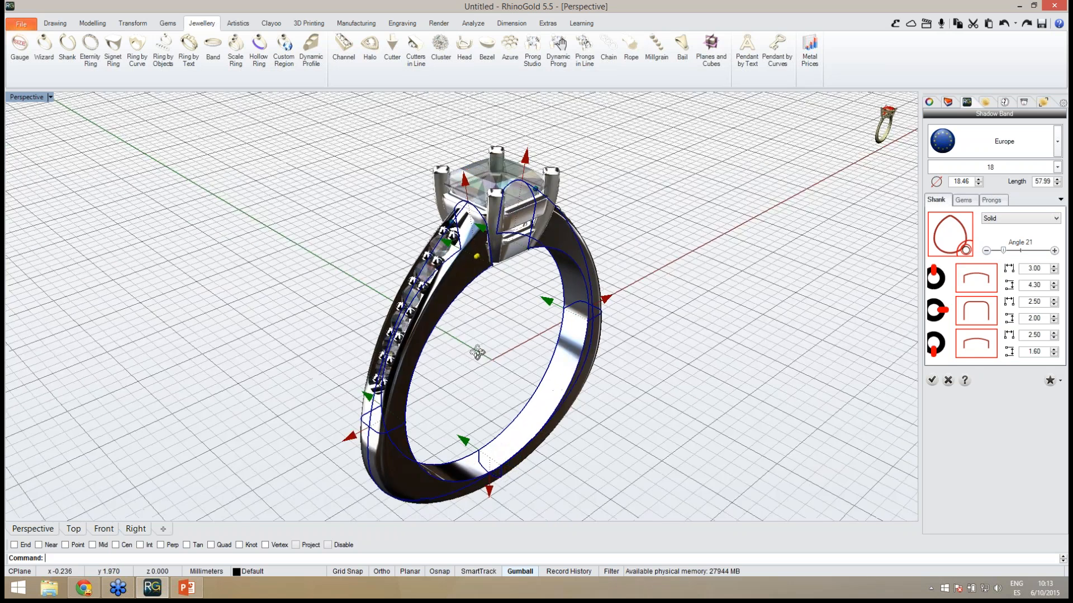
pyautogui.scroll(5, 487, 193)
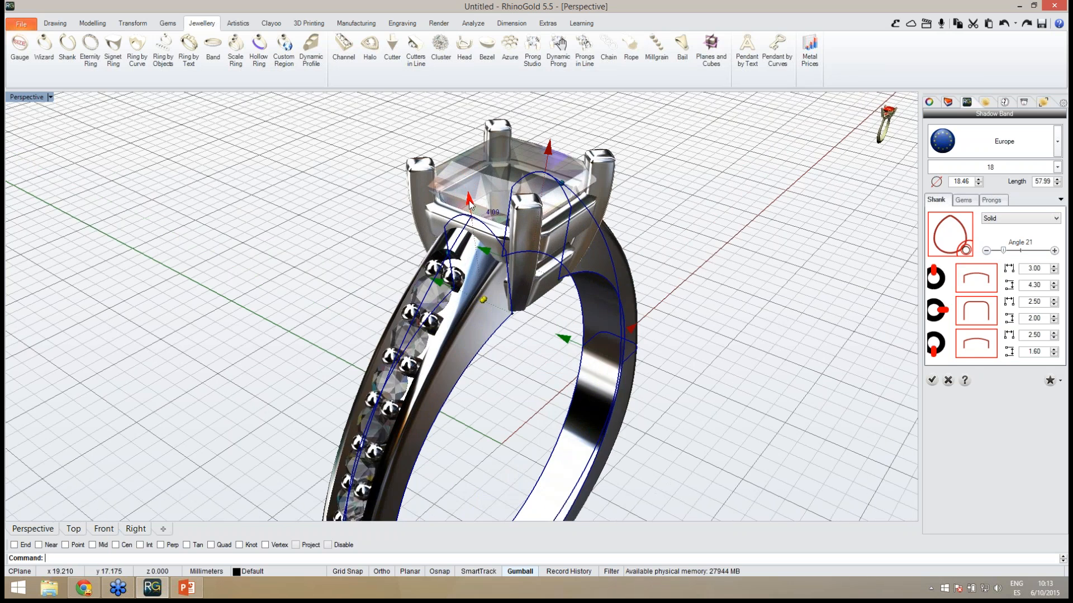
pyautogui.moveTo(470, 200); pyautogui.dragTo(468, 201)
pyautogui.moveTo(390, 281); pyautogui.dragTo(537, 259, button='right')
pyautogui.moveTo(534, 254); pyautogui.dragTo(537, 253)
pyautogui.moveTo(684, 314); pyautogui.dragTo(560, 346, button='right')
pyautogui.scroll(-4, 525, 304)
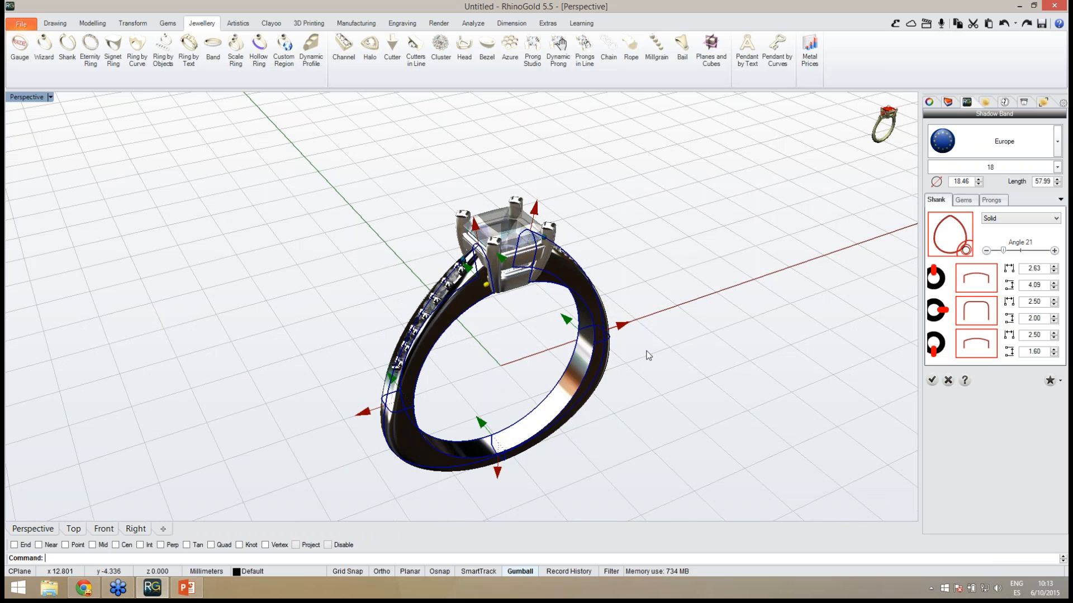
# Step: Change the cross-section at the top of the shank to profile 009
pyautogui.moveTo(646, 352); pyautogui.dragTo(773, 311, button='right')
pyautogui.click(980, 286)
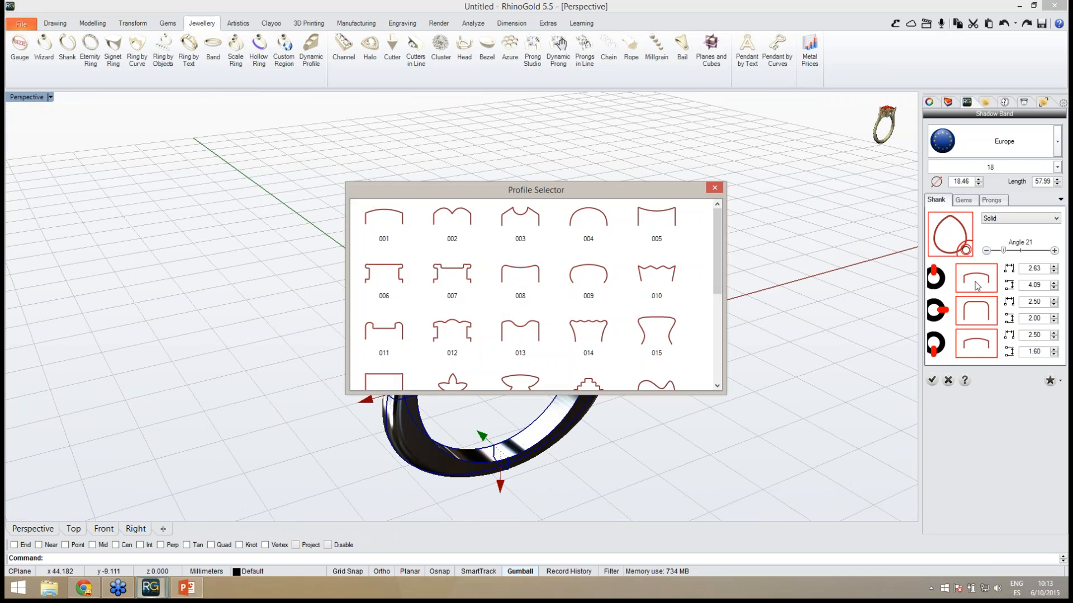
pyautogui.click(596, 278)
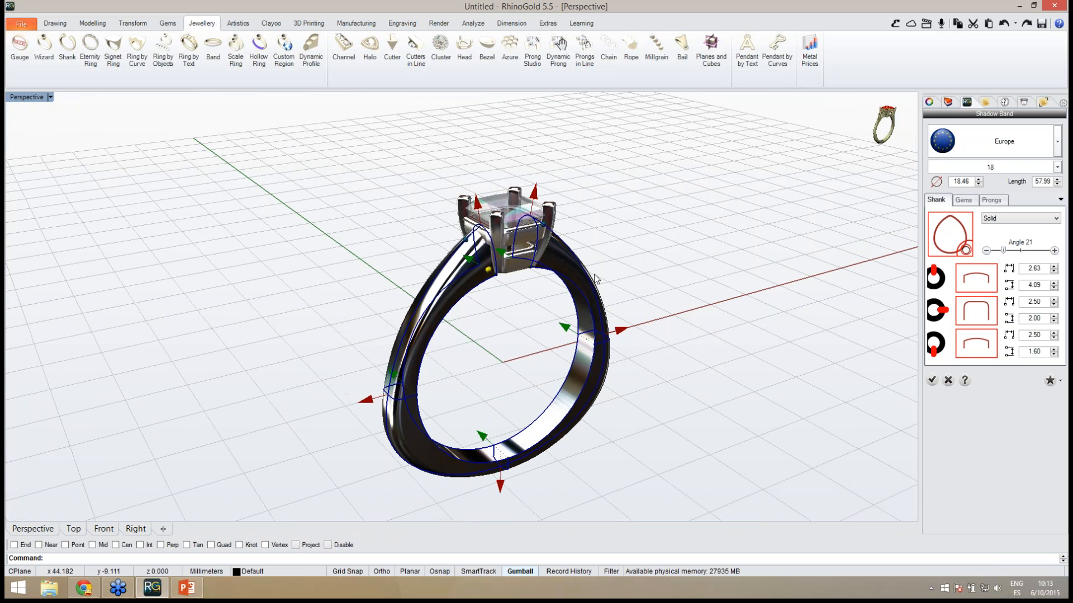
pyautogui.moveTo(474, 316)
pyautogui.mouseDown(button='right')
pyautogui.moveTo(481, 329)
pyautogui.moveTo(469, 316)
pyautogui.mouseUp(button='right')
pyautogui.scroll(-2, 468, 317)
pyautogui.moveTo(491, 366); pyautogui.dragTo(512, 371, button='right')
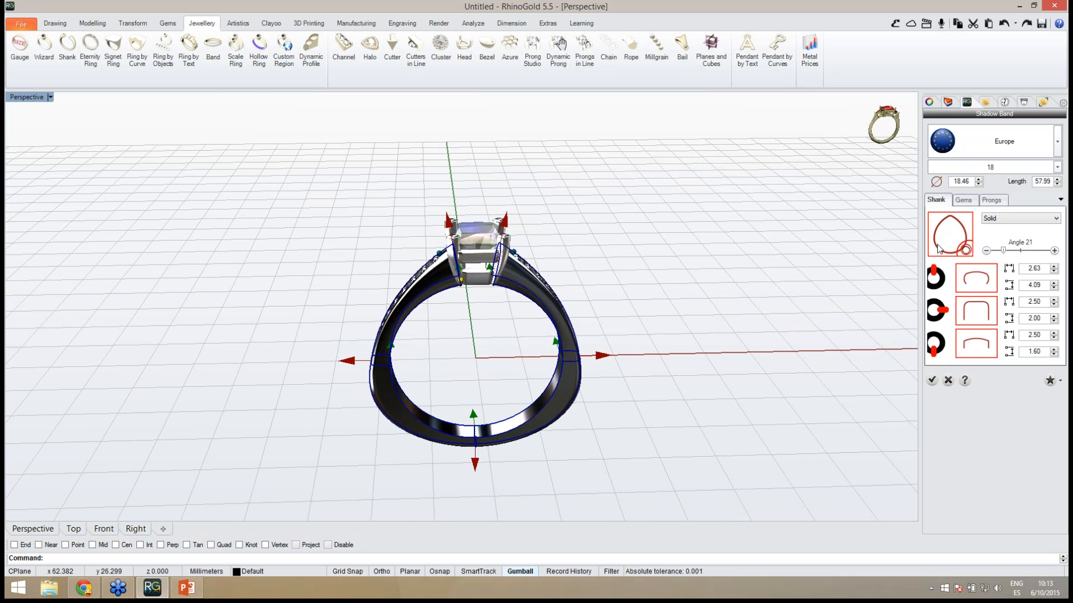
# Step: Replace the shank's outline with the circular shank curve 013
pyautogui.moveTo(514, 366); pyautogui.dragTo(531, 359, button='right')
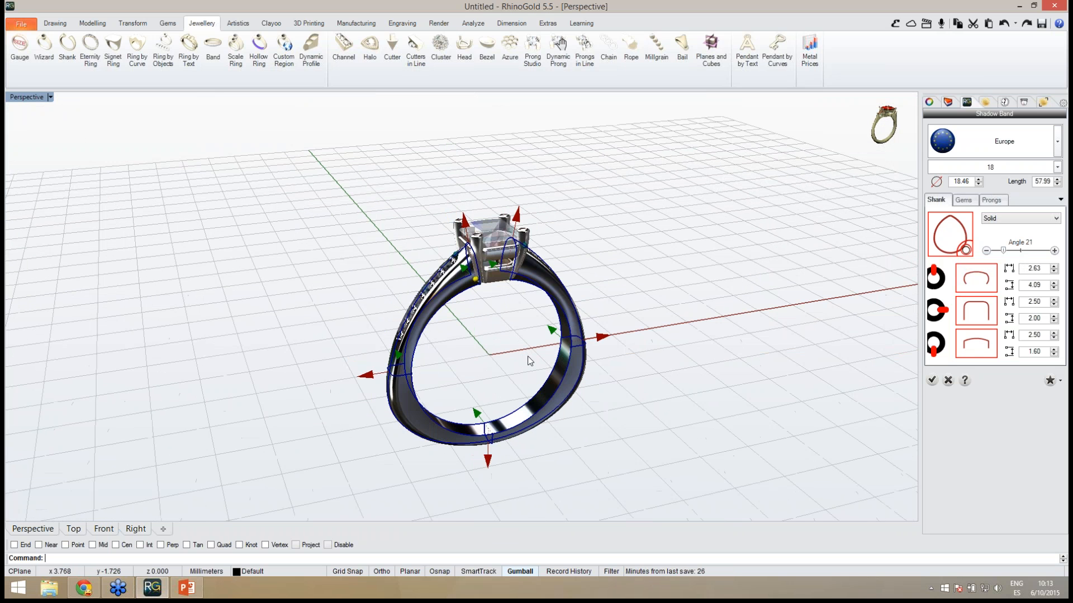
pyautogui.click(949, 250)
pyautogui.scroll(-1, 714, 268)
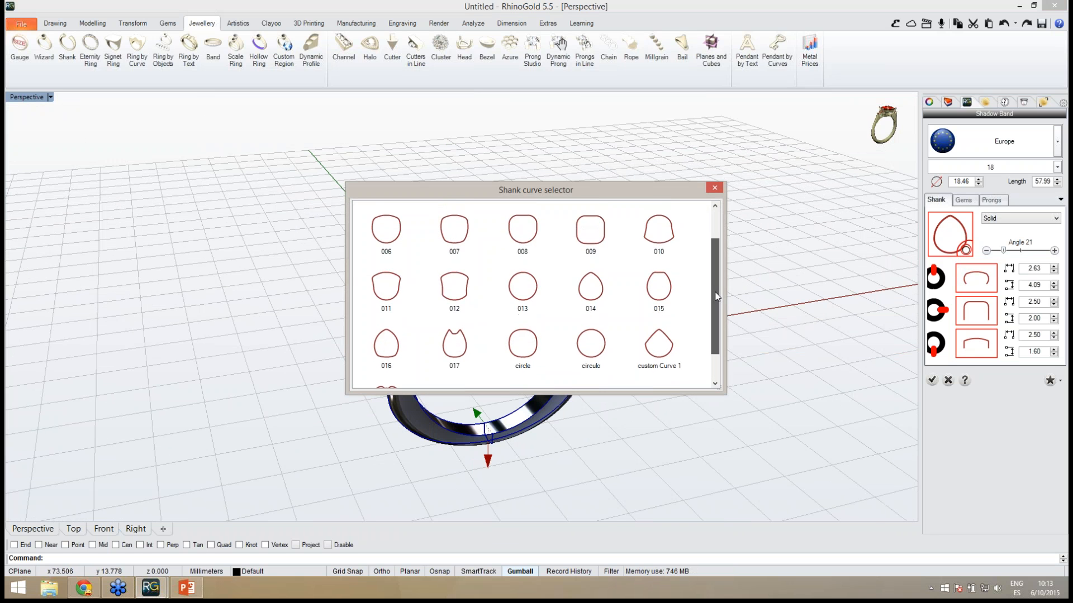
pyautogui.click(529, 306)
pyautogui.moveTo(511, 341); pyautogui.dragTo(485, 334, button='right')
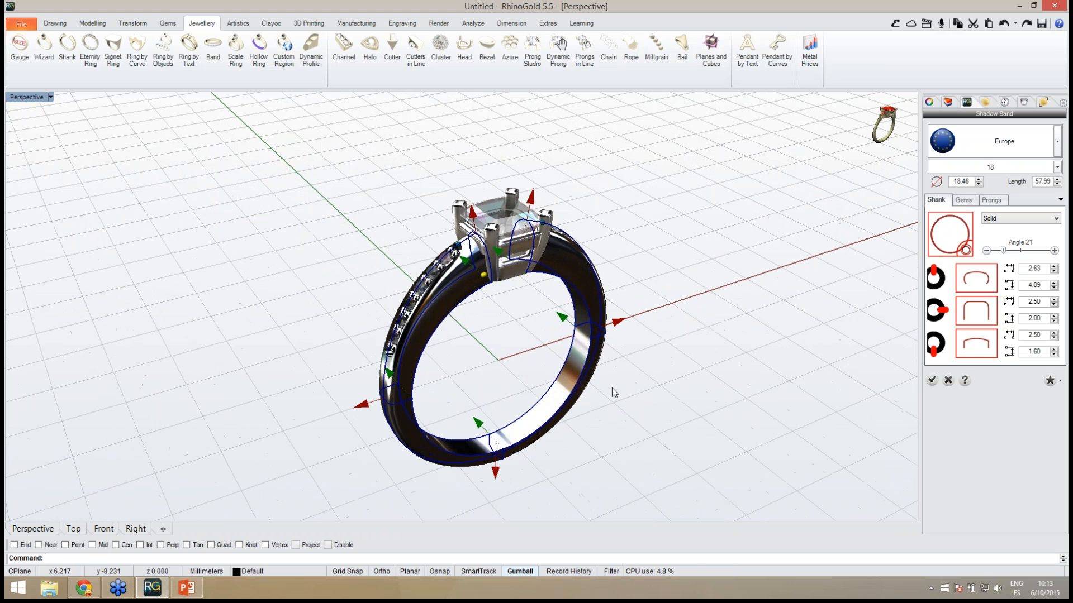
# Step: Accept the shank profile and outline edits to finish editing the ring band
pyautogui.moveTo(670, 401); pyautogui.dragTo(888, 403, button='right')
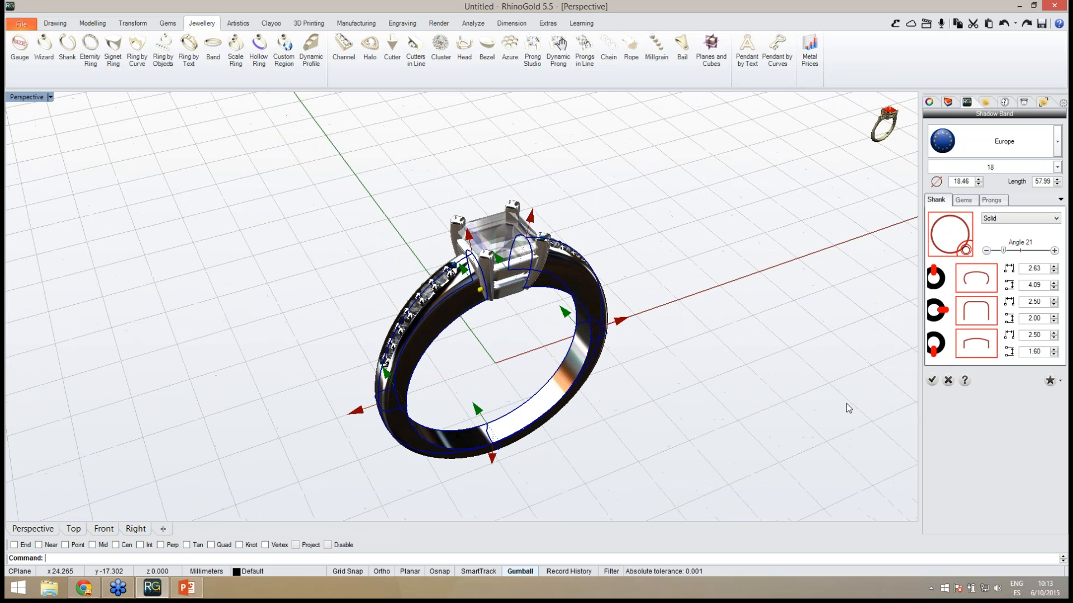
pyautogui.click(931, 381)
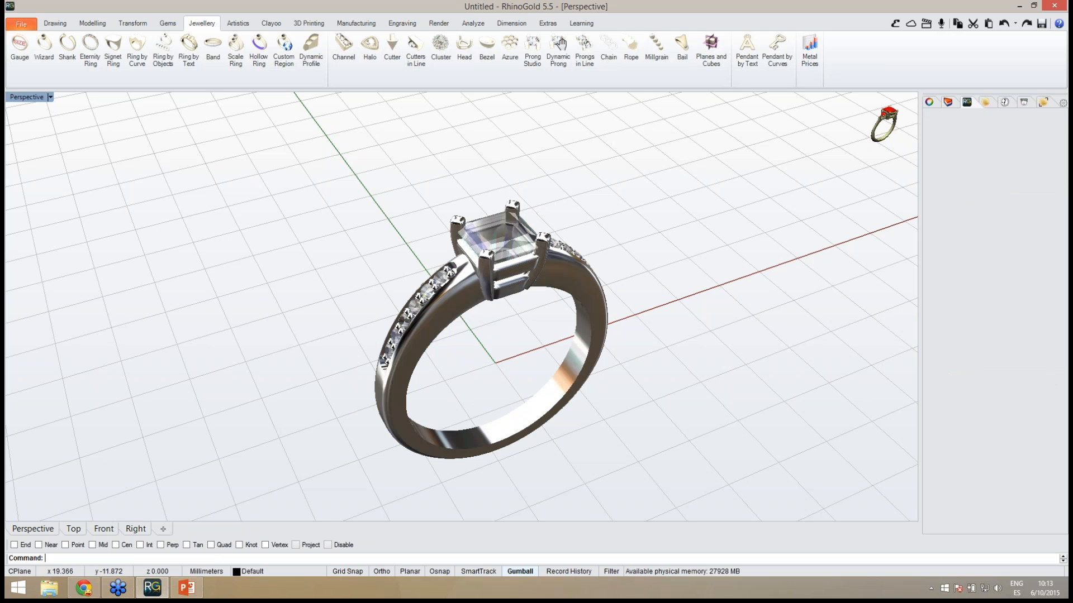
# Step: Examine the edited ring from different angles and distances, checking the shank, prongs and side stones
pyautogui.moveTo(688, 388); pyautogui.dragTo(642, 371, button='right')
pyautogui.scroll(-2, 487, 281)
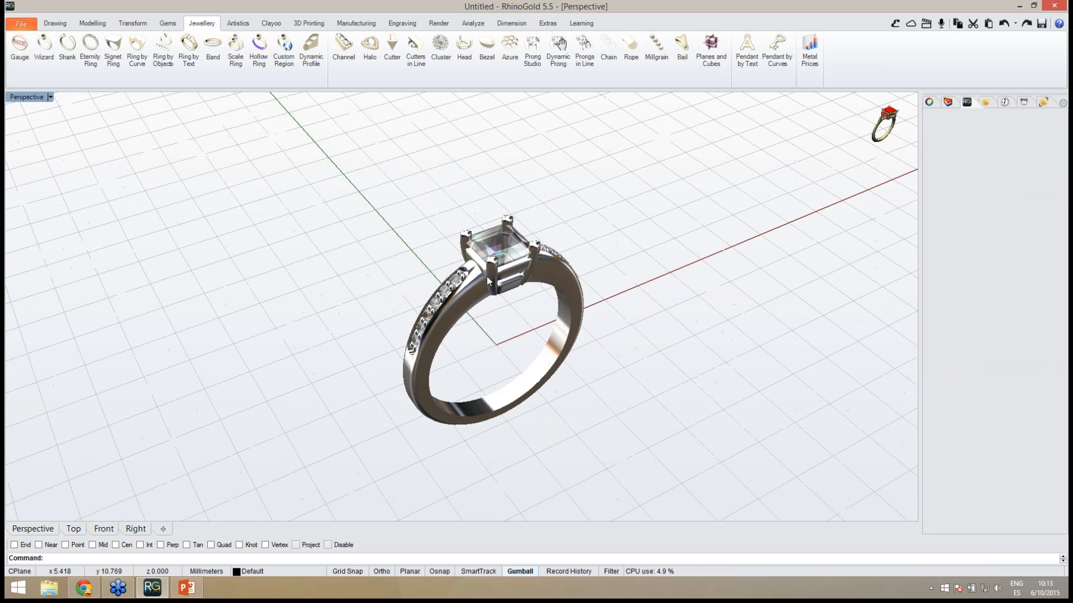
pyautogui.scroll(2, 503, 351)
pyautogui.moveTo(504, 350); pyautogui.dragTo(503, 347, button='right')
pyautogui.scroll(2, 504, 351)
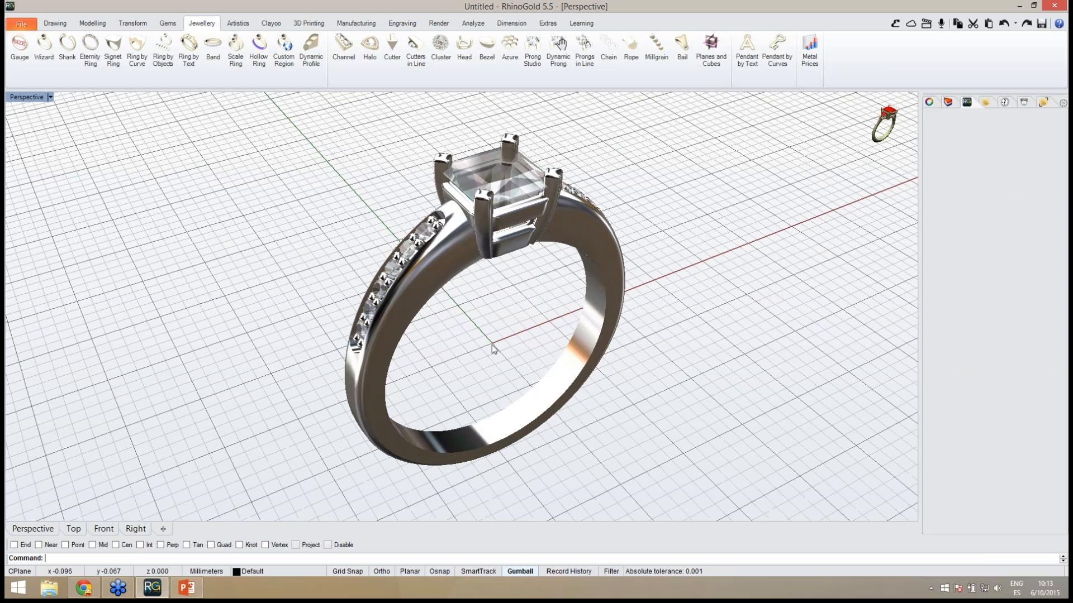
pyautogui.scroll(-3, 491, 344)
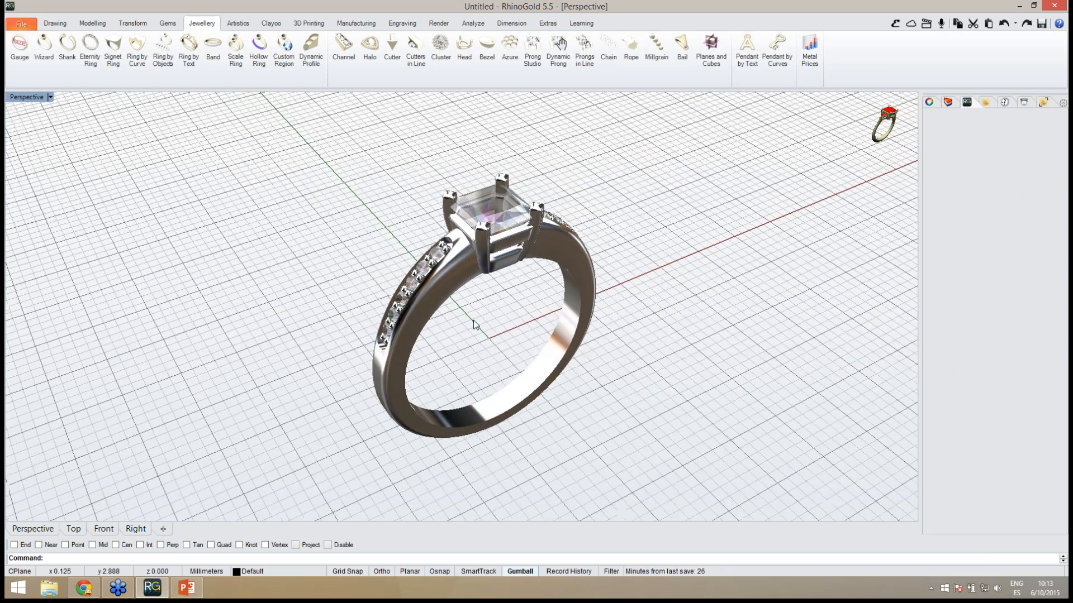
pyautogui.scroll(2, 492, 344)
pyautogui.scroll(-2, 498, 313)
pyautogui.moveTo(498, 310); pyautogui.dragTo(516, 260, button='right')
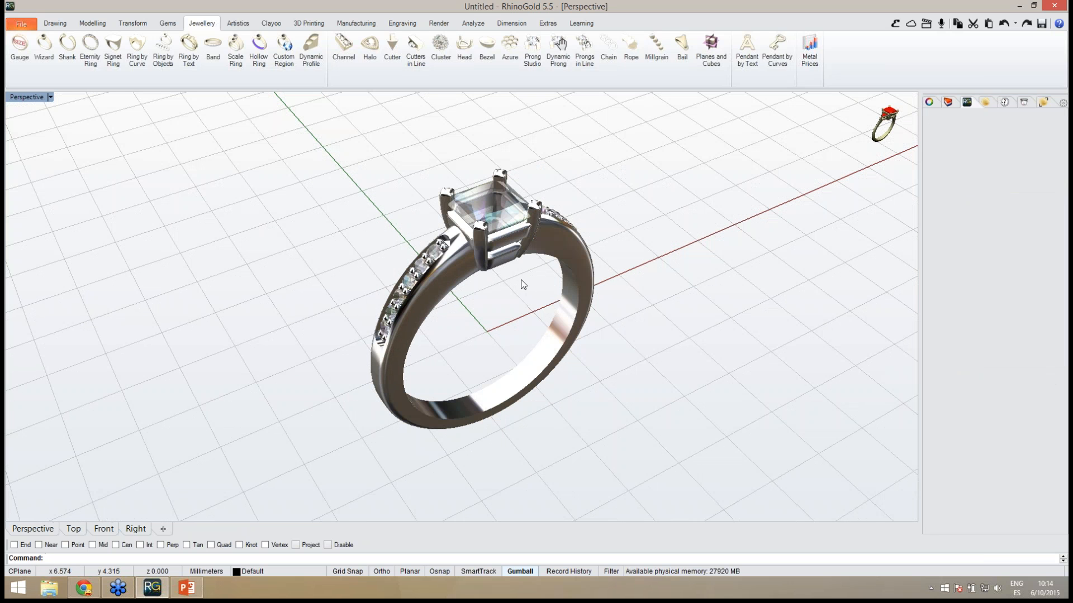
# Step: Start Render Studio to prepare the ring's materials
pyautogui.click(439, 23)
pyautogui.moveTo(390, 202); pyautogui.dragTo(180, 197, button='right')
pyautogui.click(49, 60)
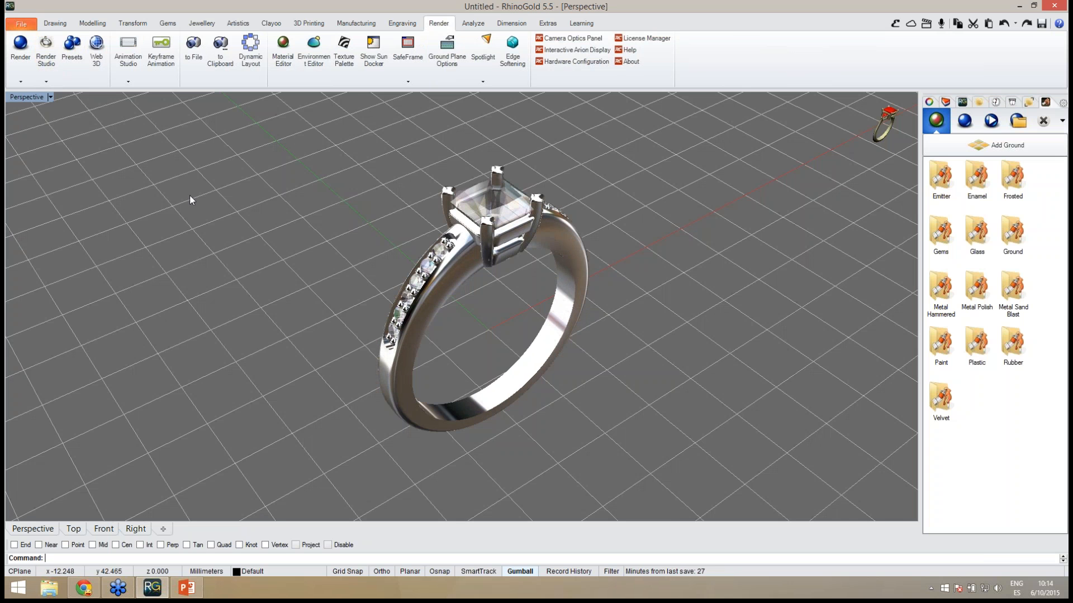
pyautogui.moveTo(190, 200); pyautogui.dragTo(483, 321, button='right')
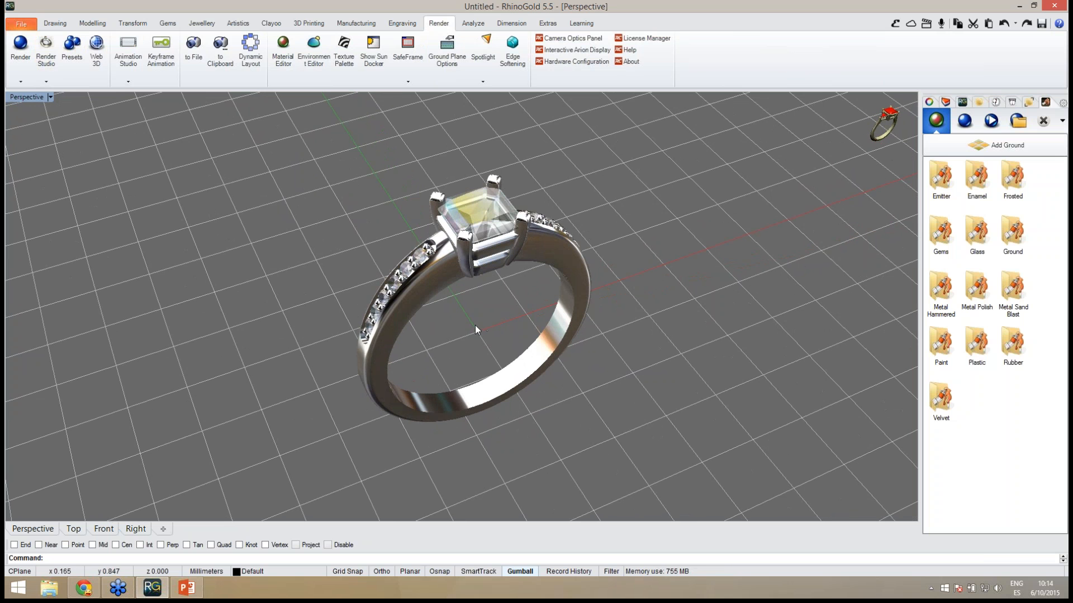
# Step: Assign the Ruby gem material to the ring's square centre stone
pyautogui.click(475, 193)
pyautogui.click(517, 229)
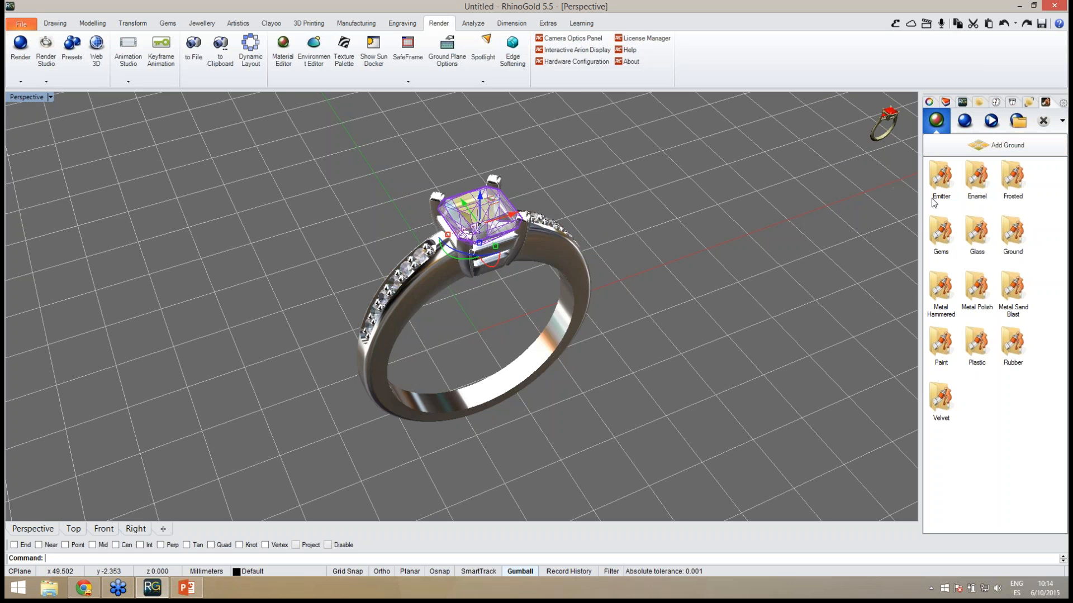
pyautogui.doubleClick(943, 236)
pyautogui.moveTo(1061, 216); pyautogui.dragTo(1061, 338)
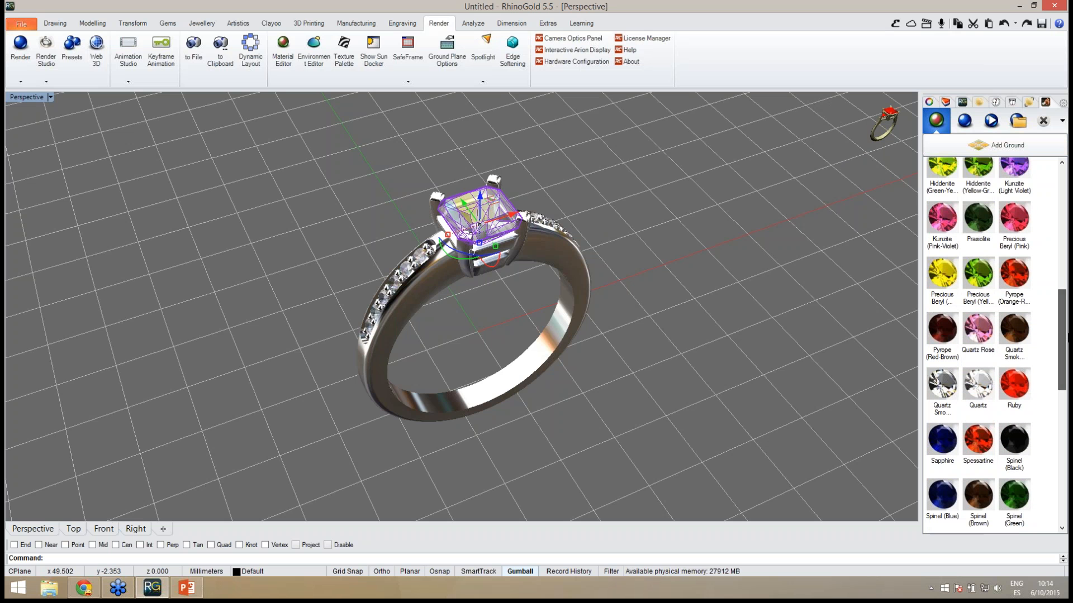
pyautogui.doubleClick(1015, 385)
pyautogui.click(810, 356)
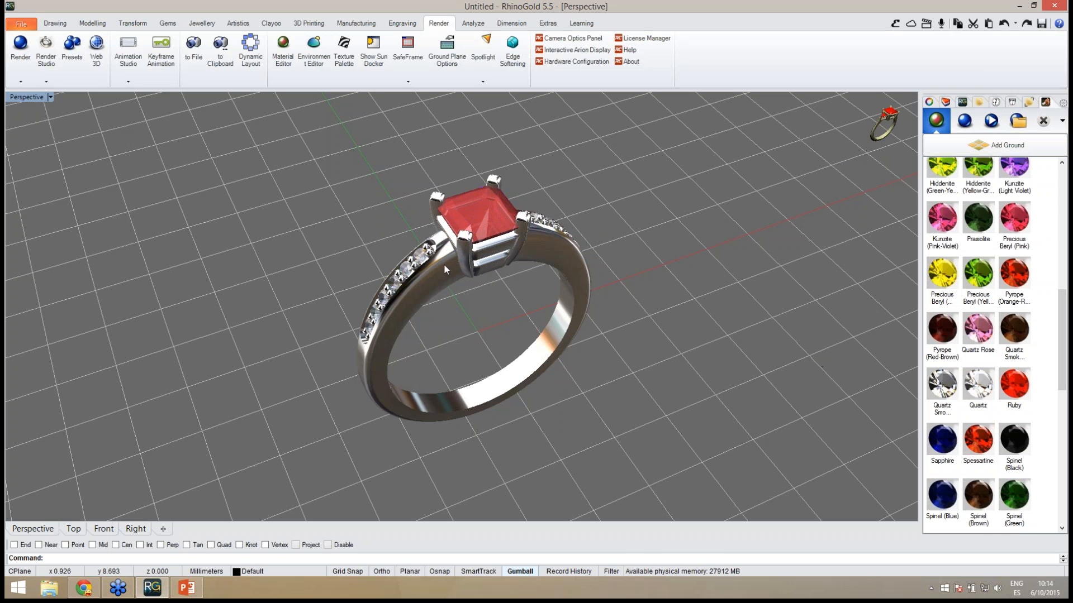
# Step: Assign the Diamond gem material to the group of small side stones on the shank
pyautogui.click(421, 260)
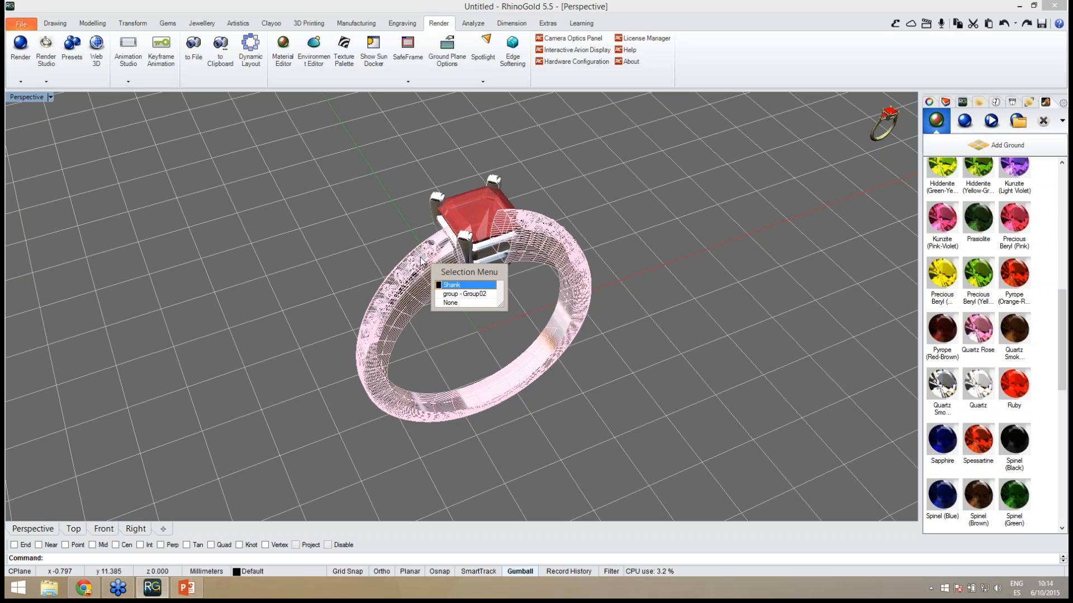
pyautogui.click(463, 294)
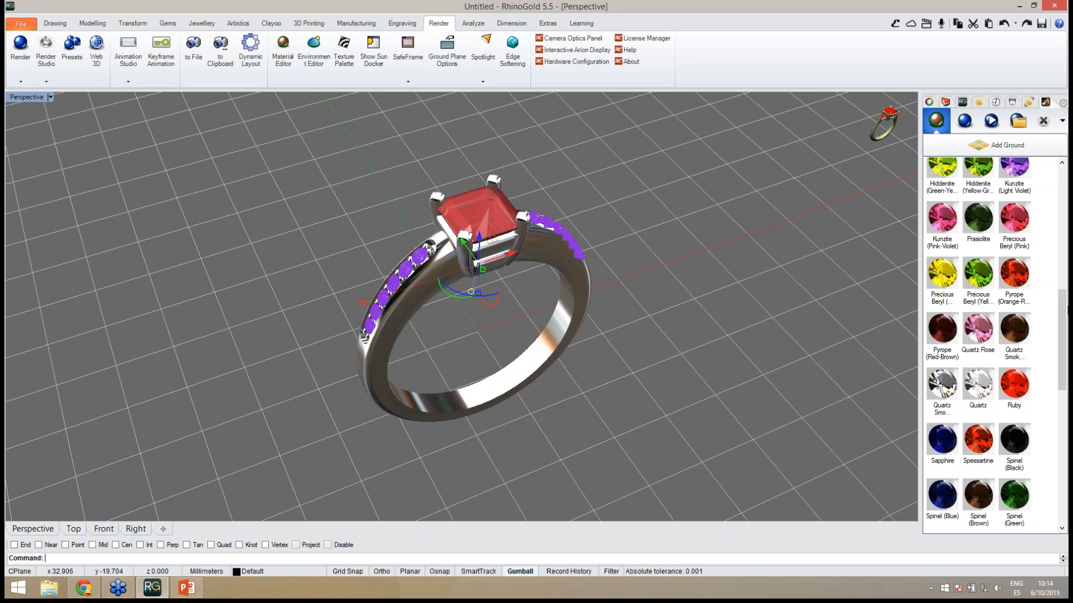
pyautogui.moveTo(1061, 301); pyautogui.dragTo(1067, 244)
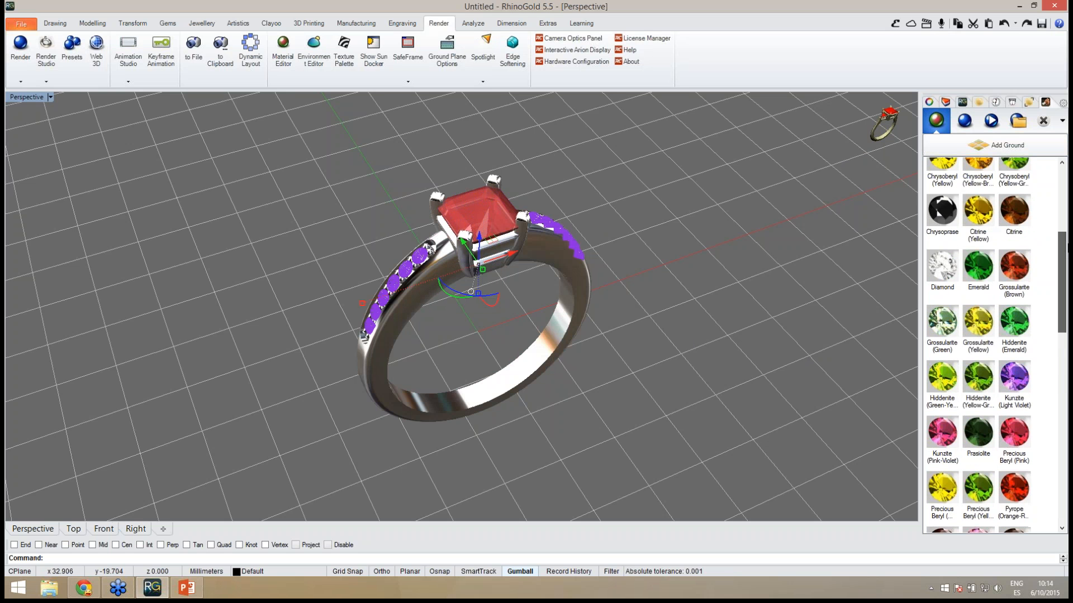
pyautogui.click(944, 272)
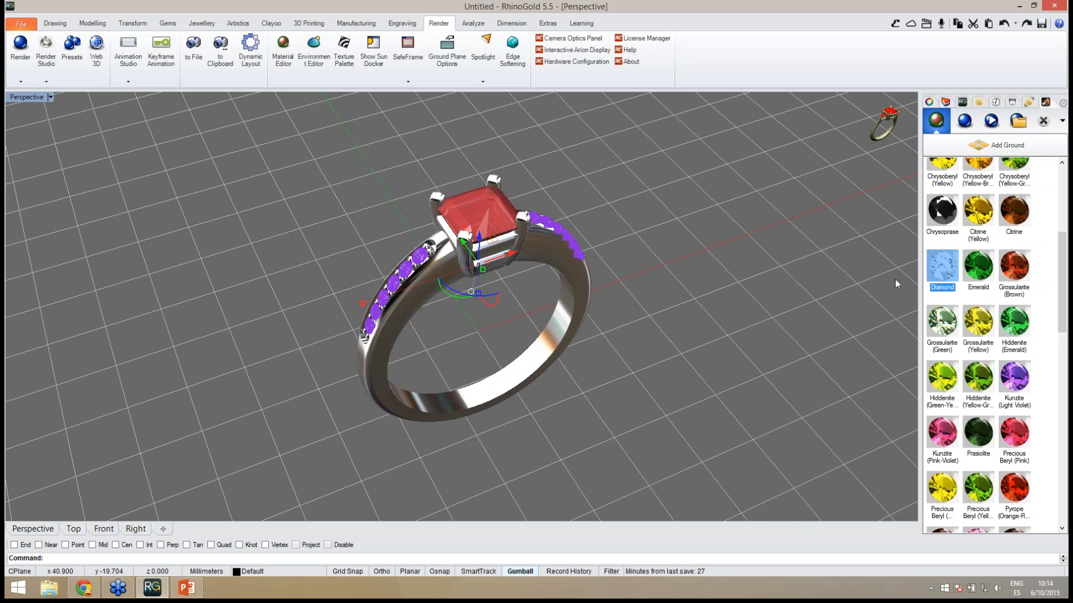
pyautogui.click(752, 310)
# Step: Assign the polished White Gold material to the ring's shank, head and prongs
pyautogui.click(577, 282)
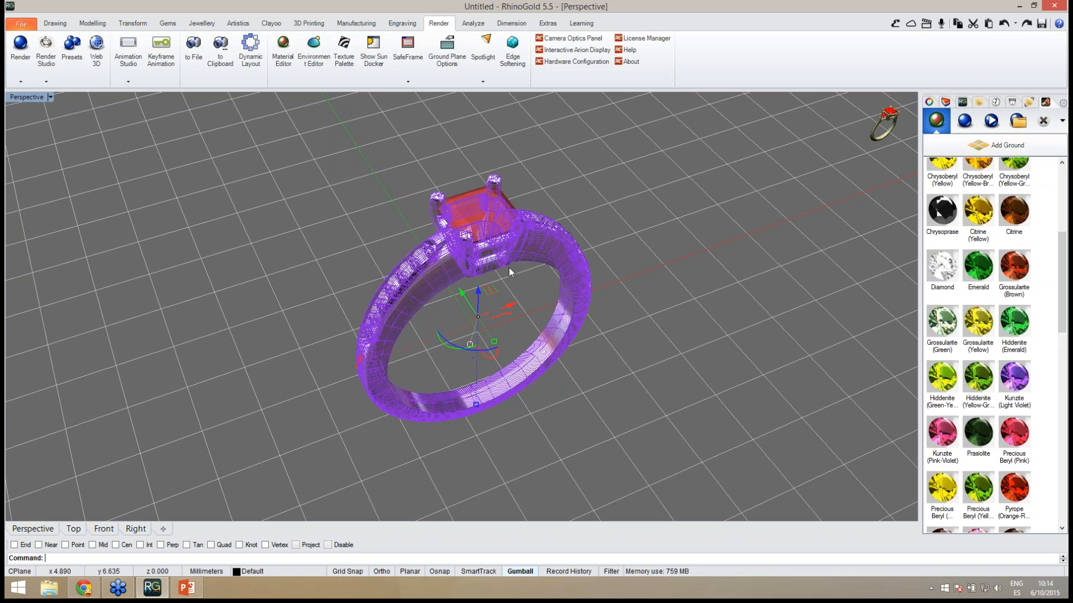
pyautogui.scroll(5, 951, 184)
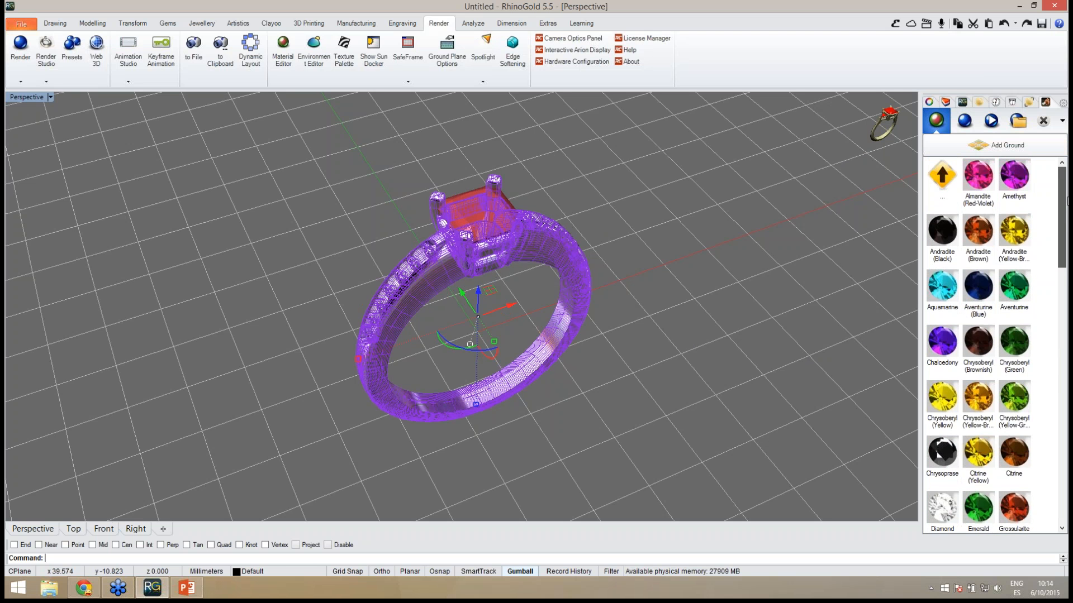
pyautogui.doubleClick(940, 180)
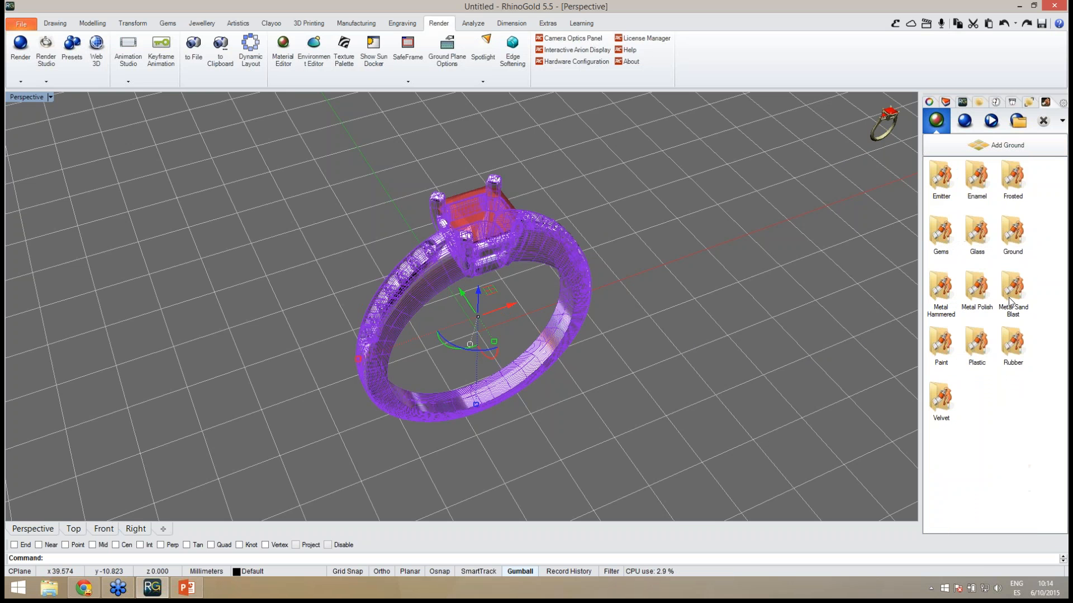
pyautogui.doubleClick(976, 291)
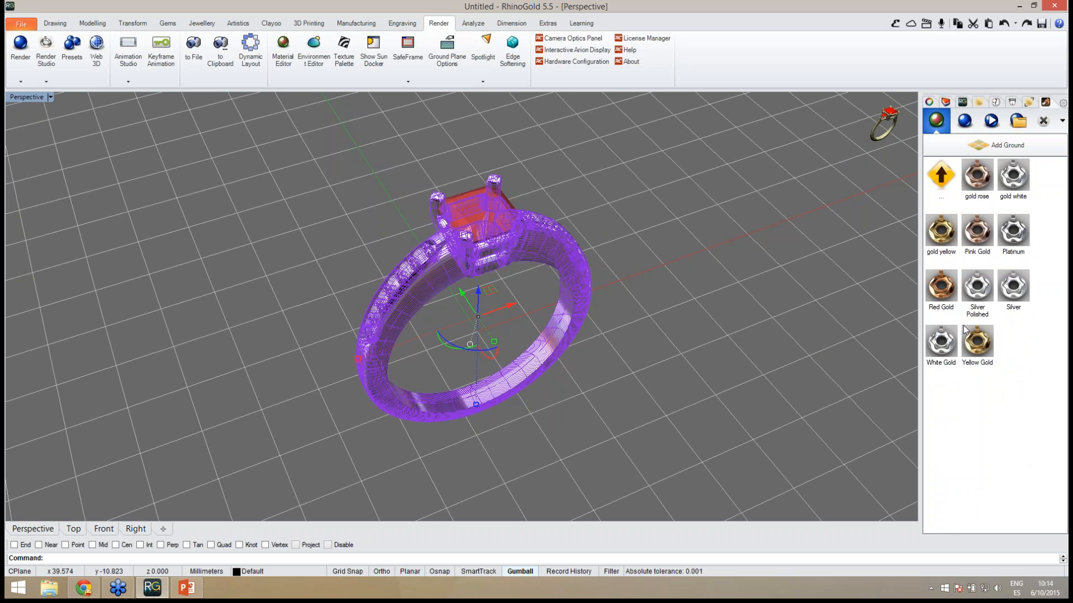
pyautogui.doubleClick(939, 341)
pyautogui.click(752, 340)
pyautogui.moveTo(686, 361); pyautogui.dragTo(635, 371, button='right')
pyautogui.scroll(3, 475, 339)
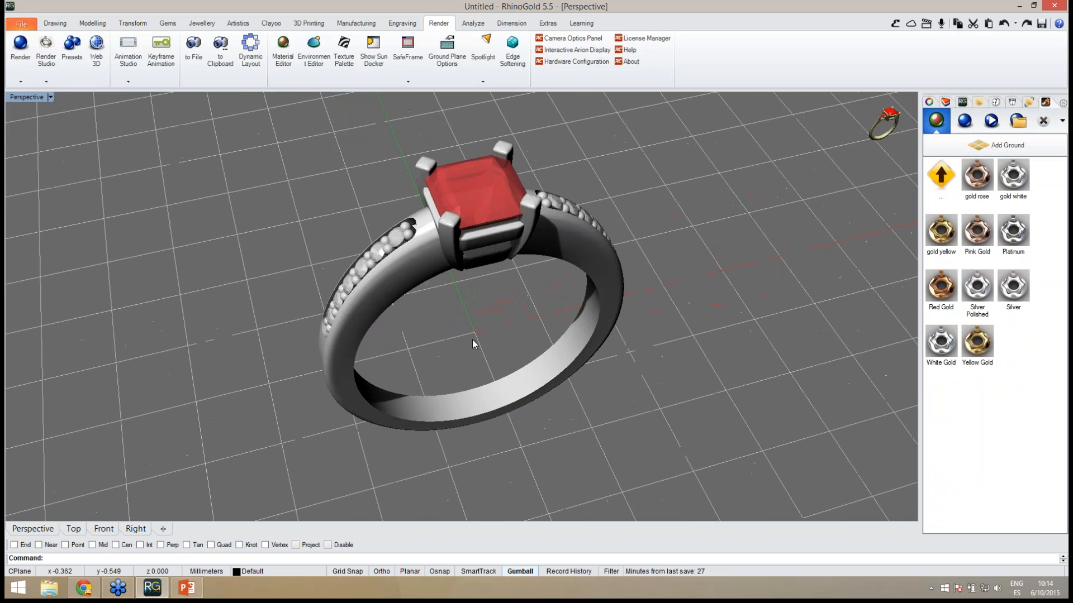
pyautogui.scroll(-2, 476, 340)
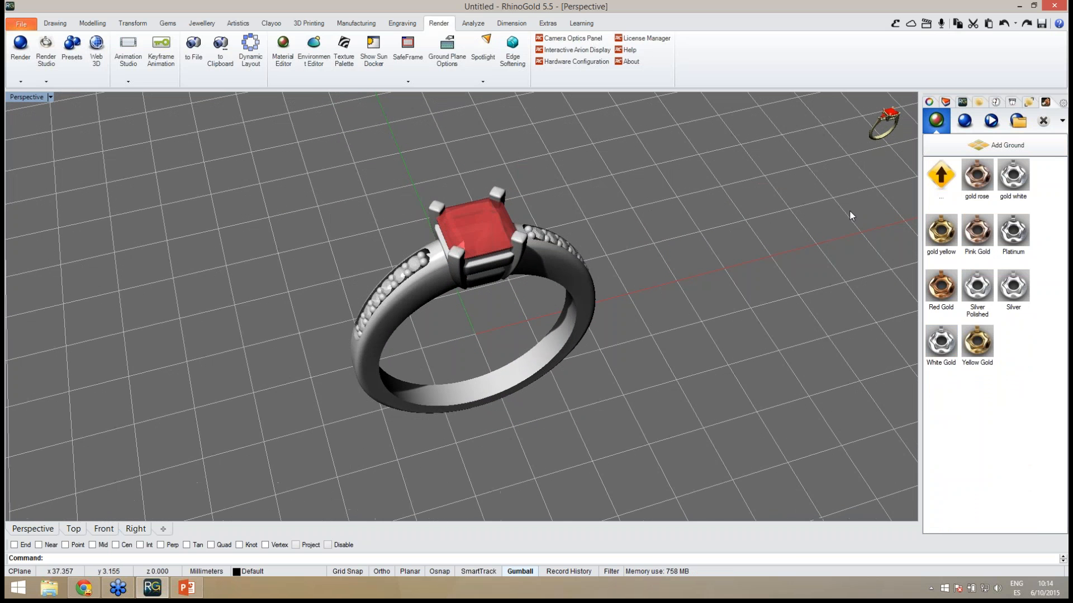
# Step: Render the perspective view of the ring at 640x480 and stop the render once the image is clean enough
pyautogui.click(971, 124)
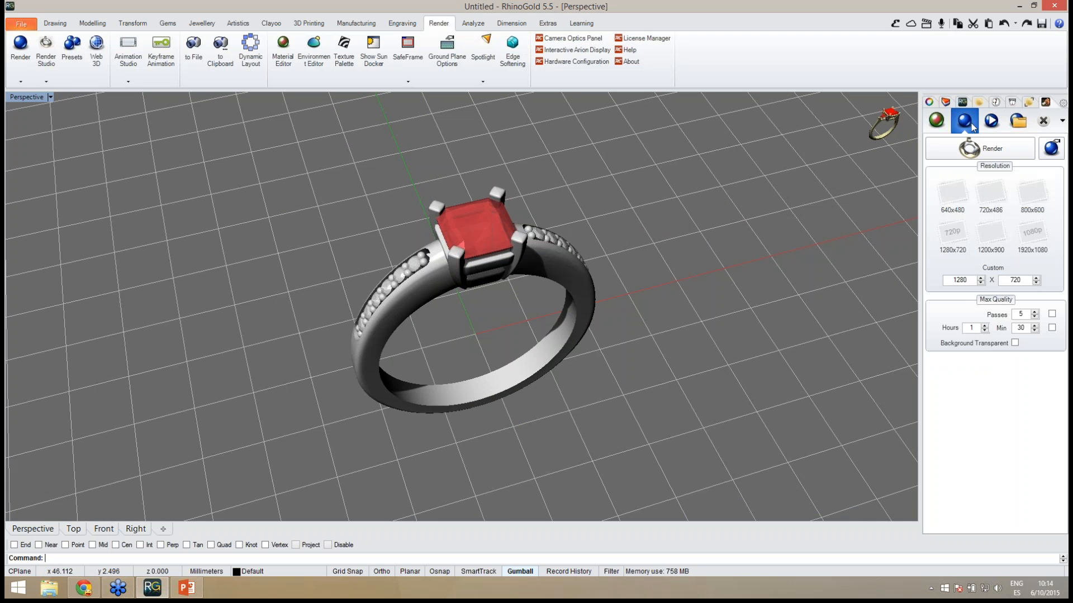
pyautogui.click(952, 194)
pyautogui.moveTo(514, 337); pyautogui.dragTo(549, 335, button='right')
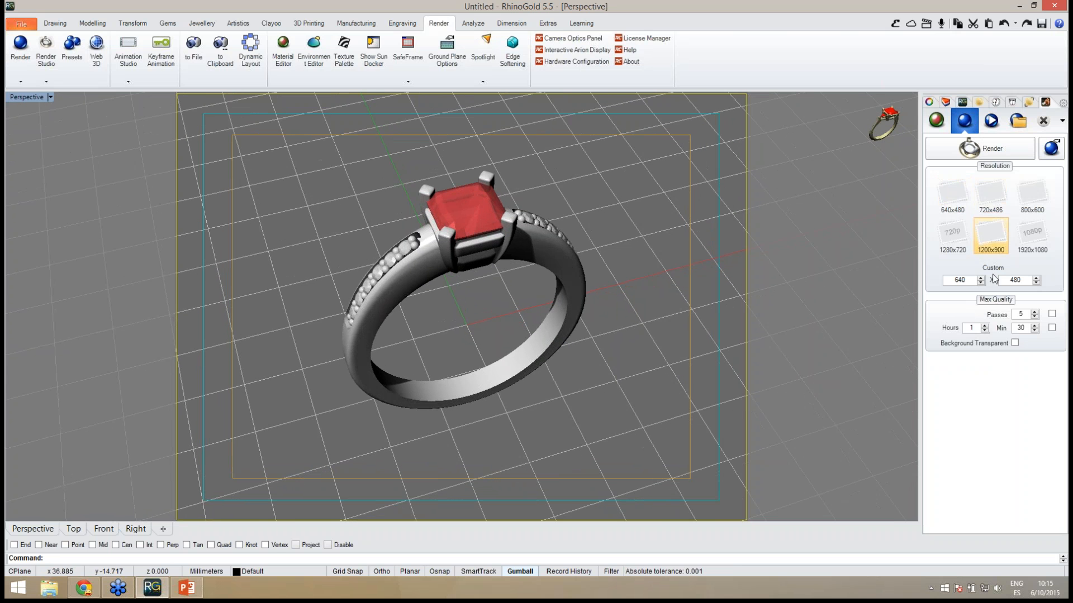
pyautogui.click(1000, 150)
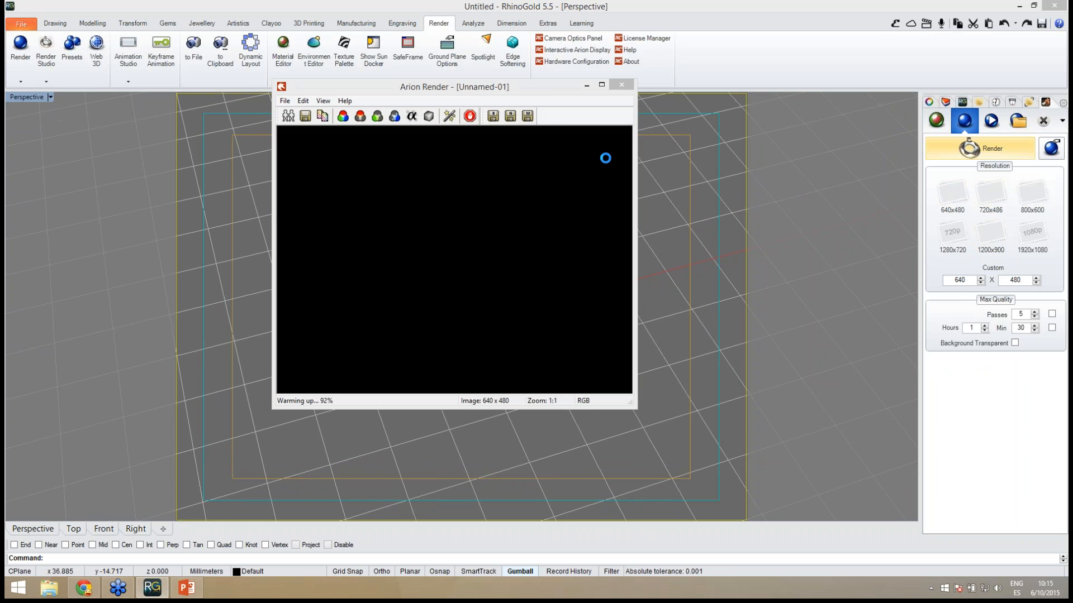
pyautogui.moveTo(532, 87); pyautogui.dragTo(800, 114)
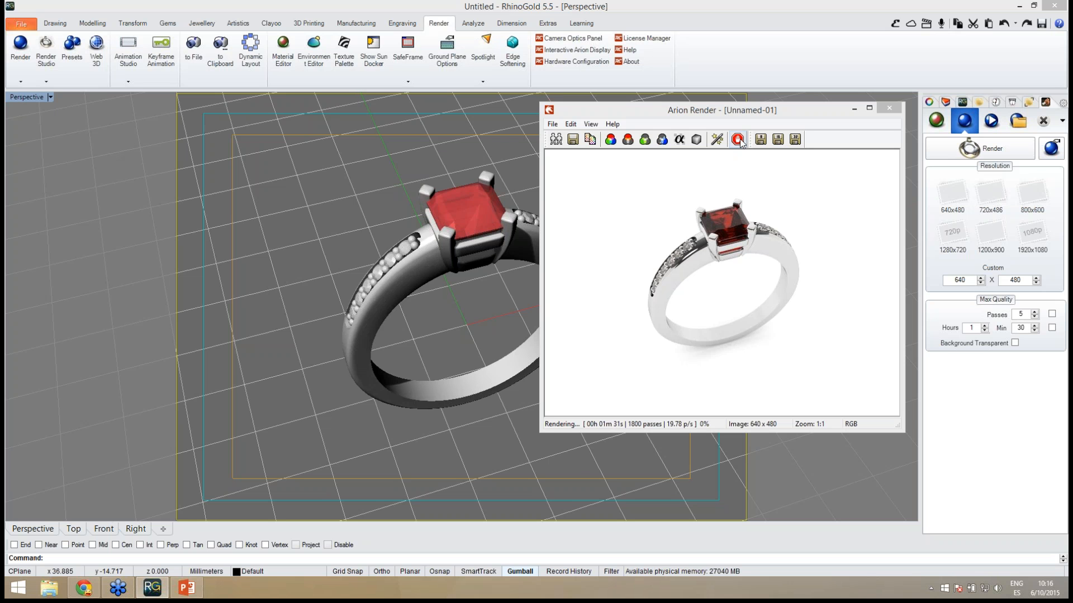
pyautogui.click(737, 139)
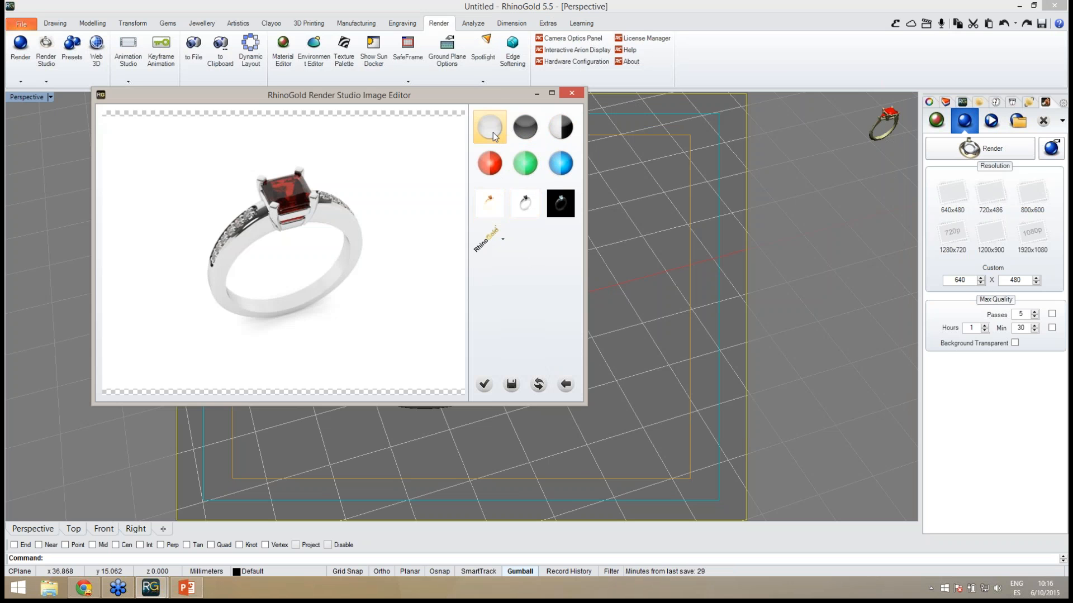
# Step: Adjust the rendered image's contrast and save it to the Desktop as a JPEG named "render example"
pyautogui.moveTo(486, 94); pyautogui.dragTo(468, 111)
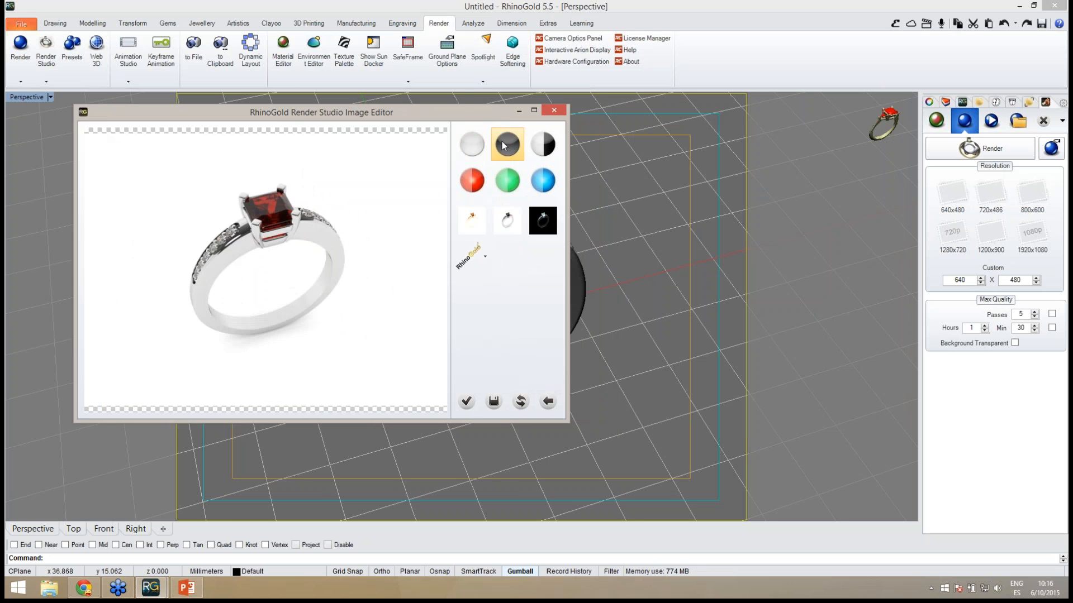
pyautogui.click(534, 147)
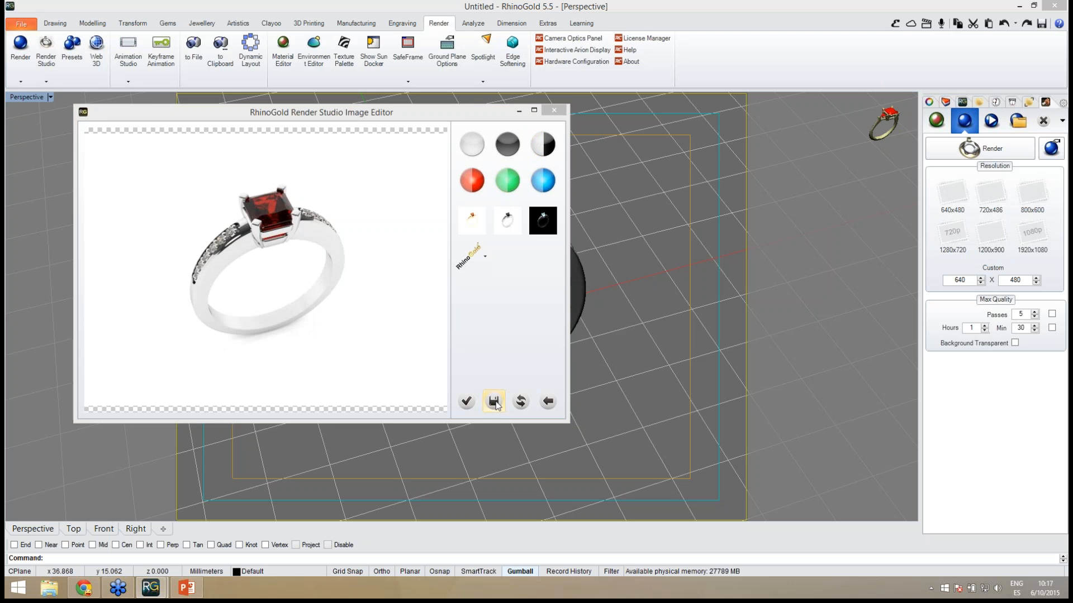
pyautogui.click(494, 402)
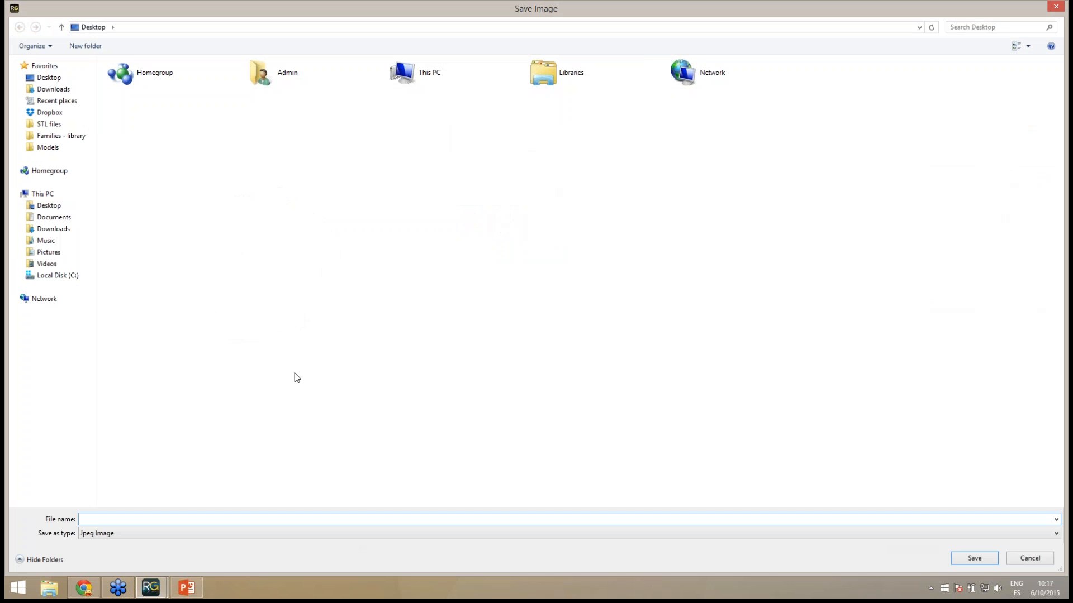
pyautogui.write('render example')
pyautogui.click(959, 559)
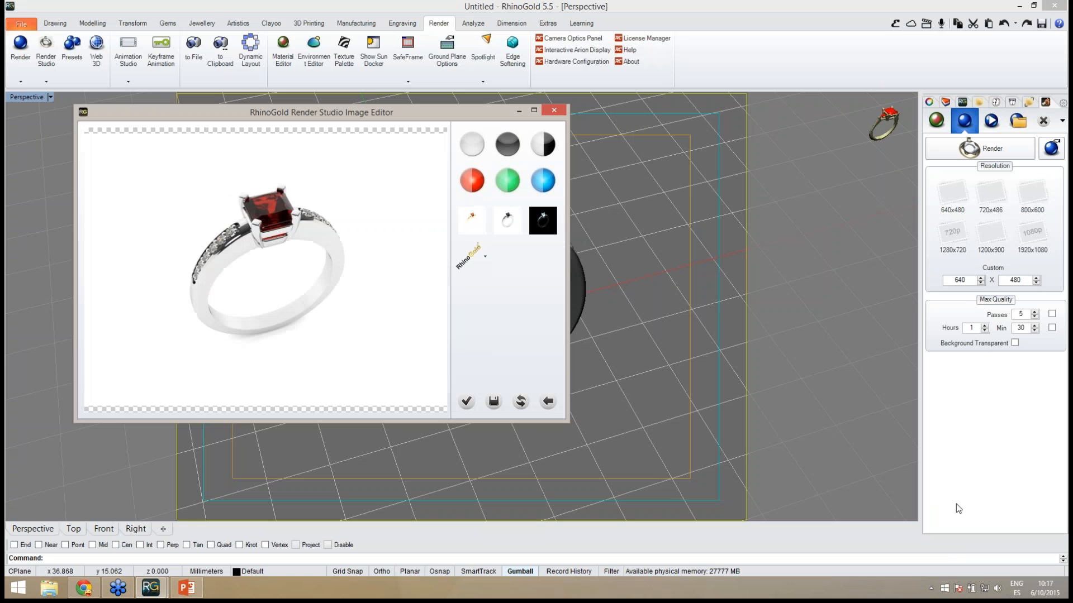
# Step: Close the image editor and Render Studio, and bring up the 3D printing tools
pyautogui.click(554, 111)
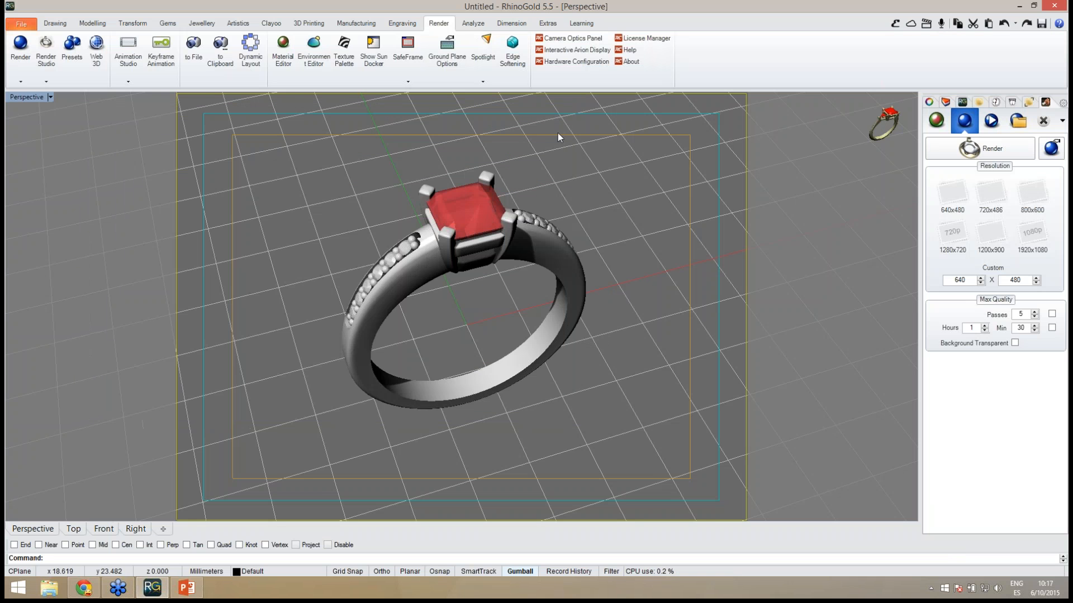
pyautogui.click(1042, 121)
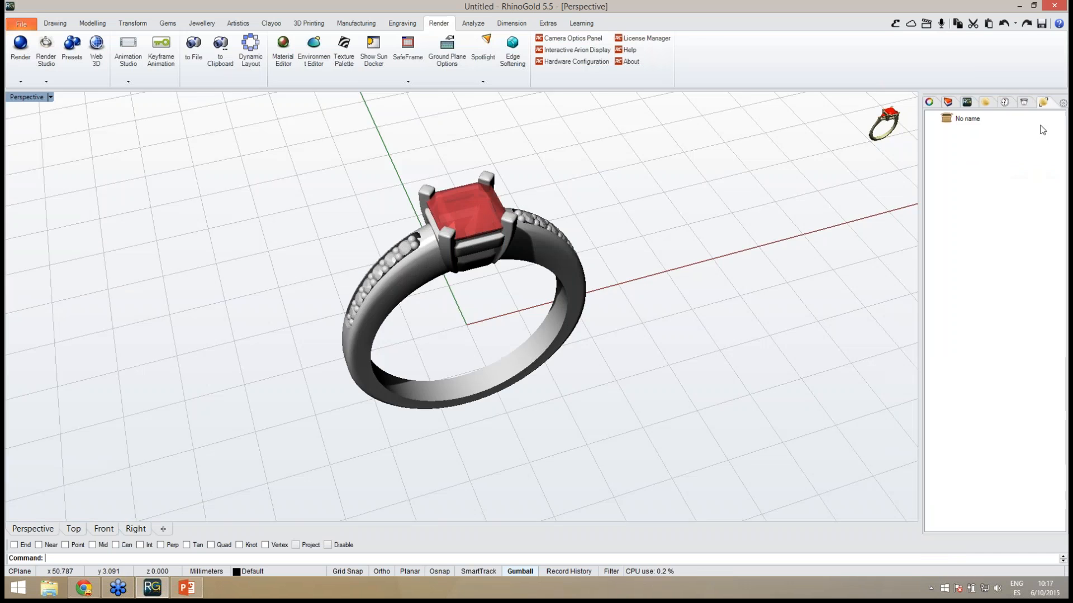
pyautogui.moveTo(596, 284)
pyautogui.mouseDown(button='right')
pyautogui.moveTo(539, 268)
pyautogui.moveTo(590, 269)
pyautogui.mouseUp(button='right')
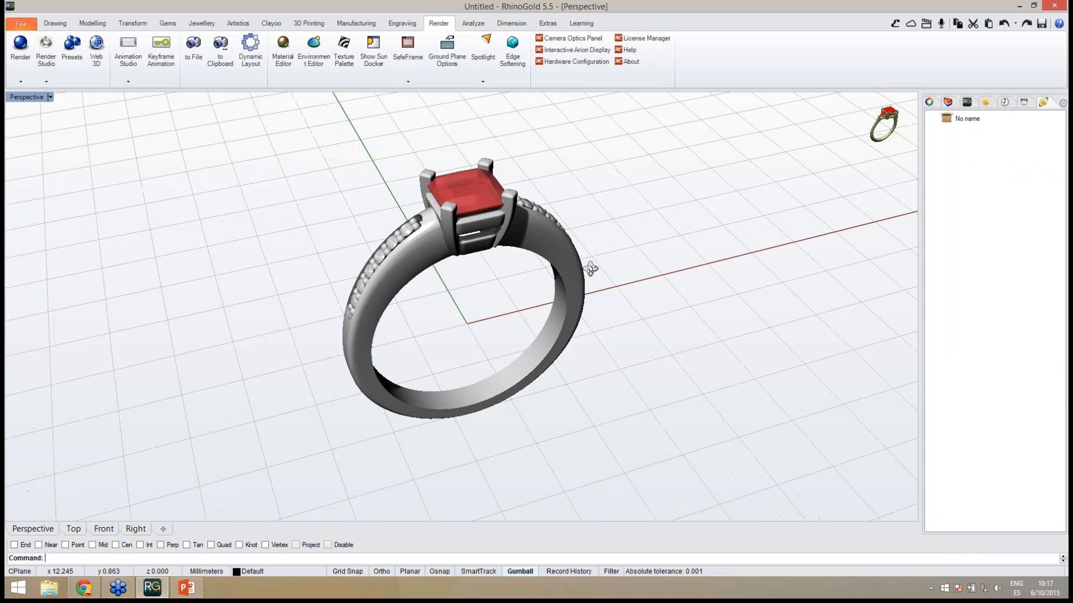
pyautogui.moveTo(514, 223); pyautogui.dragTo(702, 224, button='right')
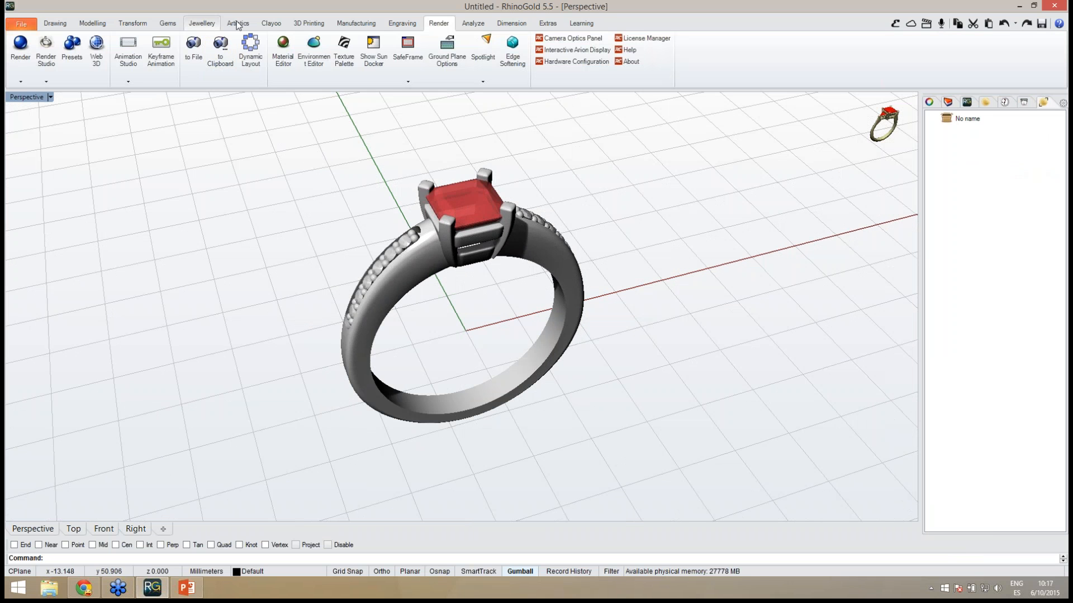
pyautogui.click(310, 25)
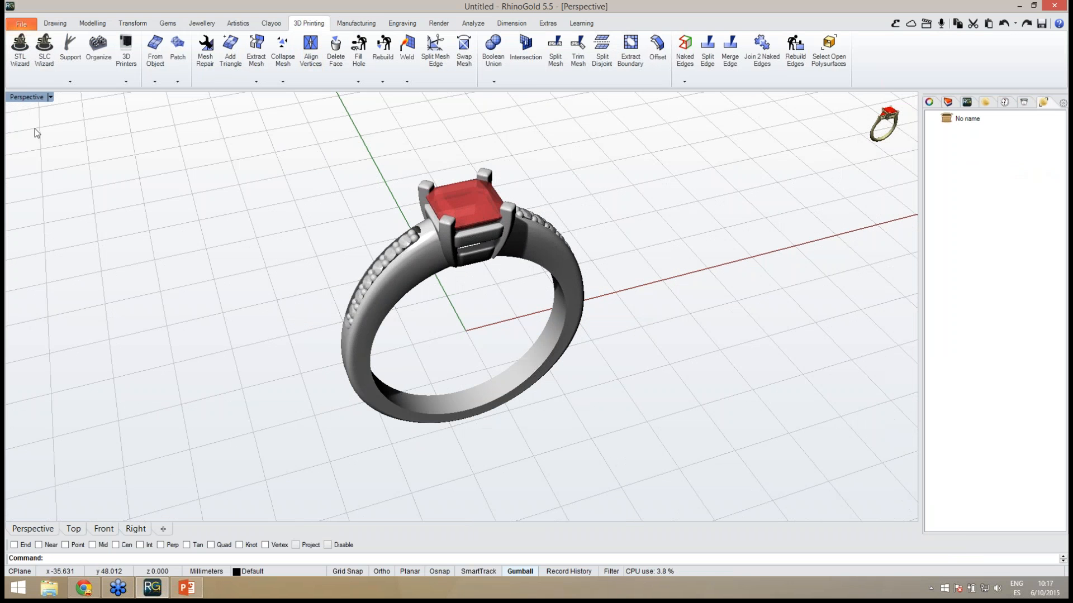
# Step: Run the STL Wizard on the ring's metal parts at High resolution, export to the Desktop as "printing", and finish the wizard
pyautogui.click(27, 75)
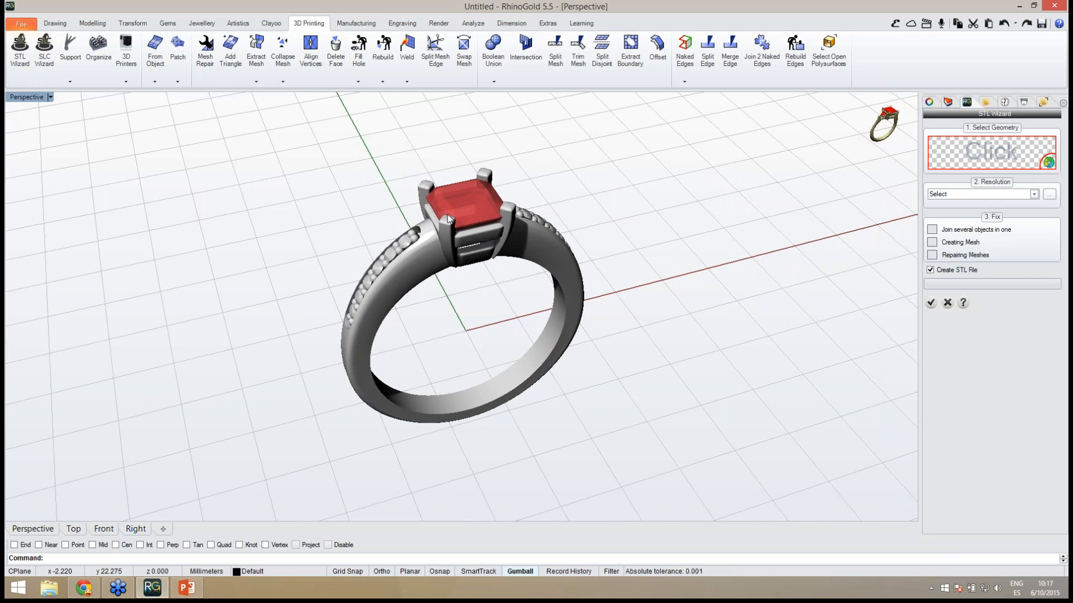
pyautogui.click(960, 163)
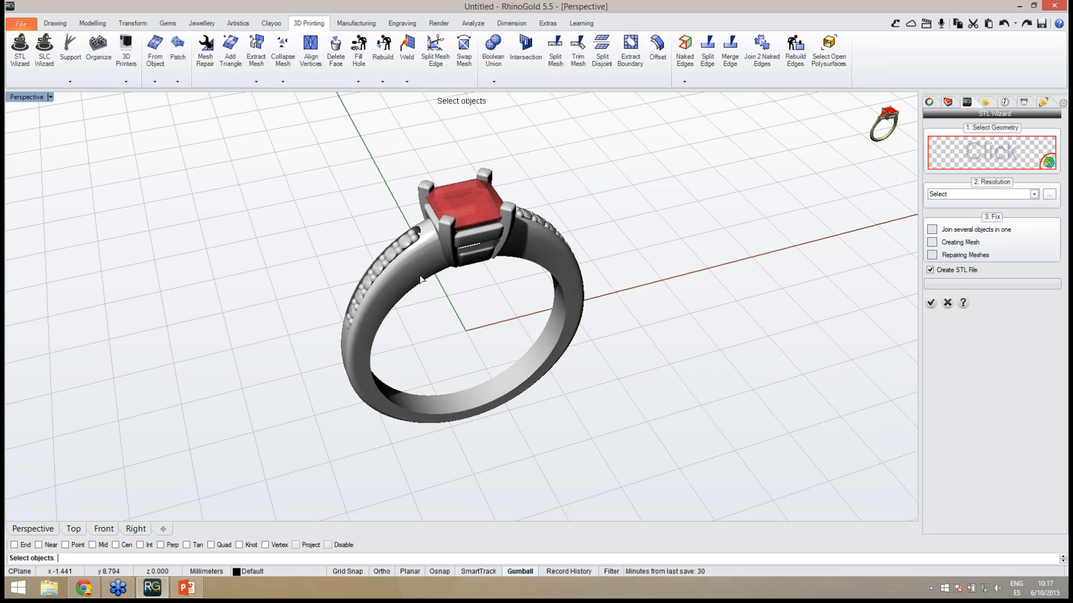
pyautogui.click(520, 265)
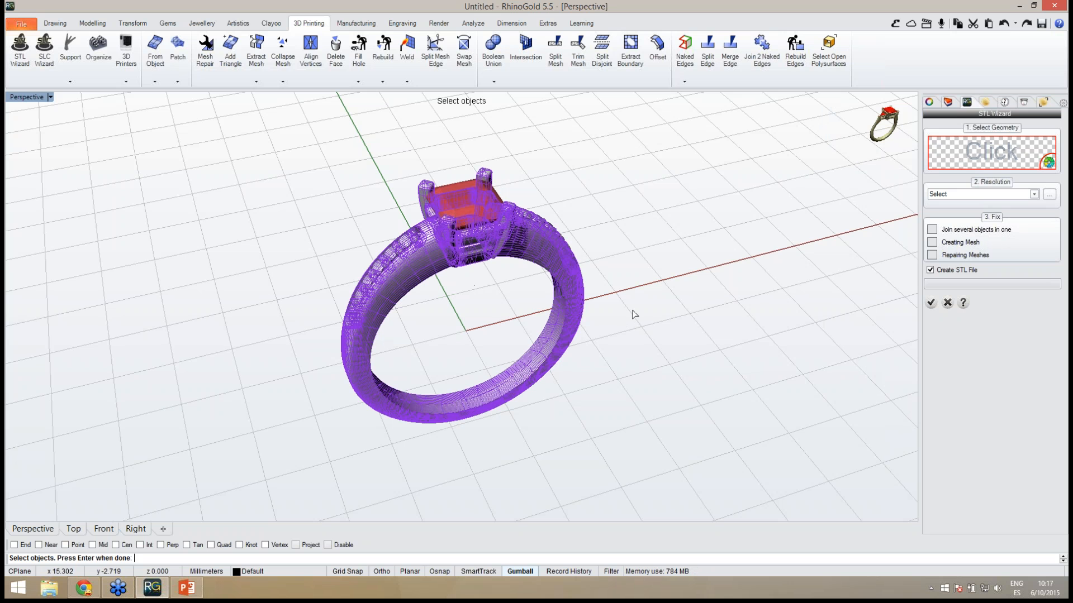
pyautogui.press('Return')
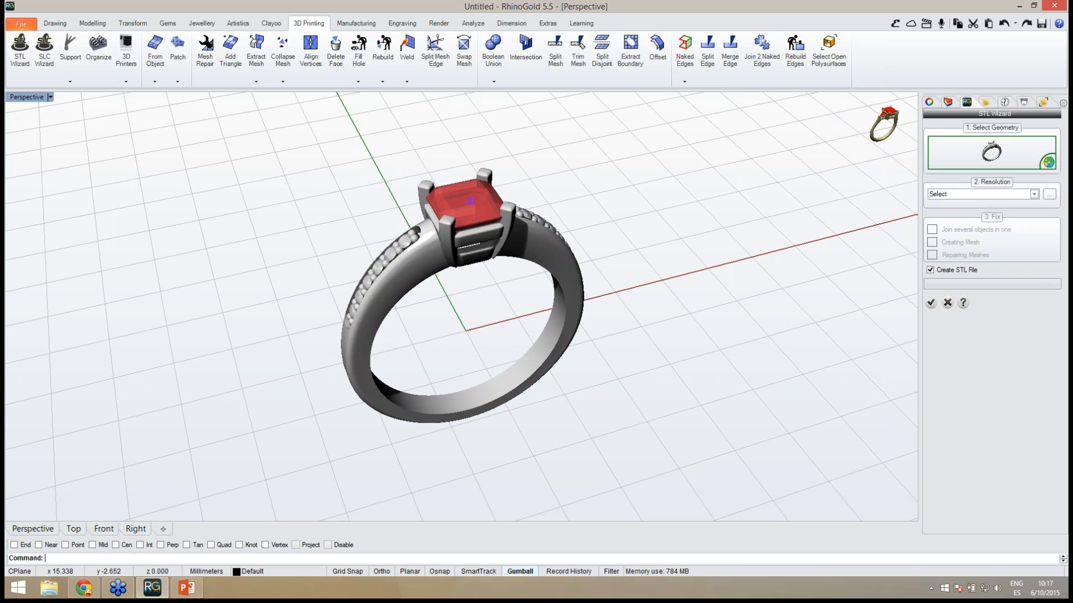
pyautogui.click(968, 194)
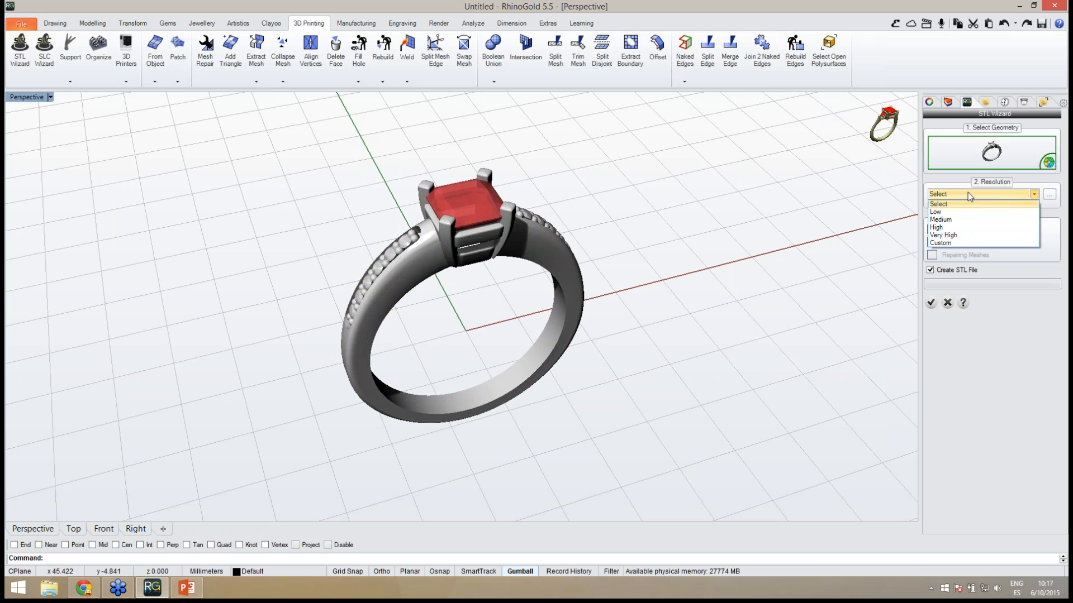
pyautogui.click(961, 227)
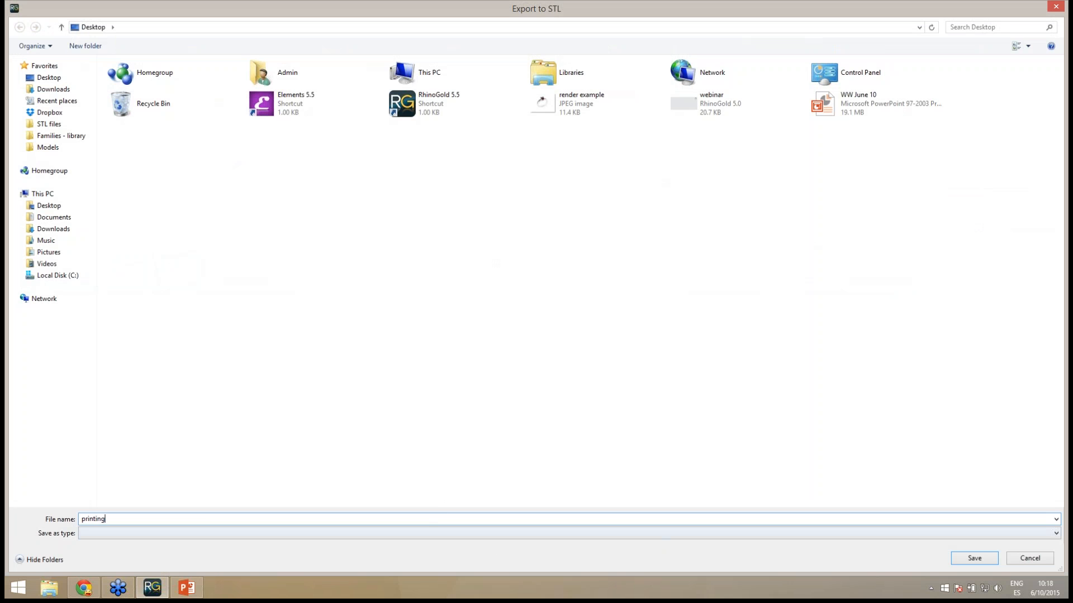
pyautogui.click(964, 559)
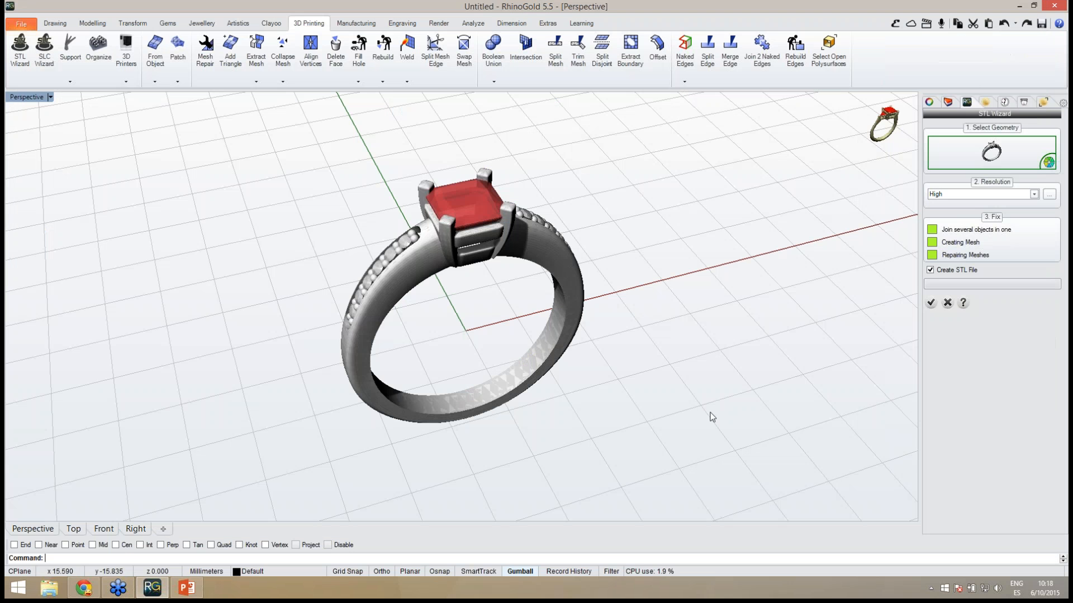
pyautogui.click(930, 302)
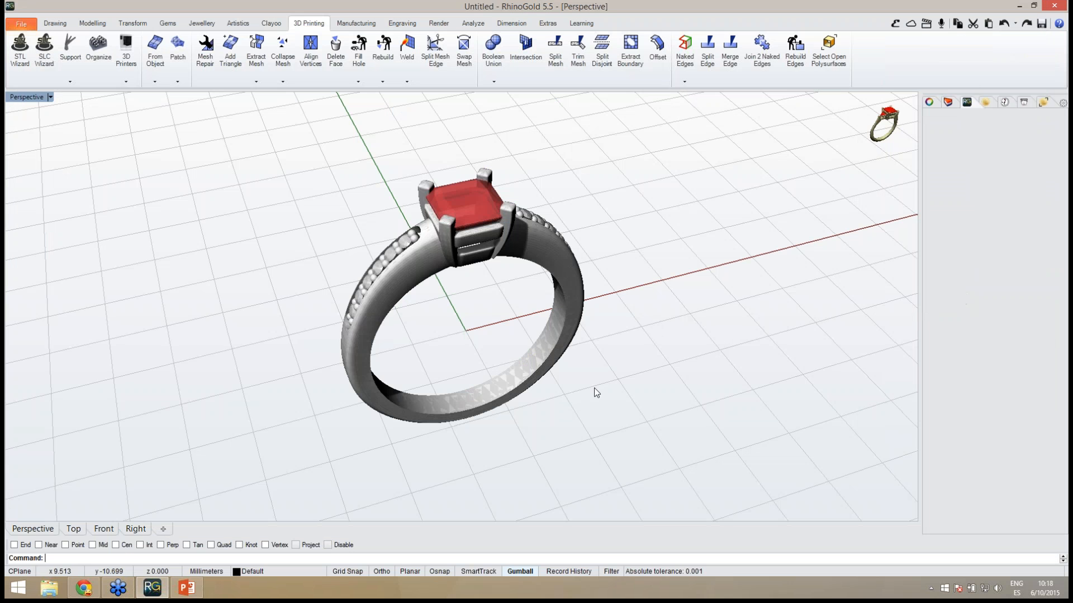
# Step: Move the new printable mesh along the green Y axis to behind the original ring, and compare both models
pyautogui.click(530, 390)
pyautogui.click(562, 407)
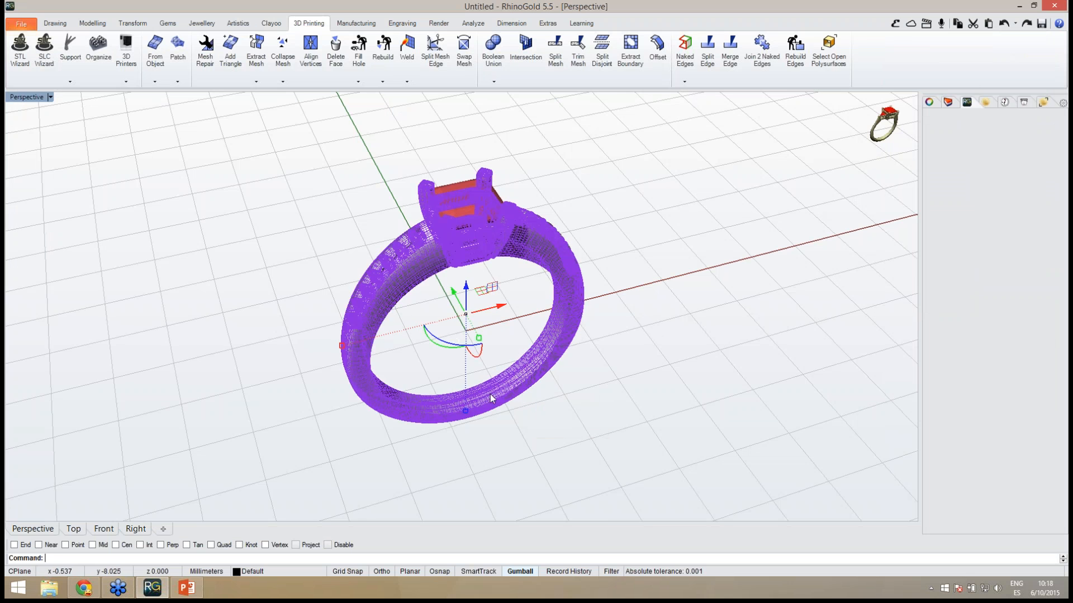
pyautogui.moveTo(485, 336); pyautogui.dragTo(514, 333, button='right')
pyautogui.moveTo(454, 298); pyautogui.dragTo(334, 230)
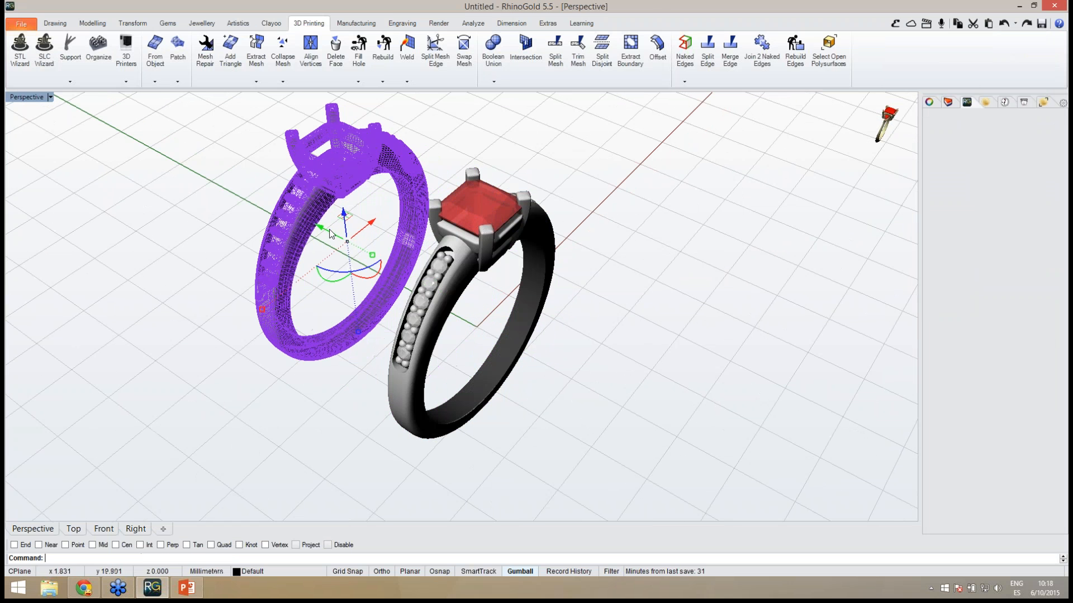
pyautogui.click(601, 328)
pyautogui.moveTo(648, 330); pyautogui.dragTo(544, 385, button='right')
pyautogui.scroll(-2, 543, 385)
pyautogui.moveTo(676, 313); pyautogui.dragTo(564, 340, button='right')
pyautogui.scroll(2, 503, 390)
pyautogui.moveTo(510, 385); pyautogui.dragTo(482, 384, button='right')
pyautogui.moveTo(448, 335); pyautogui.dragTo(475, 277, button='right')
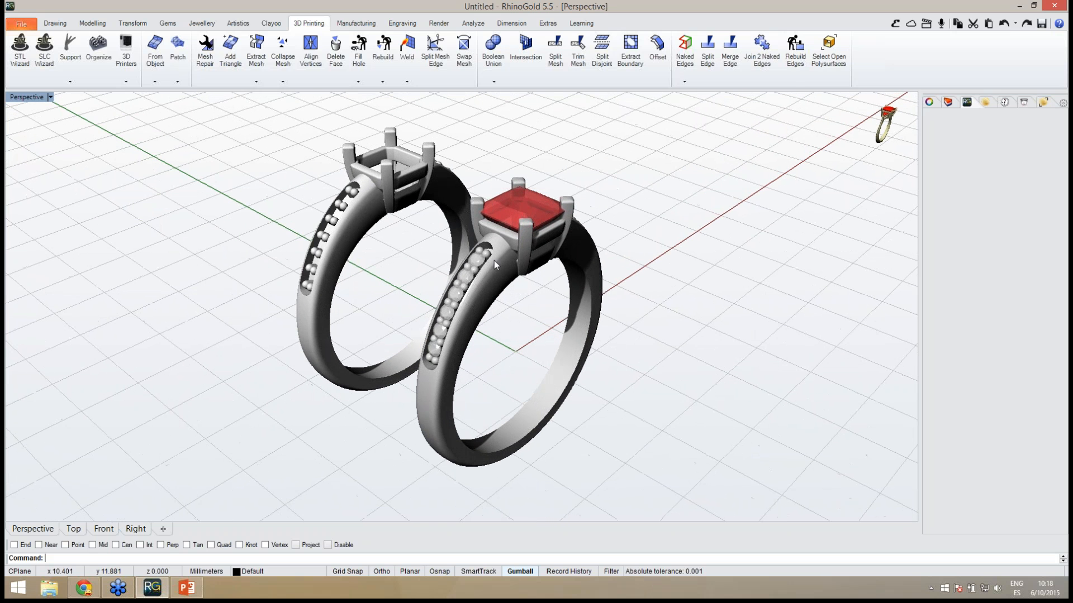
# Step: Assign the White Gold 14k Polish material to the original ring's shank and head
pyautogui.click(505, 286)
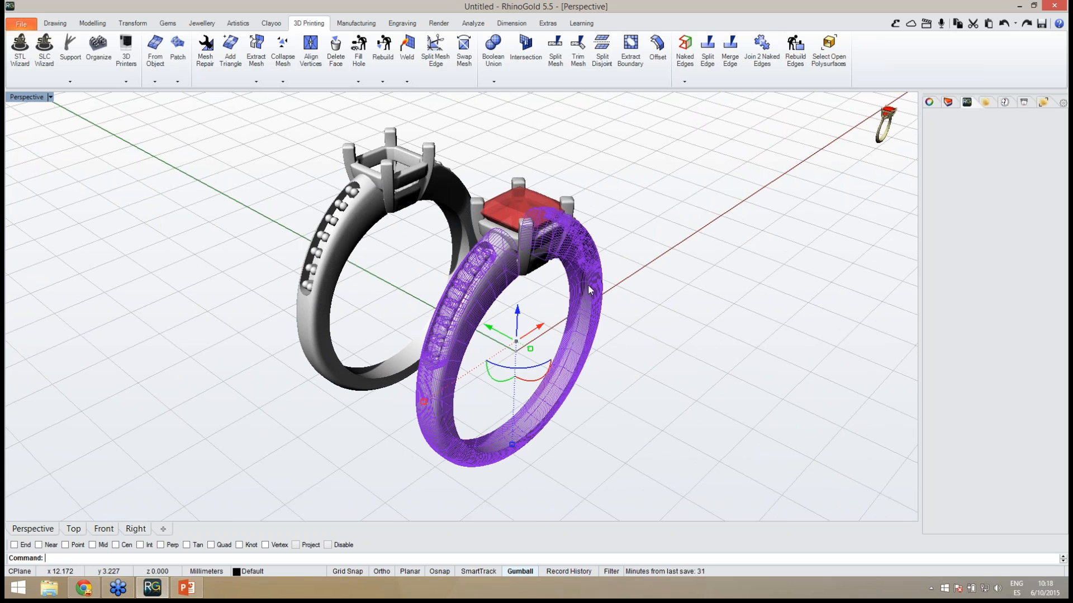
pyautogui.moveTo(630, 278); pyautogui.dragTo(627, 278, button='right')
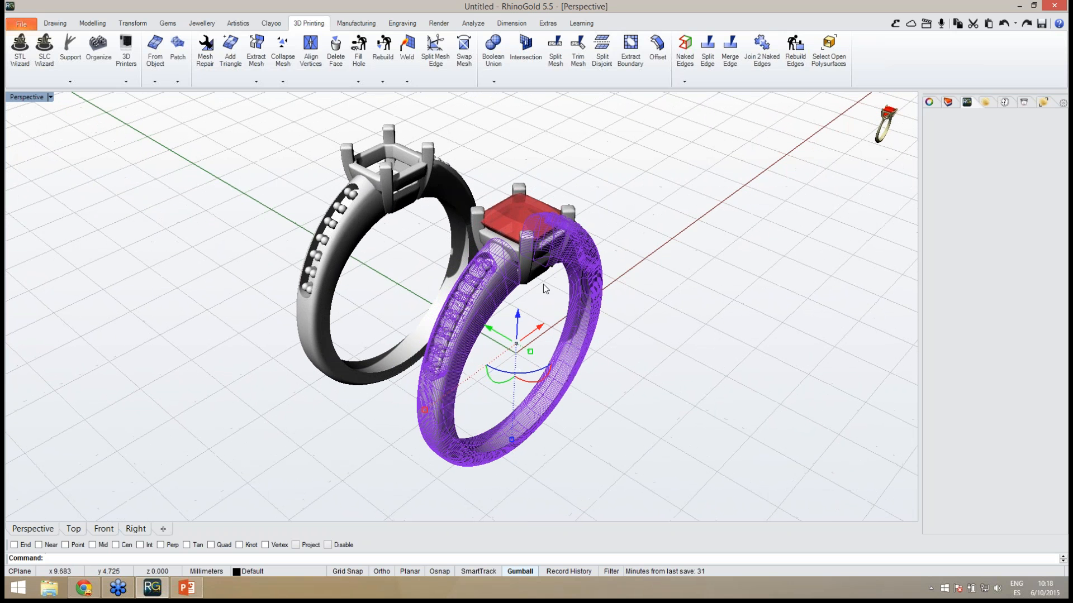
pyautogui.keyDown('shift'); pyautogui.click(534, 282); pyautogui.keyUp('shift')
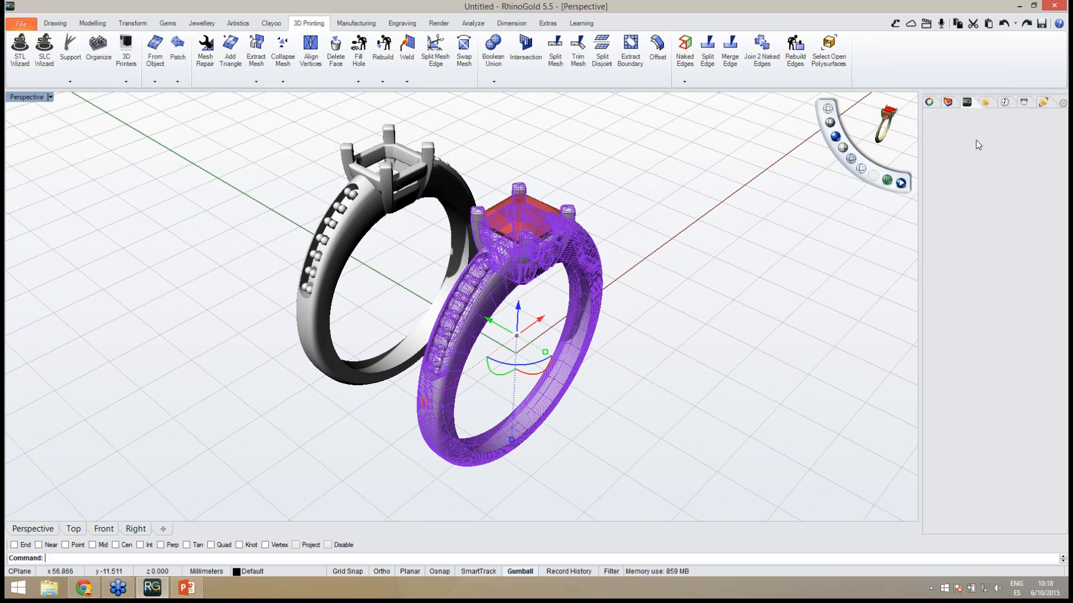
pyautogui.click(988, 106)
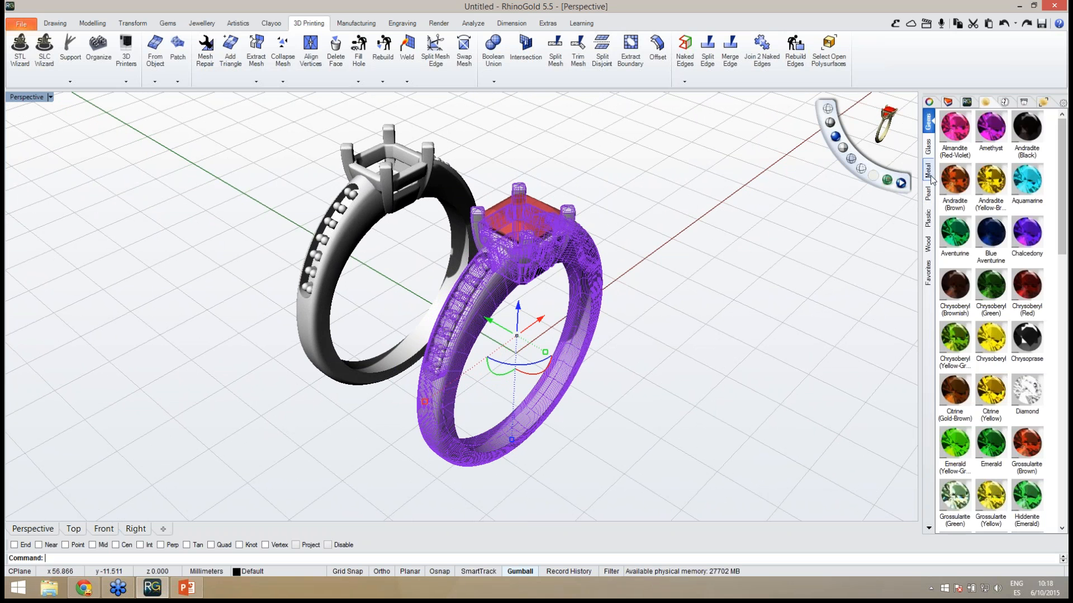
pyautogui.click(927, 174)
pyautogui.scroll(-10, 986, 285)
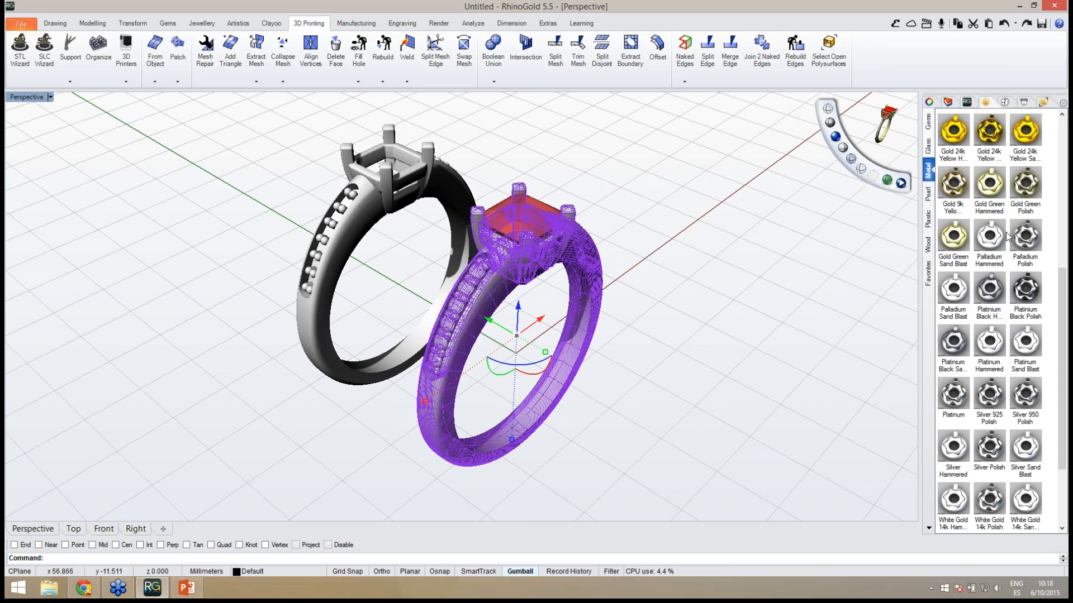
pyautogui.scroll(-3, 999, 238)
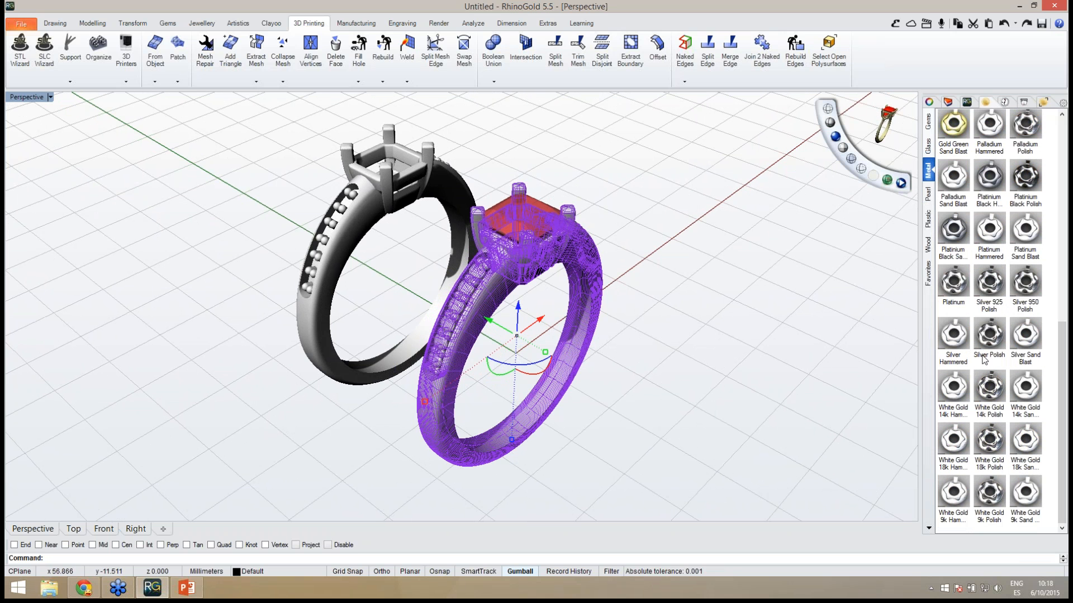
pyautogui.click(987, 396)
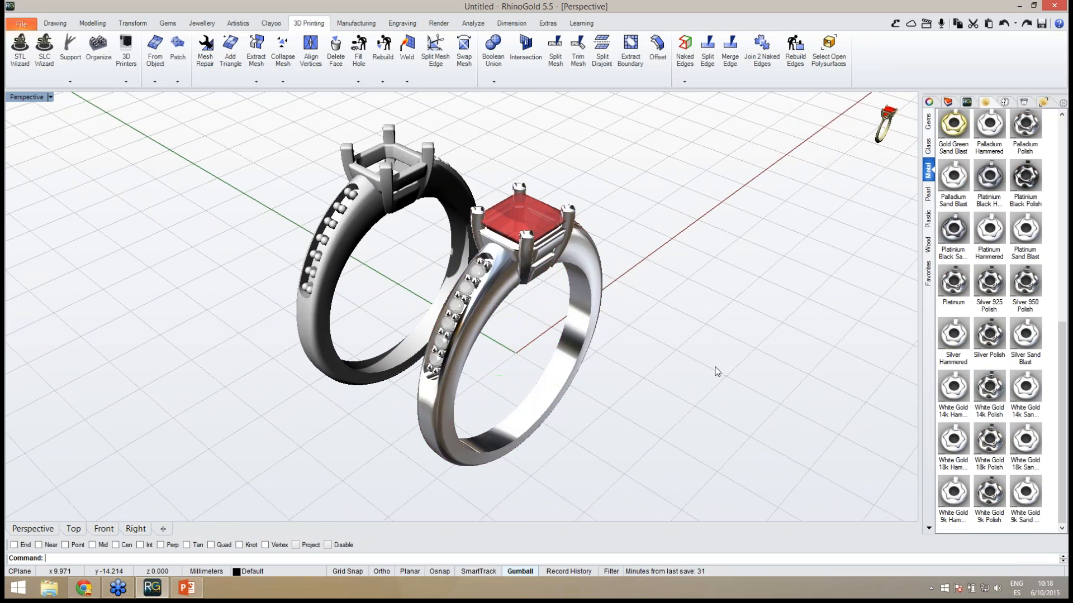
# Step: Check the weight of the original ring's shank and head in the rough metal list, including platinum, silver and white gold
pyautogui.moveTo(726, 400); pyautogui.dragTo(726, 313, button='right')
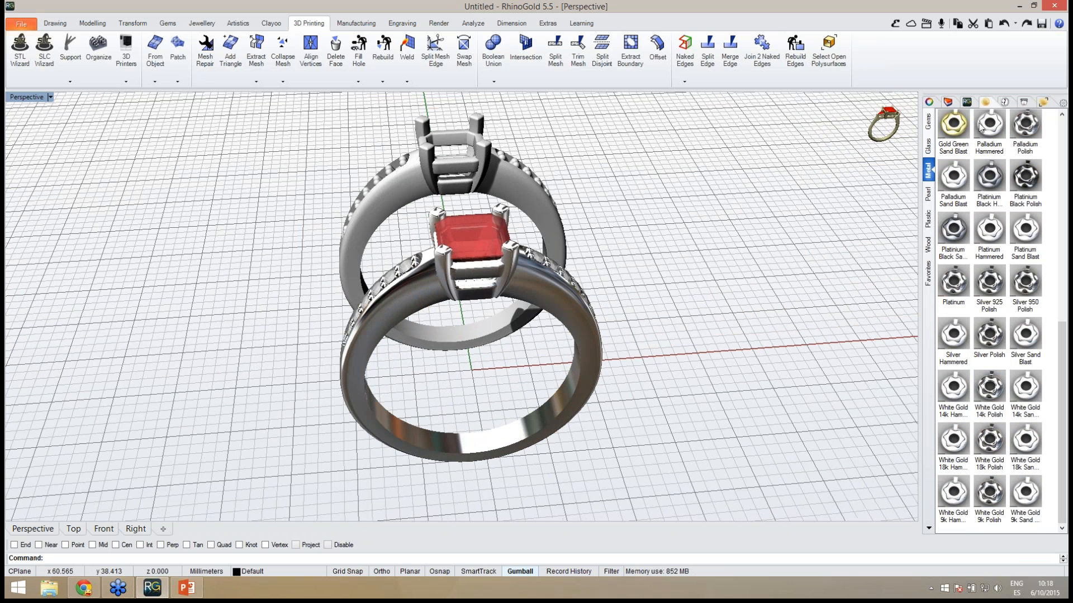
pyautogui.click(1023, 104)
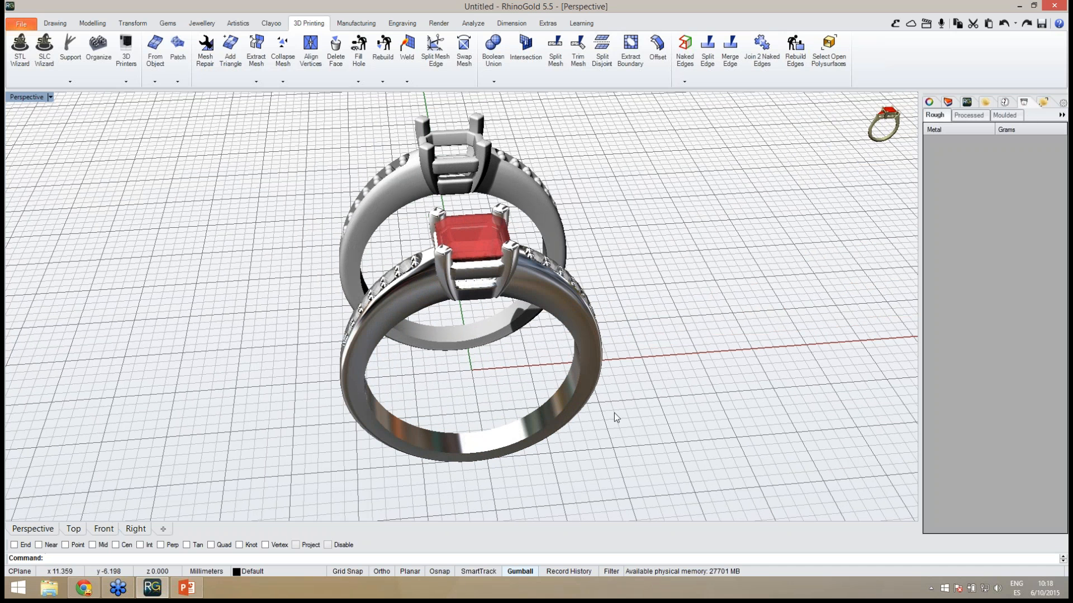
pyautogui.click(581, 358)
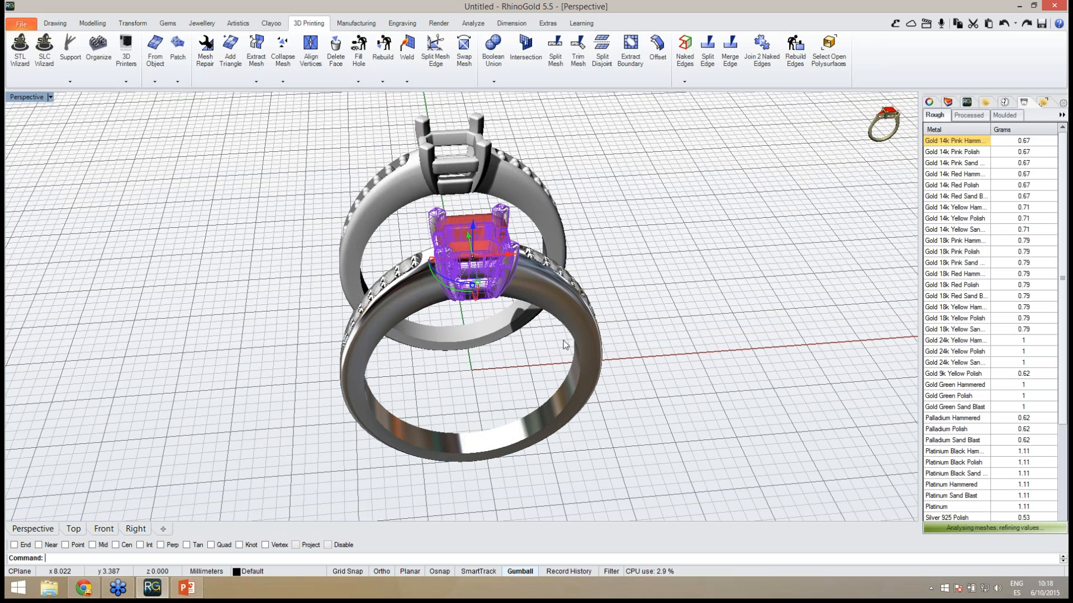
pyautogui.moveTo(652, 349); pyautogui.dragTo(663, 349, button='right')
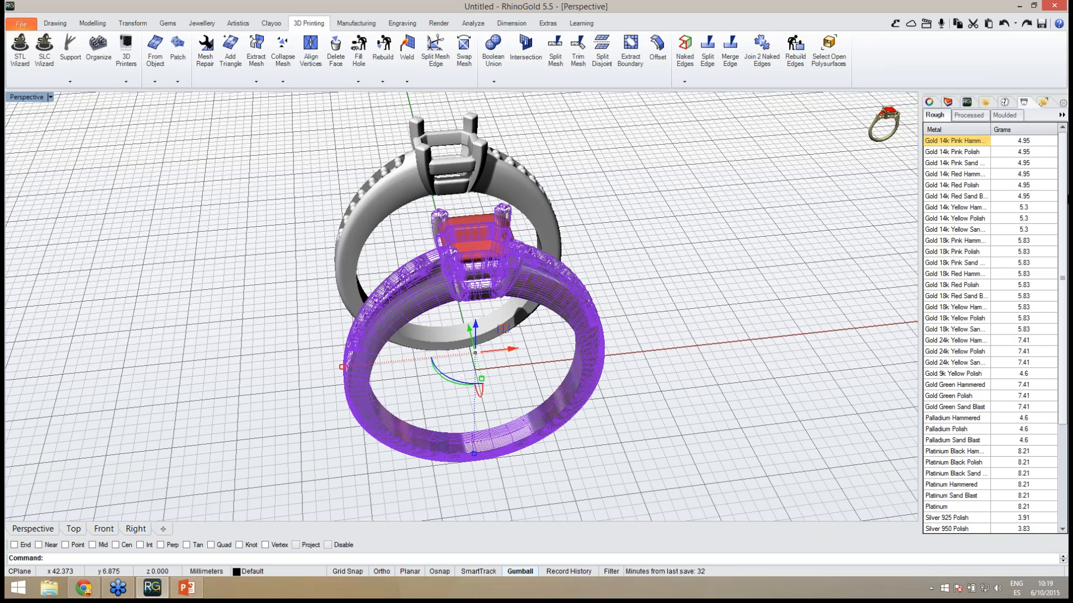
pyautogui.moveTo(1066, 189); pyautogui.dragTo(1065, 241)
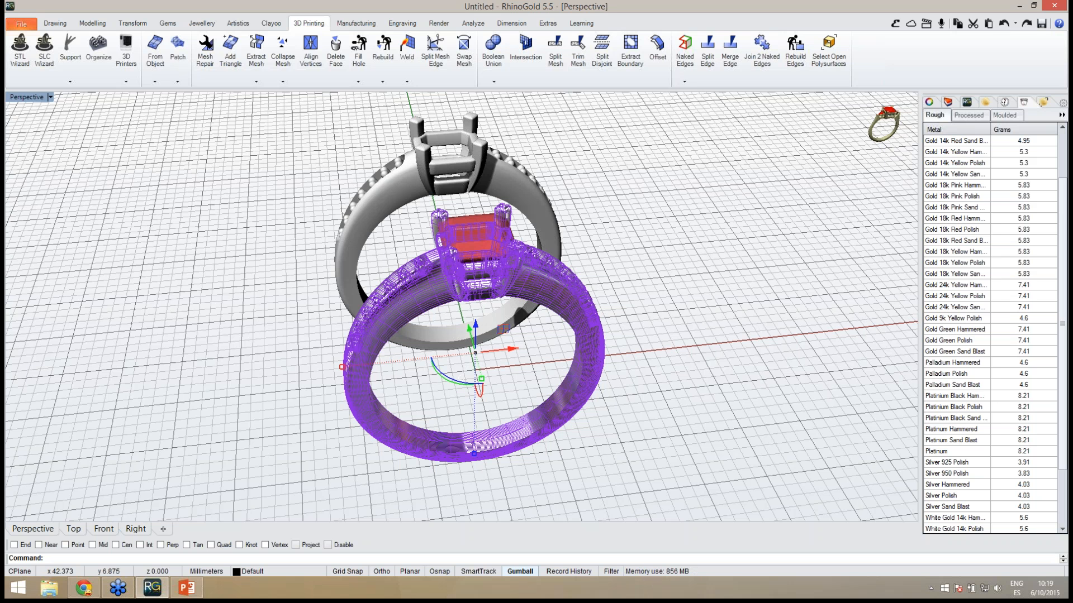
pyautogui.click(661, 258)
pyautogui.press('Escape')
pyautogui.moveTo(522, 328); pyautogui.dragTo(483, 335, button='right')
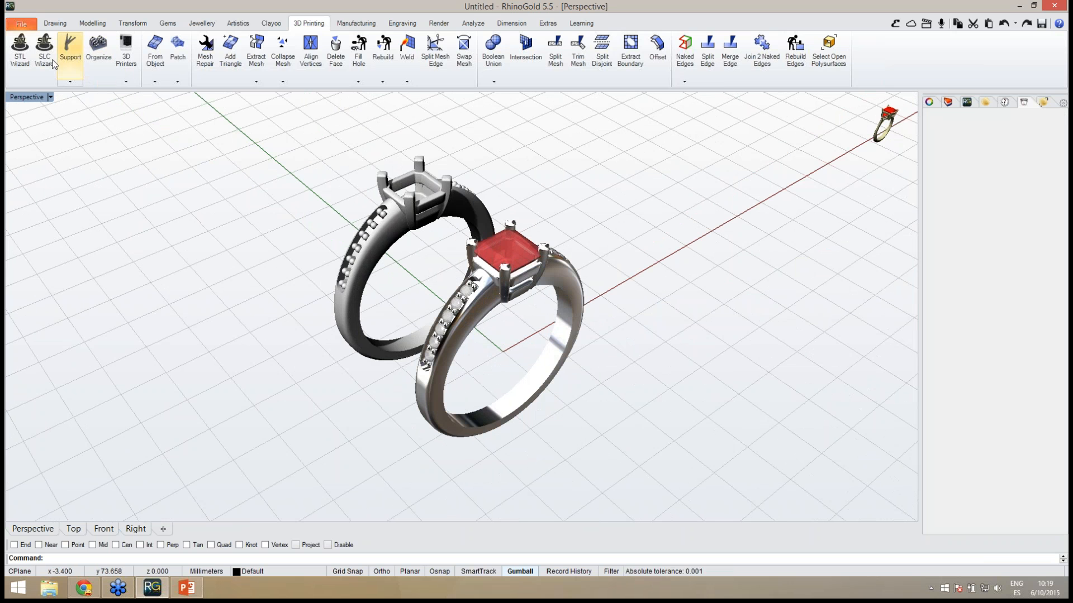
# Step: Start a new model without saving the current one, and maximise the Perspective view
pyautogui.click(22, 24)
pyautogui.click(26, 38)
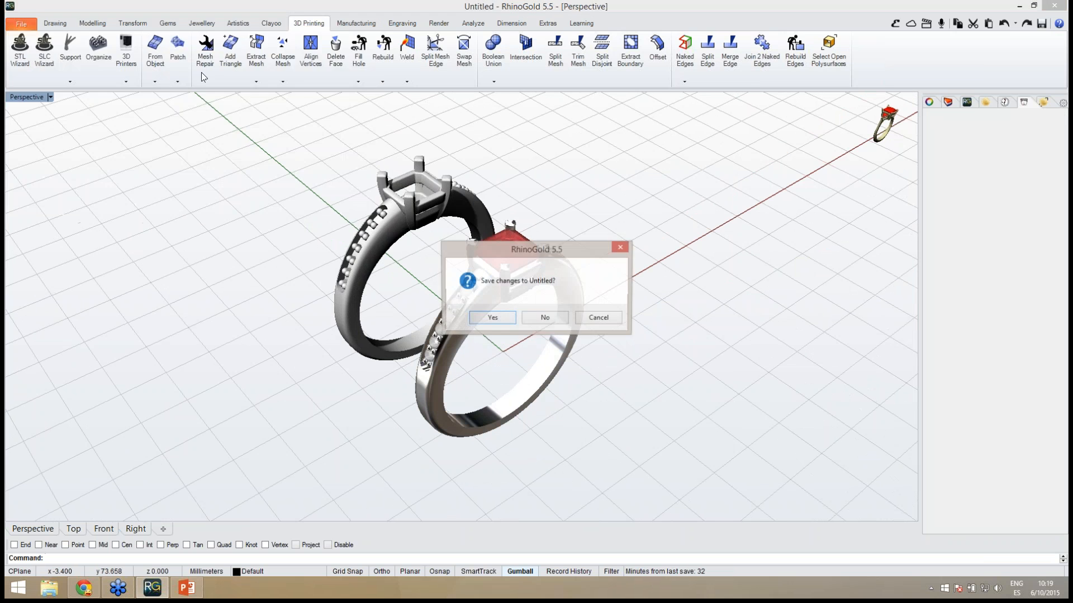
pyautogui.click(544, 318)
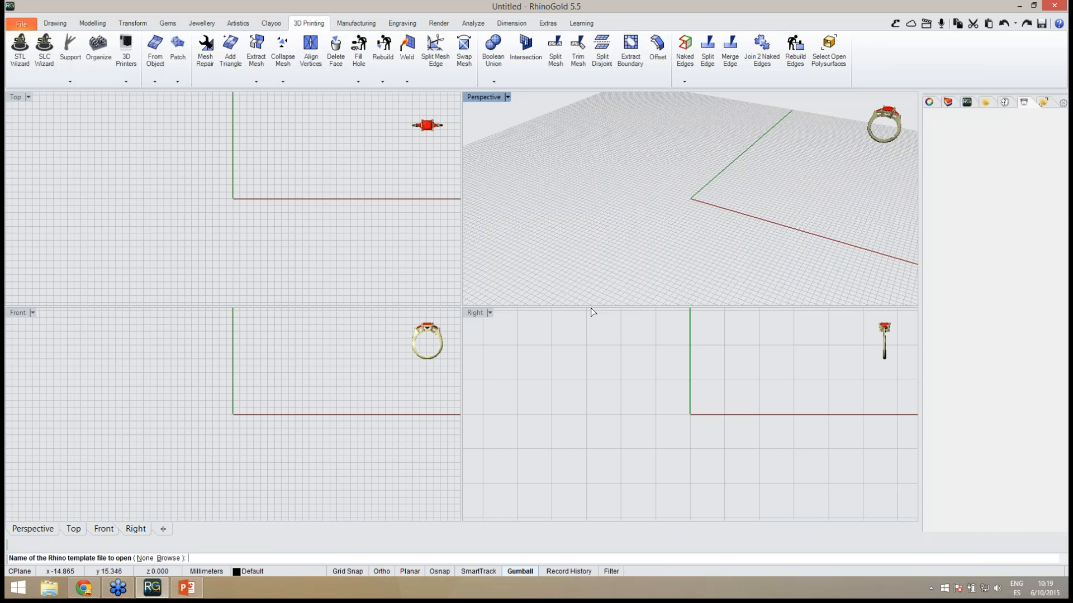
pyautogui.doubleClick(495, 98)
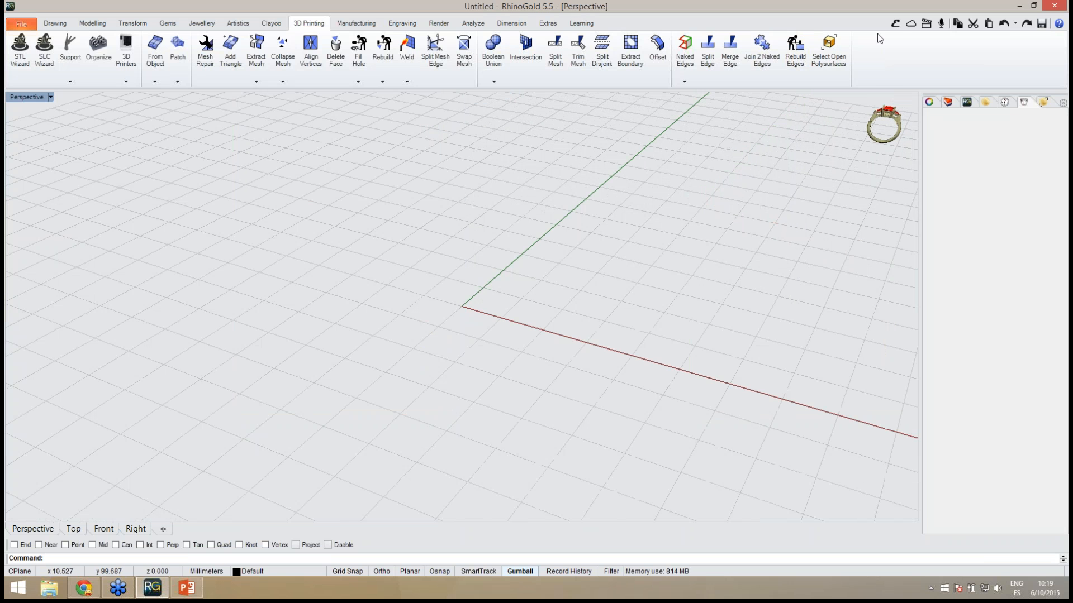
# Step: Open the Elements library and browse the Signet Ring models
pyautogui.click(895, 23)
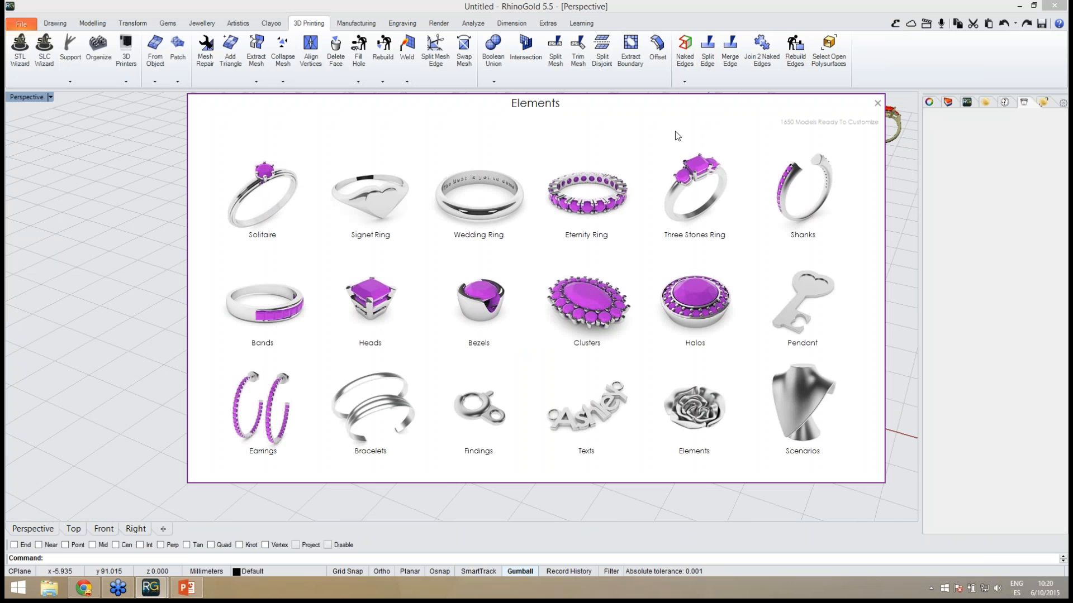
pyautogui.click(374, 208)
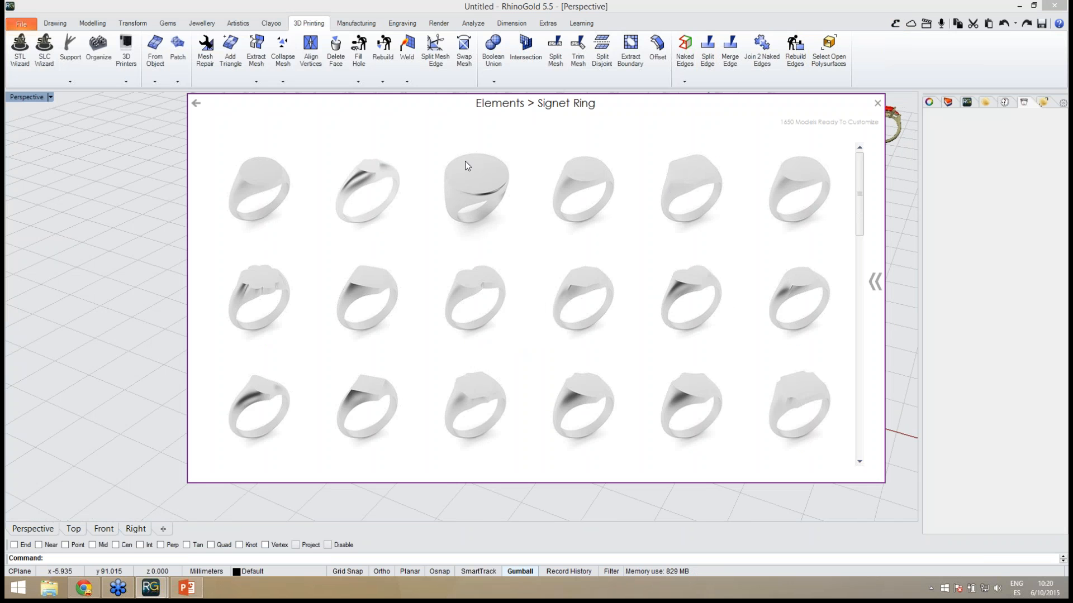
pyautogui.moveTo(859, 167)
pyautogui.mouseDown()
pyautogui.moveTo(860, 193)
pyautogui.moveTo(859, 165)
pyautogui.mouseUp()
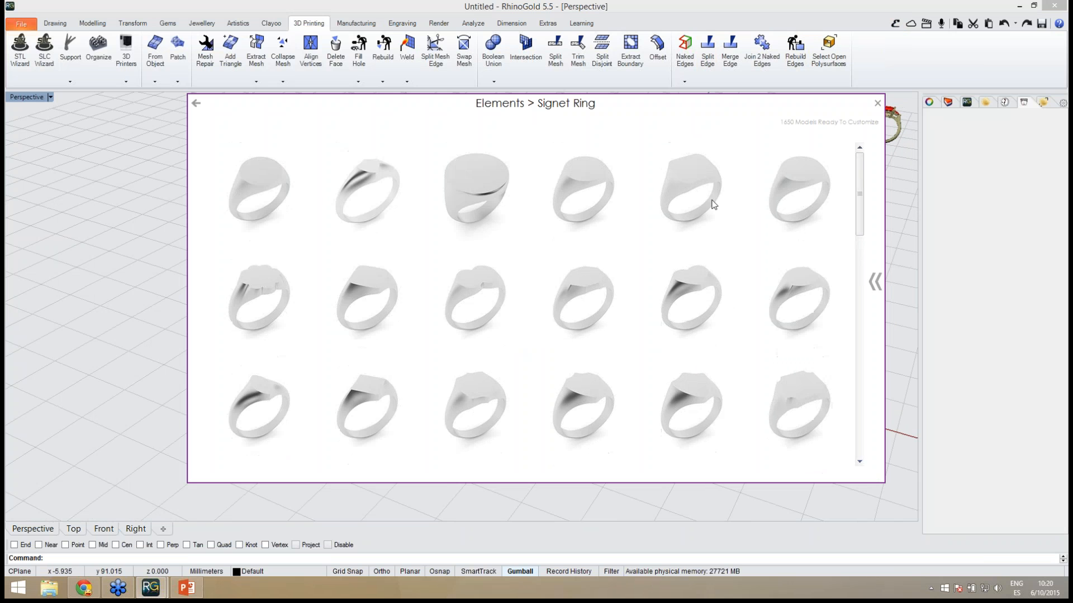
# Step: Choose Taiwan as the signet rings' finger size standard, and look through the size and metal options, keeping 18 and White Gold
pyautogui.click(875, 288)
pyautogui.click(805, 179)
pyautogui.click(811, 324)
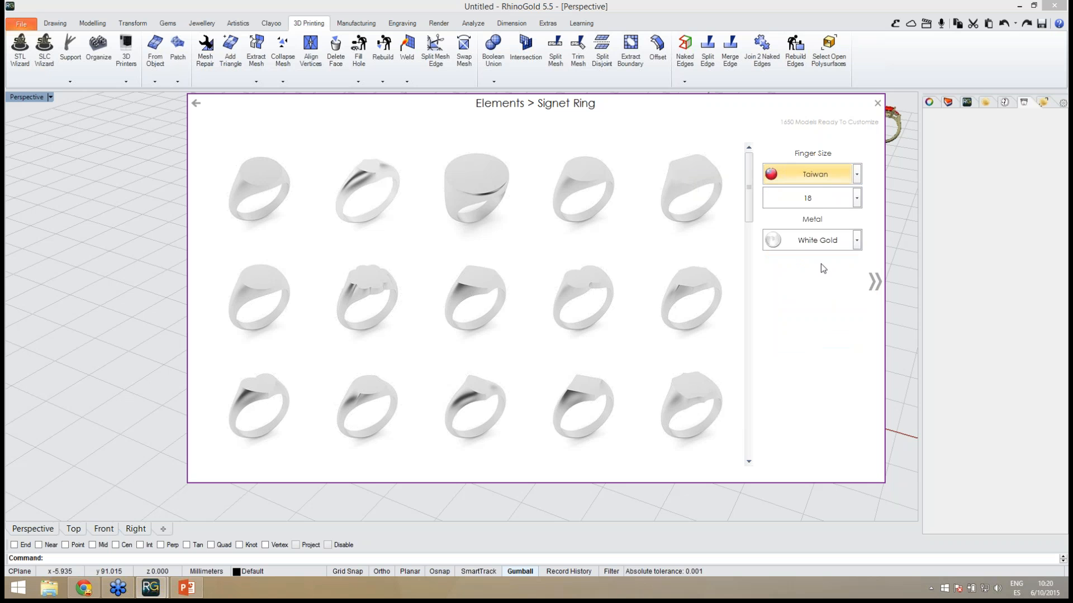
pyautogui.click(855, 199)
pyautogui.click(855, 198)
pyautogui.click(856, 240)
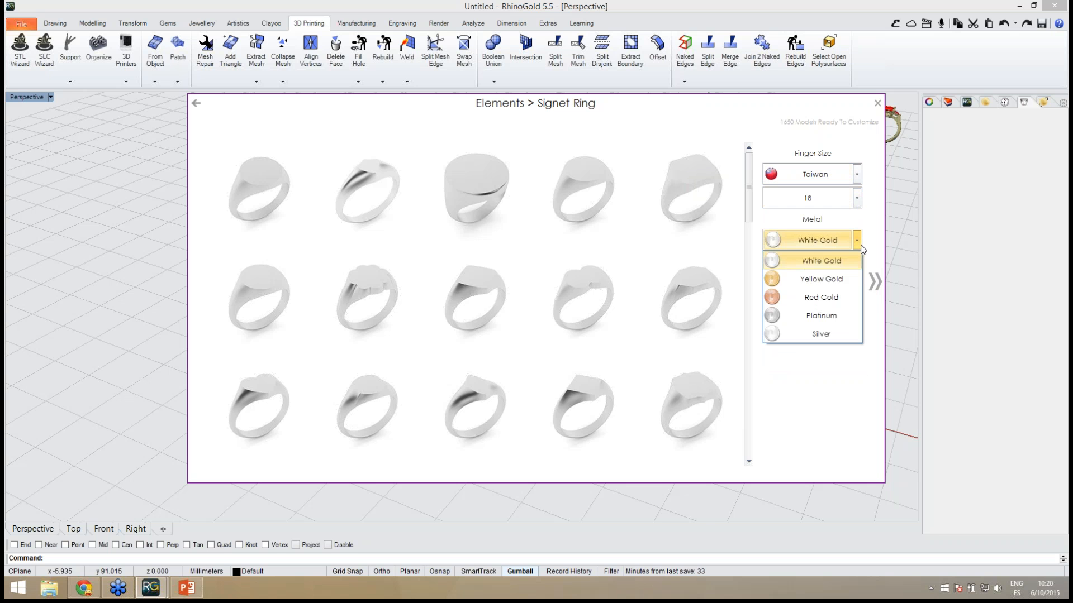
pyautogui.click(856, 241)
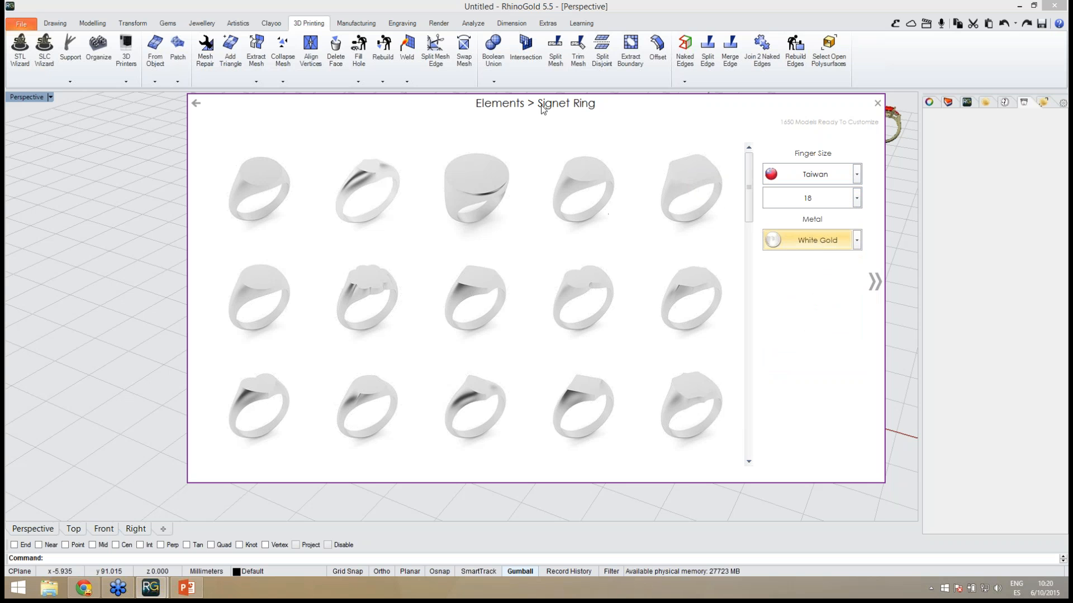
# Step: Browse the Wedding Ring models in the Elements library and look through their metal and mode options, keeping White Gold and Solid
pyautogui.click(195, 104)
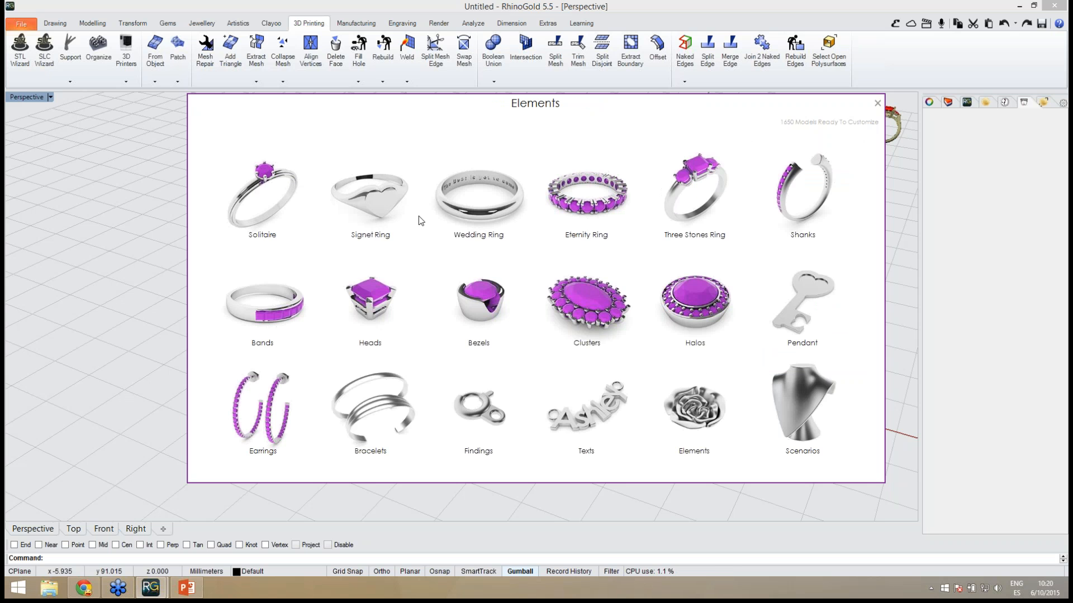
pyautogui.click(484, 223)
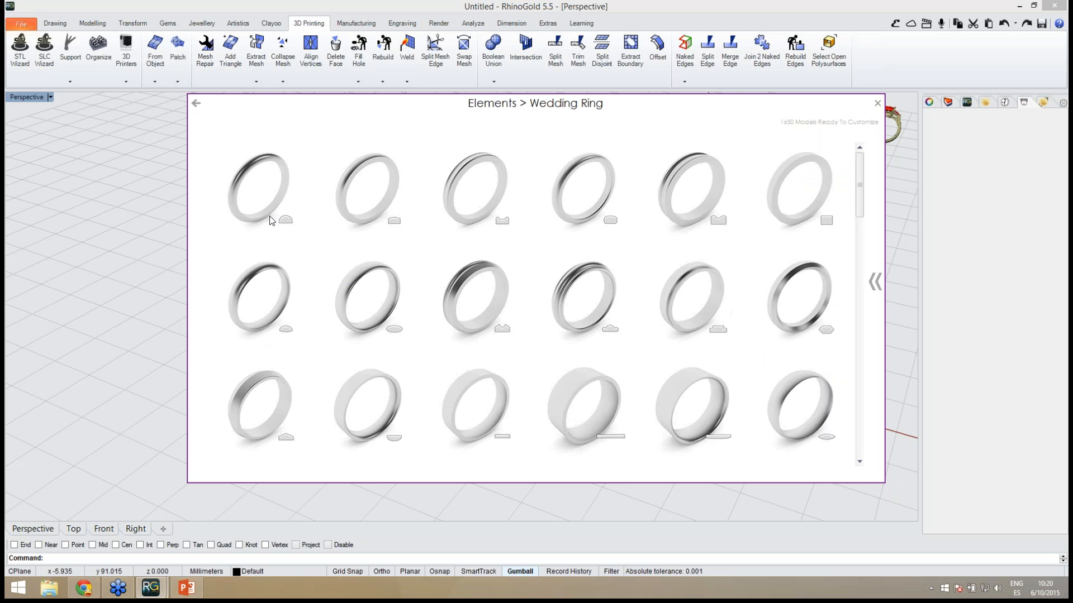
pyautogui.moveTo(861, 203); pyautogui.dragTo(862, 317)
pyautogui.click(876, 284)
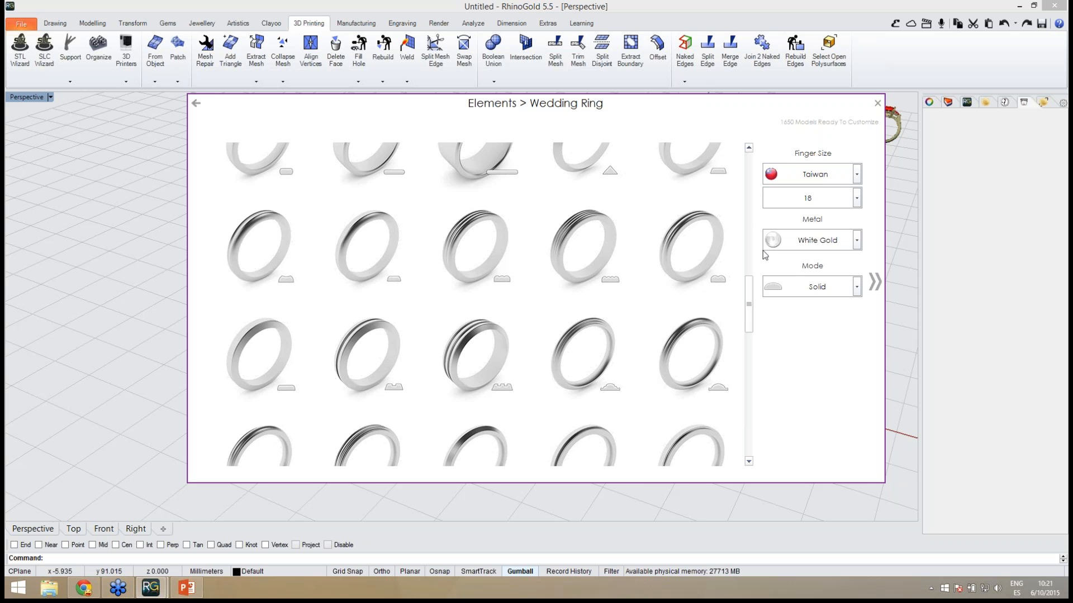
pyautogui.click(857, 241)
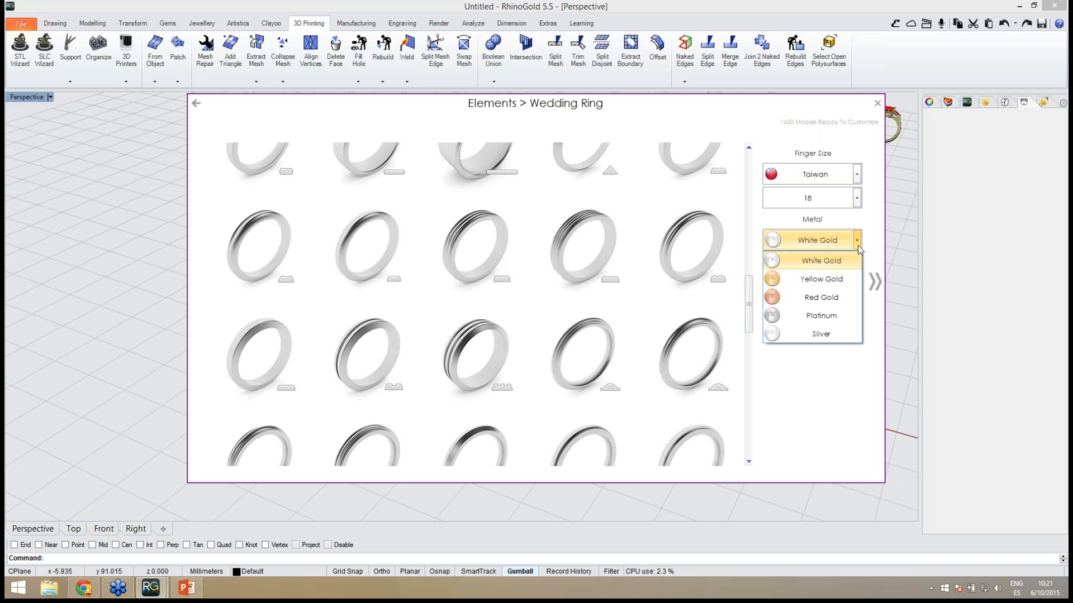
pyautogui.click(841, 260)
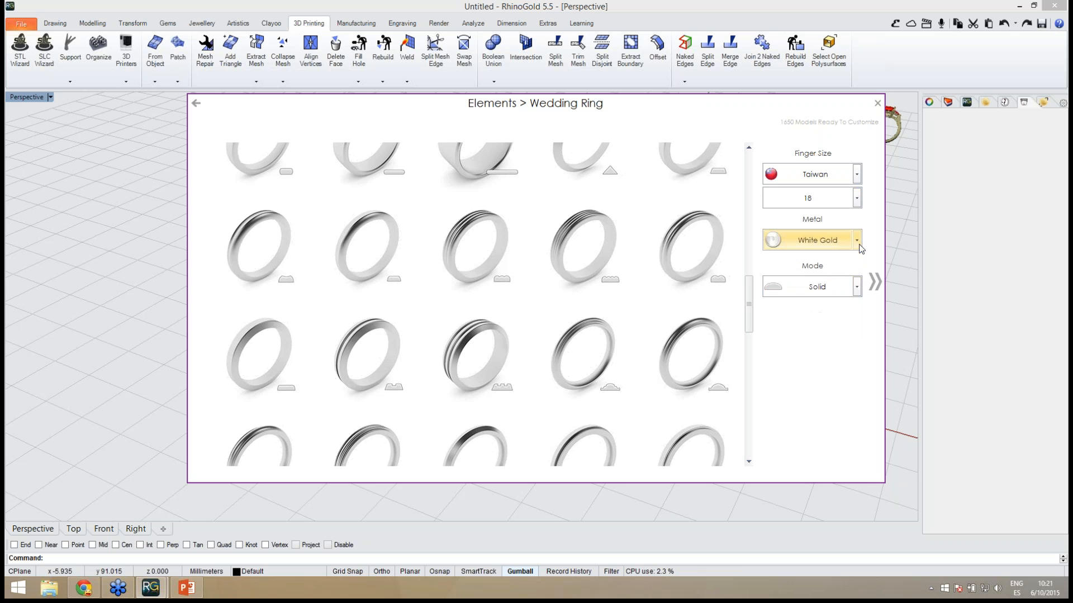
pyautogui.click(857, 287)
pyautogui.click(857, 288)
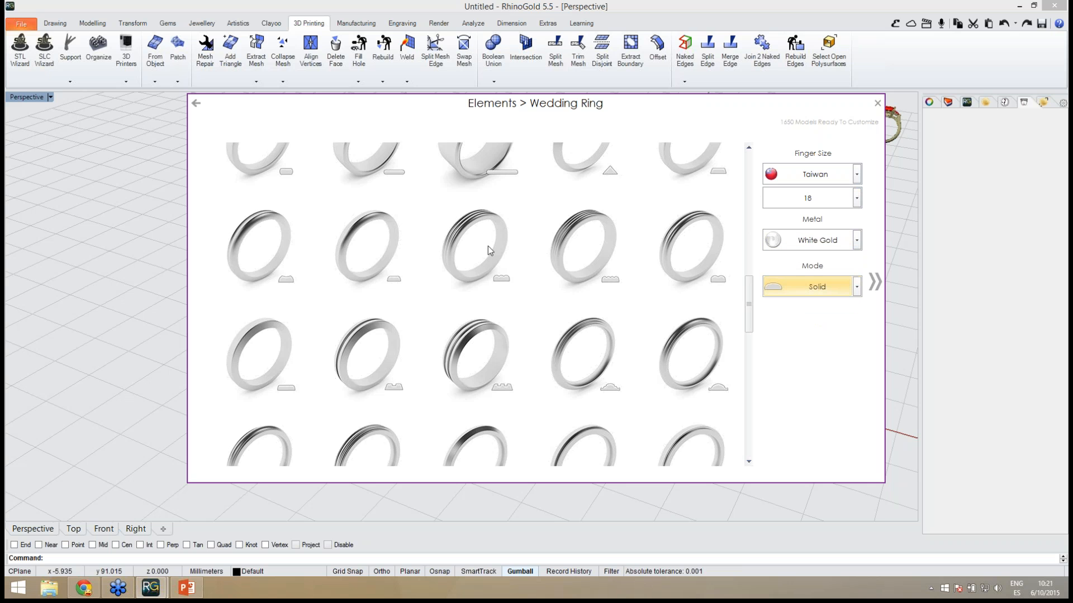
pyautogui.moveTo(750, 298); pyautogui.dragTo(749, 382)
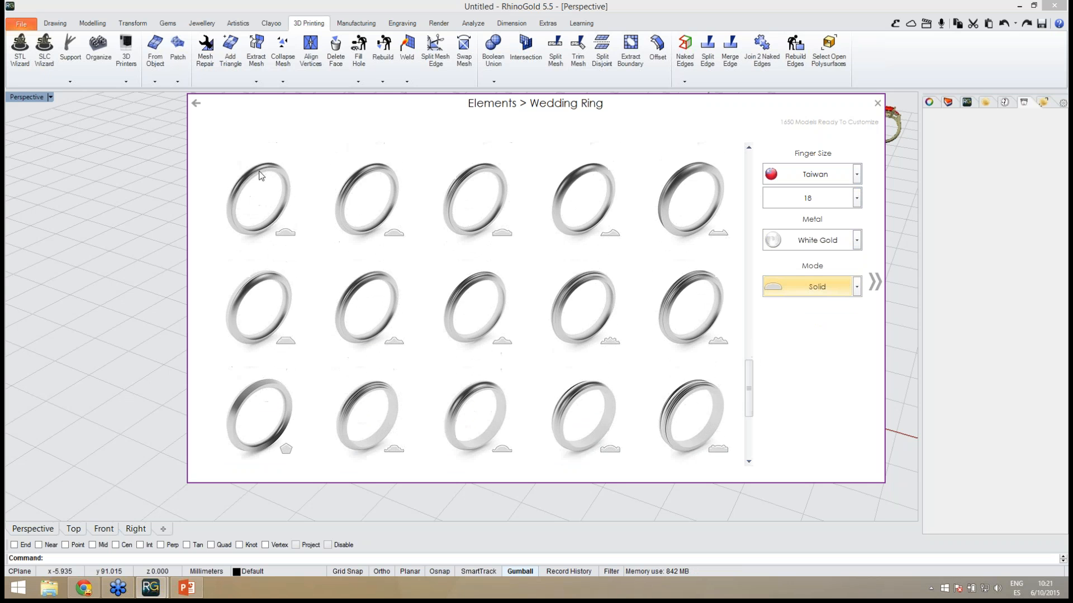
# Step: Browse the Eternity Ring models and look at their customisation options, keeping Gem from Preset
pyautogui.click(196, 103)
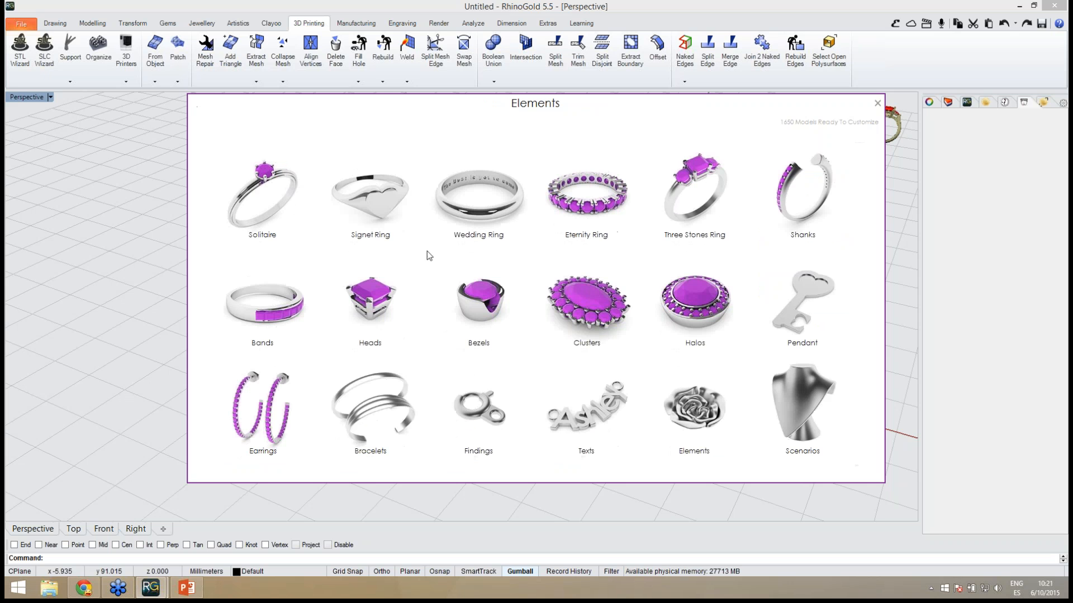
pyautogui.click(610, 208)
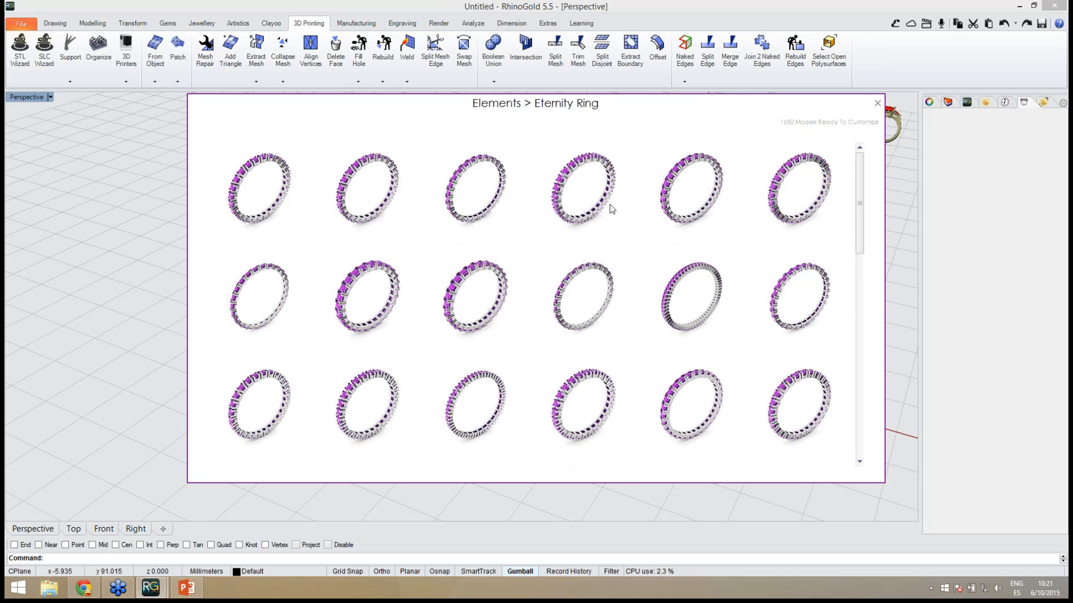
pyautogui.moveTo(859, 175); pyautogui.dragTo(855, 298)
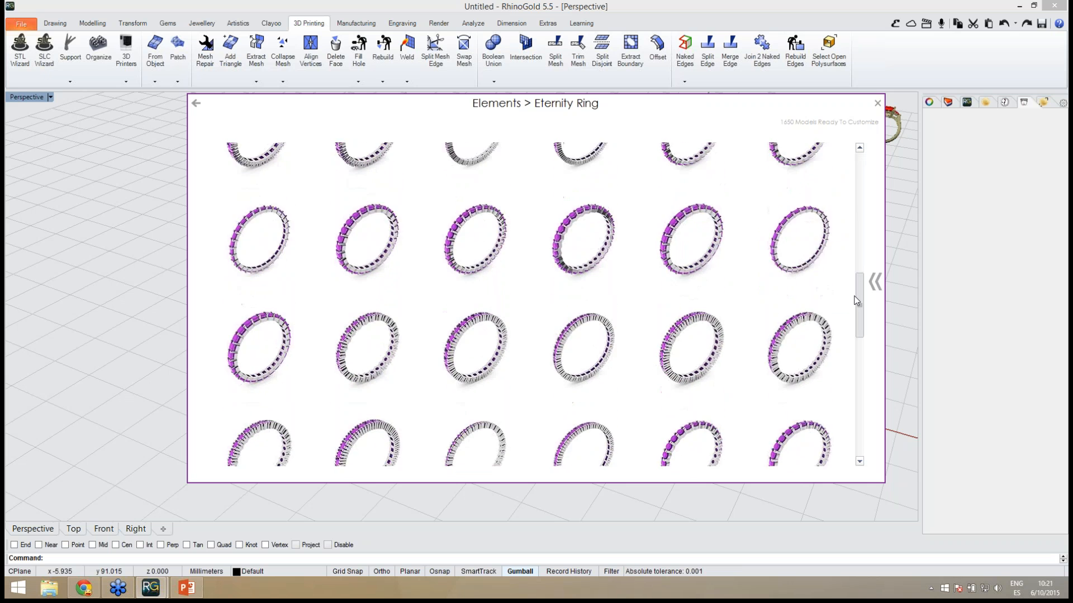
pyautogui.click(873, 283)
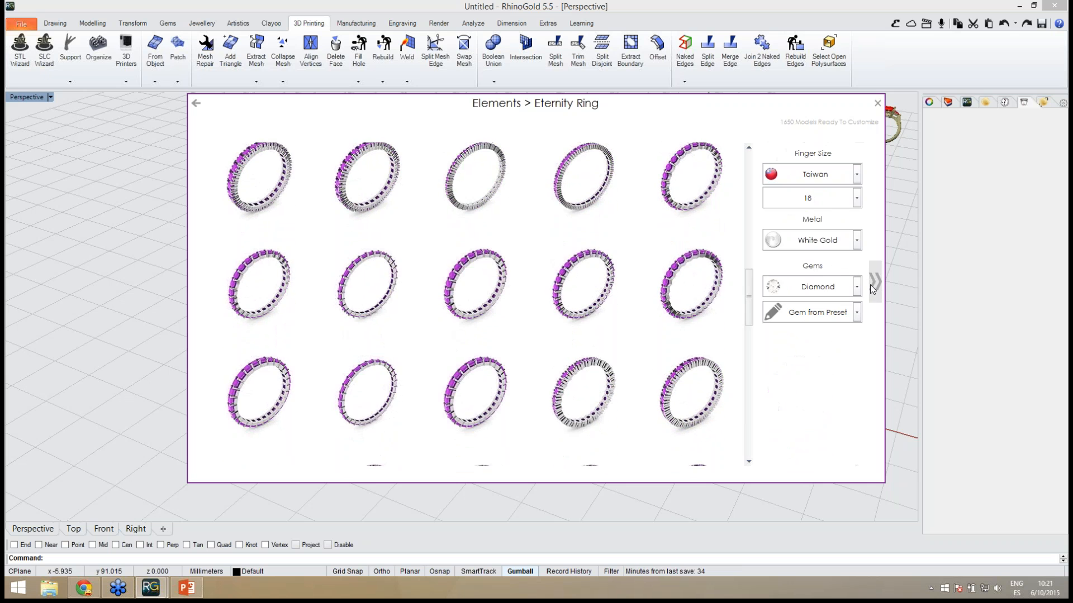
pyautogui.click(856, 313)
pyautogui.click(855, 313)
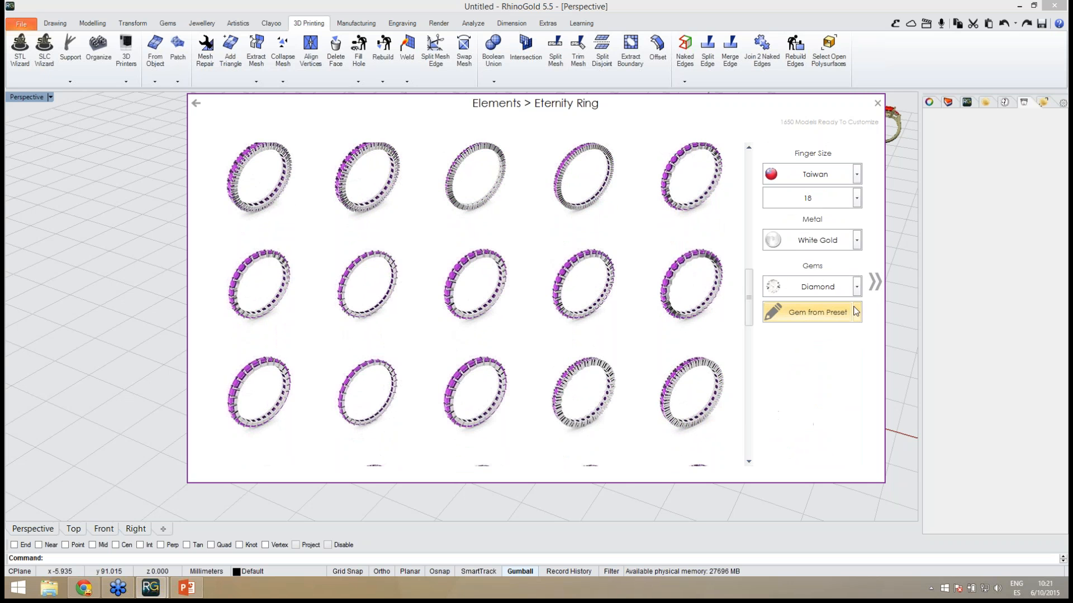
pyautogui.moveTo(754, 287); pyautogui.dragTo(753, 233)
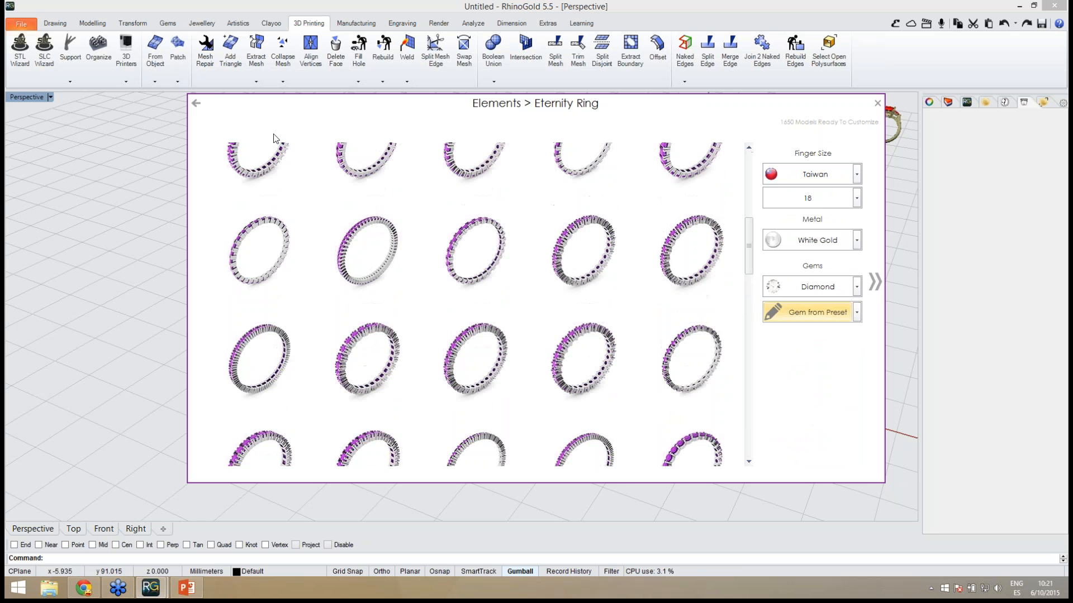
# Step: Look over the Three Stones Ring models in the Elements library
pyautogui.click(196, 104)
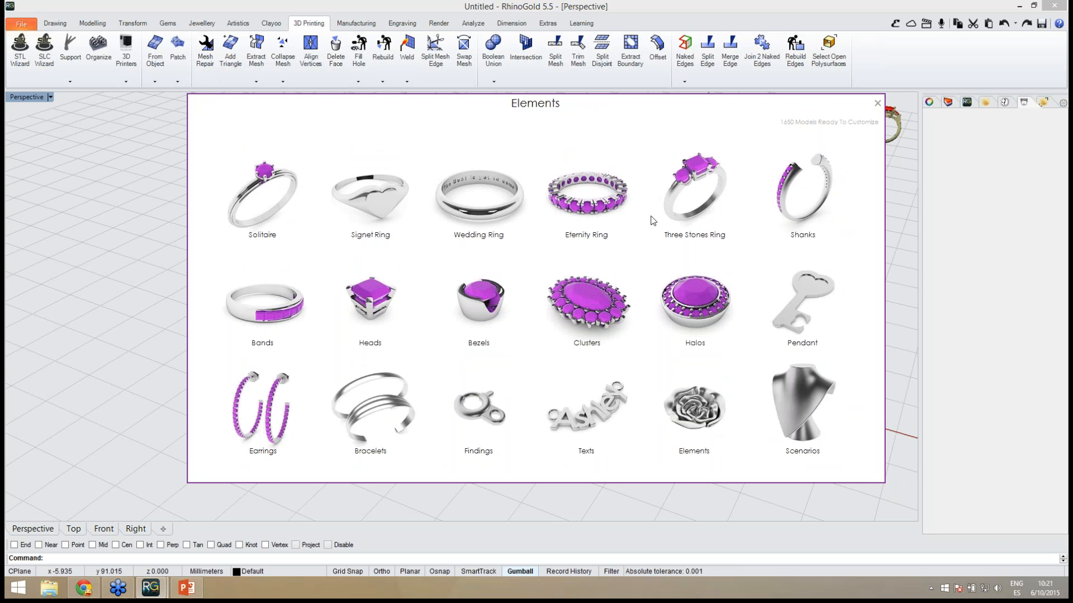
pyautogui.click(698, 200)
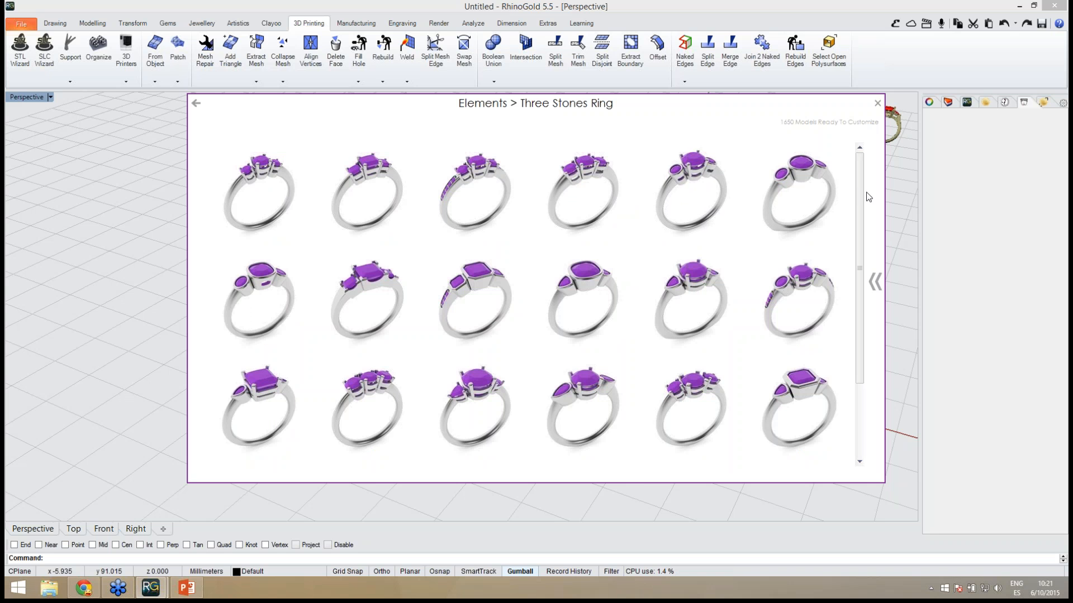
pyautogui.moveTo(862, 198)
pyautogui.mouseDown()
pyautogui.moveTo(863, 228)
pyautogui.moveTo(865, 194)
pyautogui.mouseUp()
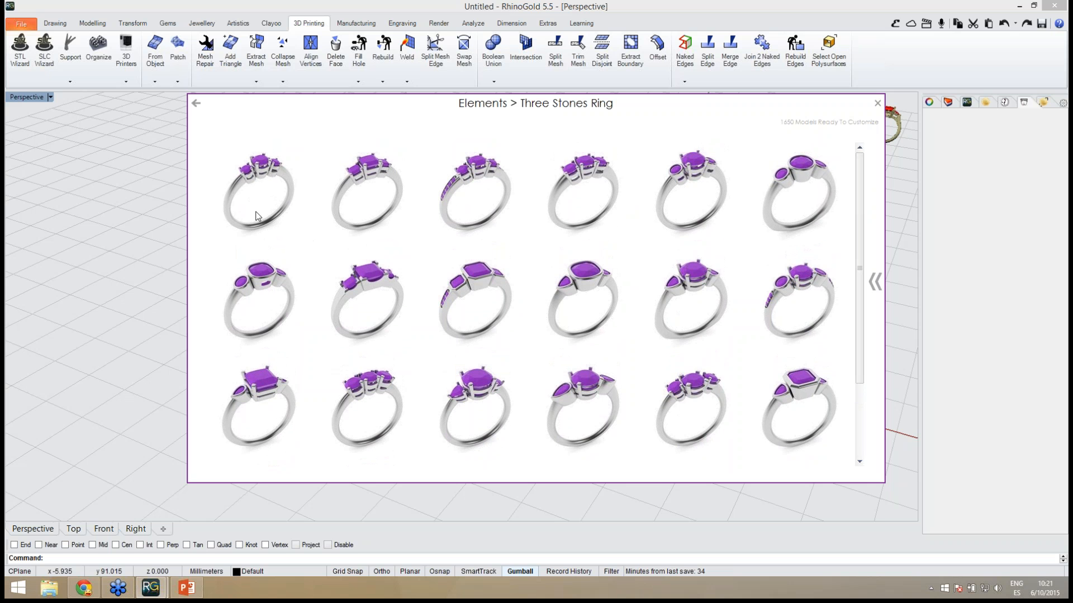
# Step: Browse the Shanks models, comparing the gem-set, plain open and closed designs
pyautogui.click(197, 104)
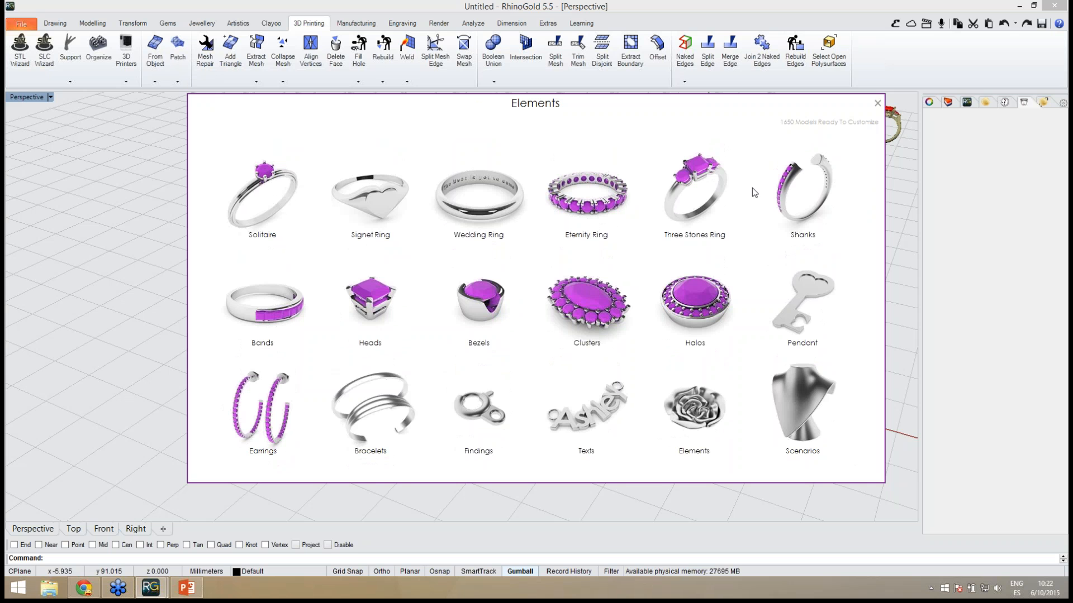
pyautogui.click(789, 190)
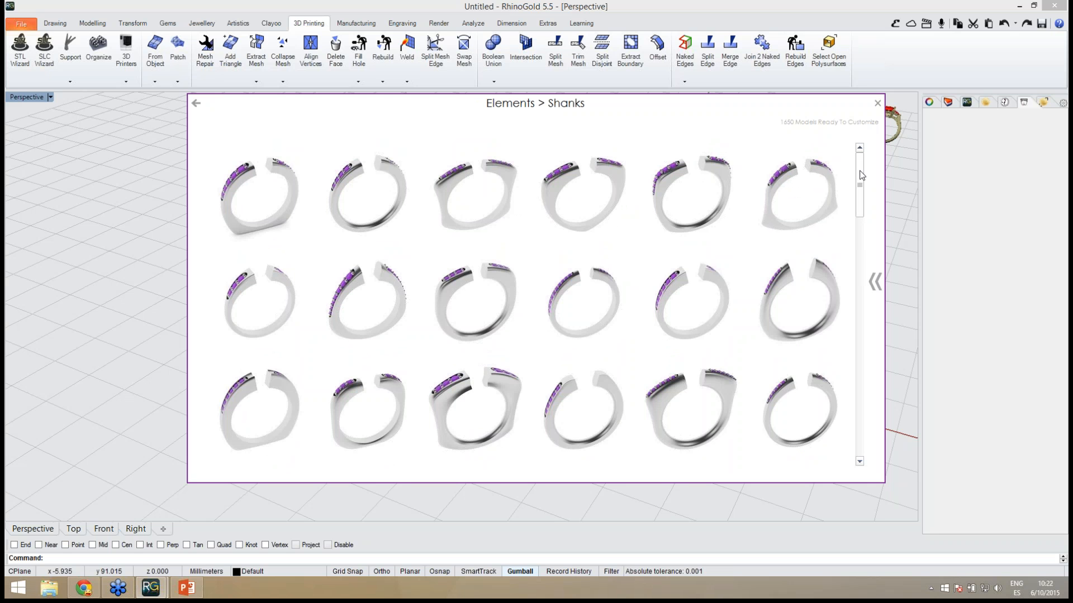
pyautogui.moveTo(860, 174); pyautogui.dragTo(858, 384)
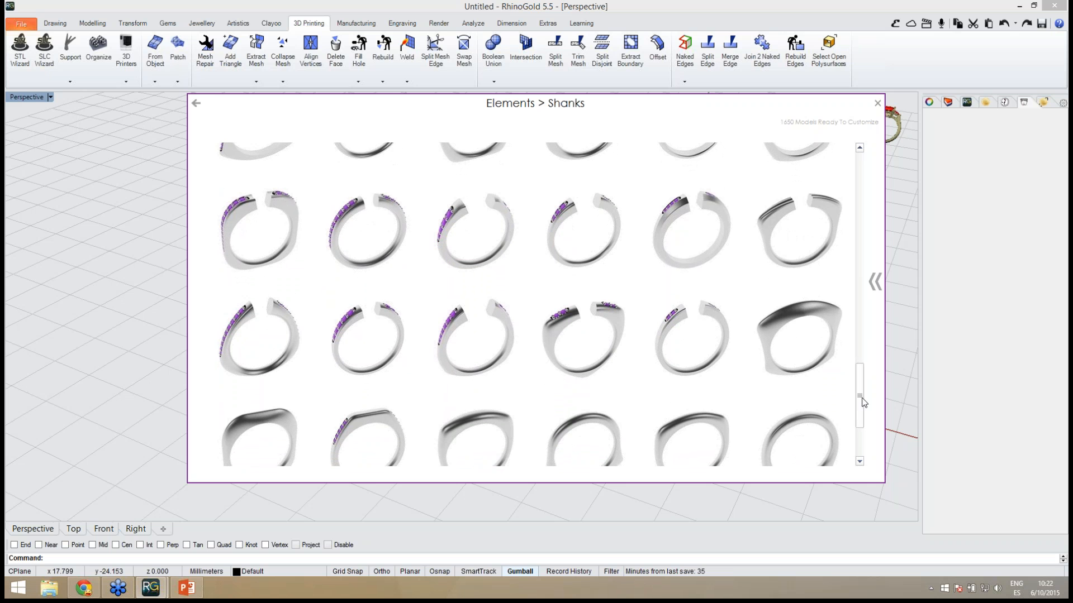
pyautogui.scroll(-1, 863, 399)
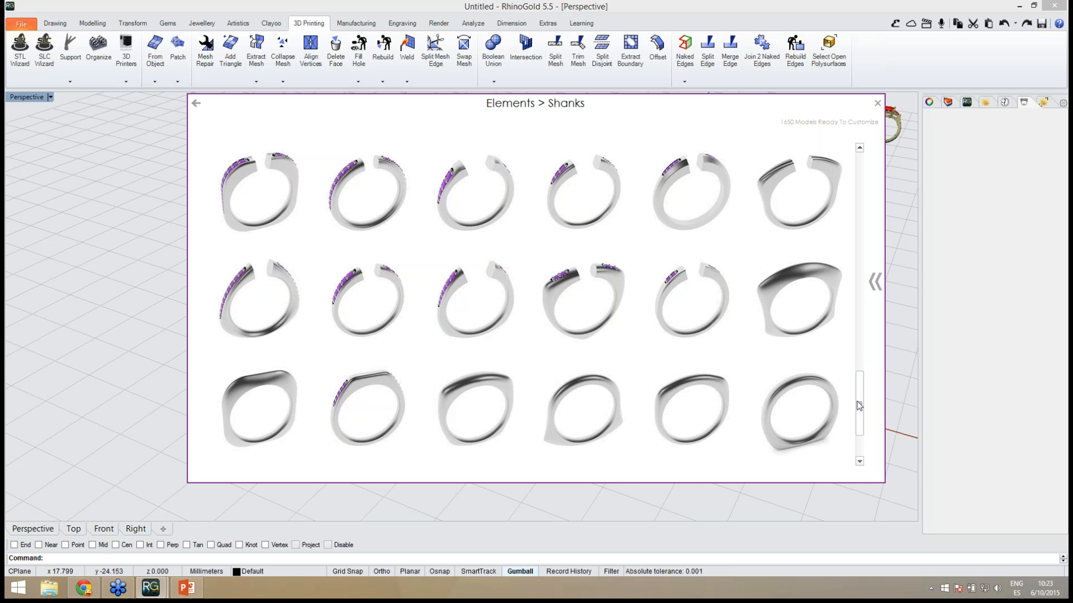
pyautogui.moveTo(862, 407); pyautogui.dragTo(859, 325)
pyautogui.moveTo(856, 313); pyautogui.dragTo(853, 252)
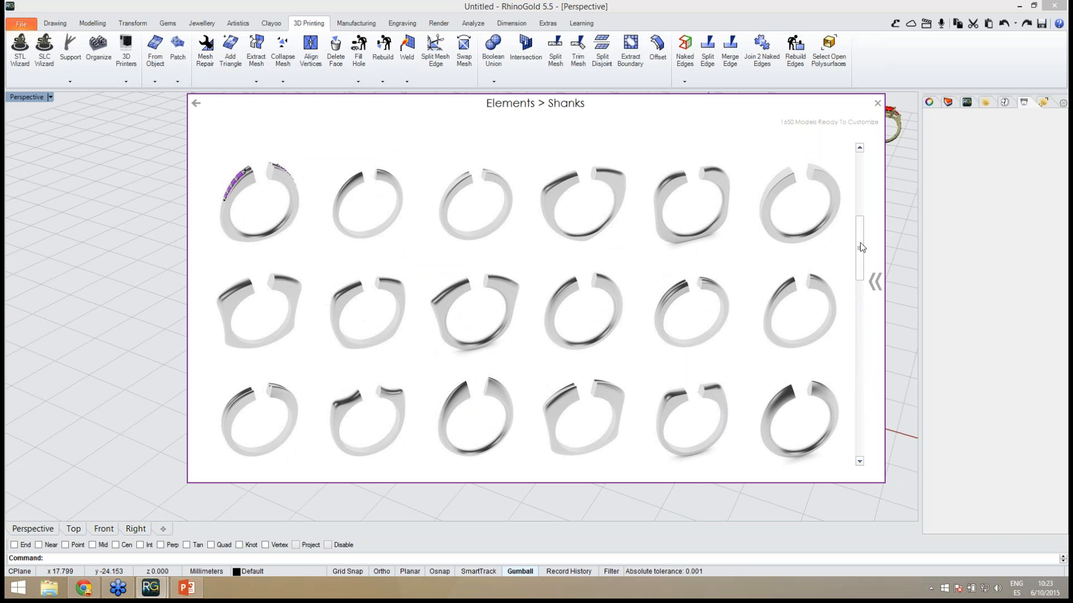
pyautogui.moveTo(861, 247); pyautogui.dragTo(865, 204)
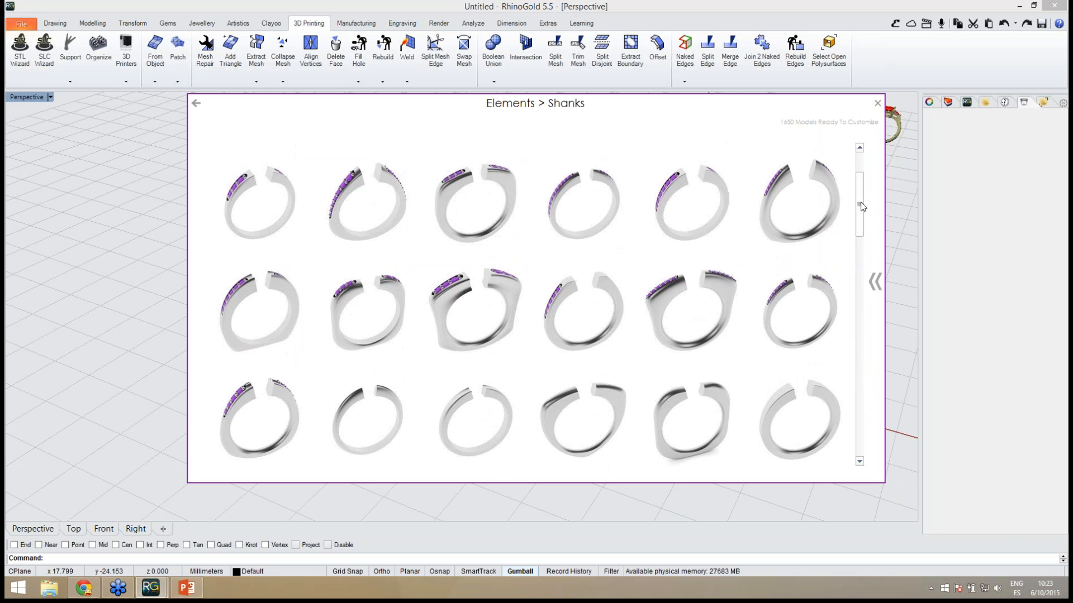
pyautogui.moveTo(862, 207); pyautogui.dragTo(864, 186)
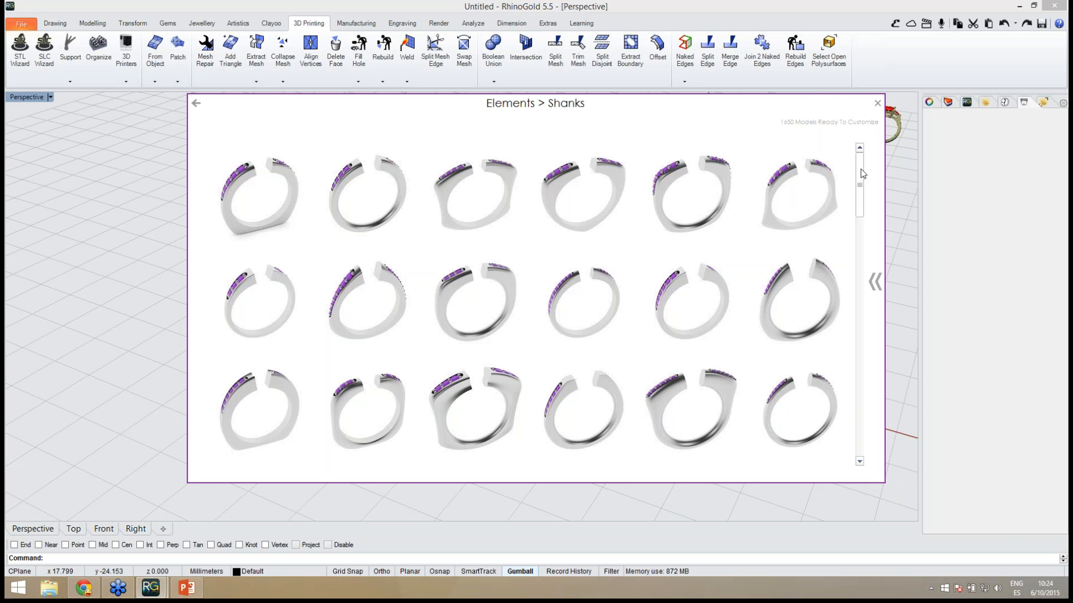
# Step: Insert the gem-set open shank that is fifth in the second row of models, and inspect it from the opposite side
pyautogui.click(713, 312)
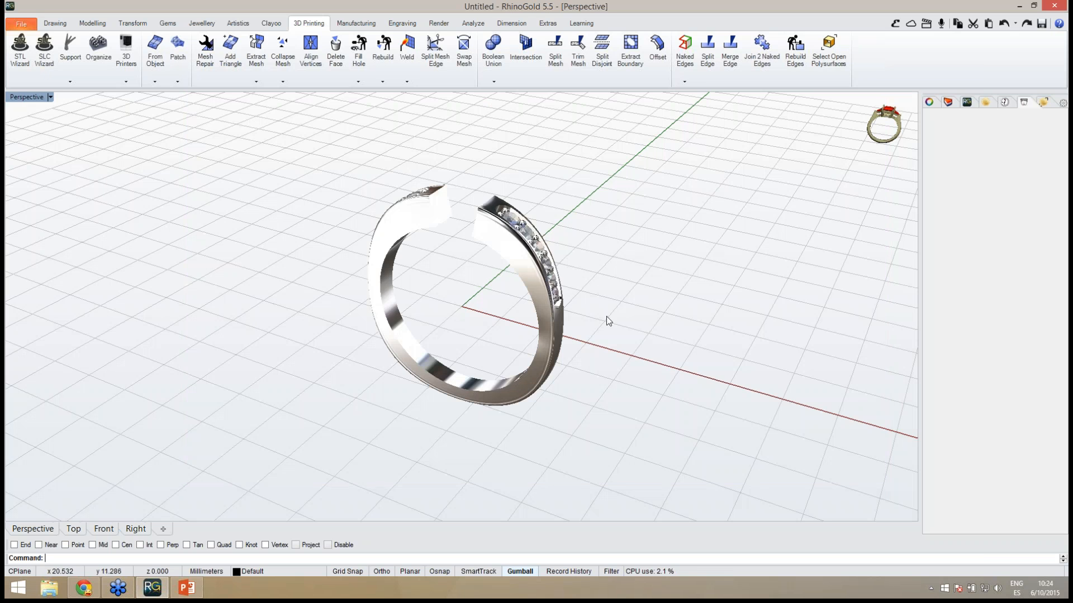
pyautogui.moveTo(459, 277); pyautogui.dragTo(395, 301, button='right')
pyautogui.scroll(2, 472, 314)
pyautogui.scroll(-2, 512, 325)
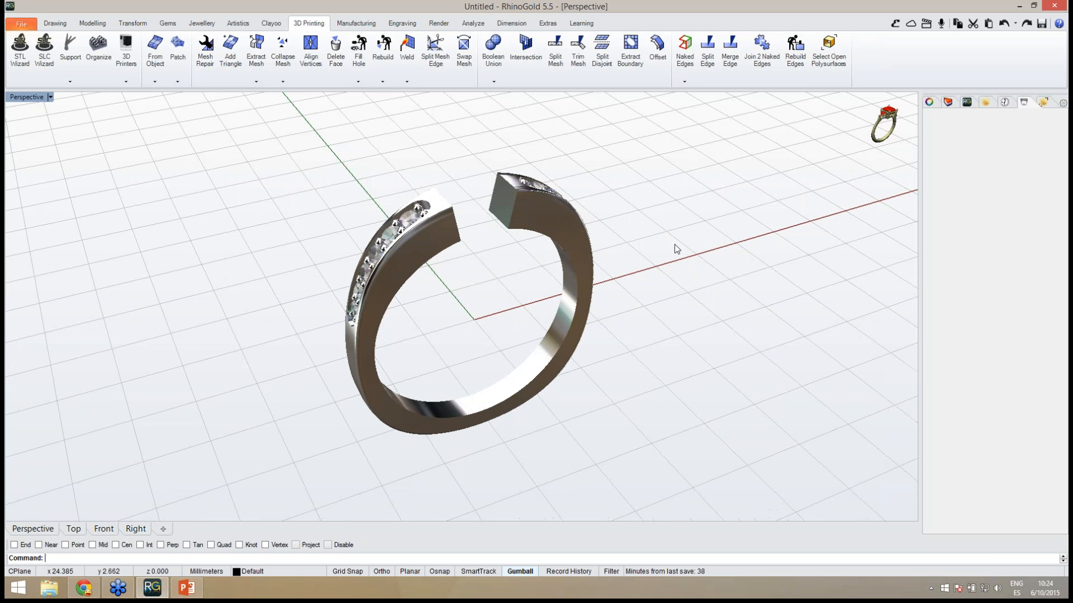
# Step: Reopen the Elements library and look over the Bands and Heads models
pyautogui.click(895, 25)
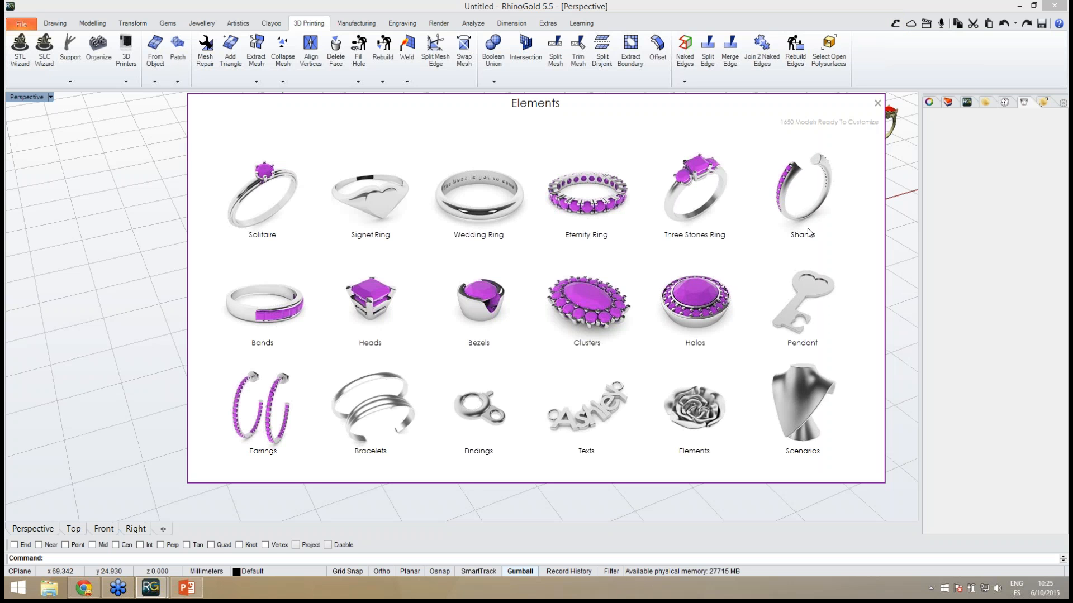
pyautogui.click(259, 306)
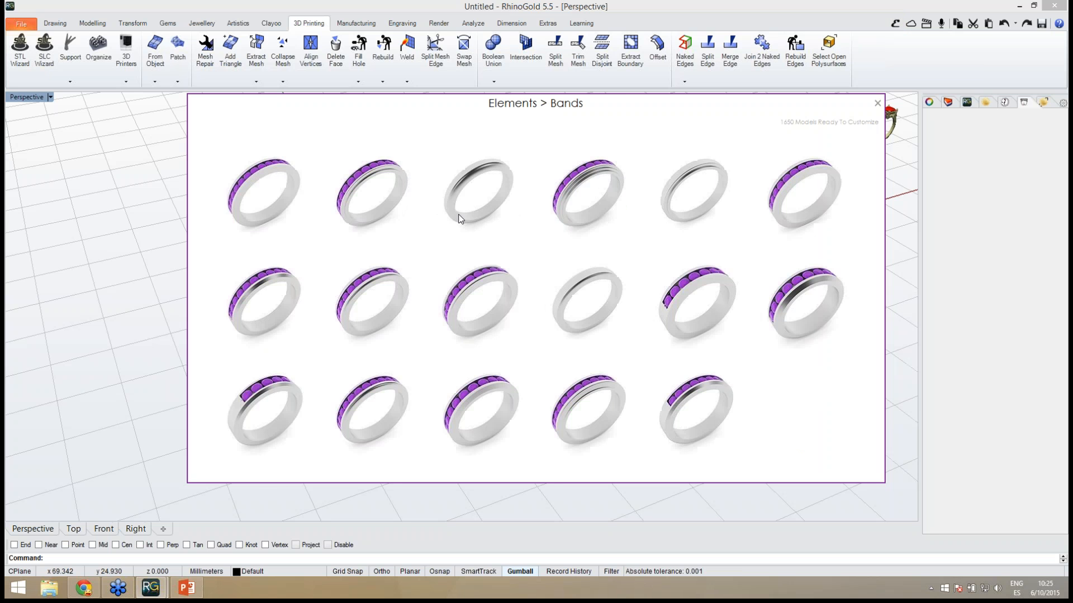
pyautogui.scroll(-2, 856, 231)
pyautogui.scroll(2, 857, 231)
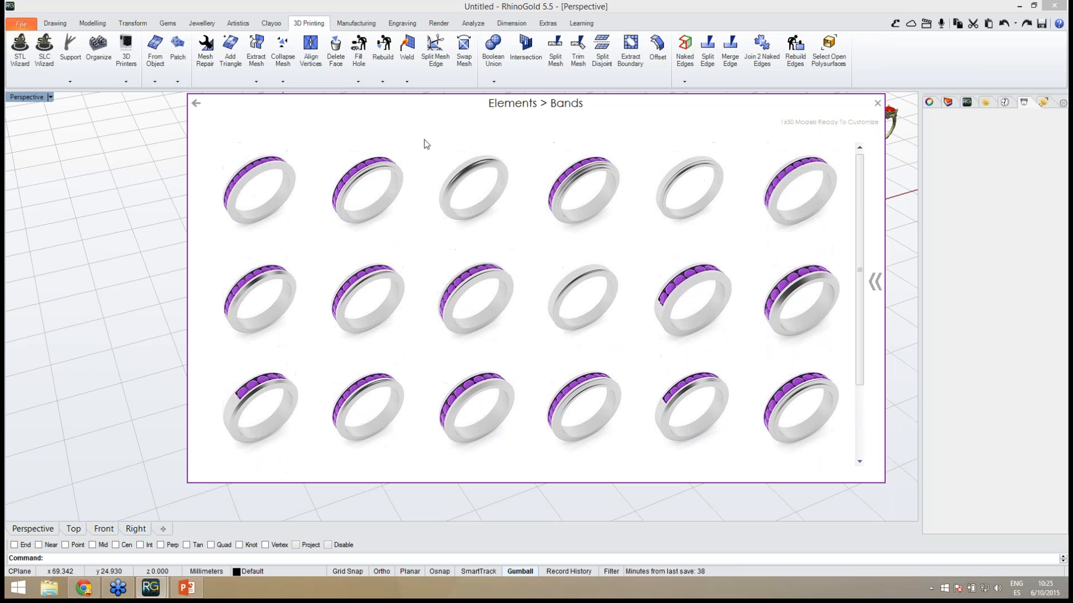
pyautogui.click(197, 104)
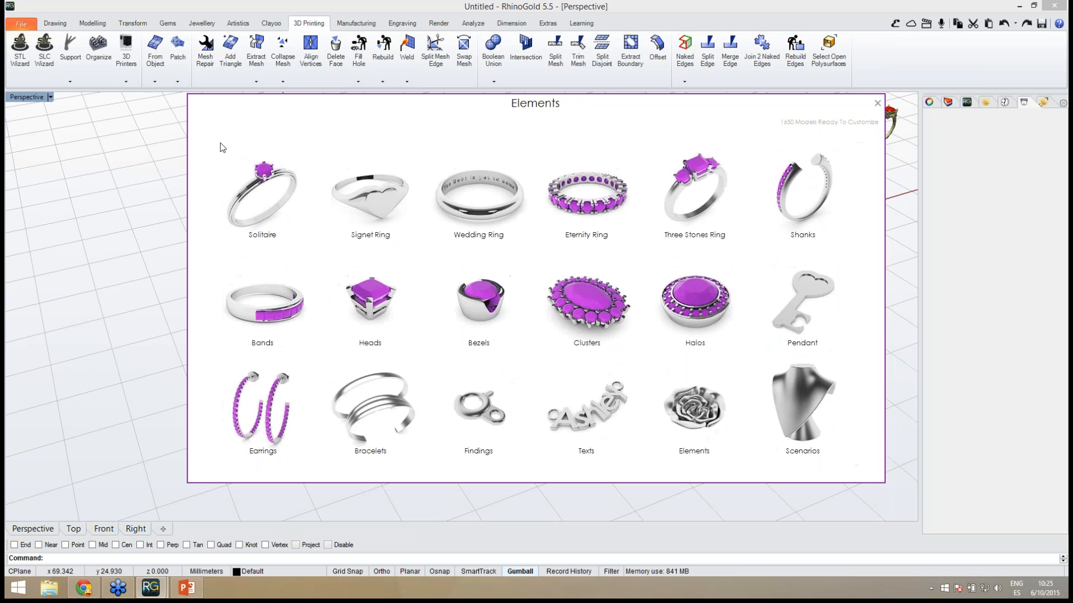
pyautogui.click(364, 313)
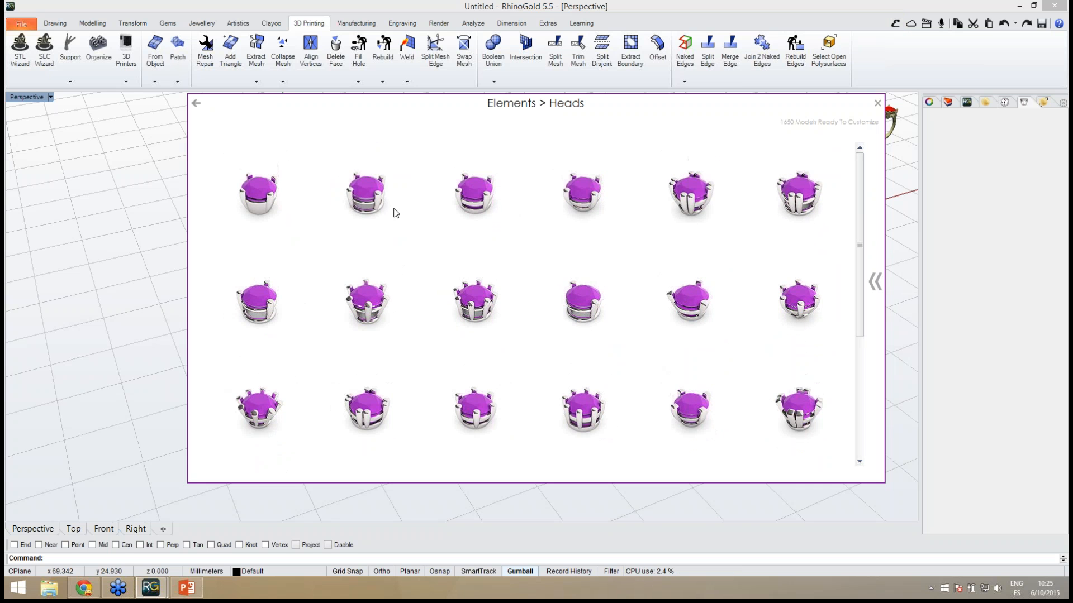
# Step: Insert the plain tapered round bezel, second in the first row of the Bezels models, and select it inside the shank
pyautogui.click(197, 104)
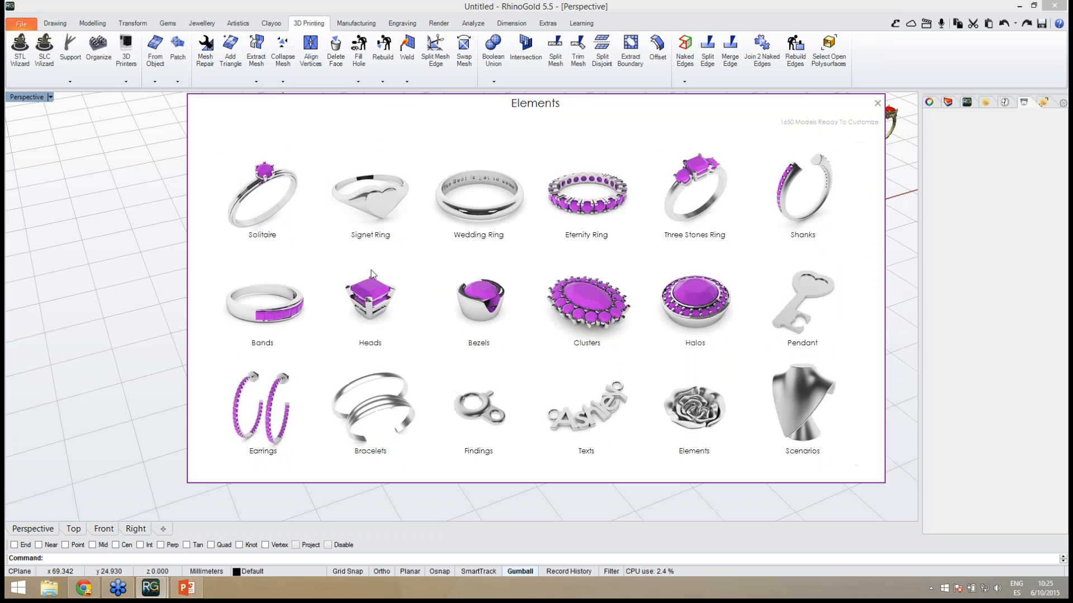
pyautogui.click(481, 318)
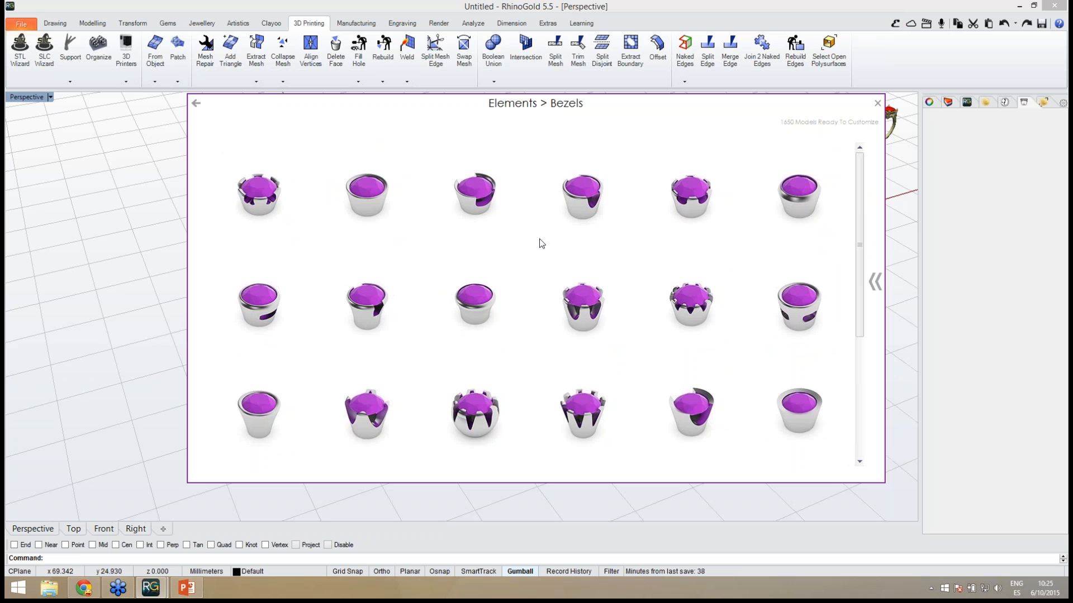
pyautogui.click(377, 196)
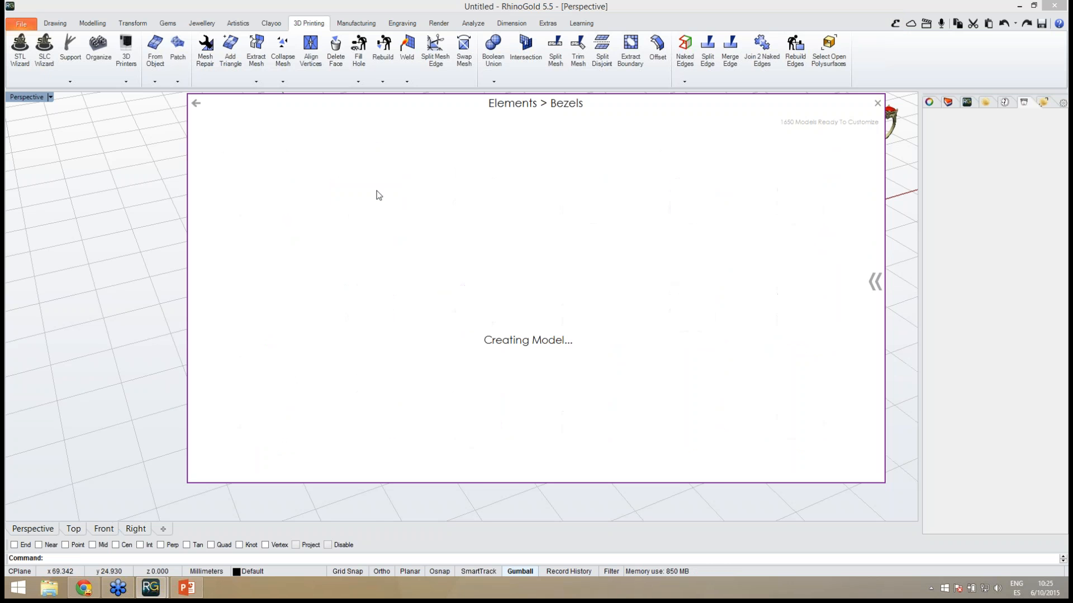
pyautogui.moveTo(464, 299); pyautogui.dragTo(491, 321, button='right')
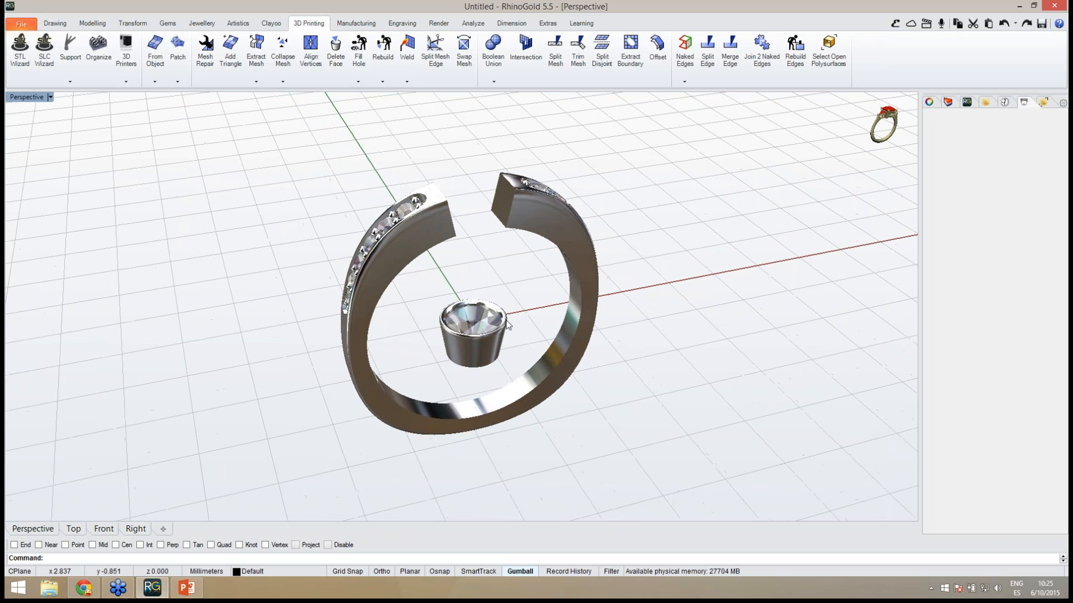
pyautogui.click(448, 309)
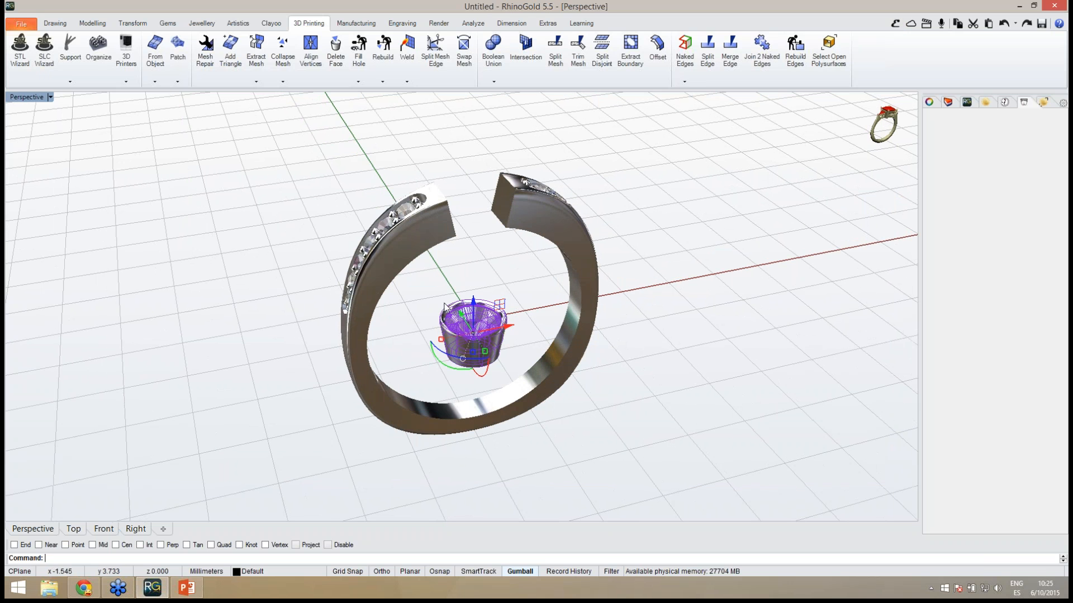
# Step: Raise the round bezel and its gem into the opening at the top of the shank
pyautogui.moveTo(474, 307); pyautogui.dragTo(471, 161)
pyautogui.click(426, 172)
pyautogui.moveTo(426, 172); pyautogui.dragTo(437, 237, button='right')
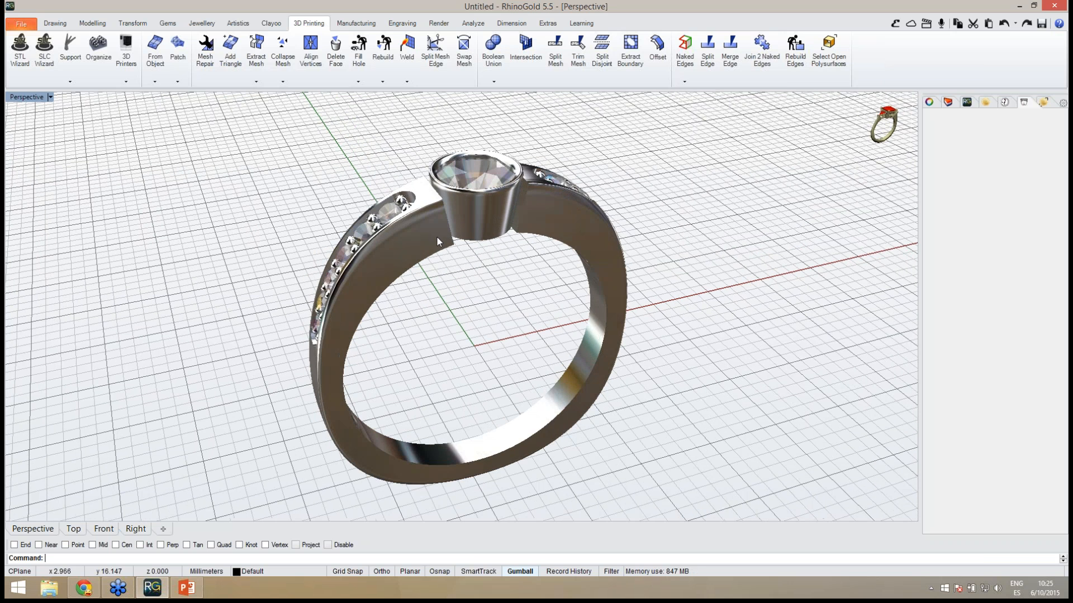
# Step: Open the gem-set shank for parametric editing and narrow its top opening to an angle of 19
pyautogui.click(436, 238)
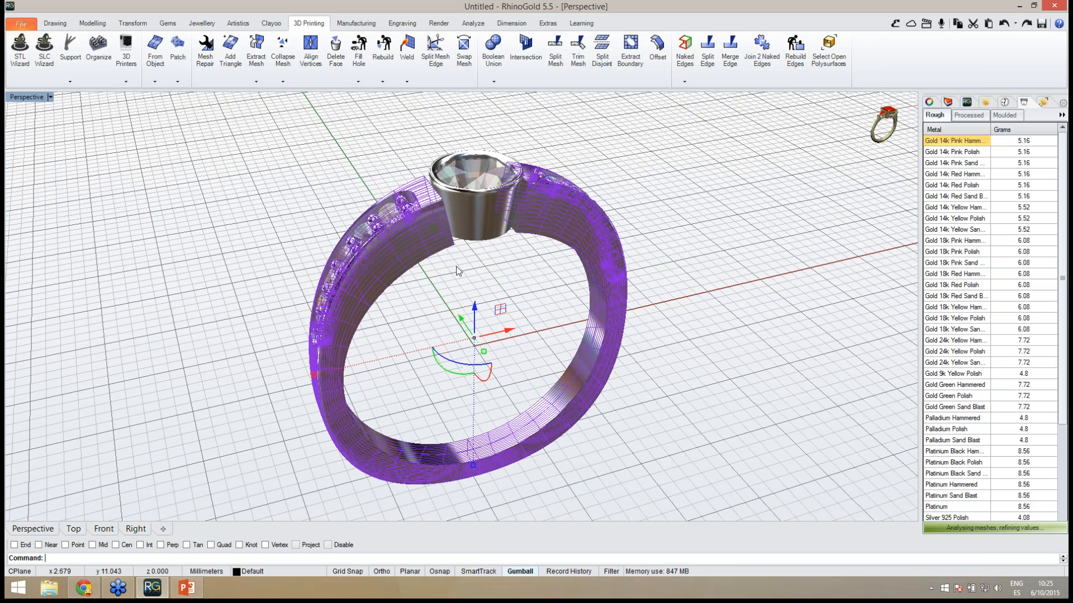
pyautogui.middleClick(456, 267)
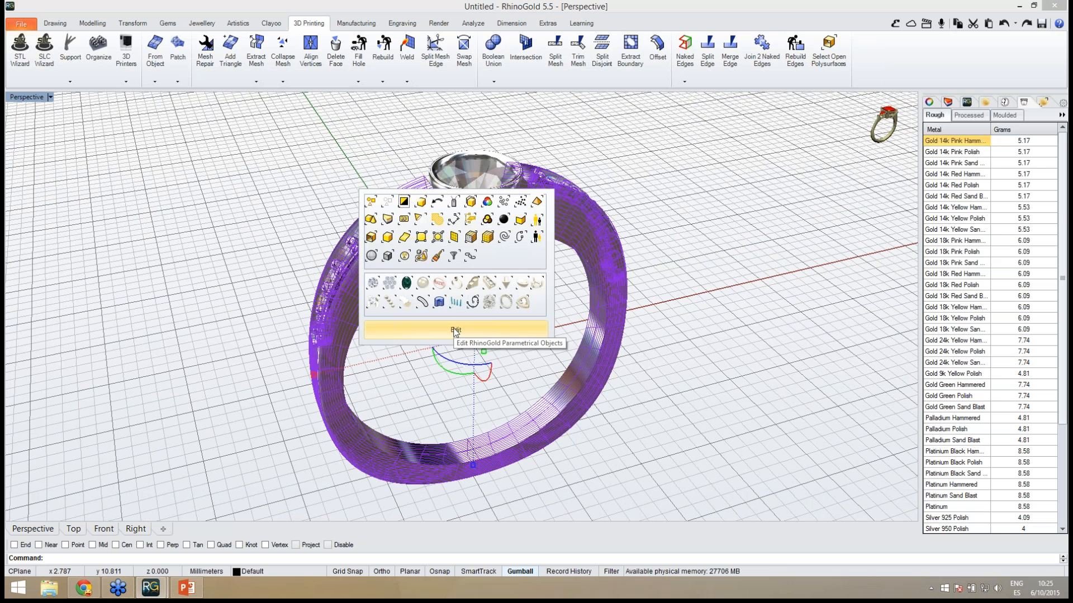
pyautogui.click(460, 328)
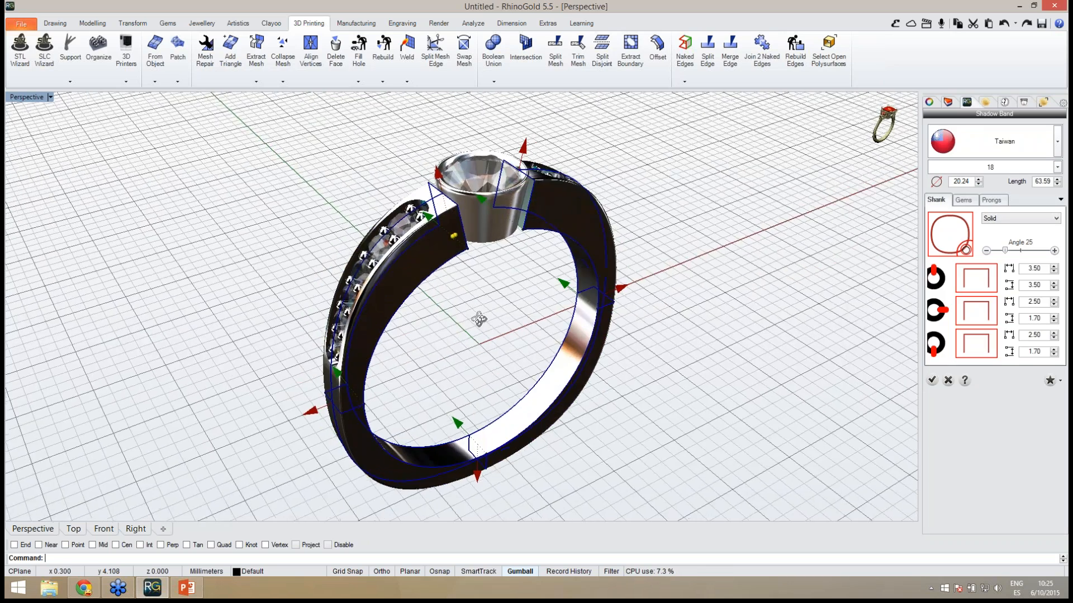
pyautogui.moveTo(466, 324); pyautogui.dragTo(462, 276, button='right')
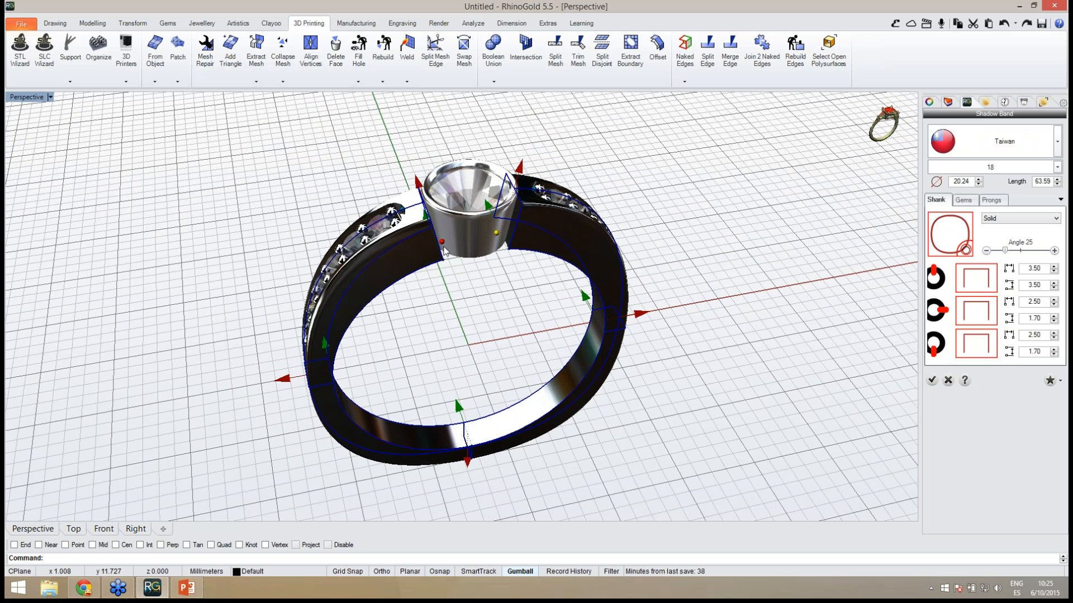
pyautogui.moveTo(445, 245); pyautogui.dragTo(447, 247)
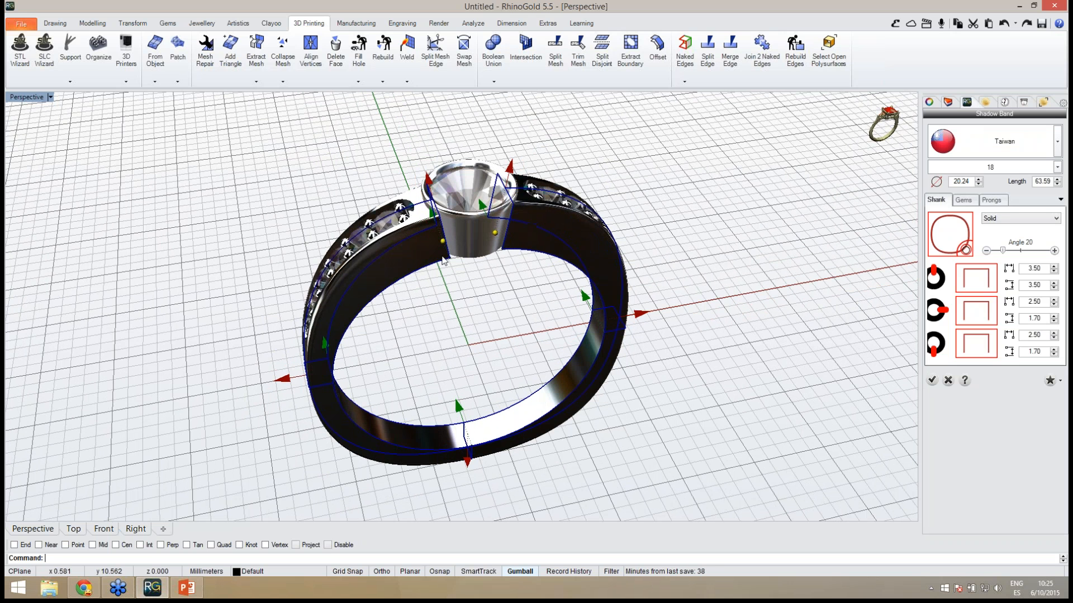
pyautogui.moveTo(446, 248); pyautogui.dragTo(450, 250, button='right')
pyautogui.moveTo(447, 245); pyautogui.dragTo(448, 245)
# Step: Narrow the shank's width at the top to 2.98 mm and inspect how it meets the bezel
pyautogui.moveTo(409, 278); pyautogui.dragTo(468, 254, button='right')
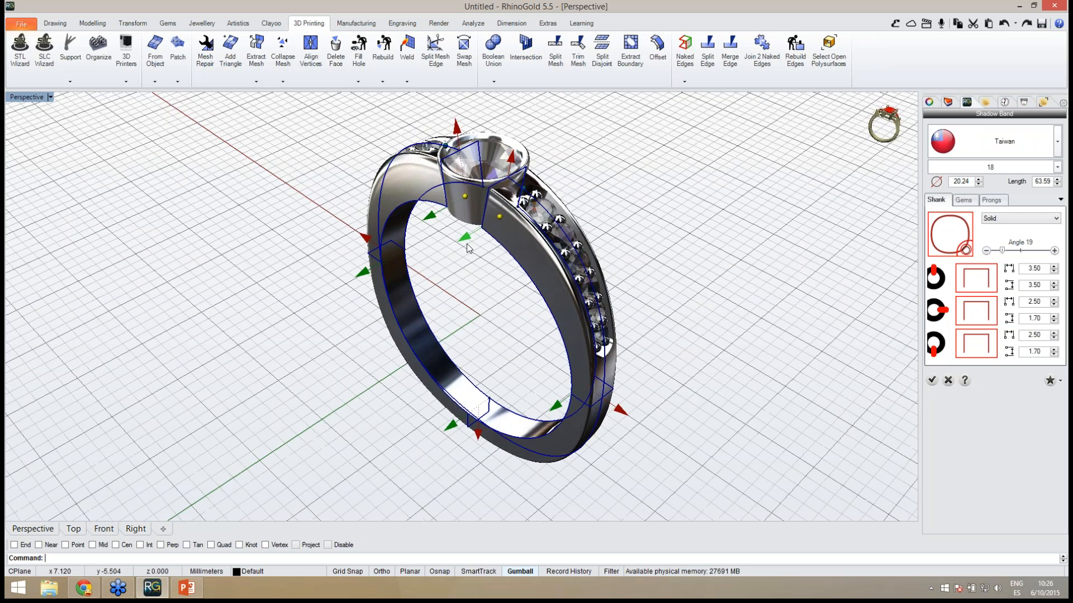
pyautogui.moveTo(468, 243); pyautogui.dragTo(470, 240)
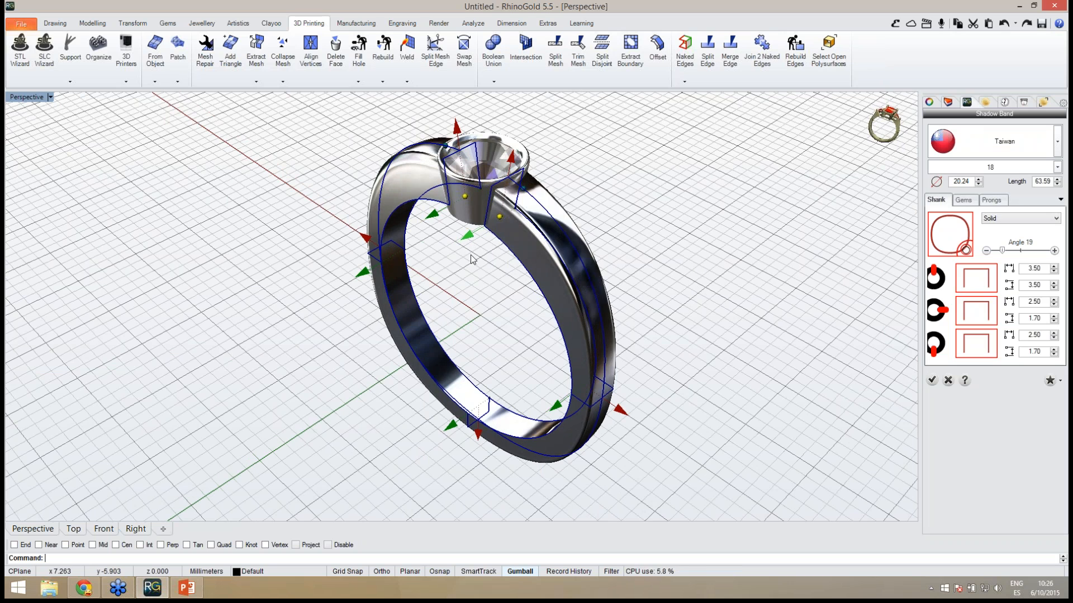
pyautogui.moveTo(491, 267); pyautogui.dragTo(532, 317, button='right')
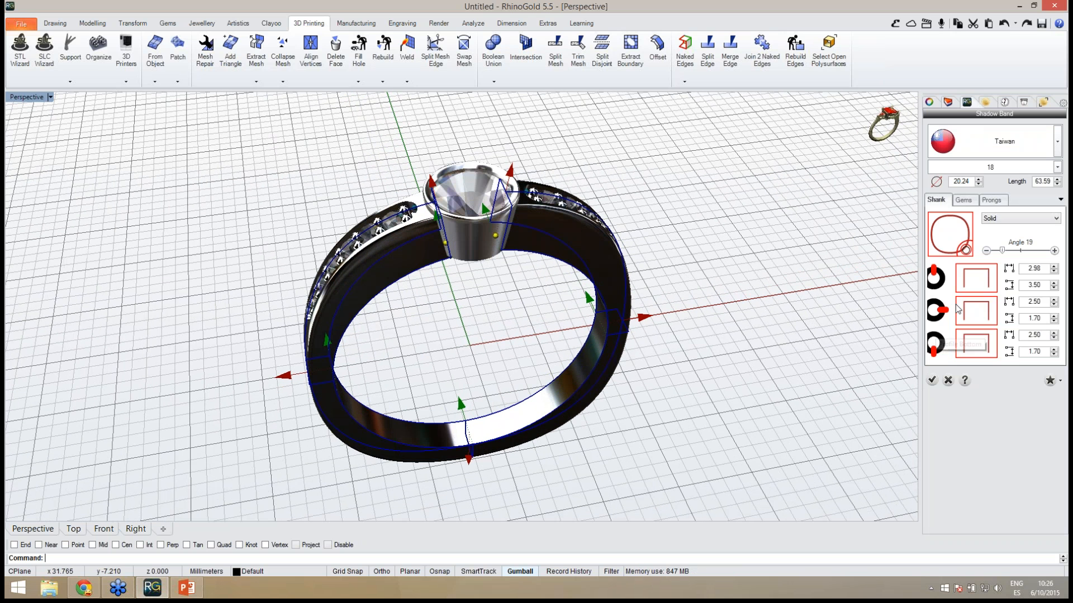
pyautogui.moveTo(510, 311); pyautogui.dragTo(537, 299, button='right')
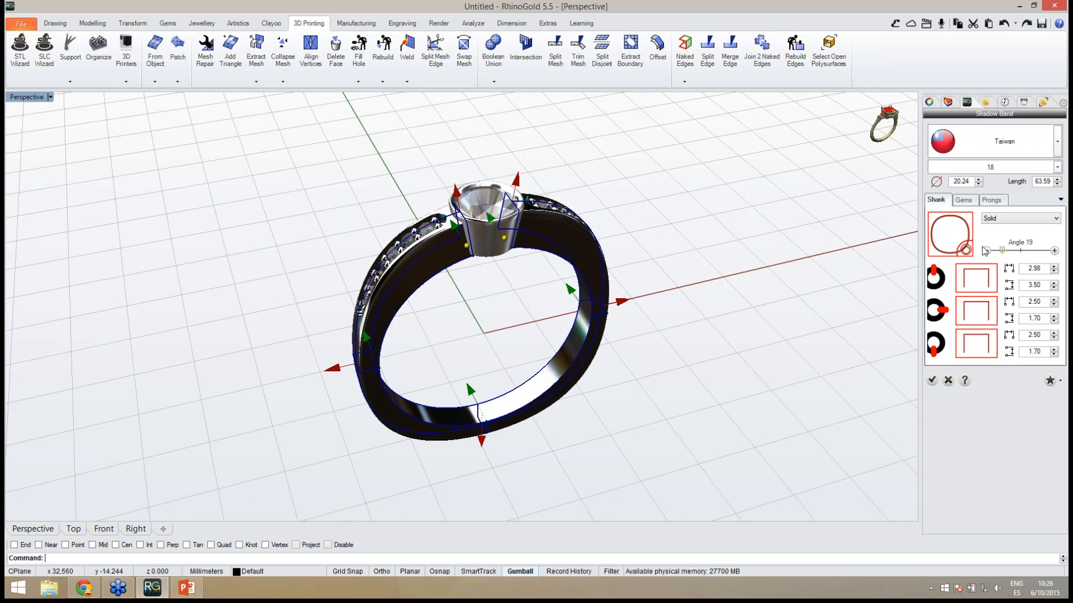
pyautogui.moveTo(718, 346); pyautogui.dragTo(720, 348, button='right')
pyautogui.scroll(2, 539, 328)
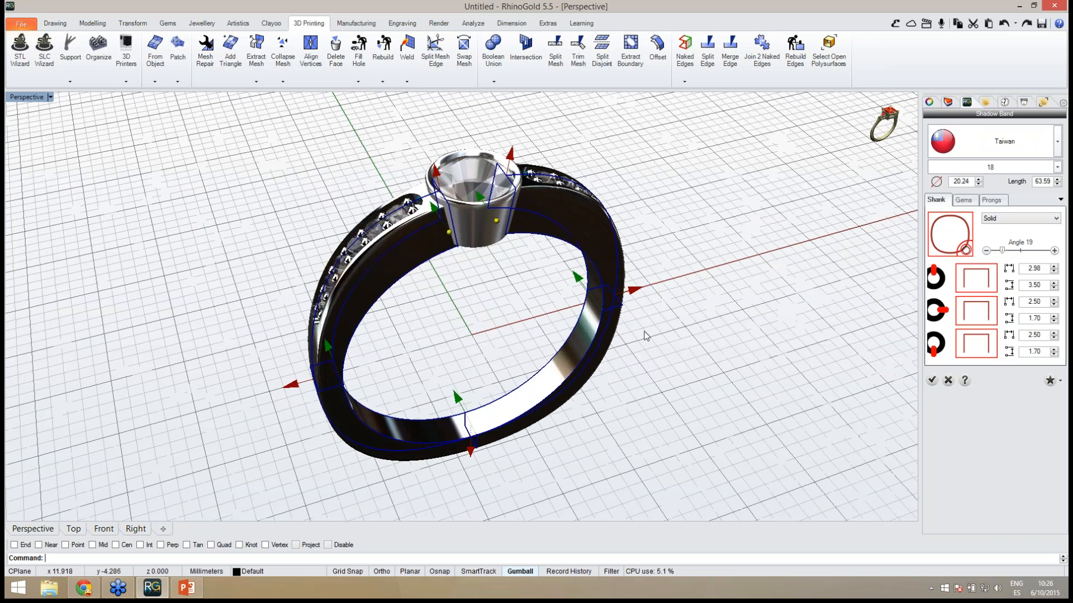
pyautogui.moveTo(486, 335); pyautogui.dragTo(512, 292, button='right')
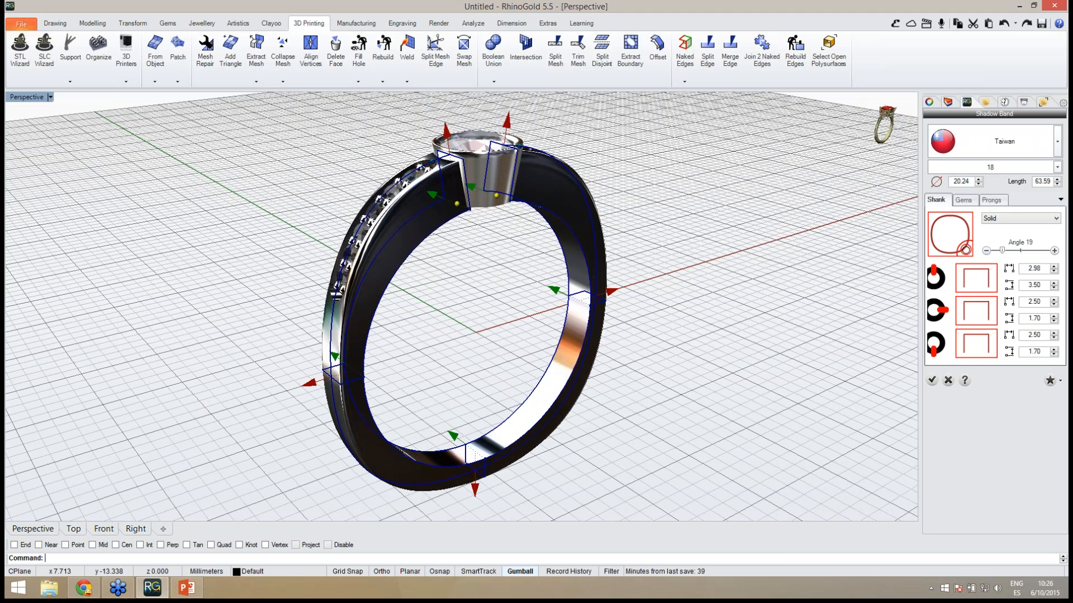
# Step: Change the shank's inner shape from Solid to Comfort
pyautogui.moveTo(690, 374); pyautogui.dragTo(665, 382, button='right')
pyautogui.click(1030, 218)
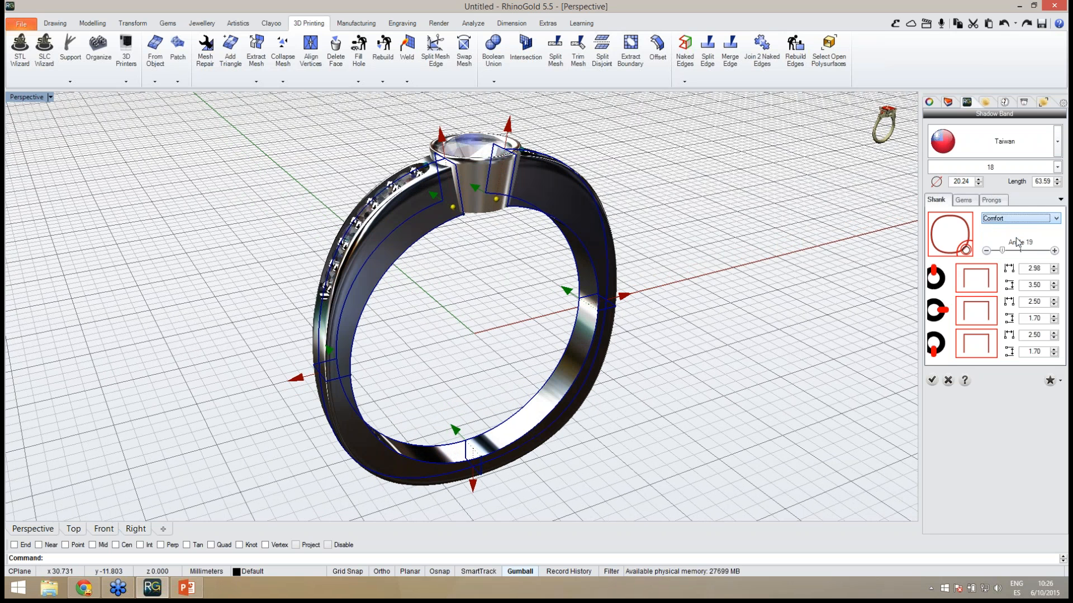
pyautogui.click(1016, 237)
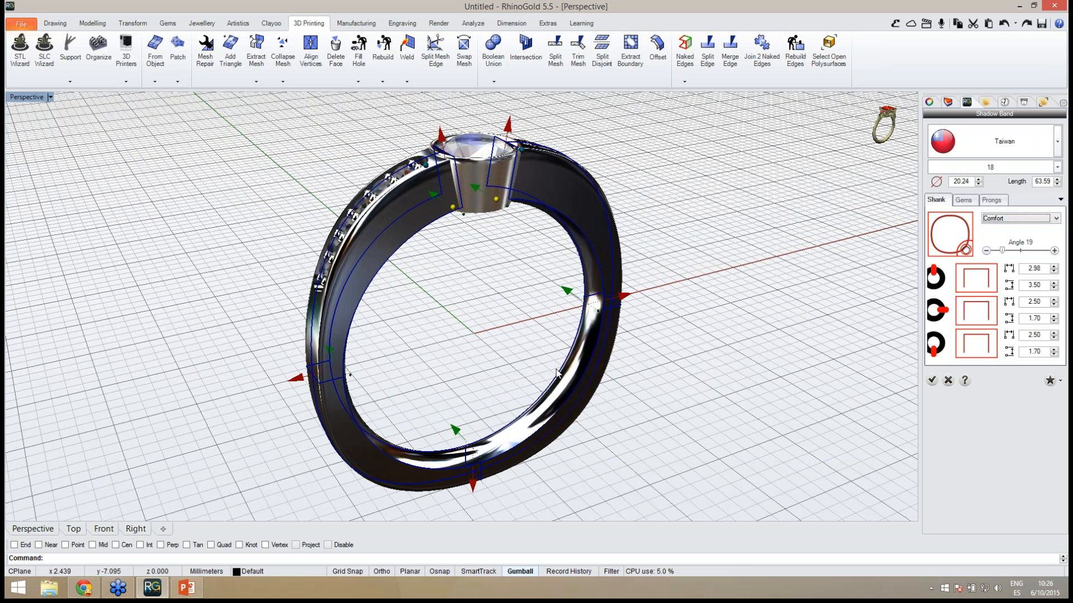
# Step: Reduce the shank's top thickness to 3.00 mm and widen its opening to an angle of 21
pyautogui.moveTo(525, 358); pyautogui.dragTo(492, 291, button='right')
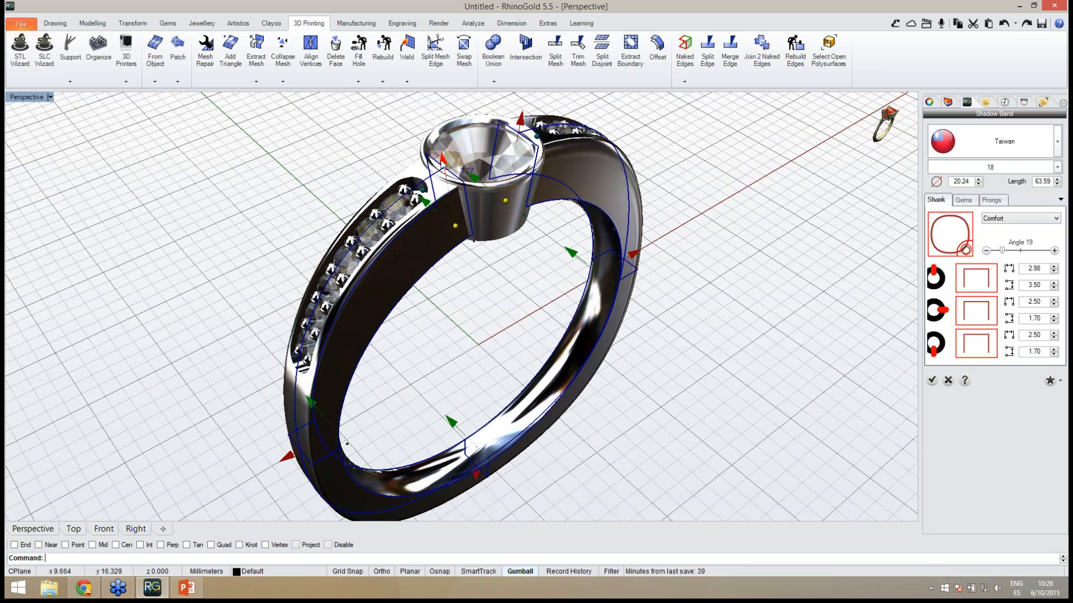
pyautogui.moveTo(444, 162); pyautogui.dragTo(444, 164)
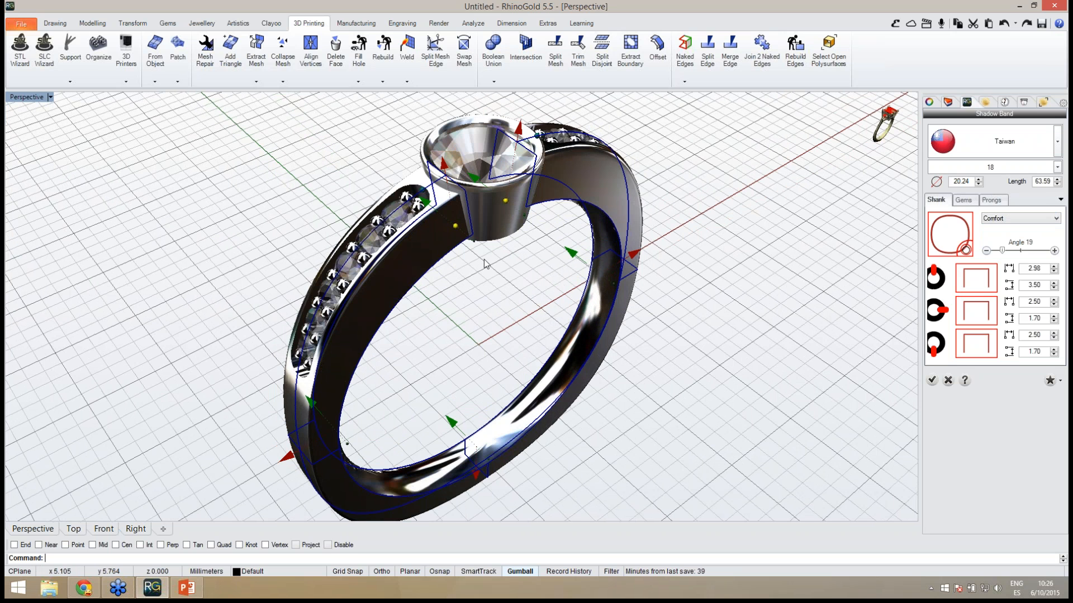
pyautogui.moveTo(490, 264); pyautogui.dragTo(437, 218, button='right')
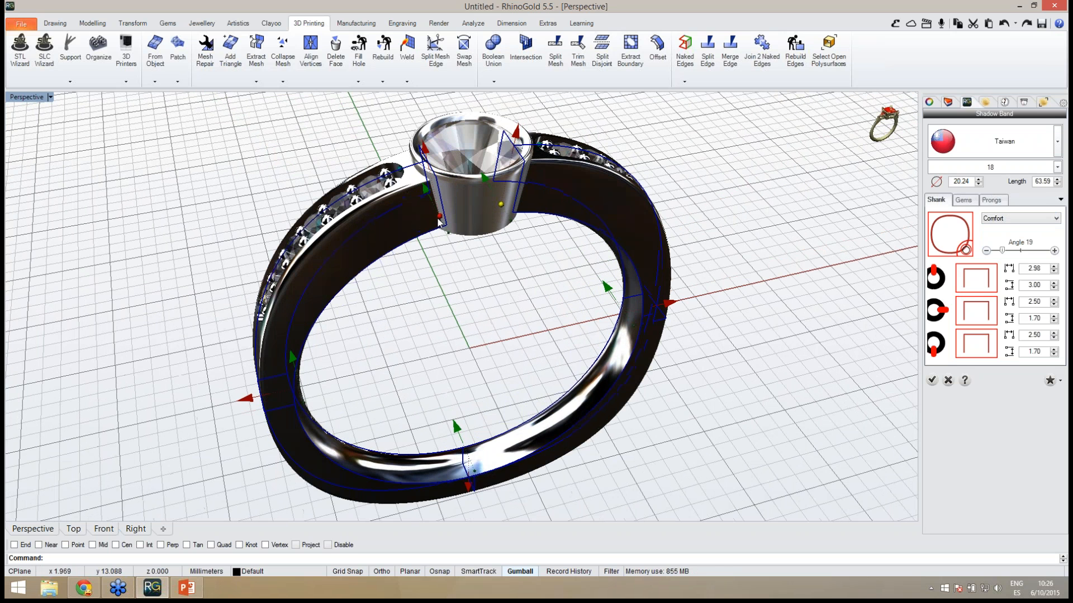
pyautogui.moveTo(439, 218); pyautogui.dragTo(435, 218)
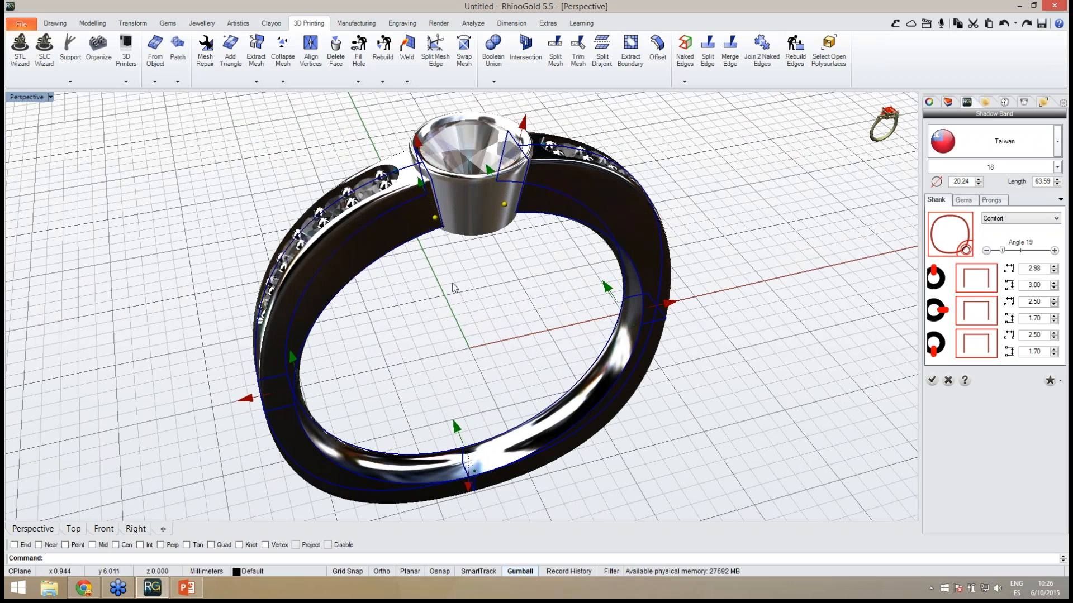
# Step: Thin the base of the shank to 1.47 mm and inspect the ring around the bezel
pyautogui.moveTo(448, 287)
pyautogui.mouseDown(button='right')
pyautogui.moveTo(479, 256)
pyautogui.moveTo(477, 302)
pyautogui.moveTo(599, 283)
pyautogui.moveTo(447, 304)
pyautogui.moveTo(446, 279)
pyautogui.mouseUp(button='right')
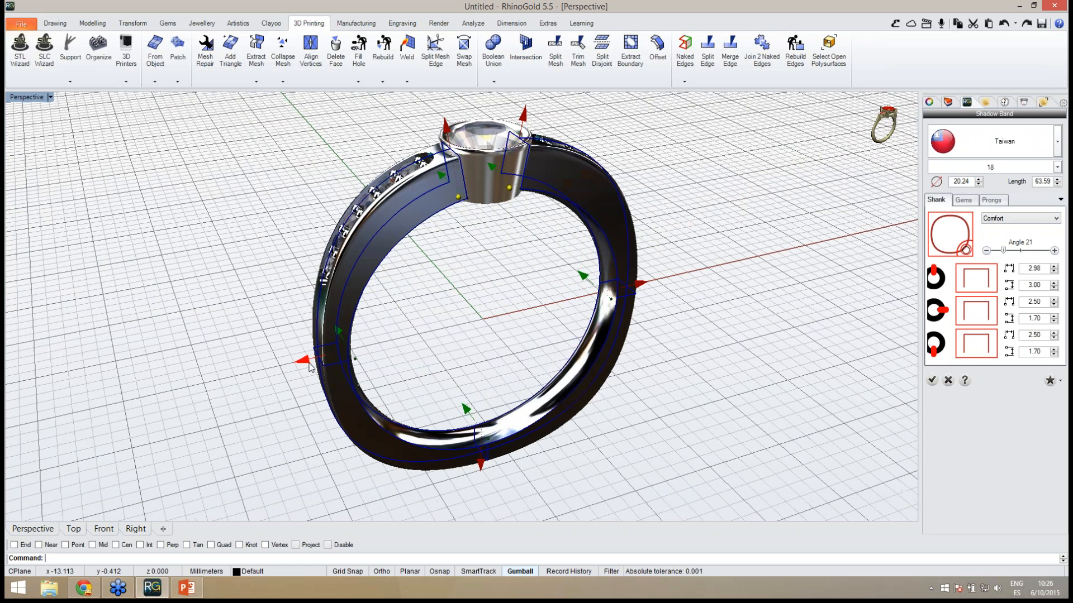
pyautogui.moveTo(482, 467); pyautogui.dragTo(481, 464)
pyautogui.moveTo(679, 371); pyautogui.dragTo(630, 390, button='right')
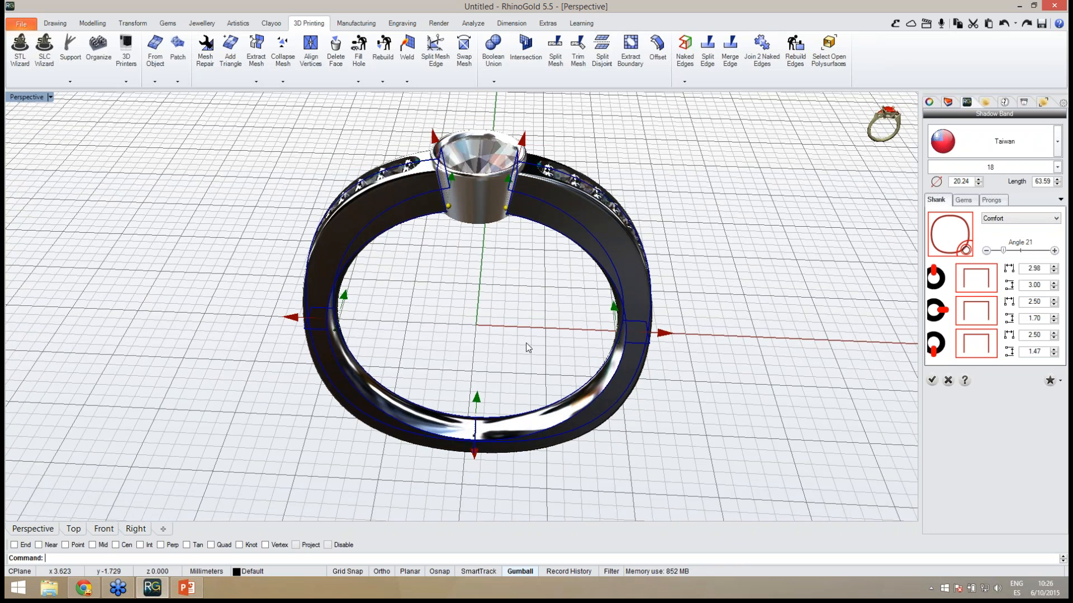
pyautogui.moveTo(531, 352); pyautogui.dragTo(535, 316, button='right')
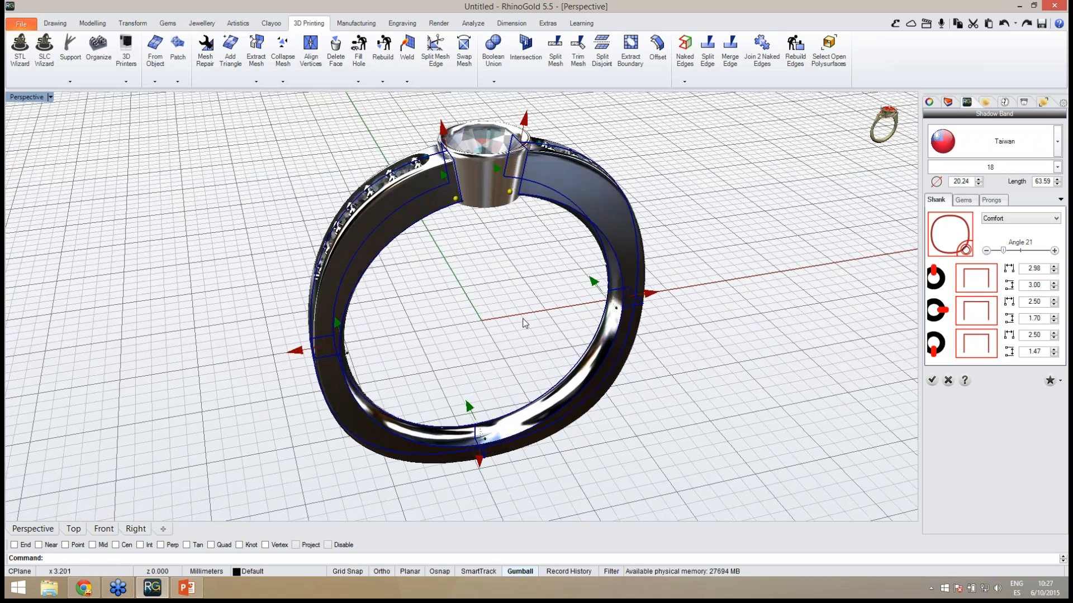
pyautogui.scroll(-1, 533, 317)
pyautogui.scroll(1, 493, 231)
pyautogui.moveTo(493, 231); pyautogui.dragTo(499, 281, button='right')
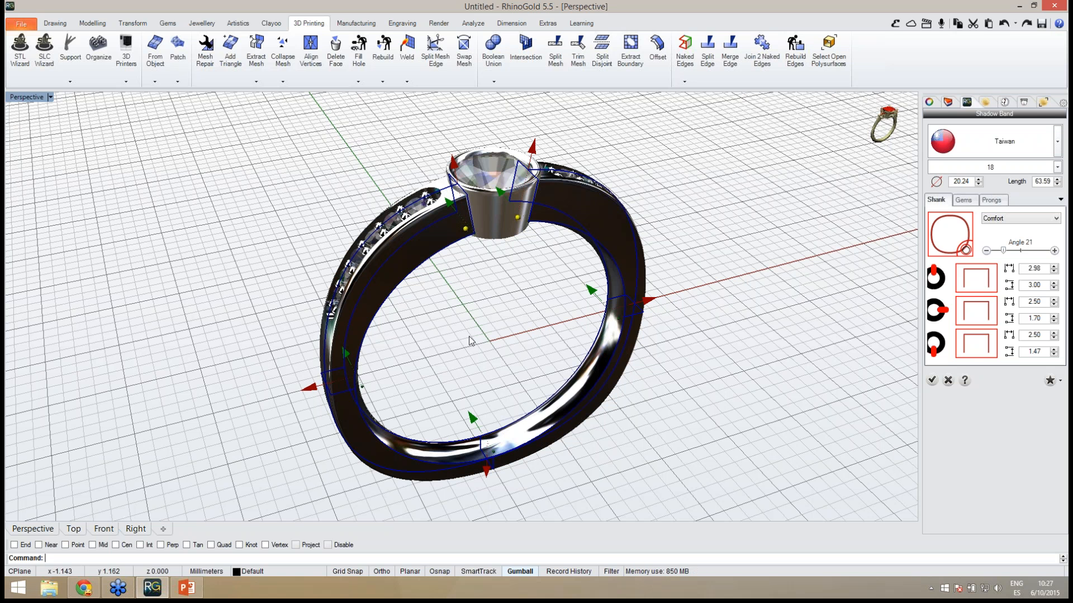
# Step: Look over the shank's gem and prong settings, and apply the shank edits
pyautogui.moveTo(512, 333); pyautogui.dragTo(602, 322, button='right')
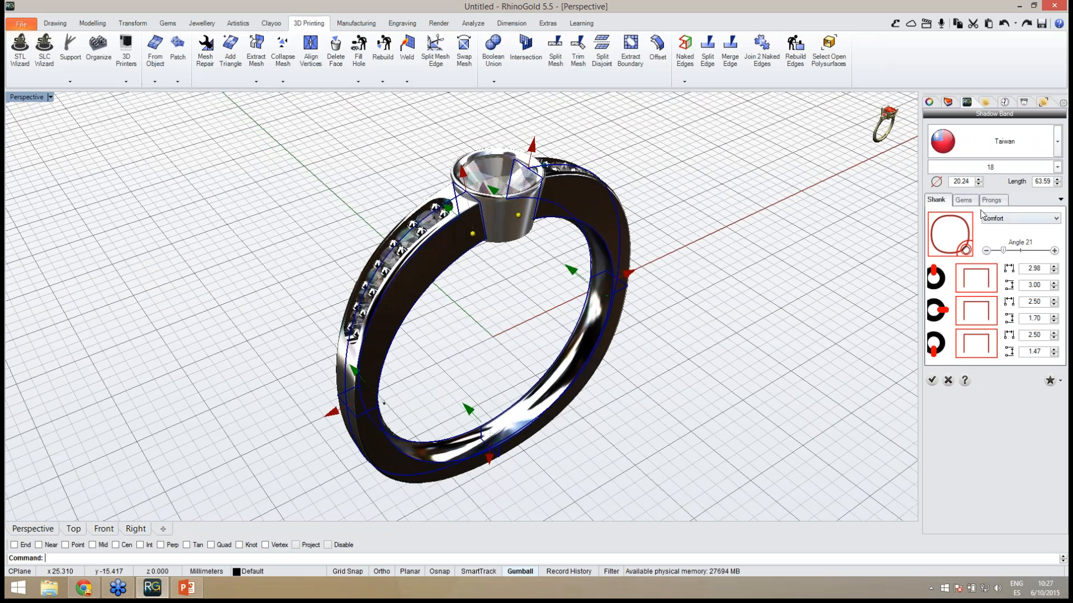
pyautogui.click(962, 200)
pyautogui.moveTo(492, 339)
pyautogui.mouseDown(button='right')
pyautogui.moveTo(558, 331)
pyautogui.moveTo(496, 345)
pyautogui.mouseUp(button='right')
pyautogui.click(1053, 240)
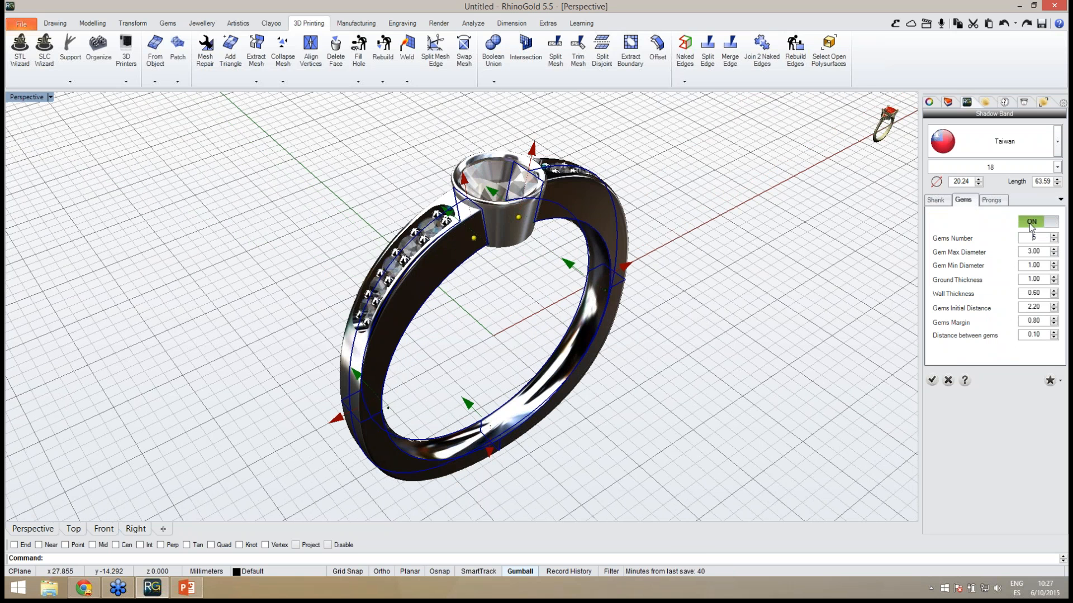
pyautogui.moveTo(675, 368); pyautogui.dragTo(693, 348, button='right')
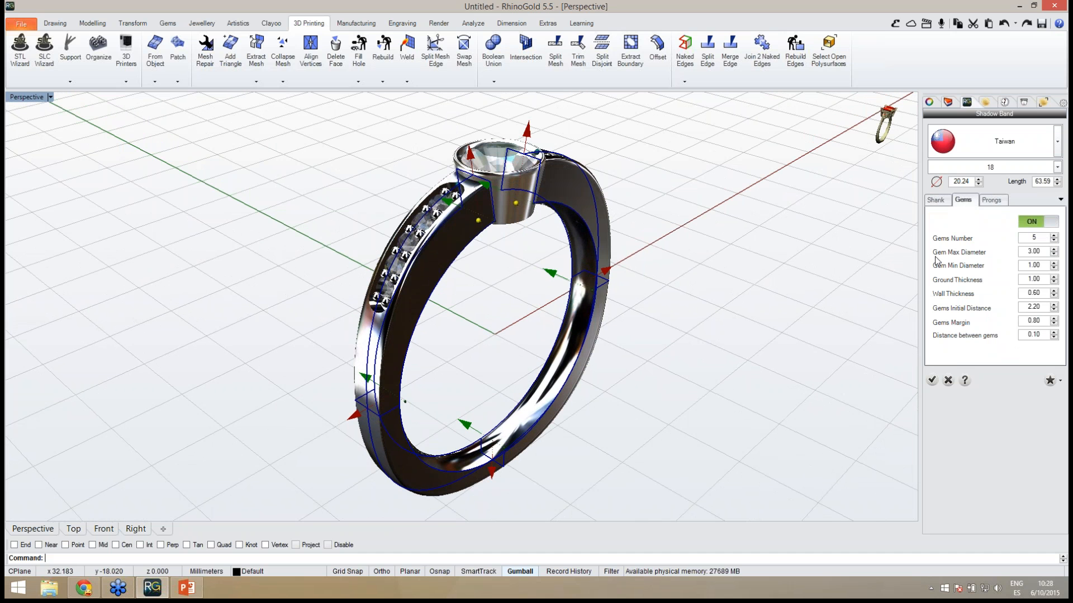
pyautogui.click(991, 203)
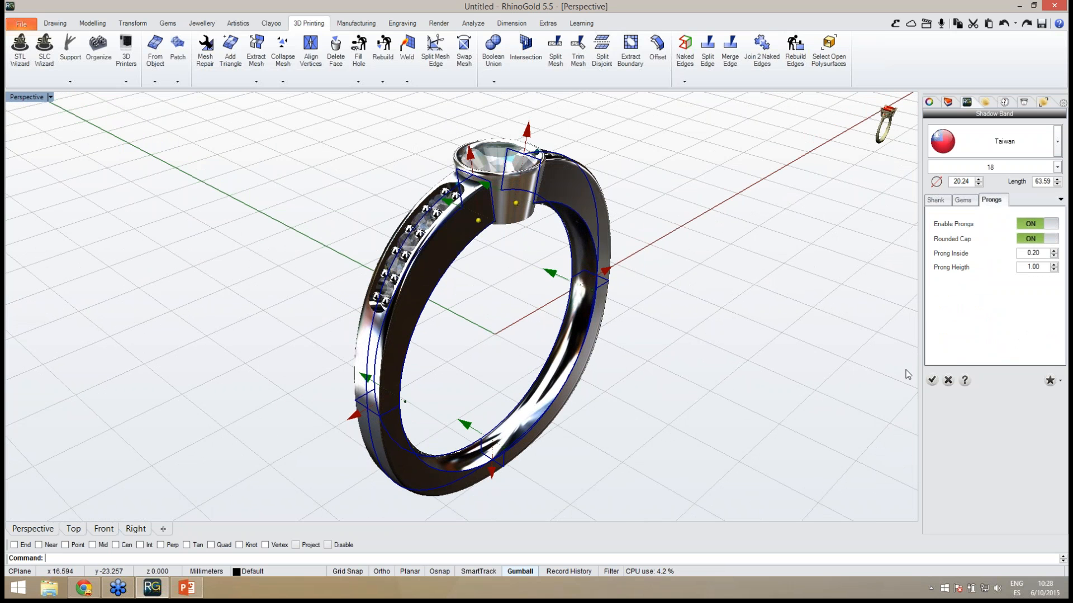
pyautogui.click(932, 380)
# Step: Select the gem inside the bezel, rather than the bezel itself, and open it for editing in Gem Studio
pyautogui.moveTo(797, 333); pyautogui.dragTo(749, 366, button='right')
pyautogui.click(507, 206)
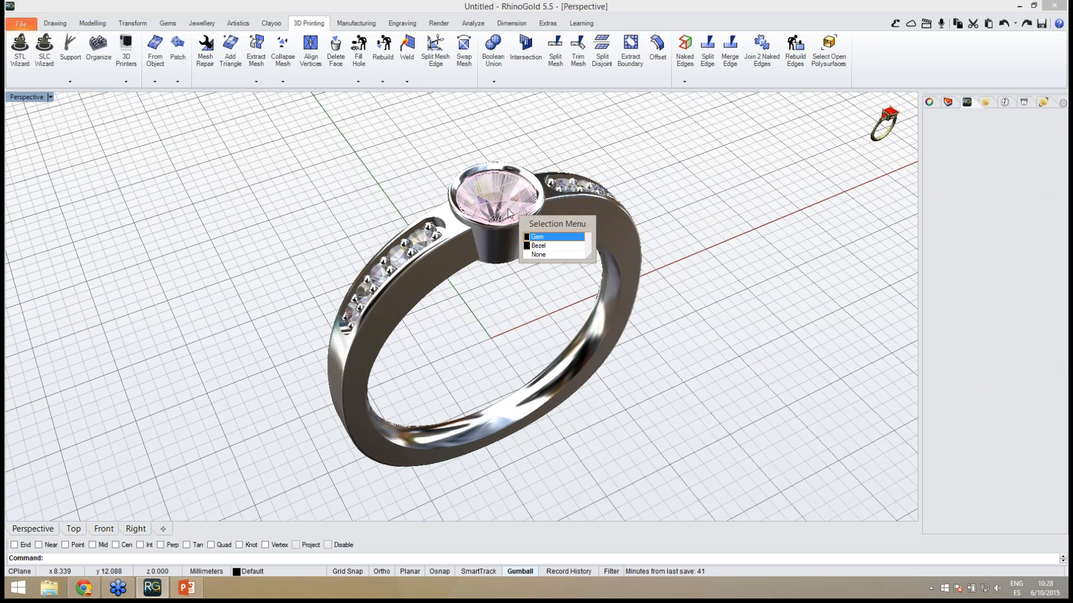
pyautogui.click(544, 236)
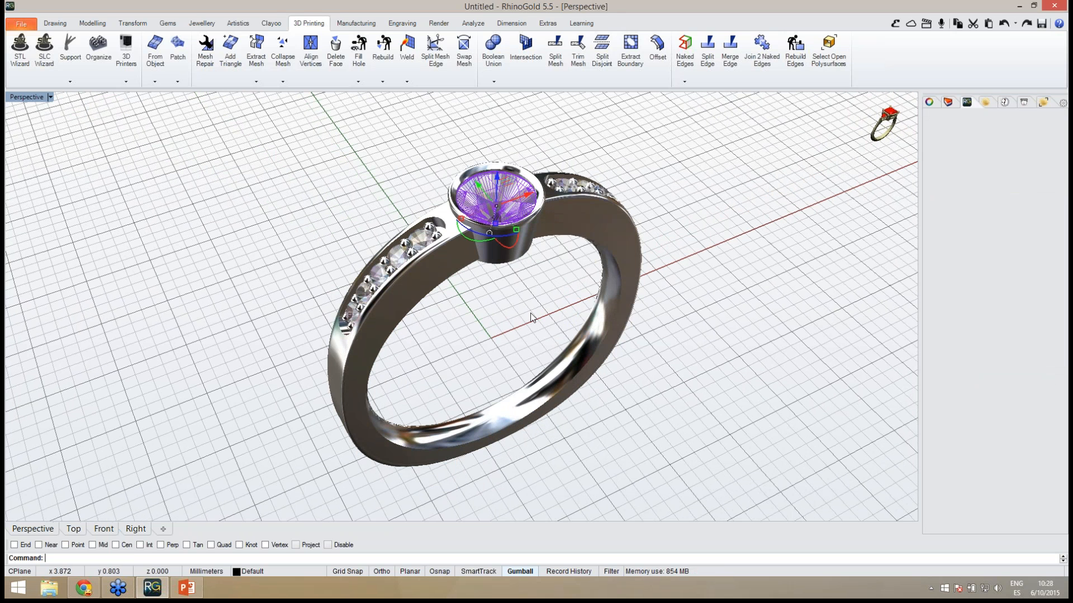
pyautogui.middleClick(531, 313)
pyautogui.click(531, 375)
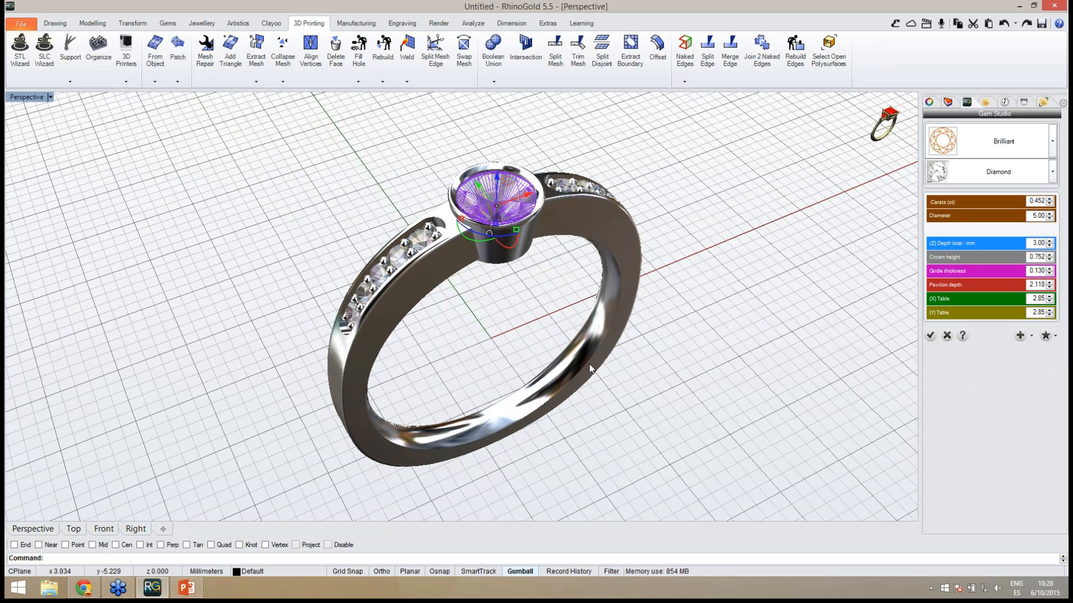
pyautogui.moveTo(631, 374); pyautogui.dragTo(590, 364, button='right')
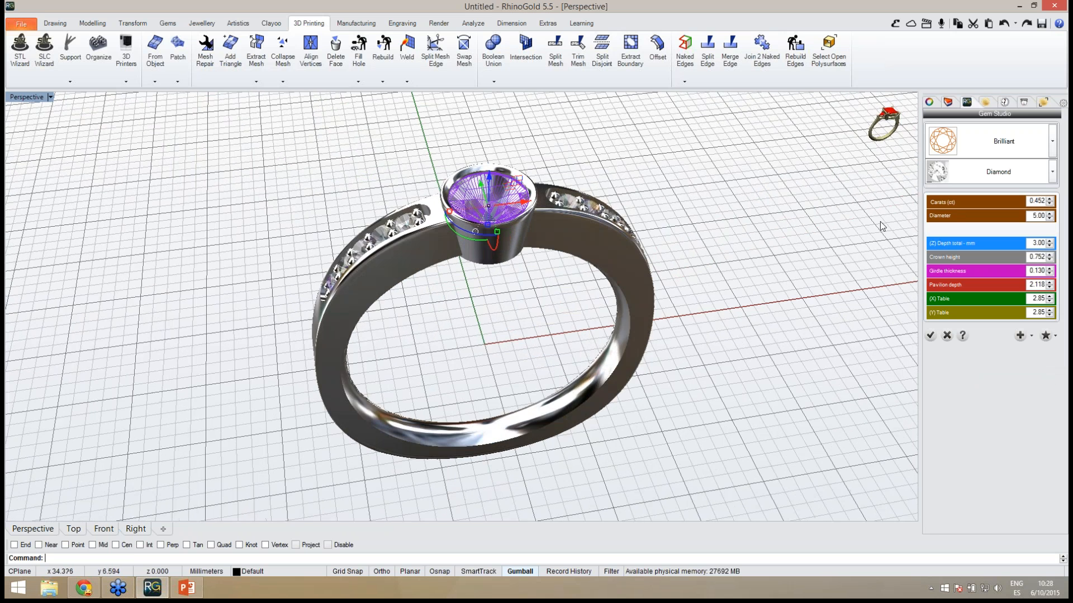
# Step: Change the centre gem's cut to Princess, apply it and clear the selection to inspect the ring
pyautogui.click(943, 155)
pyautogui.scroll(-1, 966, 279)
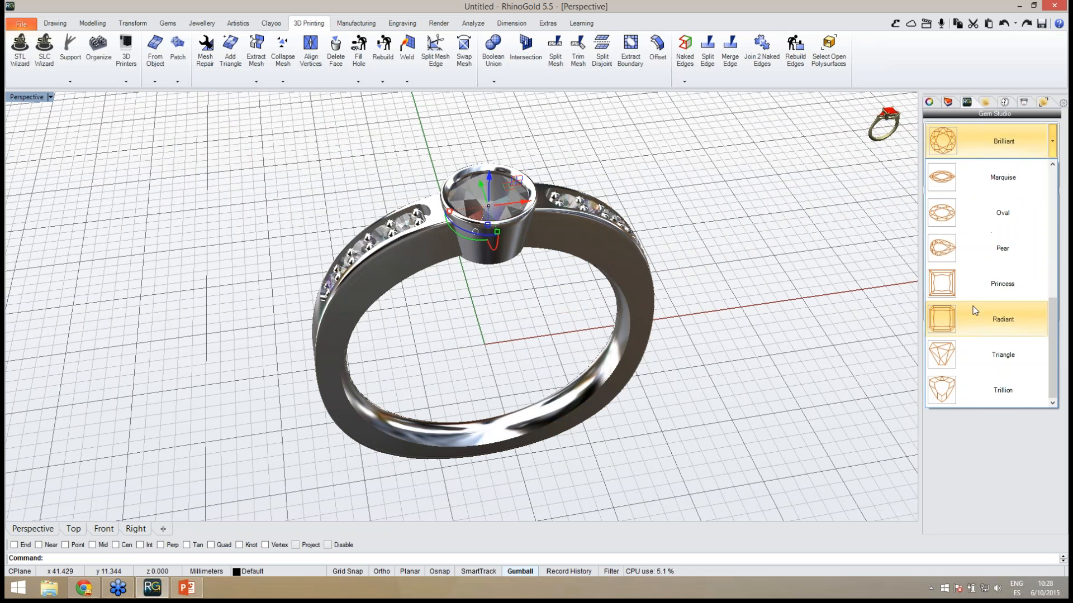
pyautogui.click(986, 293)
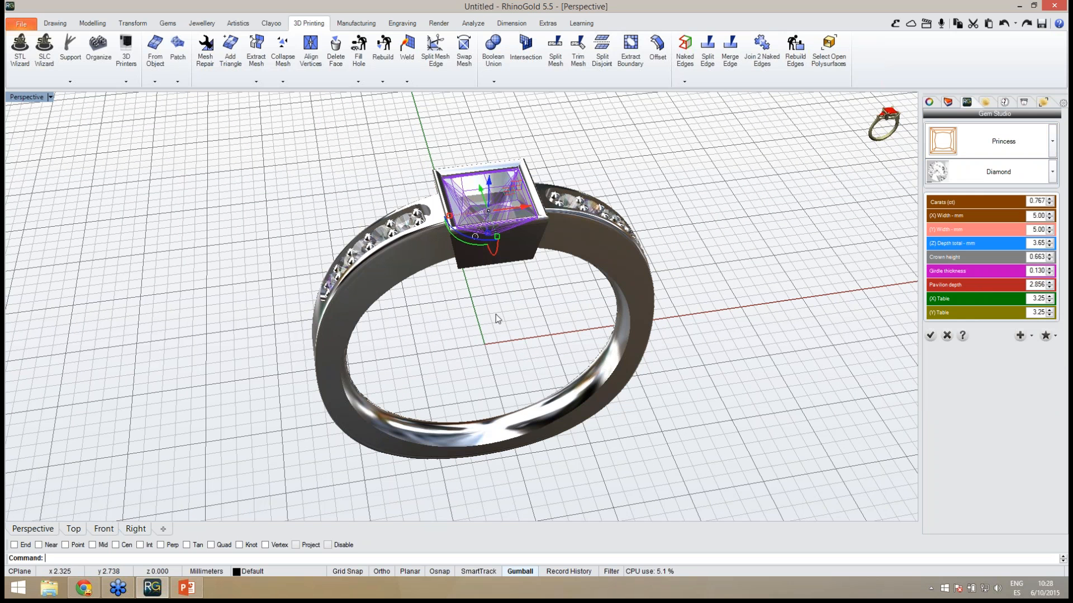
pyautogui.moveTo(487, 316); pyautogui.dragTo(733, 340, button='right')
pyautogui.click(930, 335)
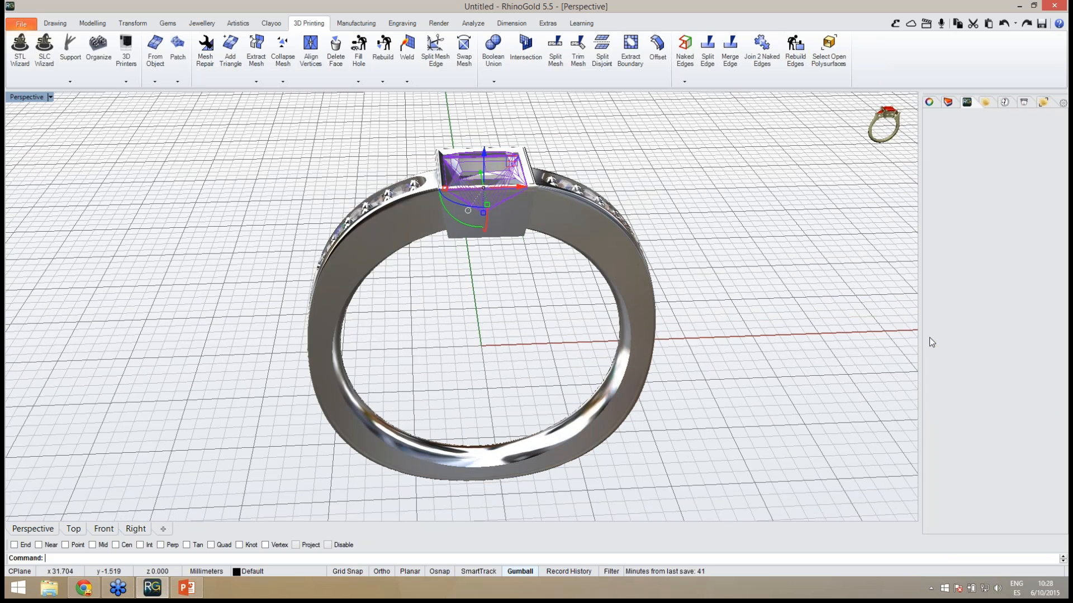
pyautogui.click(505, 326)
pyautogui.moveTo(515, 327)
pyautogui.mouseDown(button='right')
pyautogui.moveTo(467, 310)
pyautogui.moveTo(622, 309)
pyautogui.moveTo(490, 289)
pyautogui.moveTo(499, 317)
pyautogui.moveTo(483, 357)
pyautogui.moveTo(503, 304)
pyautogui.moveTo(494, 320)
pyautogui.mouseUp(button='right')
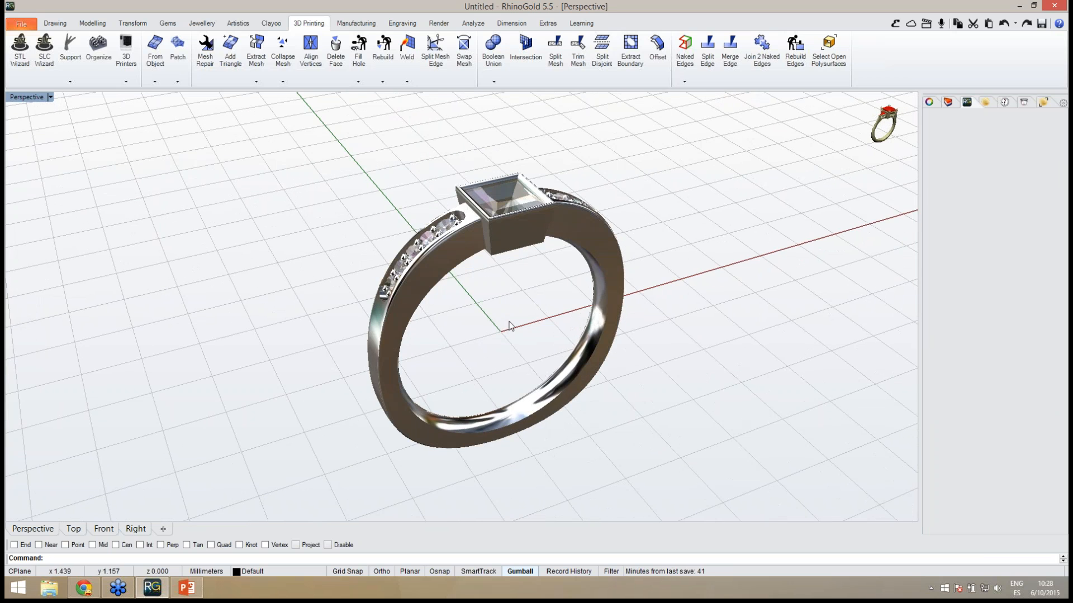
pyautogui.moveTo(505, 323); pyautogui.dragTo(472, 375, button='right')
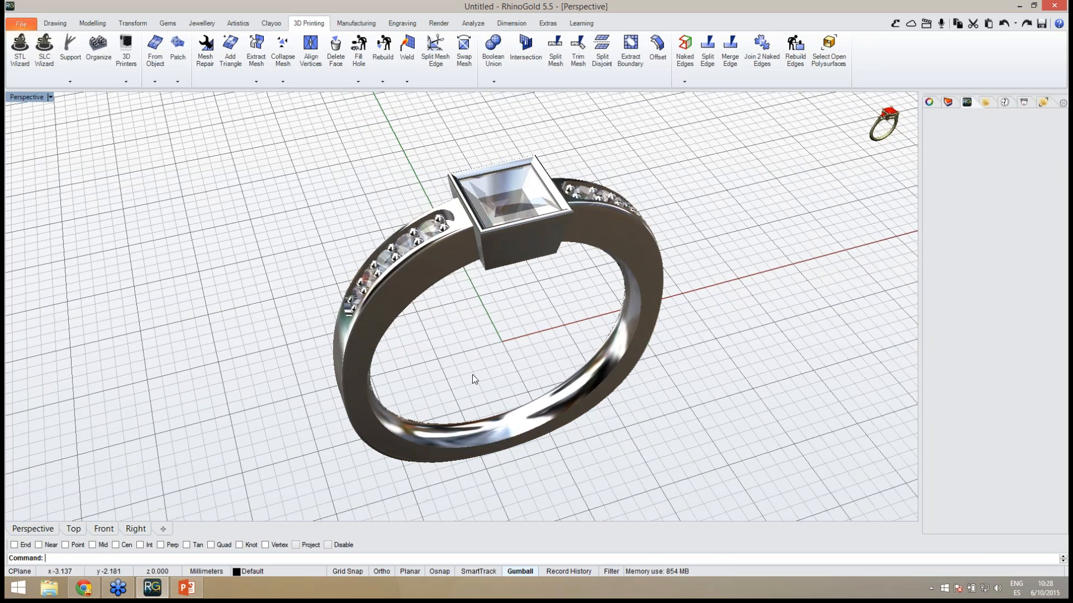
# Step: Select the entire ring, including its bezel and gems, and delete it from the scene
pyautogui.moveTo(547, 351)
pyautogui.mouseDown(button='right')
pyautogui.moveTo(525, 360)
pyautogui.moveTo(554, 350)
pyautogui.mouseUp(button='right')
pyautogui.moveTo(445, 304); pyautogui.dragTo(471, 325, button='right')
pyautogui.moveTo(314, 155); pyautogui.dragTo(634, 448)
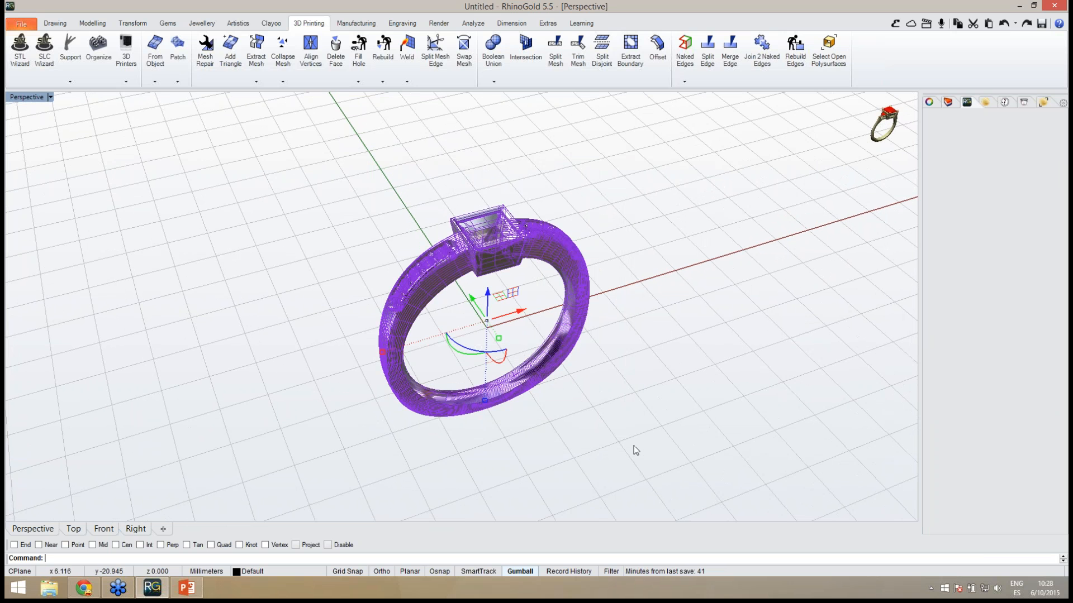
pyautogui.press('Delete')
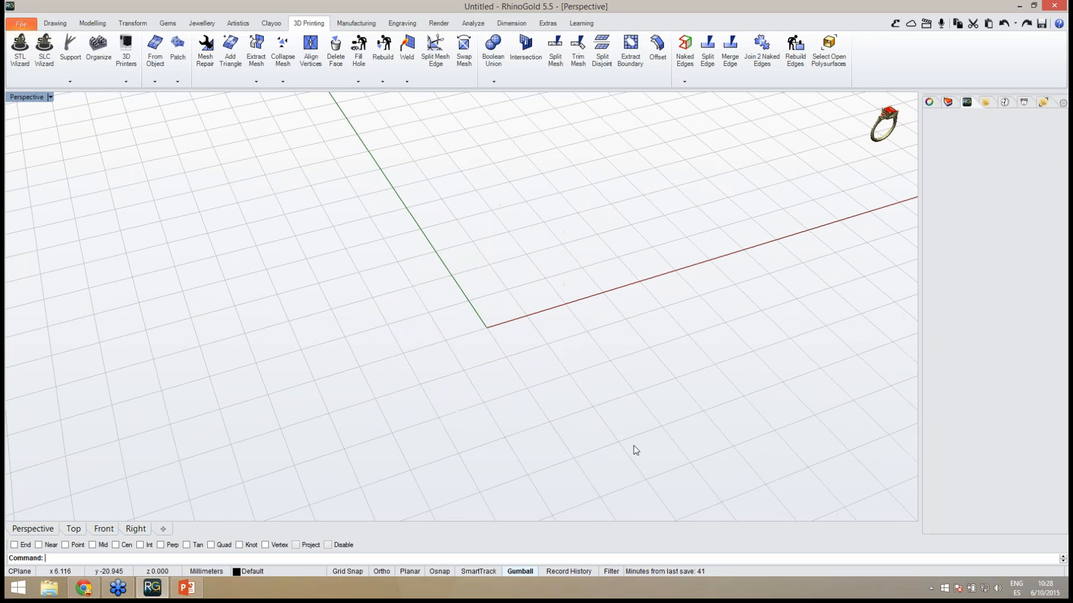
# Step: Open the Elements library and look through the Clusters and Halos categories
pyautogui.click(895, 24)
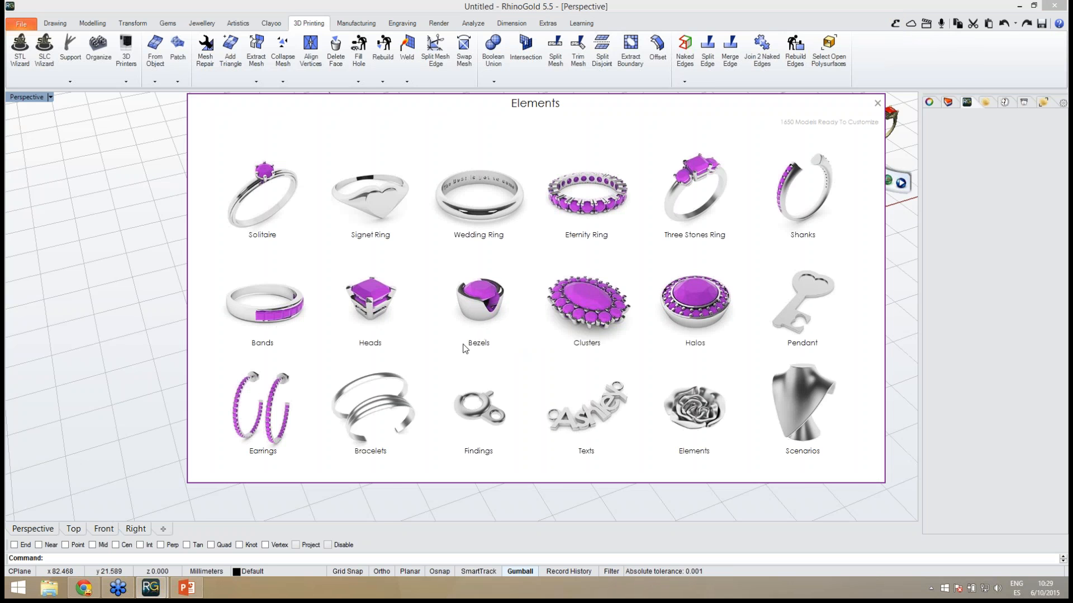
pyautogui.click(593, 320)
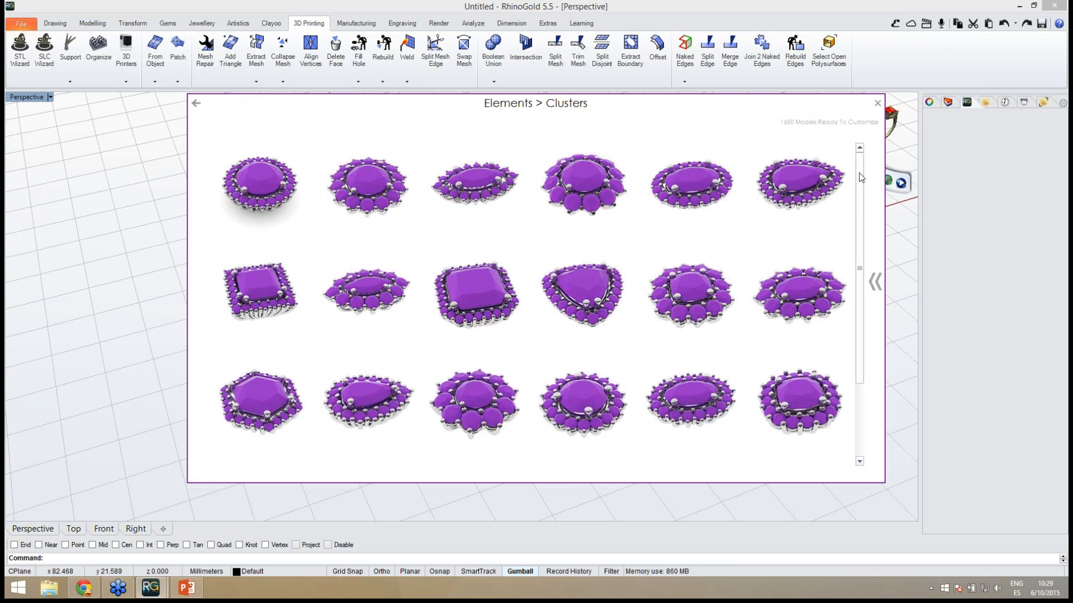
pyautogui.moveTo(860, 172)
pyautogui.mouseDown()
pyautogui.moveTo(854, 235)
pyautogui.moveTo(863, 164)
pyautogui.mouseUp()
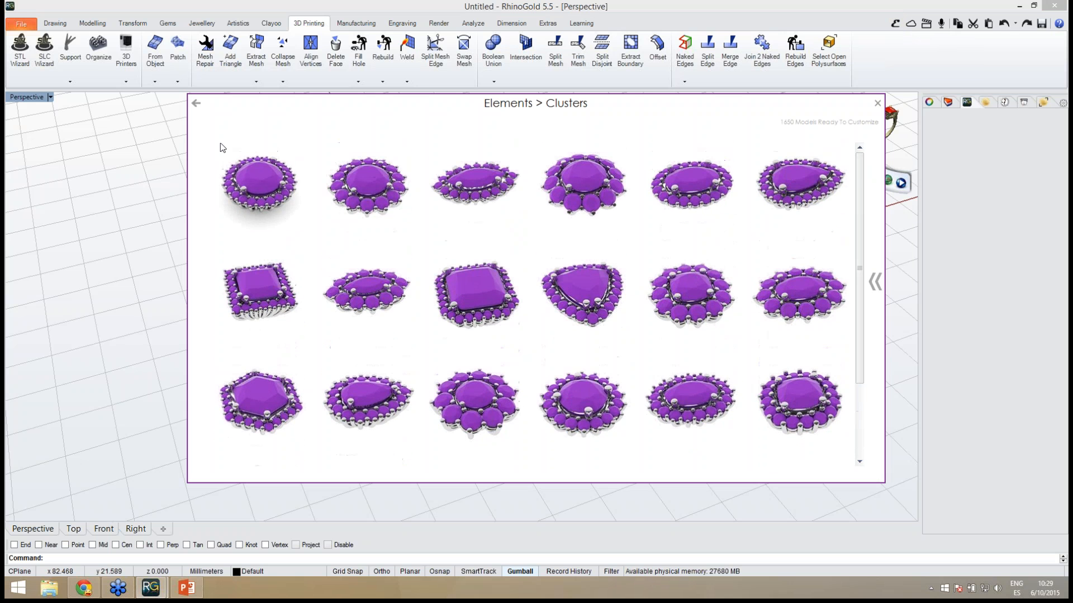
pyautogui.click(196, 105)
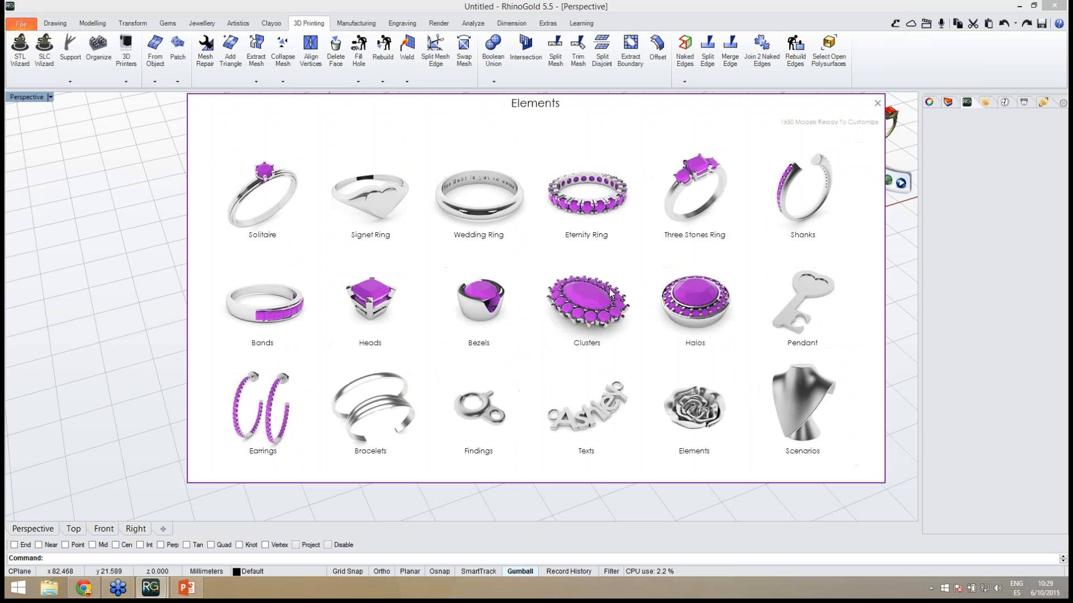
pyautogui.click(687, 312)
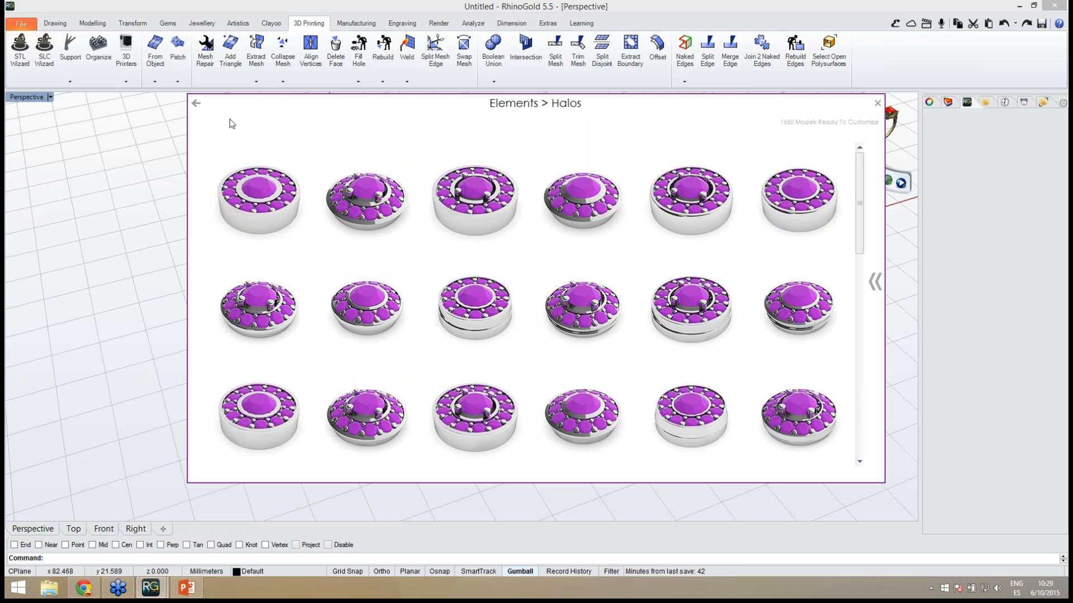
pyautogui.click(195, 105)
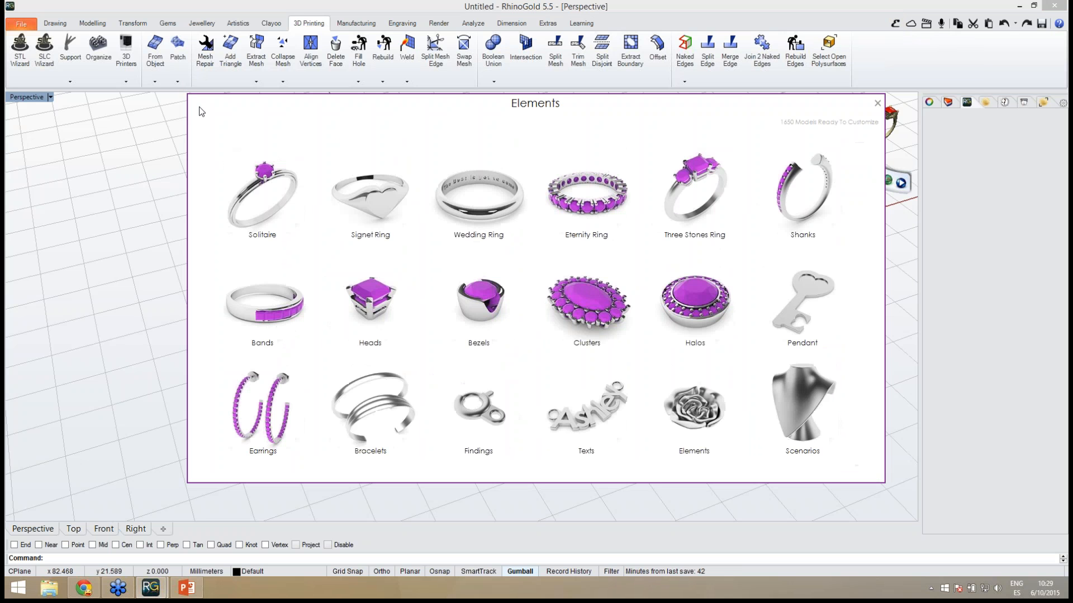
# Step: Look through the Pendant category and its Text Pendant designs in the Elements library
pyautogui.click(800, 310)
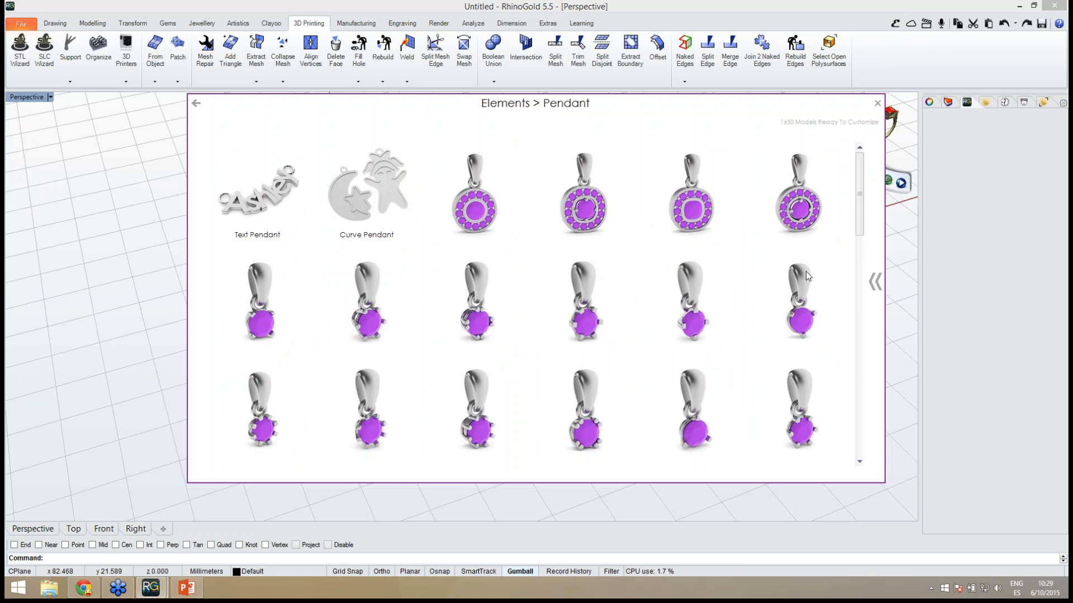
pyautogui.moveTo(861, 206)
pyautogui.mouseDown()
pyautogui.moveTo(847, 412)
pyautogui.moveTo(869, 304)
pyautogui.moveTo(872, 201)
pyautogui.mouseUp()
pyautogui.click(262, 201)
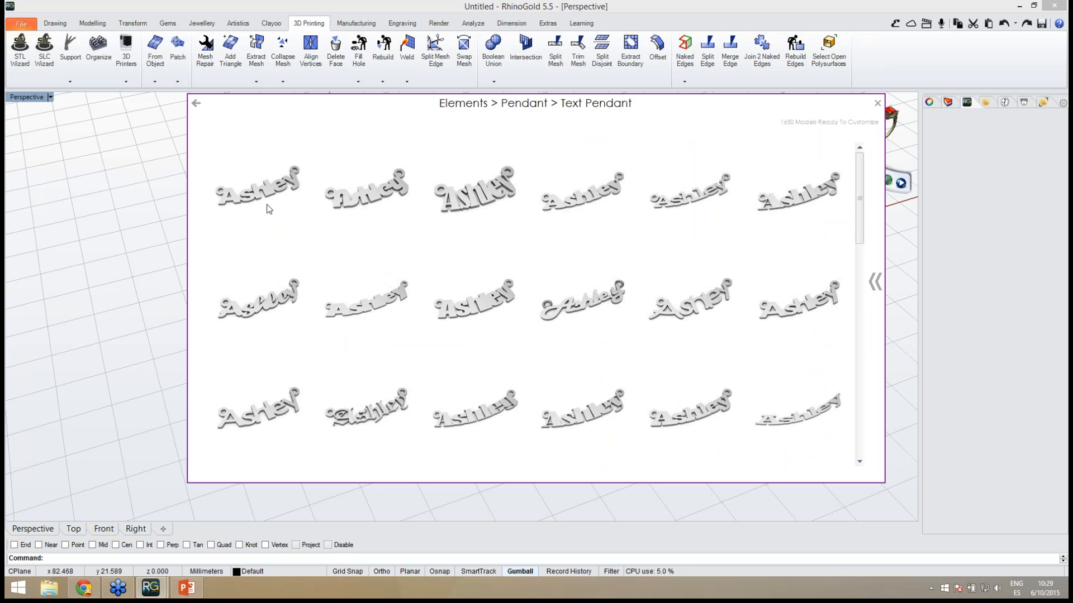
pyautogui.moveTo(860, 186); pyautogui.dragTo(861, 193)
pyautogui.moveTo(860, 199); pyautogui.dragTo(856, 375)
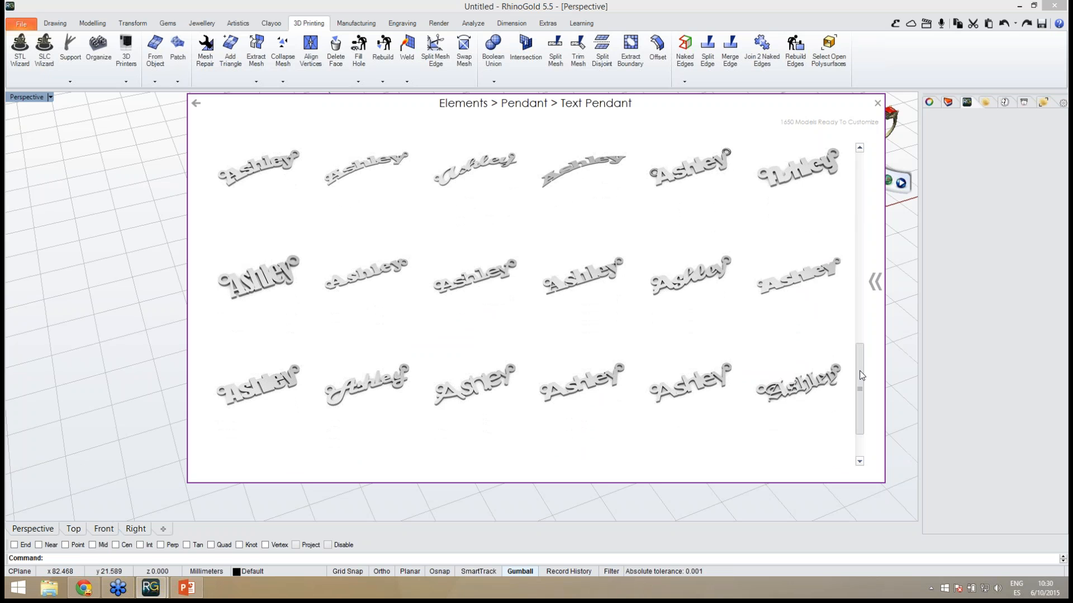
pyautogui.moveTo(860, 371); pyautogui.dragTo(862, 307)
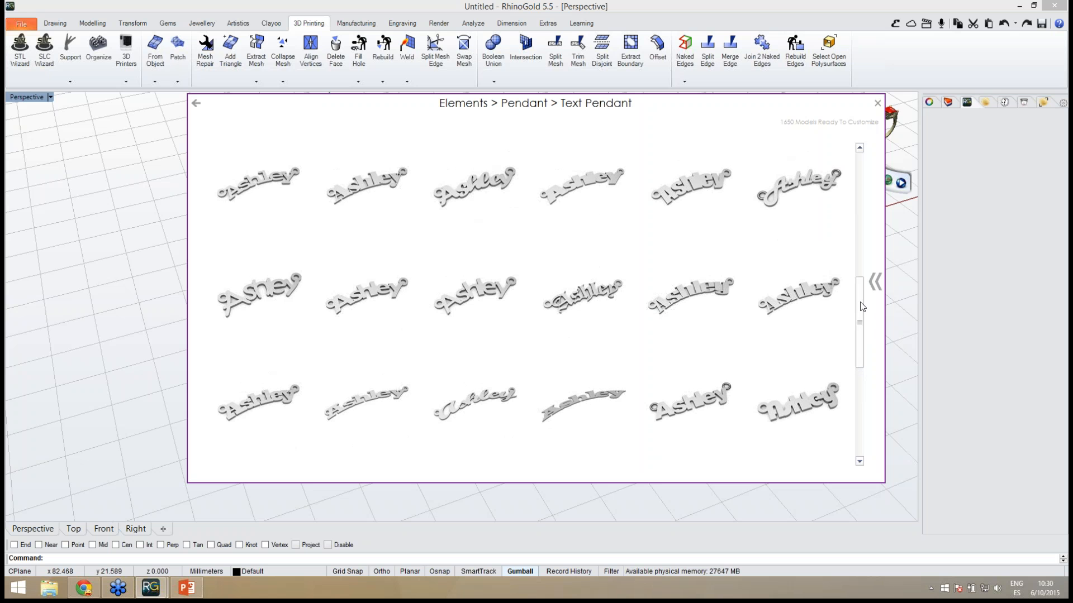
pyautogui.moveTo(859, 306); pyautogui.dragTo(866, 235)
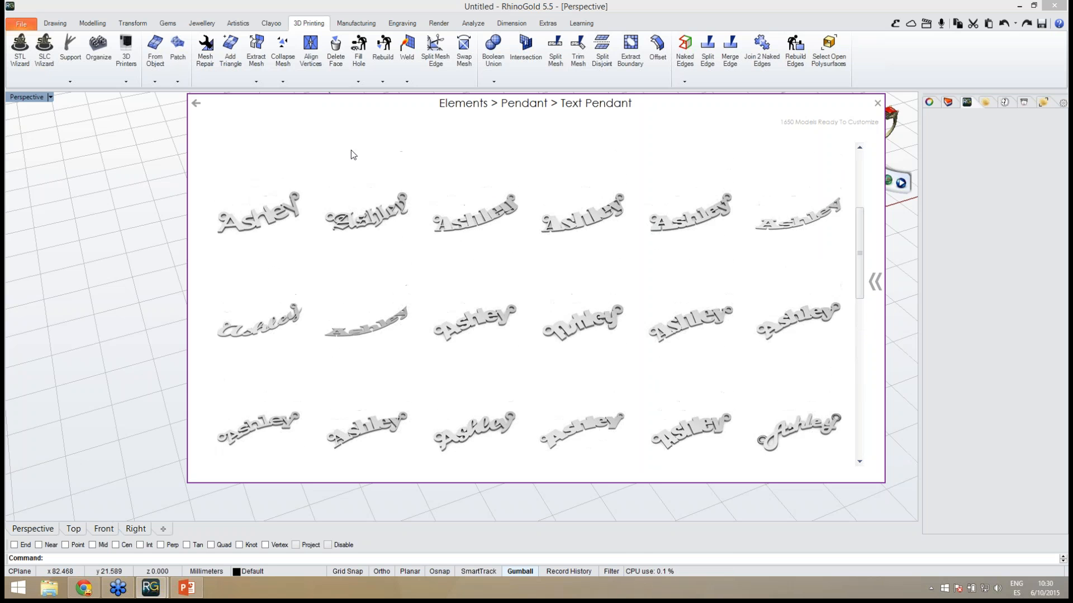
# Step: Look over the Curve Pendant designs, then go back to the main Elements categories
pyautogui.click(197, 105)
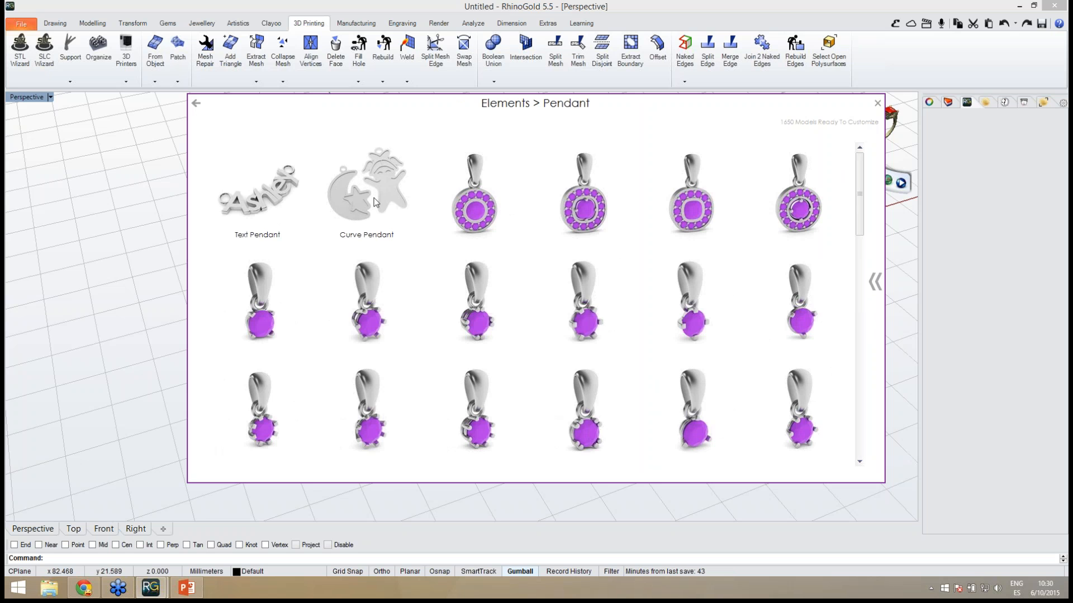
pyautogui.click(376, 201)
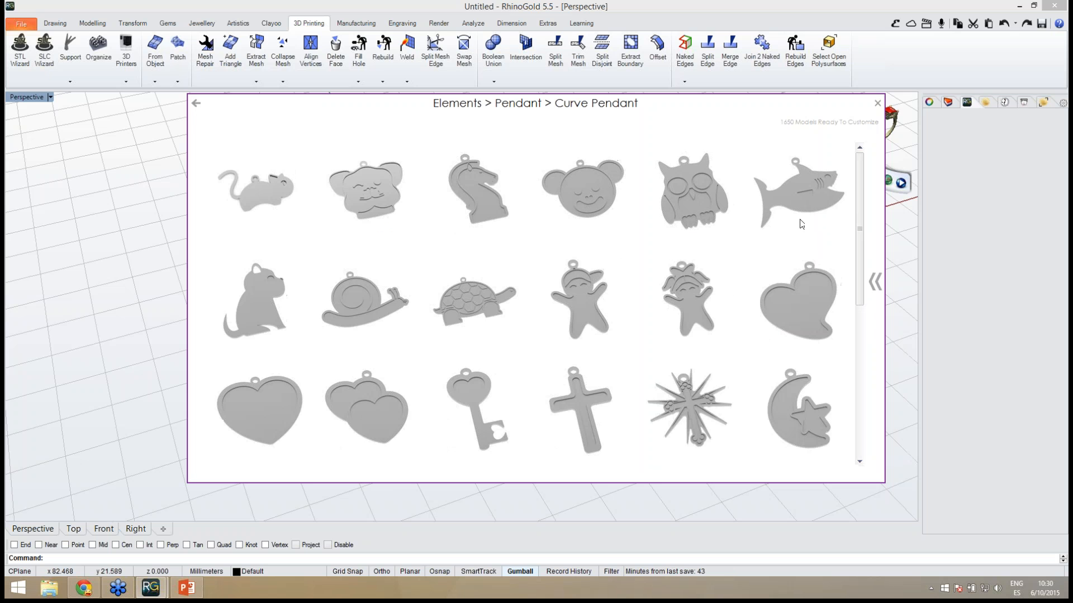
pyautogui.moveTo(863, 202)
pyautogui.mouseDown()
pyautogui.moveTo(860, 249)
pyautogui.moveTo(860, 196)
pyautogui.mouseUp()
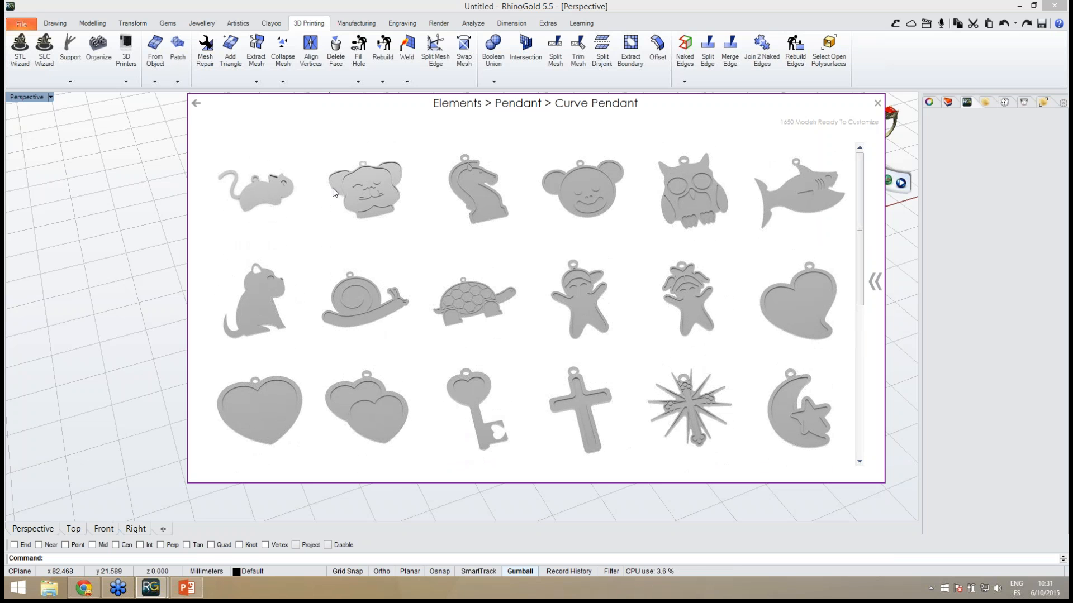
pyautogui.click(196, 104)
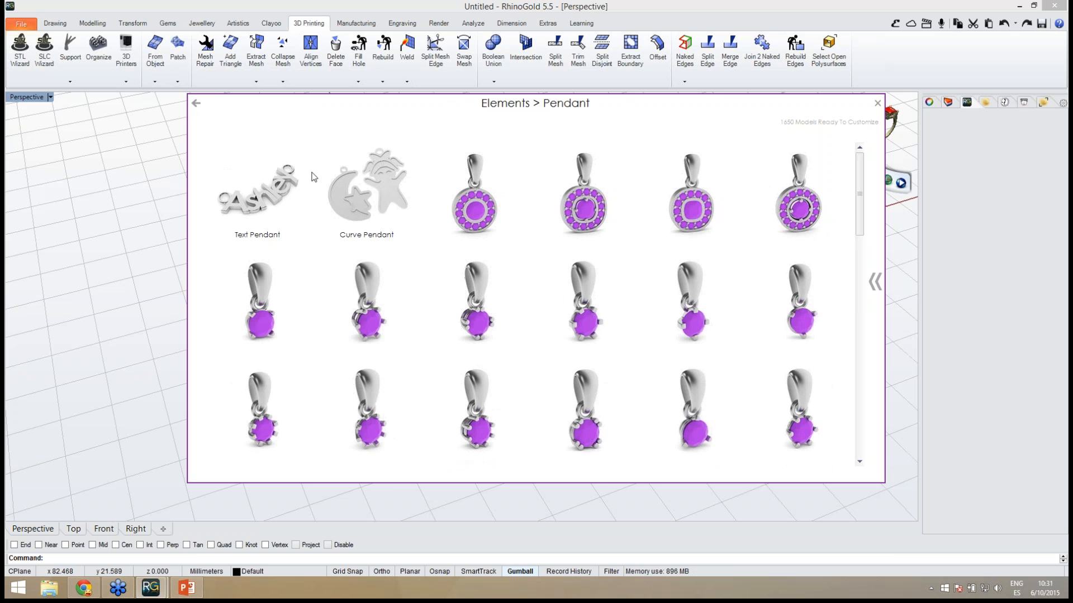
pyautogui.click(196, 105)
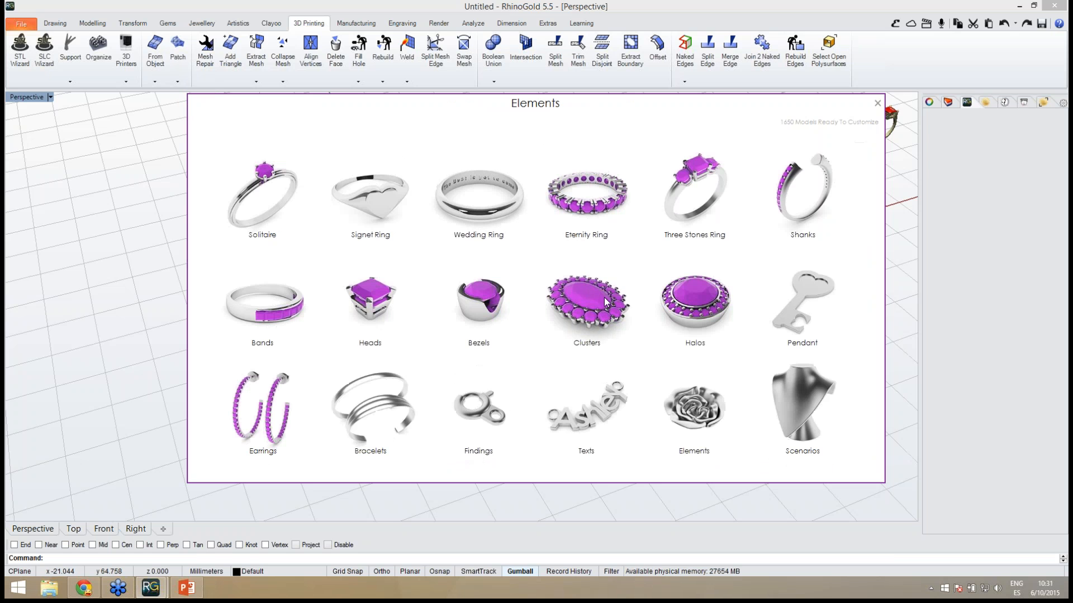
# Step: Look through the Earrings and Bracelets categories, ending back at the main Elements categories
pyautogui.click(288, 438)
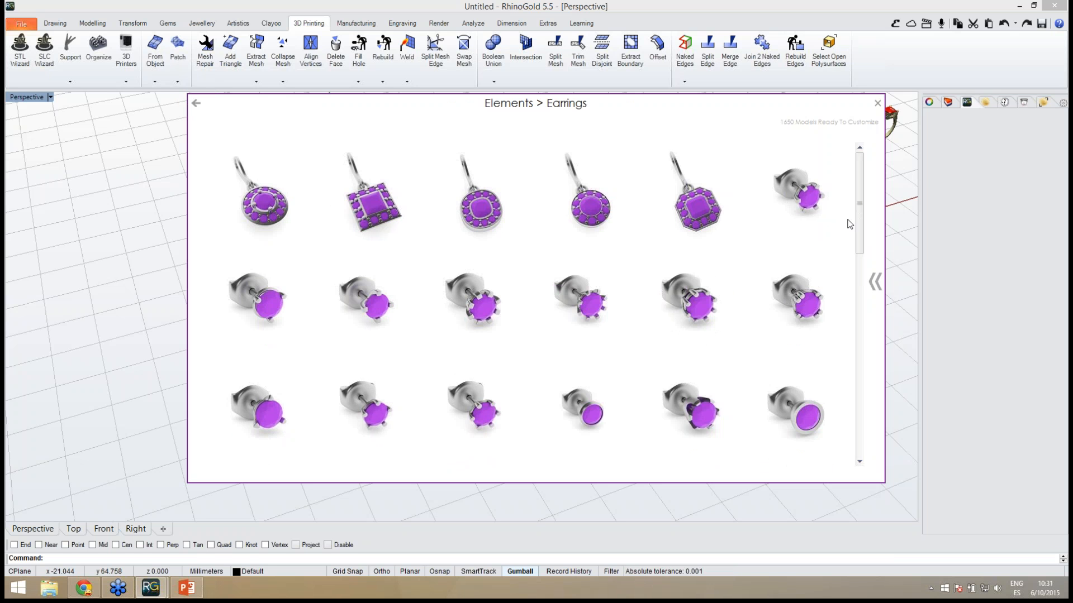
pyautogui.moveTo(860, 211)
pyautogui.mouseDown()
pyautogui.moveTo(856, 416)
pyautogui.moveTo(865, 211)
pyautogui.mouseUp()
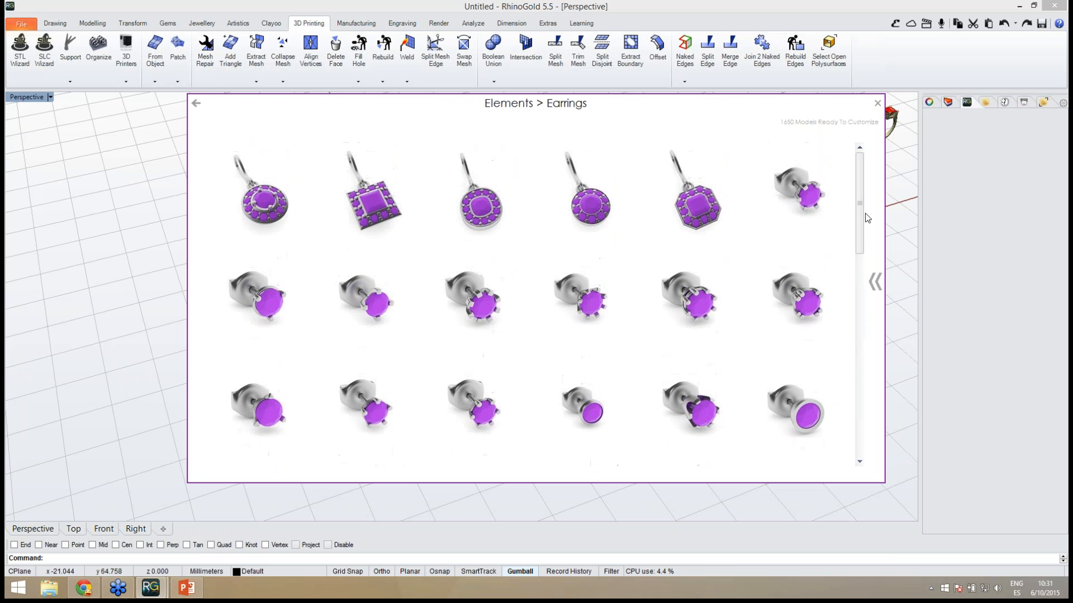
pyautogui.click(194, 101)
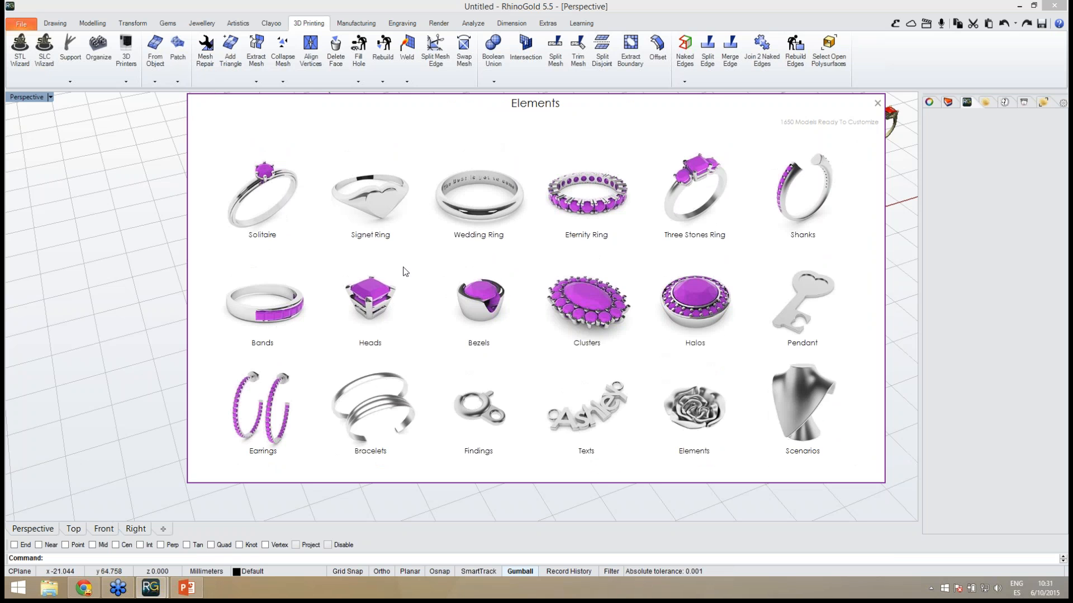
pyautogui.click(385, 416)
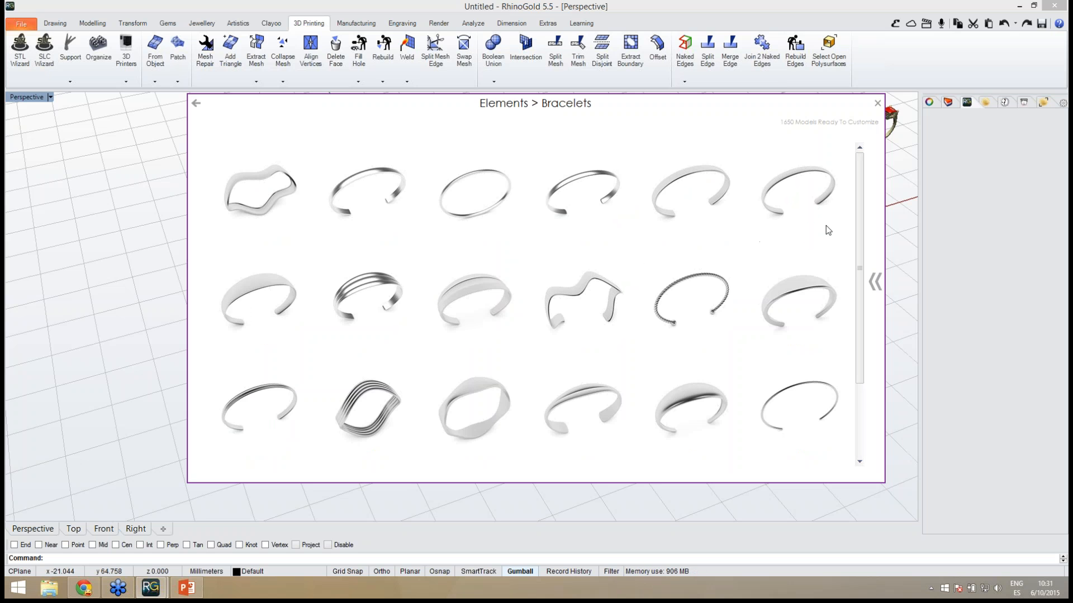
pyautogui.moveTo(862, 193); pyautogui.dragTo(864, 207)
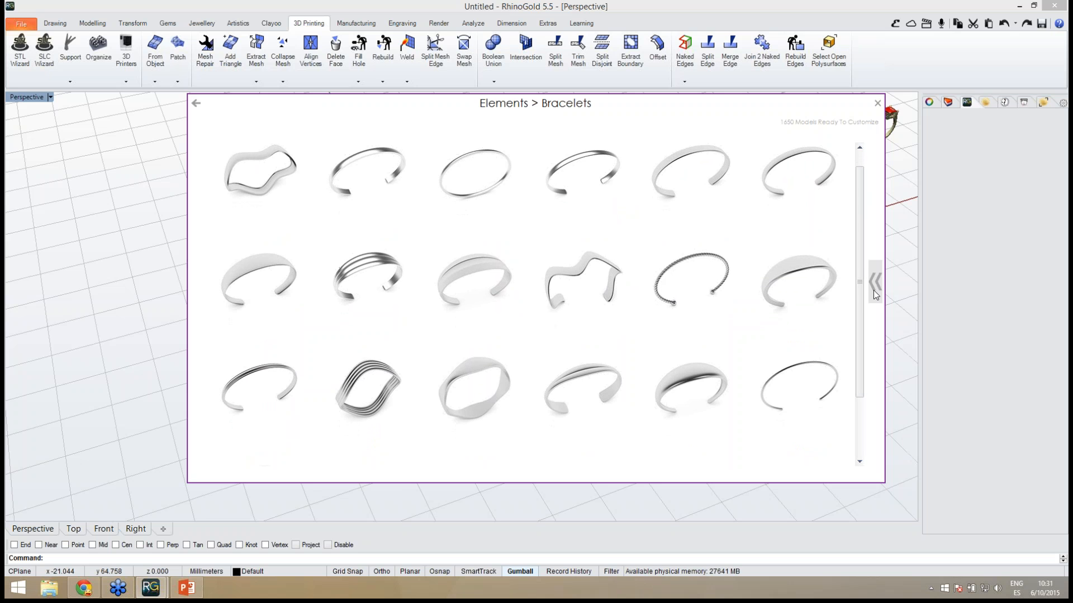
pyautogui.moveTo(861, 269)
pyautogui.mouseDown()
pyautogui.moveTo(862, 292)
pyautogui.moveTo(861, 249)
pyautogui.mouseUp()
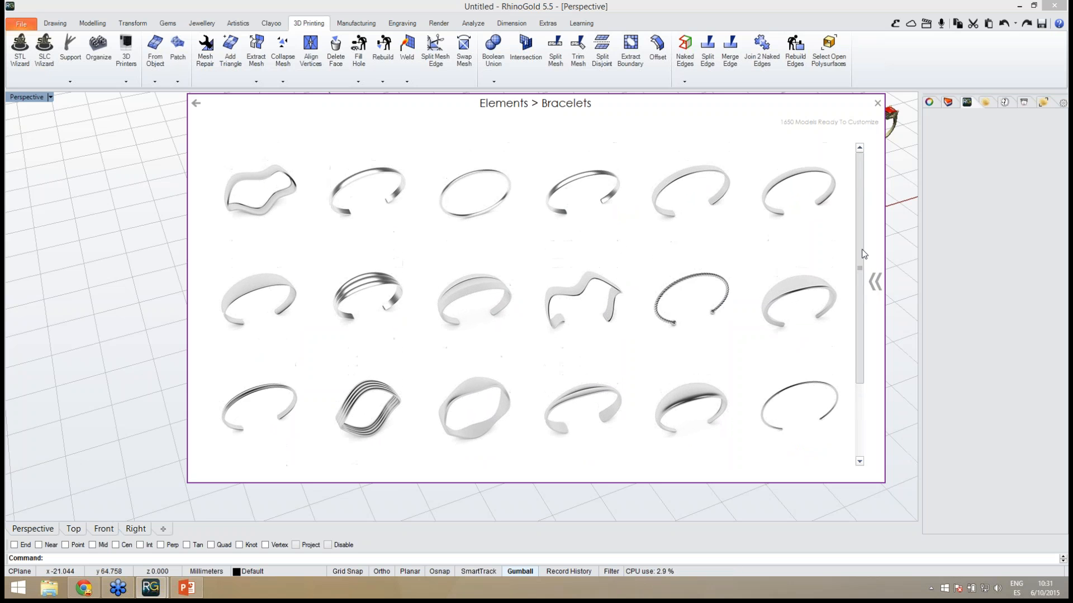
pyautogui.click(196, 104)
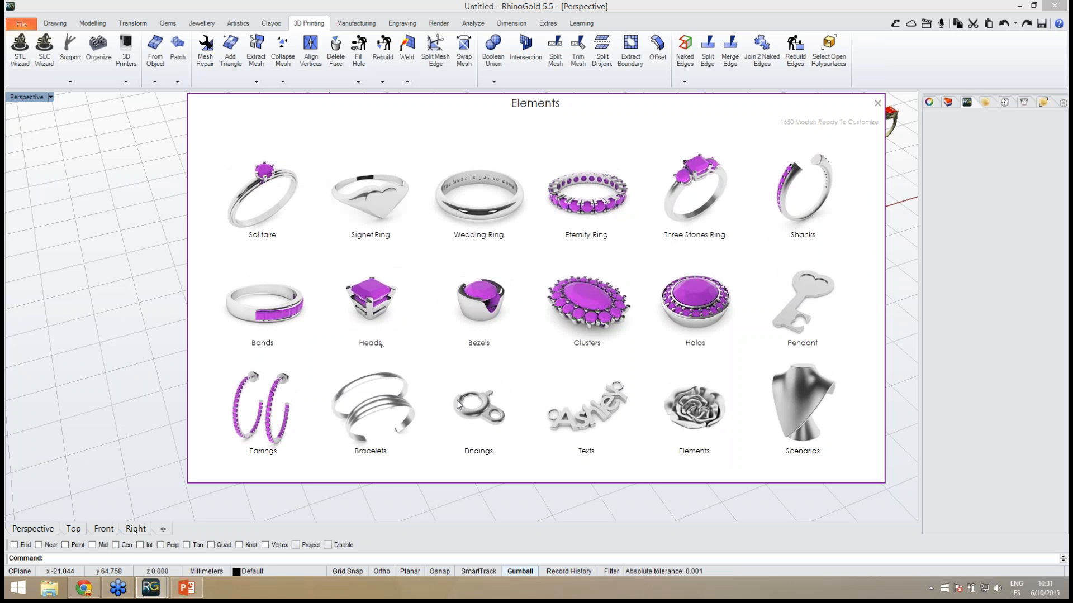
# Step: Insert the third bail in the first row from the Bails group of the Findings category
pyautogui.click(467, 418)
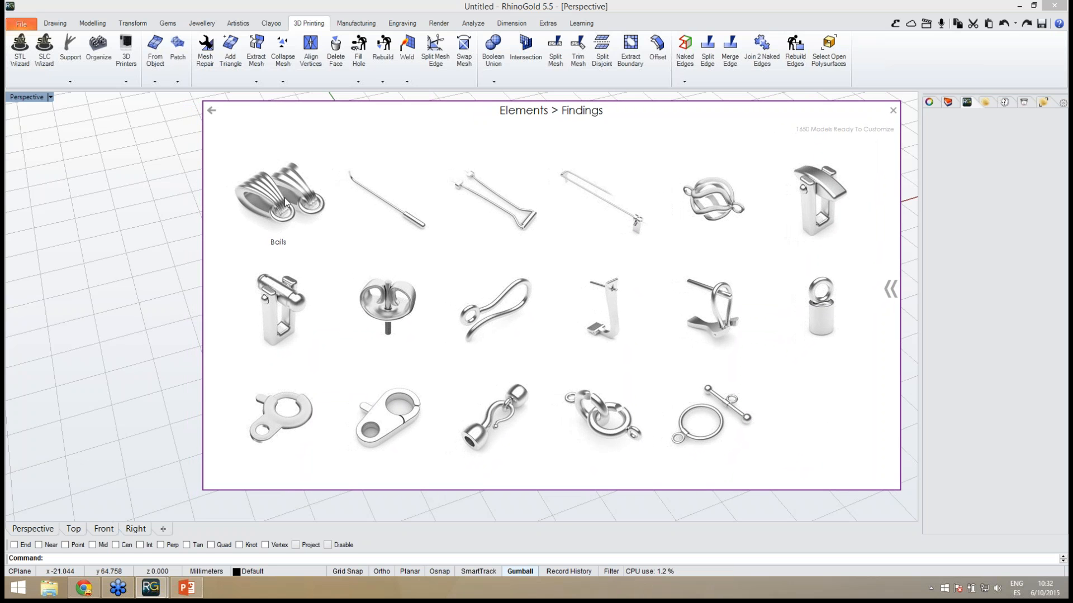
pyautogui.click(267, 202)
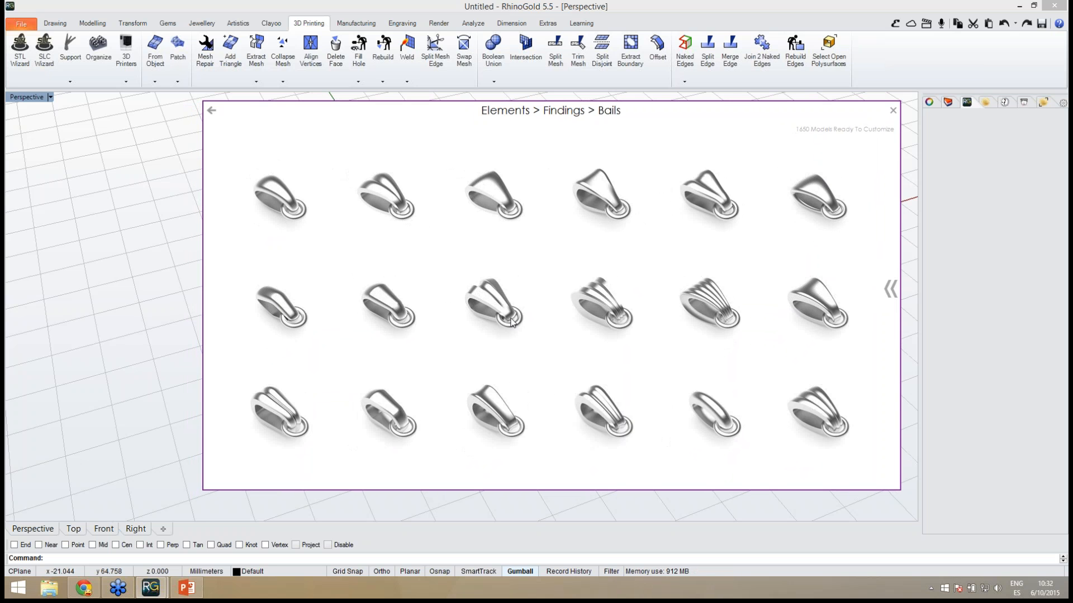
pyautogui.click(505, 218)
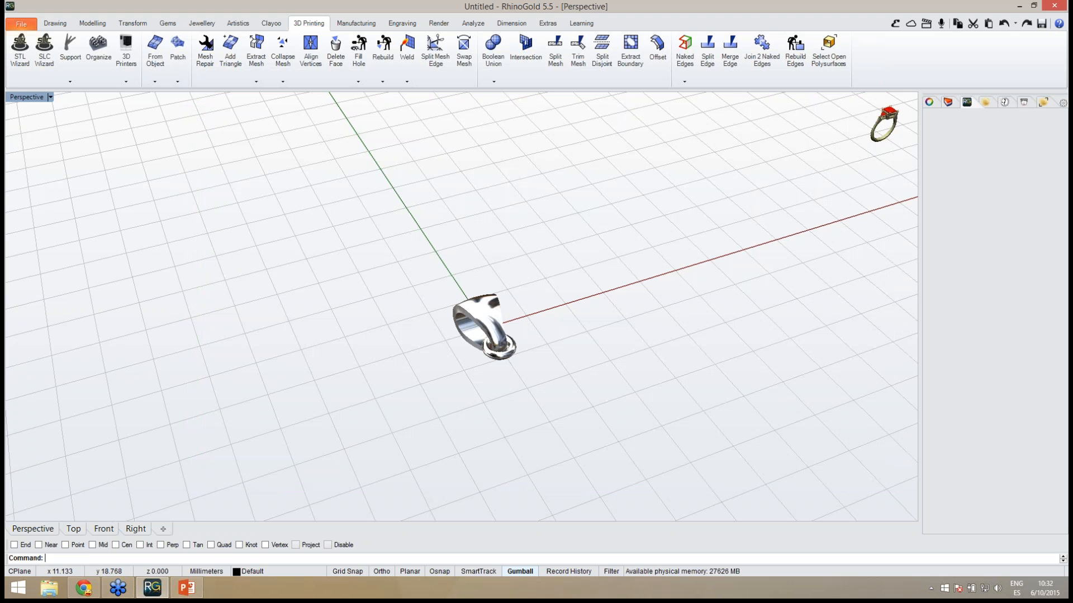
# Step: Open the inserted bail for parametric editing and bring up the profile choices for its Top Profile
pyautogui.moveTo(385, 296); pyautogui.dragTo(440, 288, button='right')
pyautogui.scroll(5, 489, 312)
pyautogui.click(467, 302)
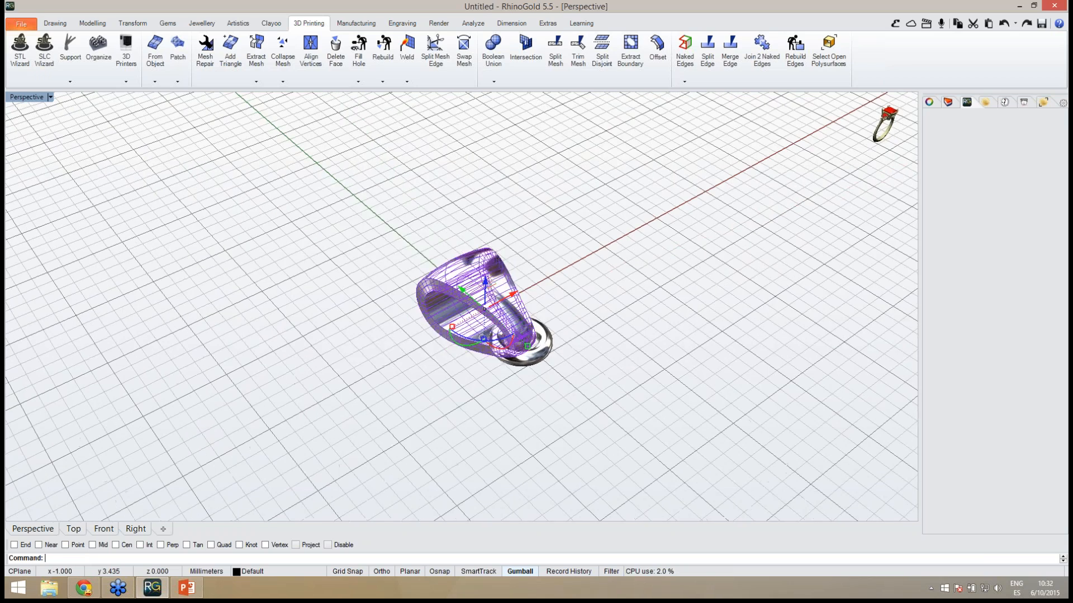
pyautogui.middleClick(440, 288)
pyautogui.click(438, 351)
pyautogui.moveTo(580, 342); pyautogui.dragTo(659, 272, button='right')
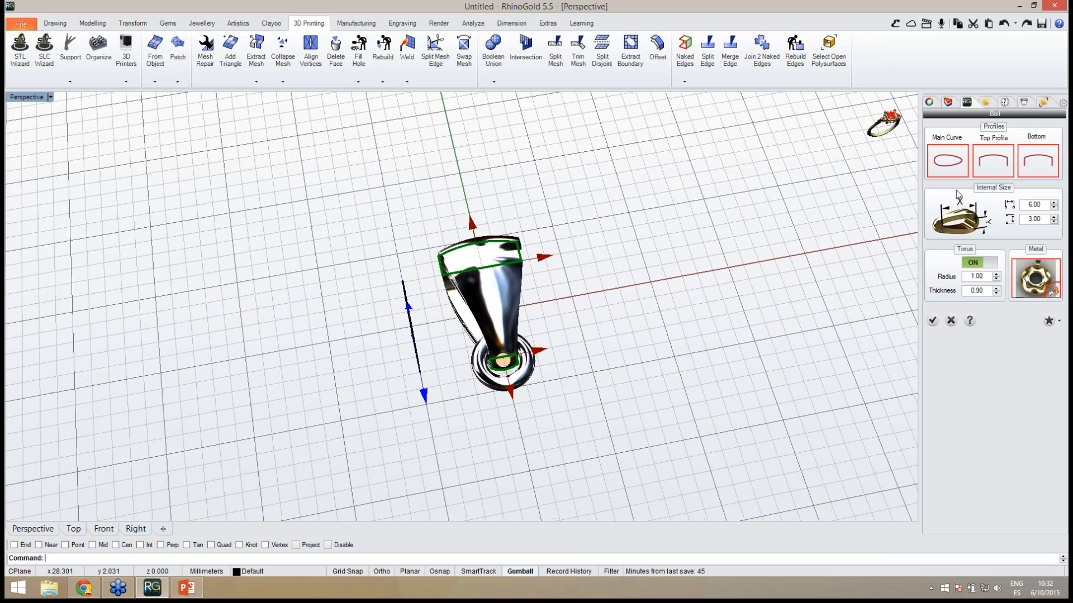
pyautogui.click(993, 169)
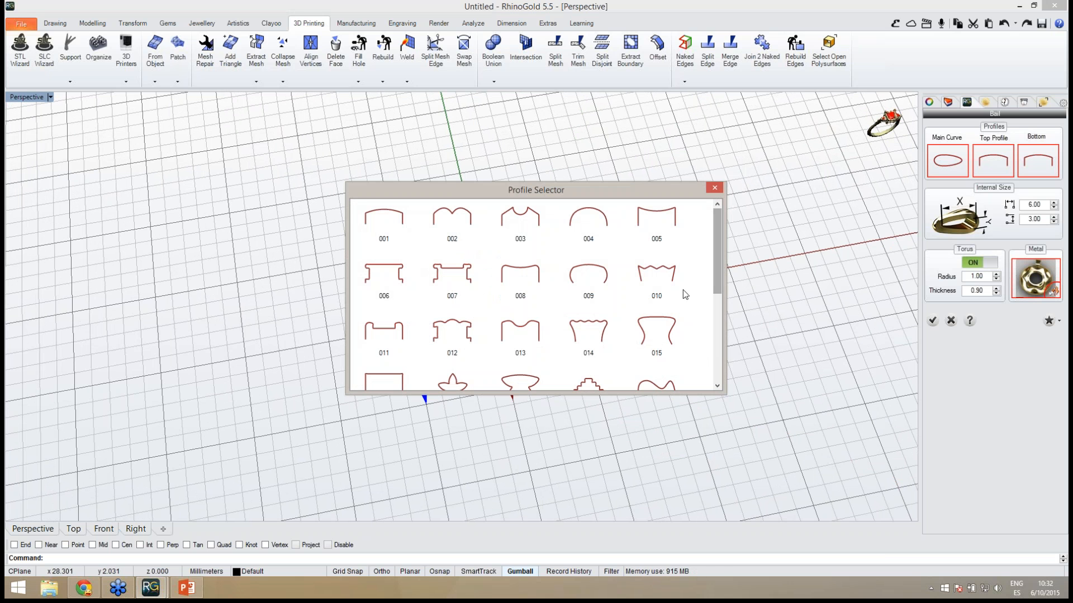
# Step: Set the bail's top profile to 010
pyautogui.click(657, 276)
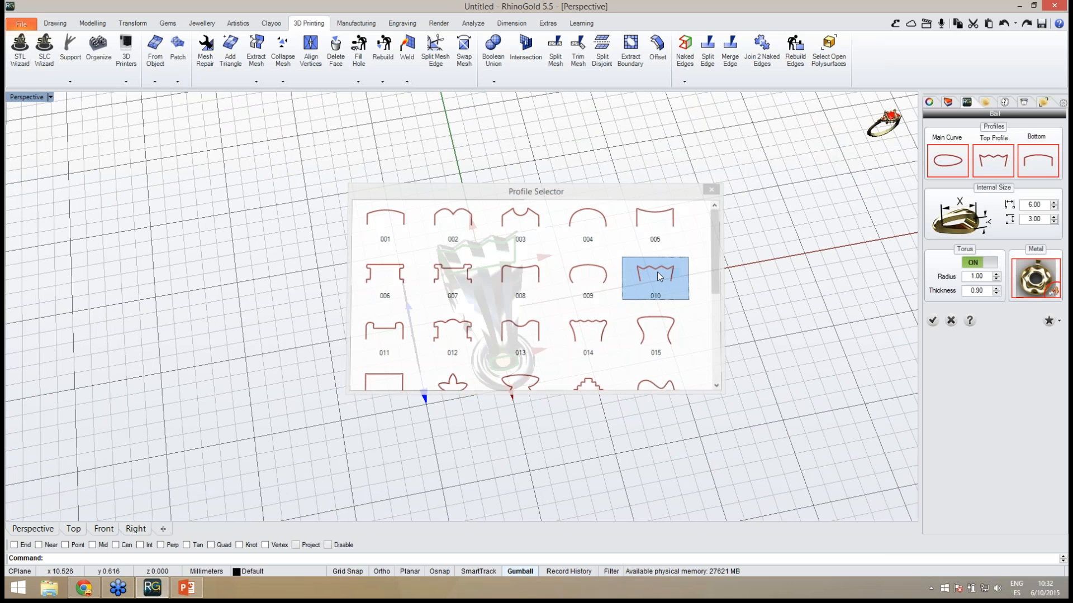
pyautogui.moveTo(623, 301); pyautogui.dragTo(585, 418, button='right')
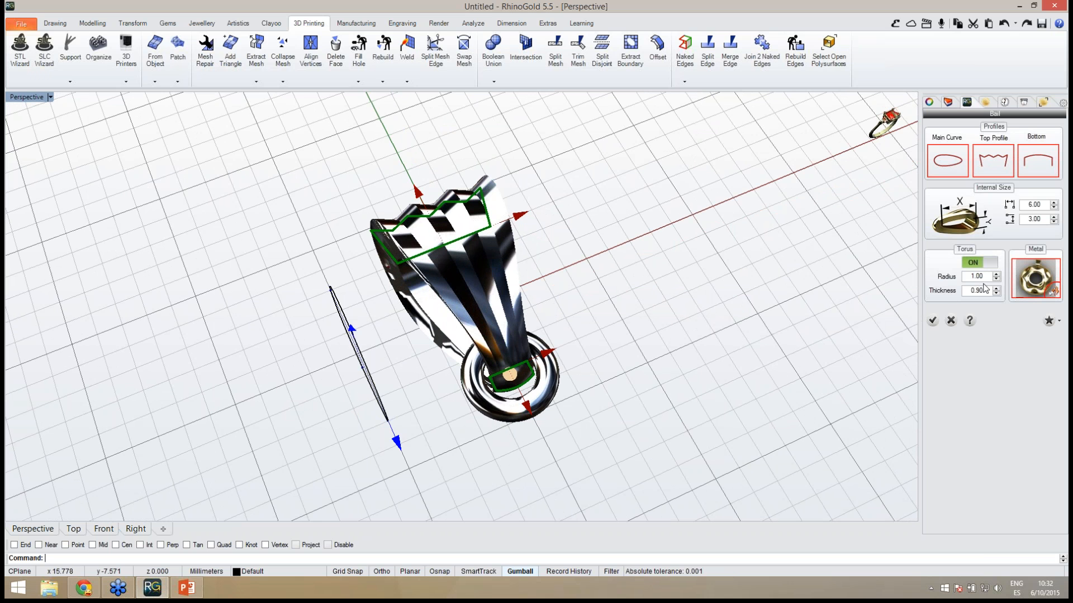
pyautogui.moveTo(475, 400); pyautogui.dragTo(816, 326, button='right')
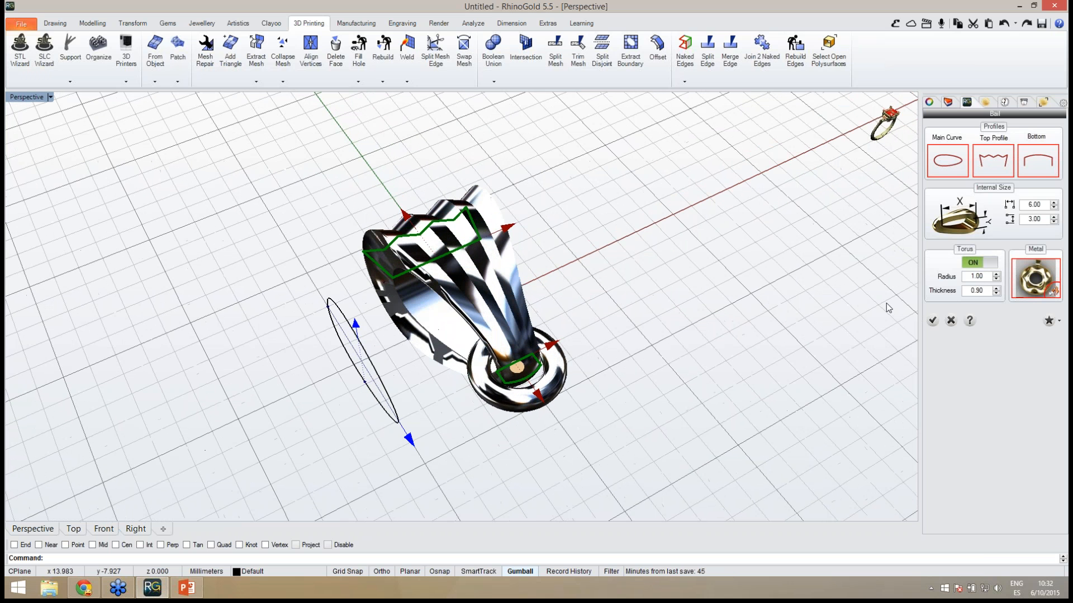
# Step: Set the bail's torus radius to 1.10, nudge the torus slightly, and create the bail
pyautogui.click(996, 274)
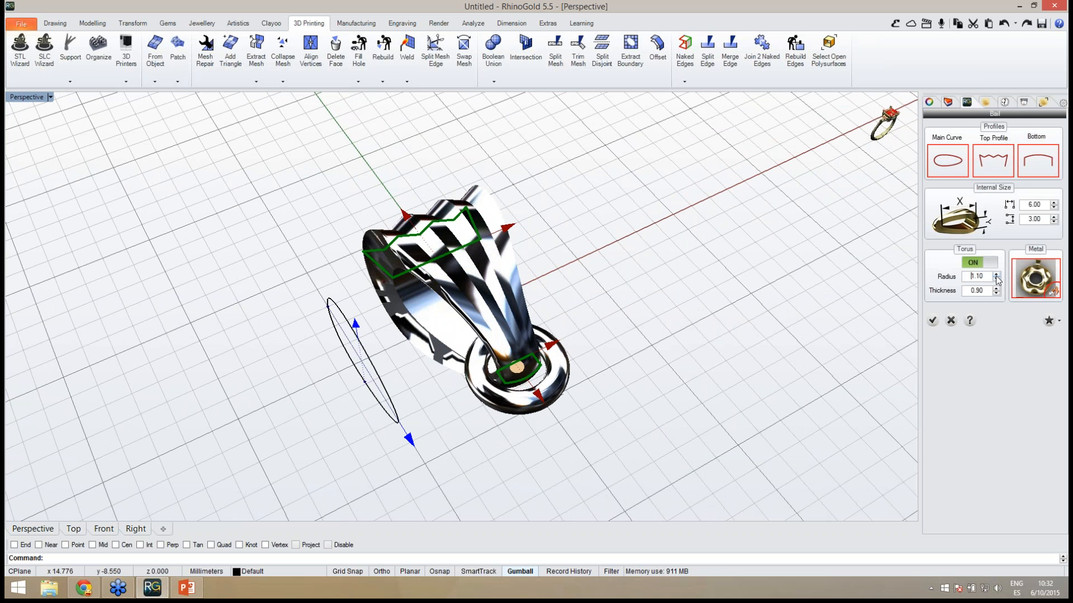
pyautogui.moveTo(518, 367); pyautogui.dragTo(521, 370)
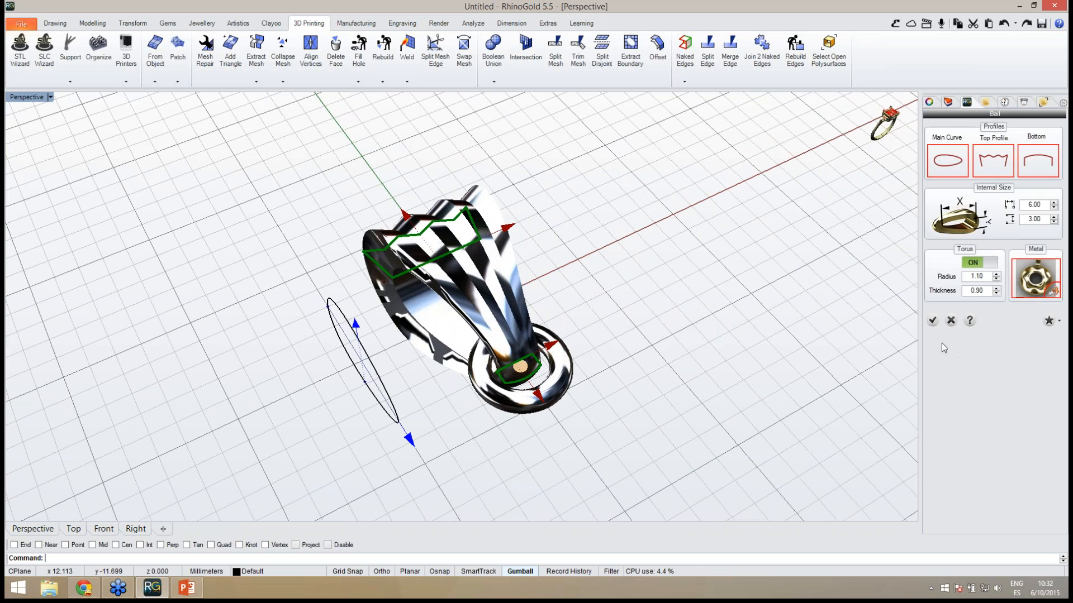
pyautogui.click(931, 322)
pyautogui.moveTo(579, 352); pyautogui.dragTo(844, 175, button='right')
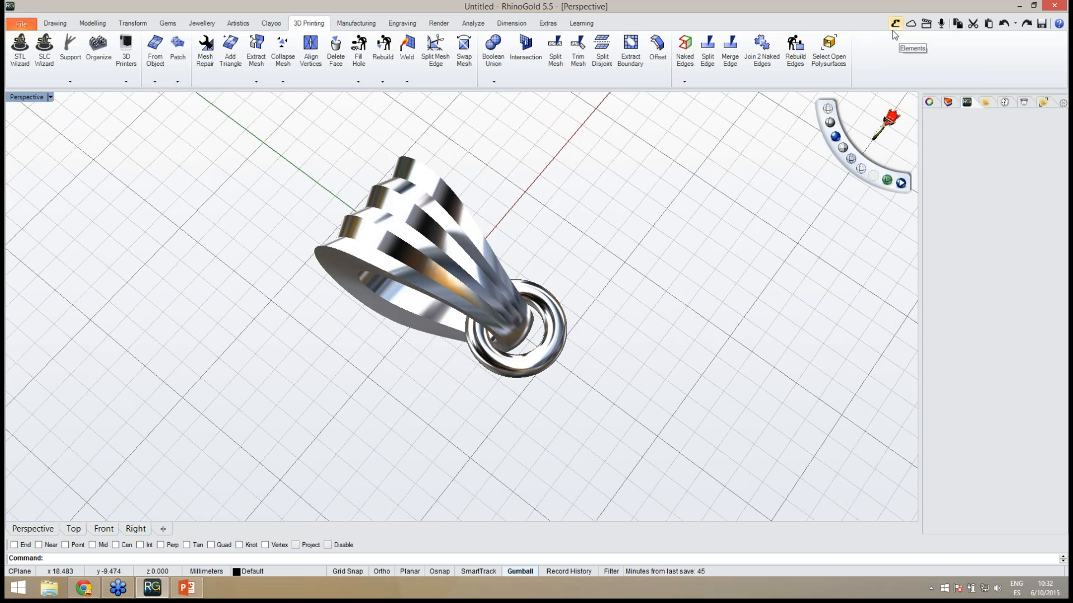
pyautogui.click(471, 287)
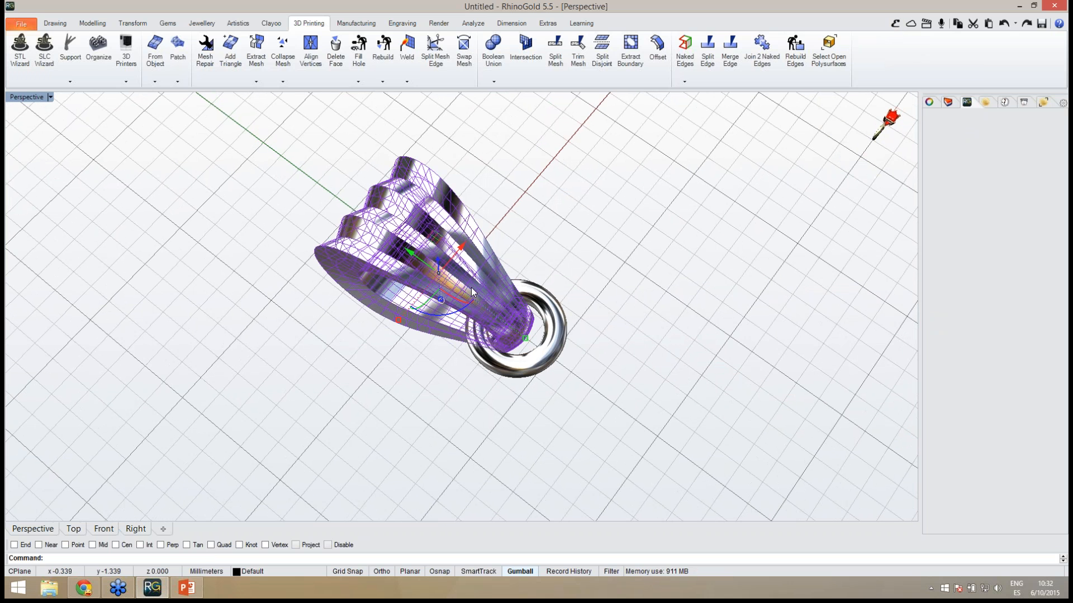
pyautogui.click(539, 417)
# Step: Delete the bail body and its torus ring from the scene
pyautogui.moveTo(538, 416); pyautogui.dragTo(553, 369, button='right')
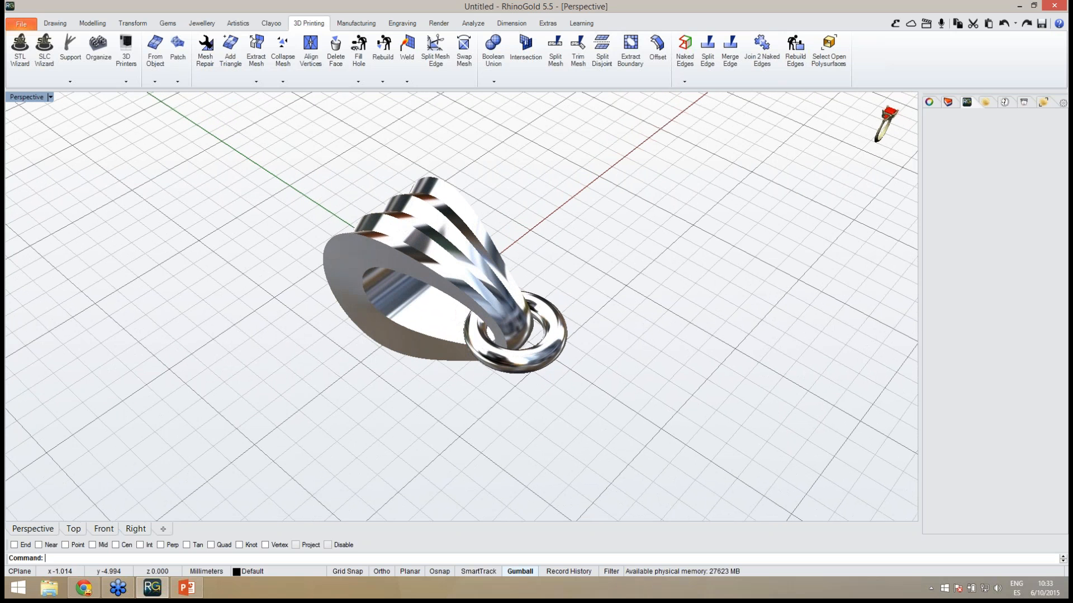
pyautogui.moveTo(545, 370); pyautogui.dragTo(525, 383, button='right')
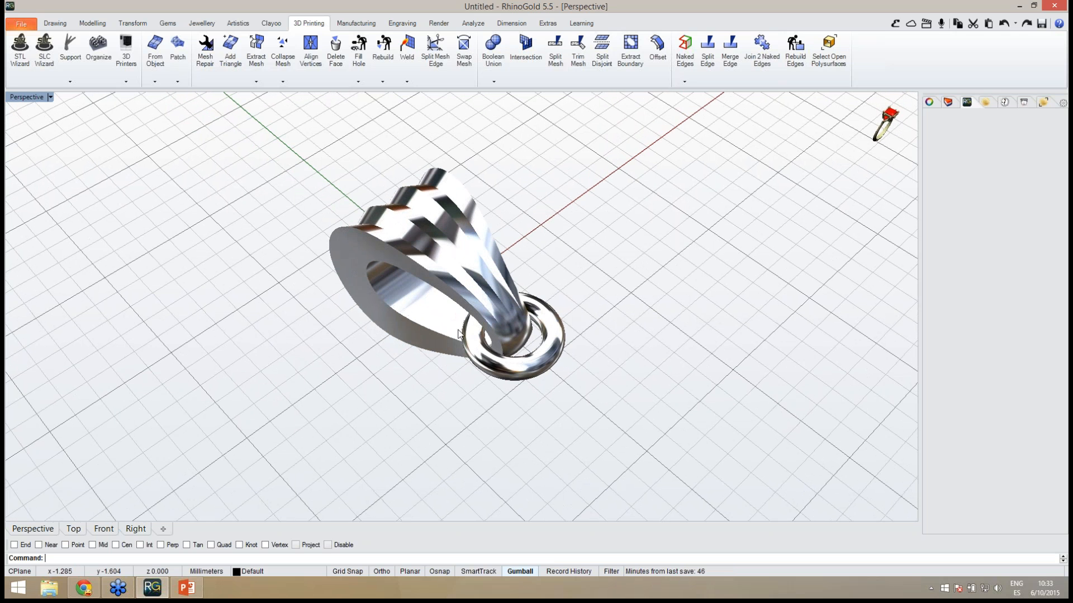
pyautogui.click(460, 295)
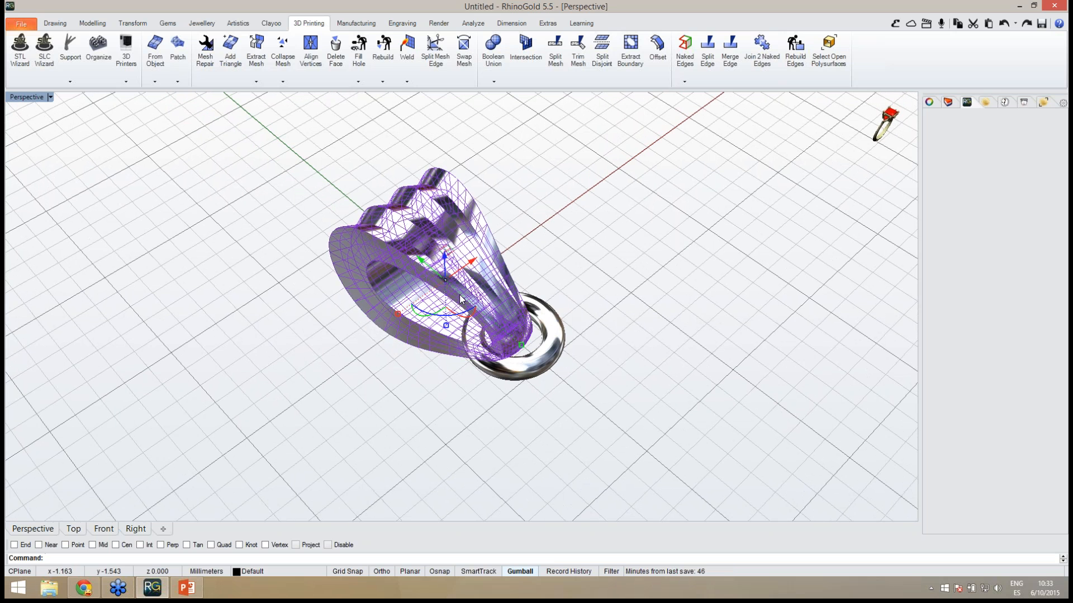
pyautogui.press('Delete')
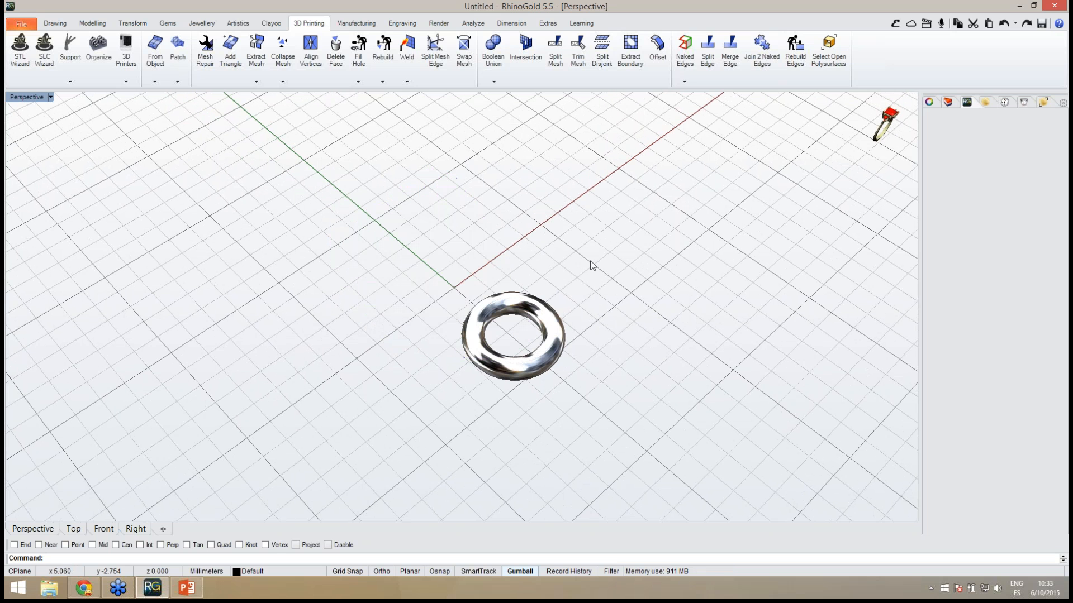
pyautogui.click(533, 318)
pyautogui.press('Delete')
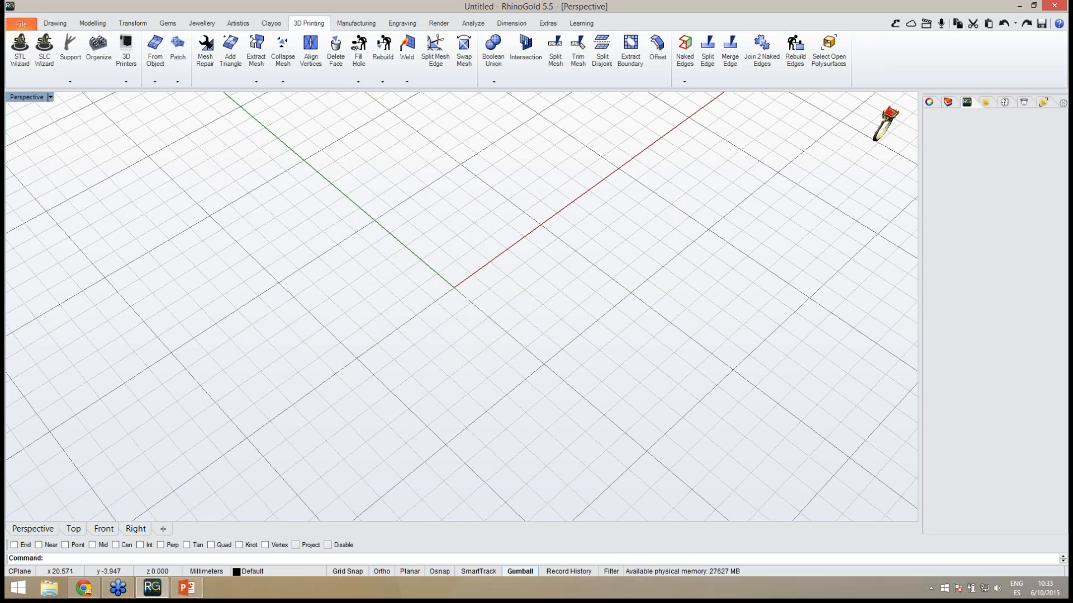
# Step: Open the Elements library and browse the Text Pendant and Text Rings models, including the ring customization options
pyautogui.click(893, 25)
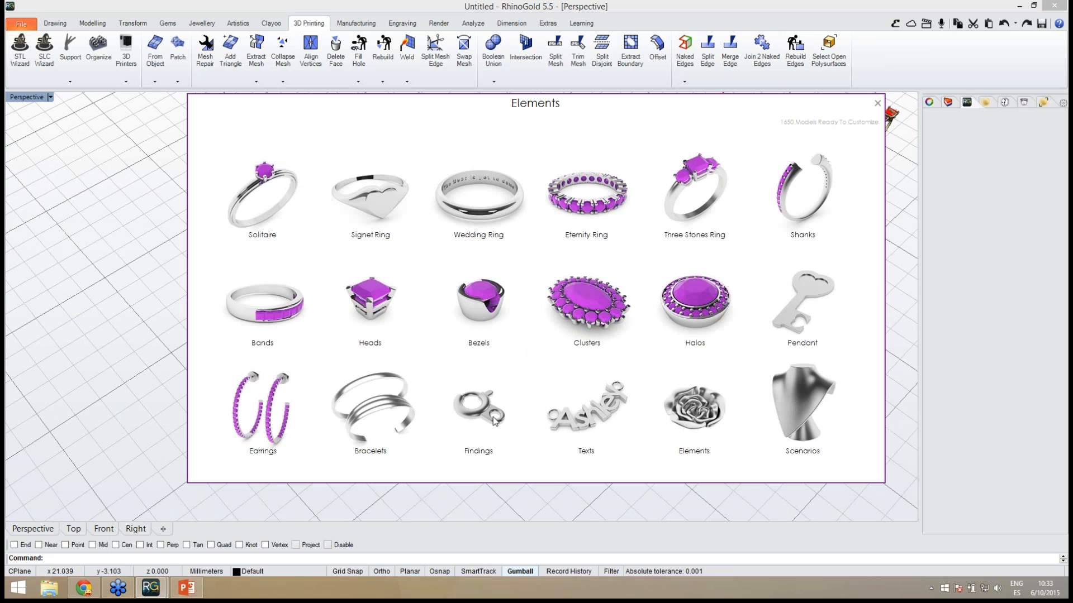
pyautogui.click(581, 424)
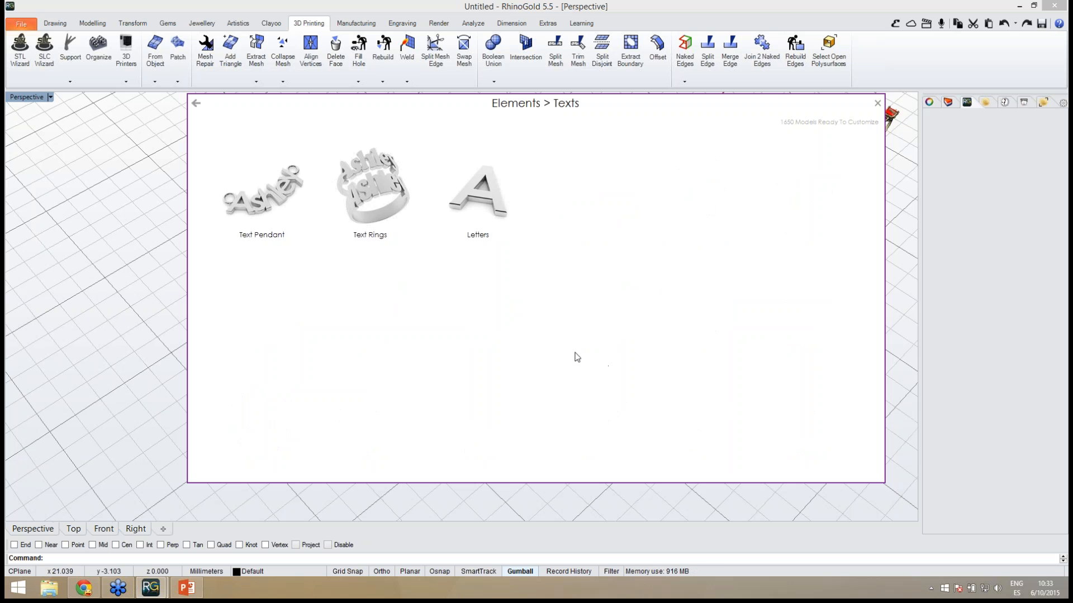
pyautogui.click(269, 197)
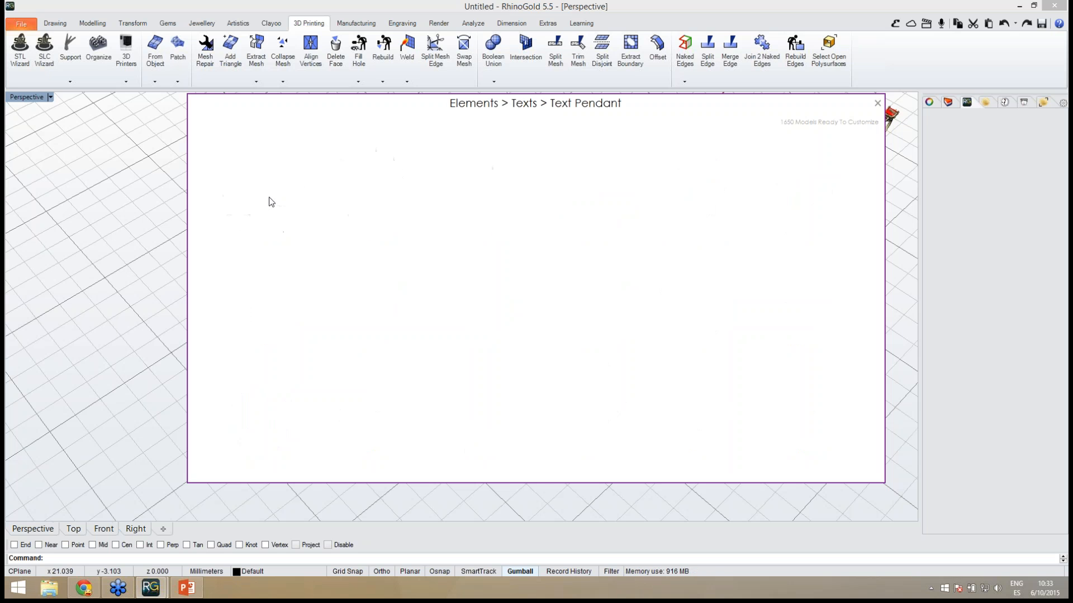
pyautogui.click(196, 104)
pyautogui.click(390, 205)
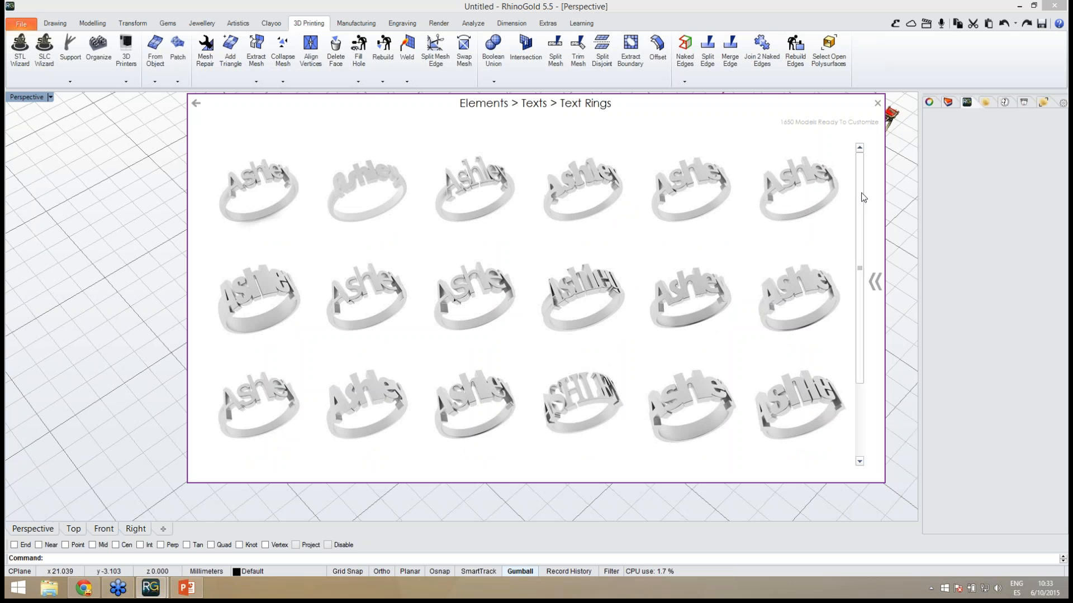
pyautogui.scroll(-1, 863, 197)
pyautogui.scroll(1, 864, 196)
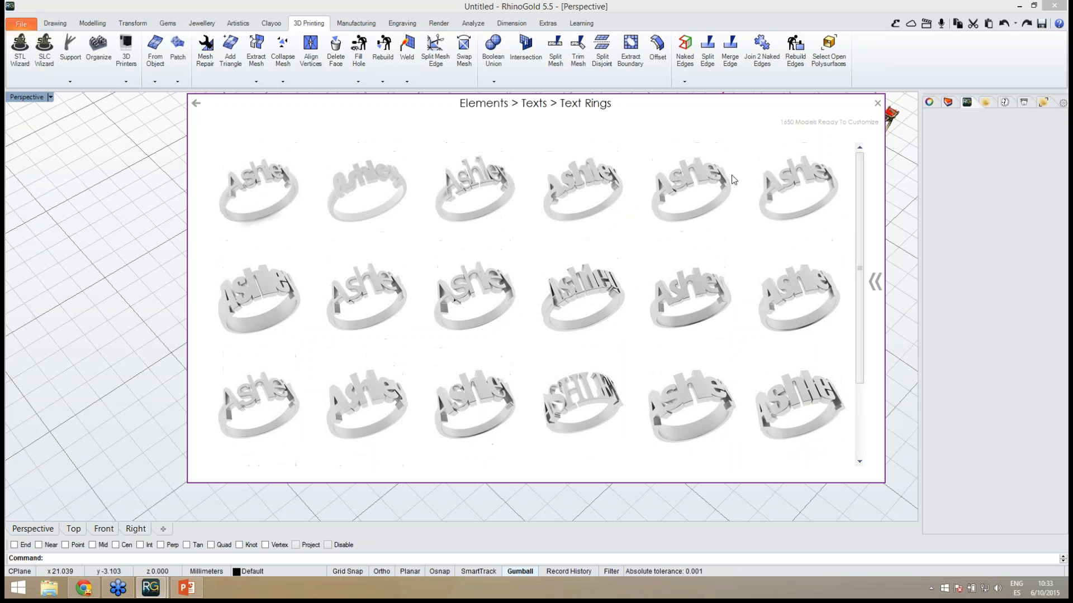
pyautogui.click(875, 282)
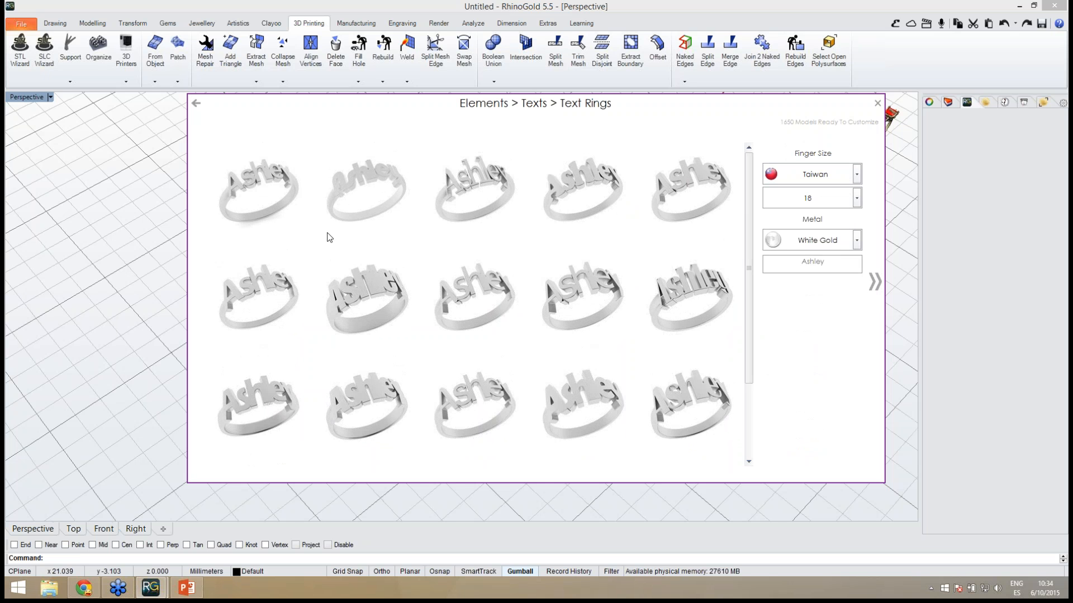
# Step: Browse the Arial Black characters in the library's Letters category and return to the main Elements overview
pyautogui.click(196, 104)
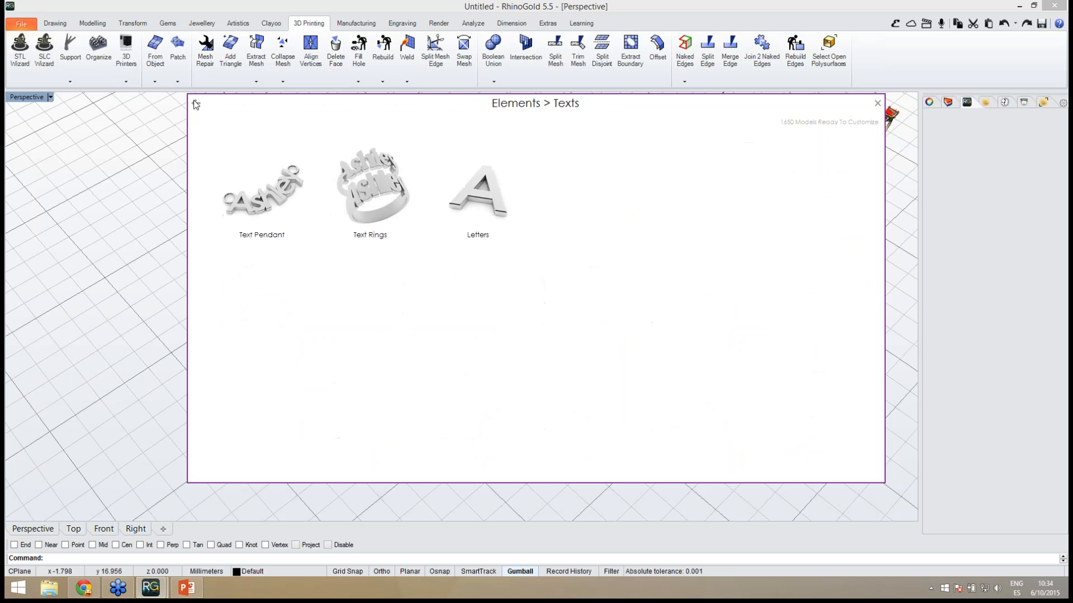
pyautogui.click(479, 197)
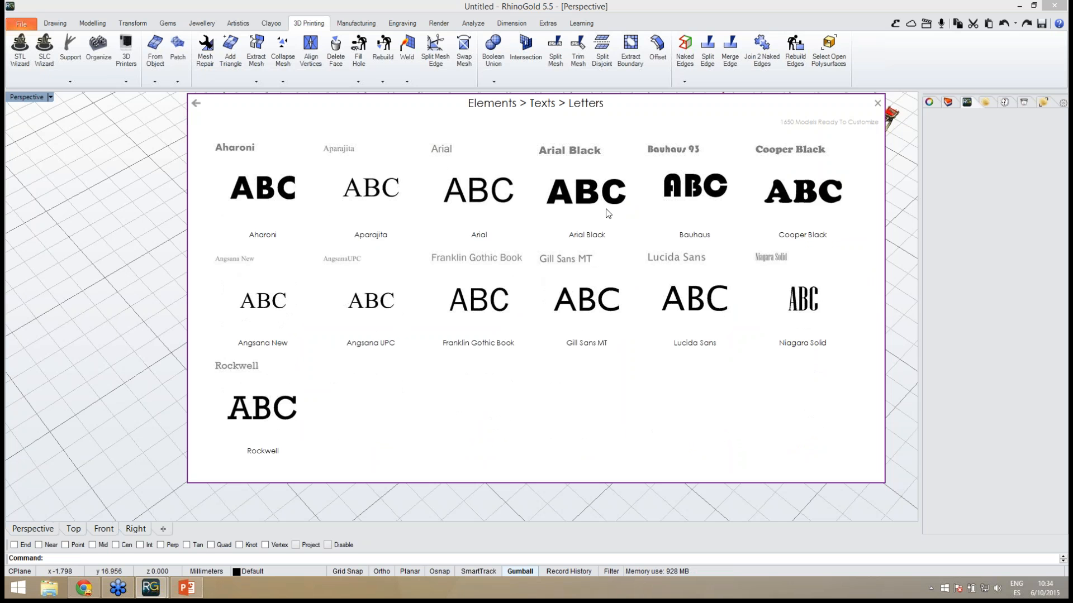
pyautogui.click(586, 206)
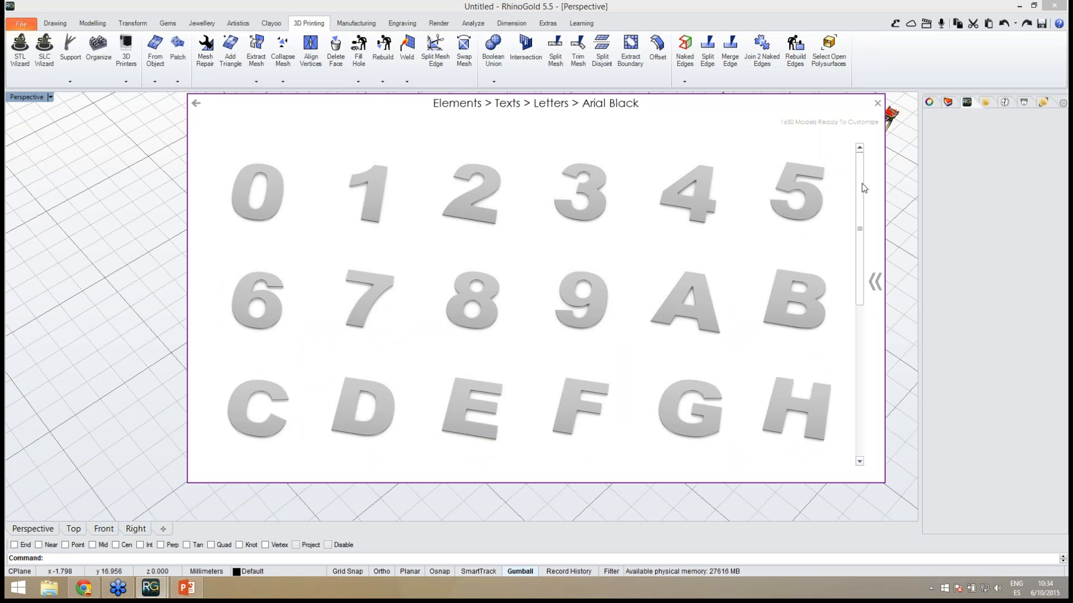
pyautogui.scroll(-2, 858, 225)
pyautogui.moveTo(858, 225); pyautogui.dragTo(829, 175)
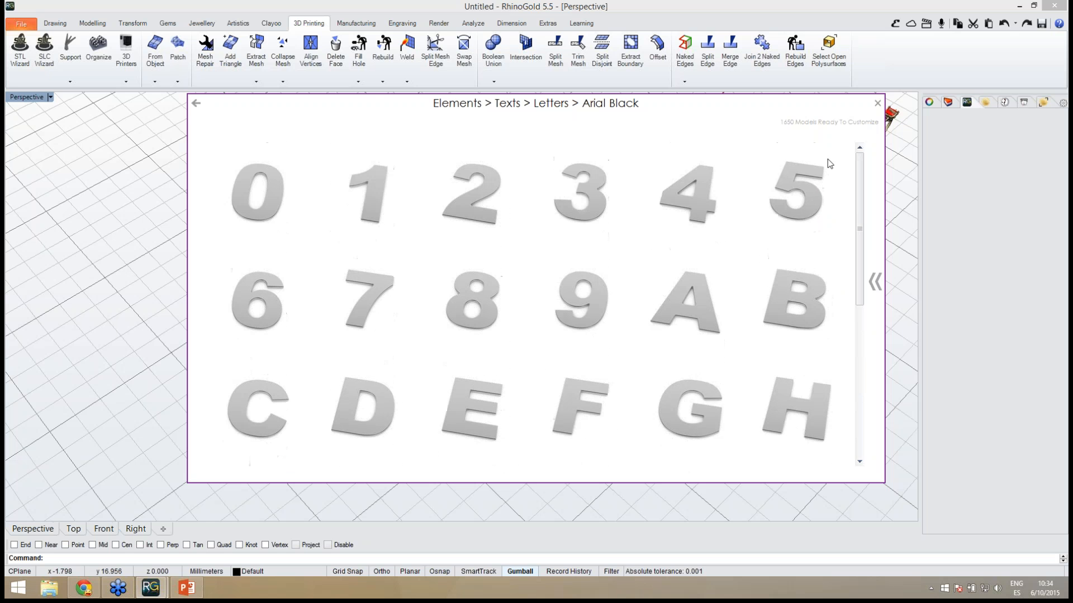
pyautogui.click(195, 103)
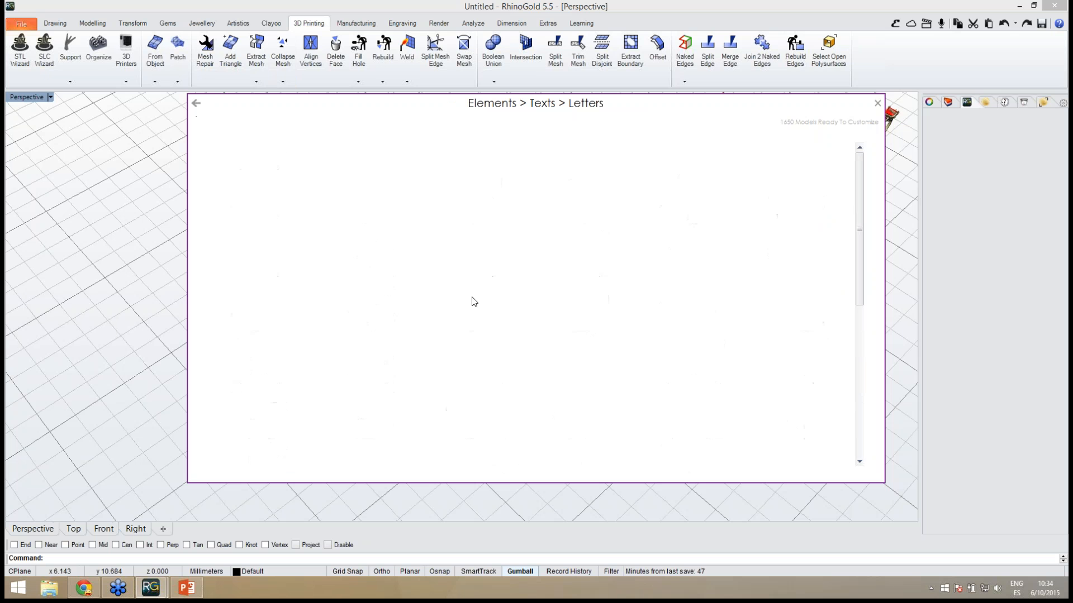
pyautogui.click(195, 104)
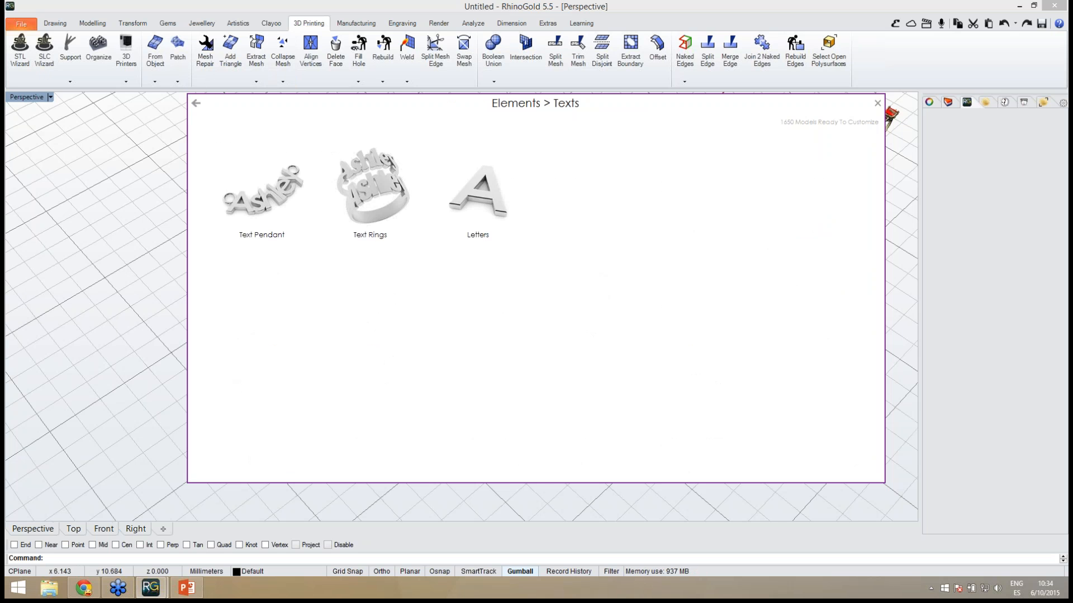
pyautogui.click(195, 103)
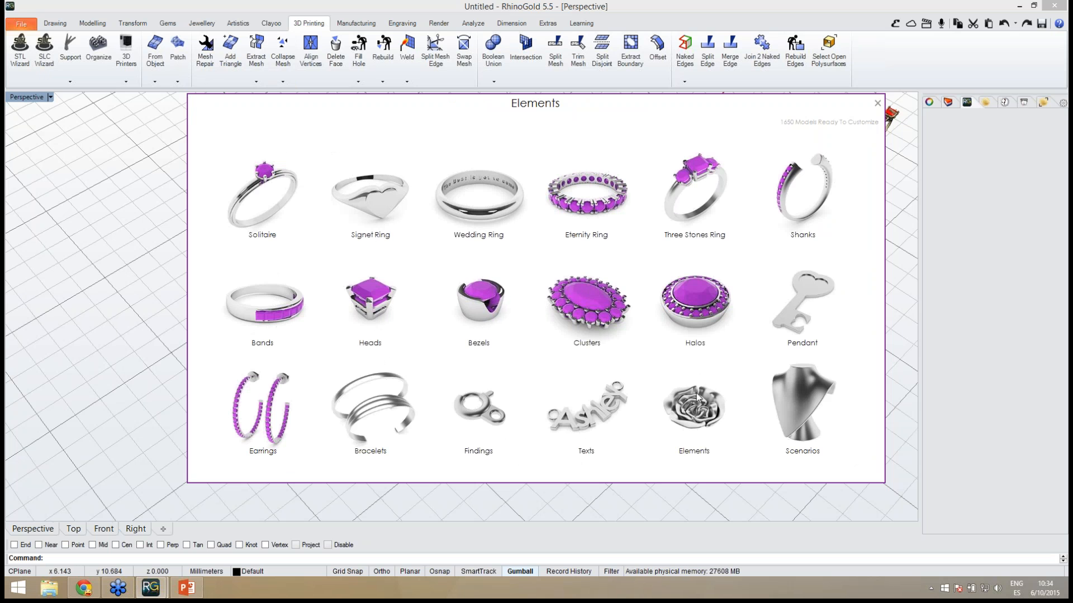
# Step: Browse the library's decorative Elements, Symbols and Scenarios models and return to the main overview
pyautogui.click(697, 416)
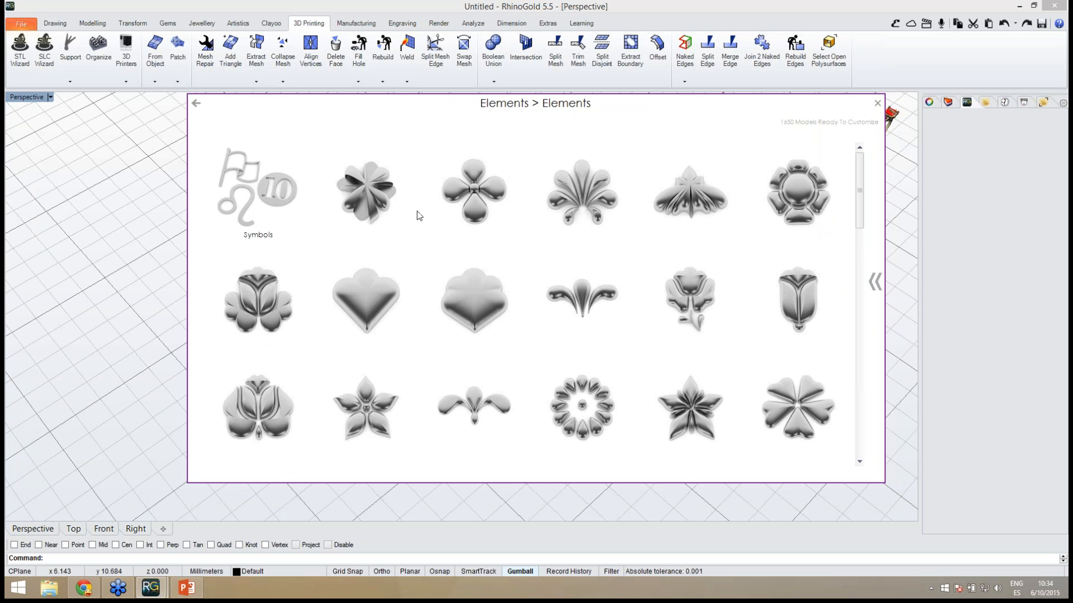
pyautogui.moveTo(860, 182)
pyautogui.mouseDown()
pyautogui.moveTo(859, 393)
pyautogui.moveTo(857, 171)
pyautogui.mouseUp()
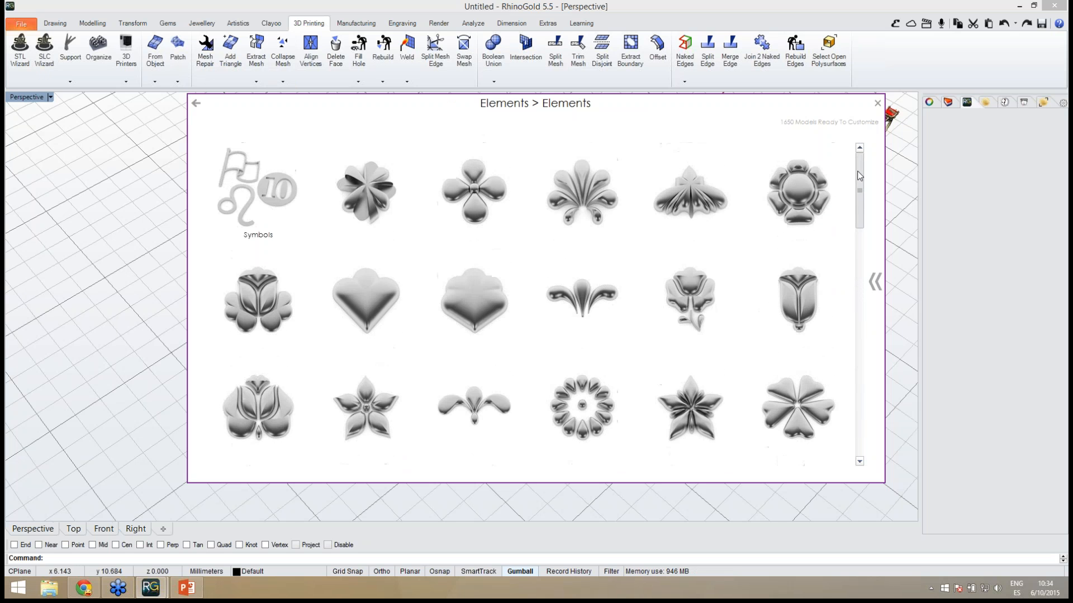
pyautogui.click(251, 201)
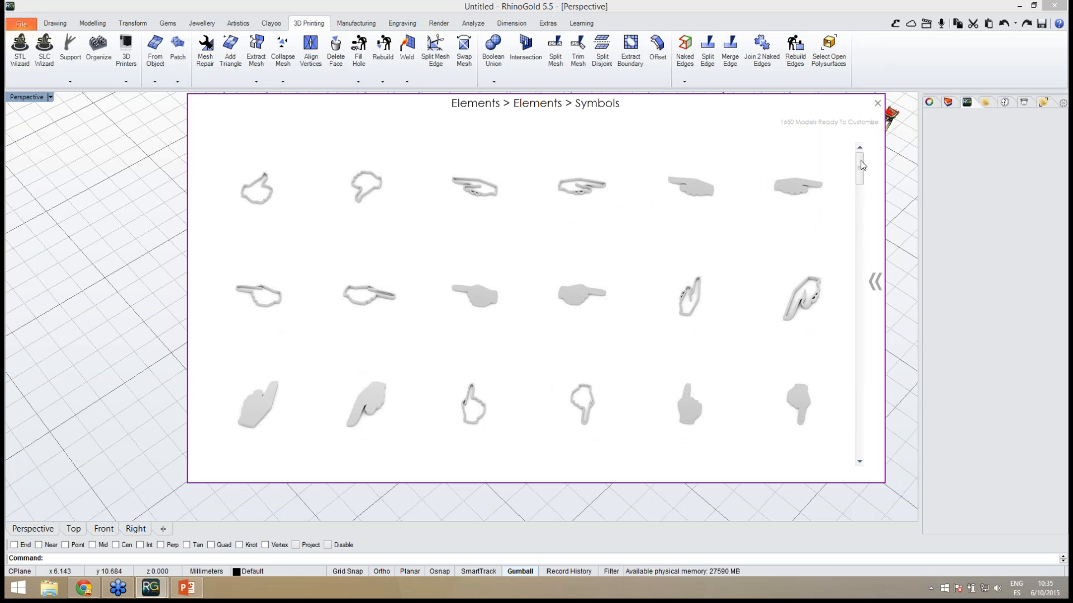
pyautogui.moveTo(861, 161); pyautogui.dragTo(861, 390)
pyautogui.click(196, 103)
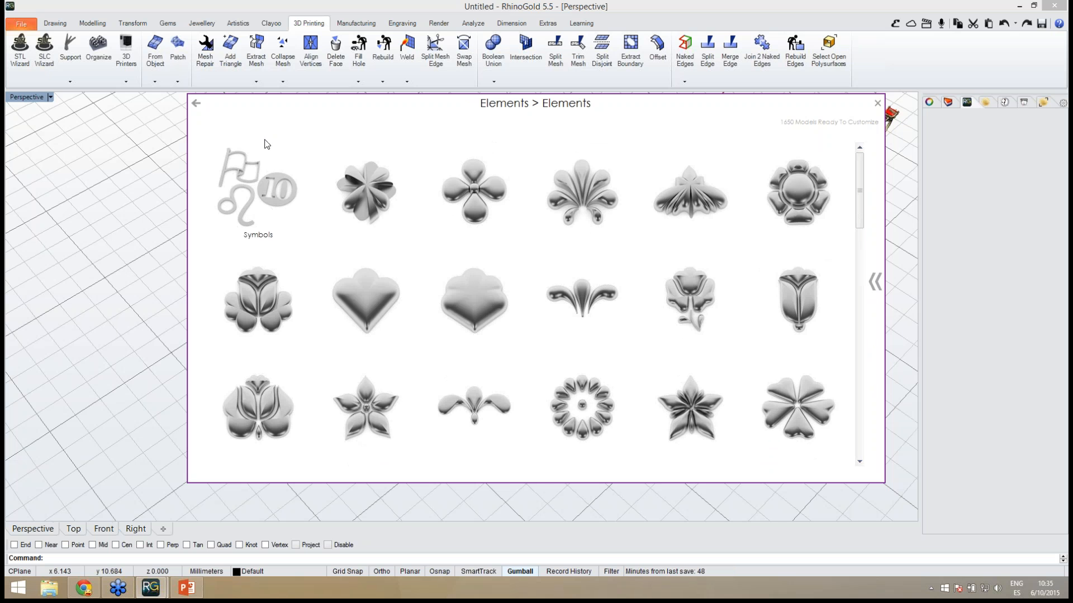
pyautogui.click(196, 102)
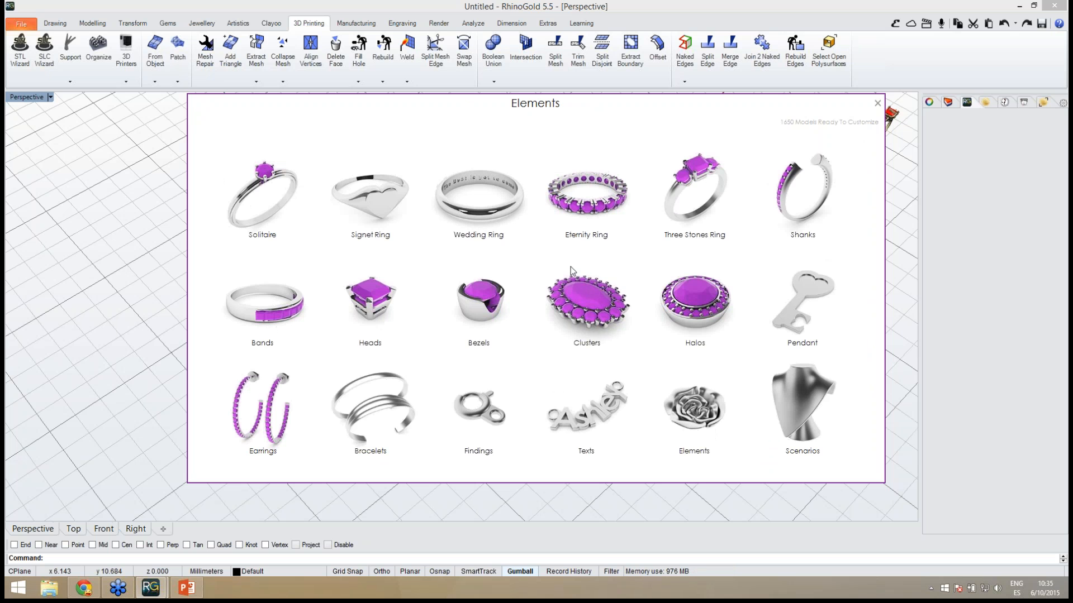
pyautogui.click(804, 425)
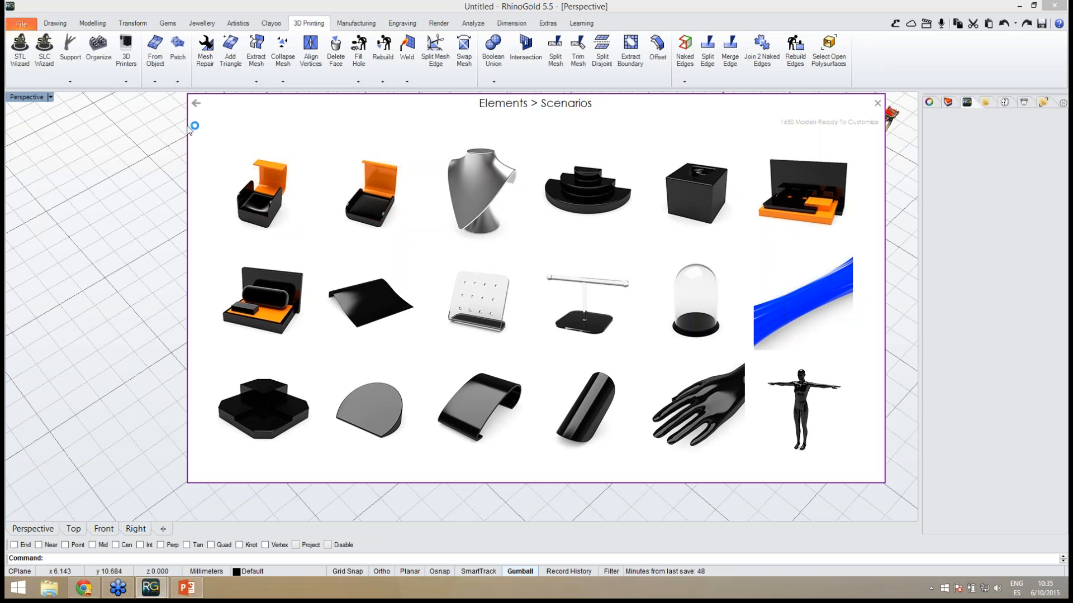
pyautogui.click(195, 104)
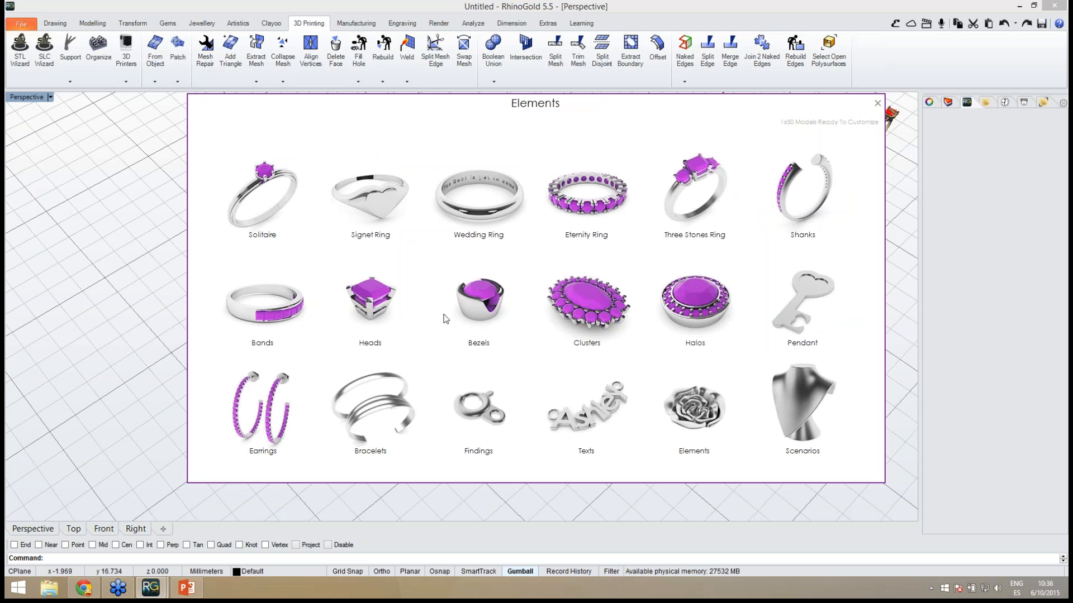
# Step: Insert the Three Stones Ring model with three bezel-set, cut-cornered stones and small stones along the shoulders
pyautogui.click(699, 204)
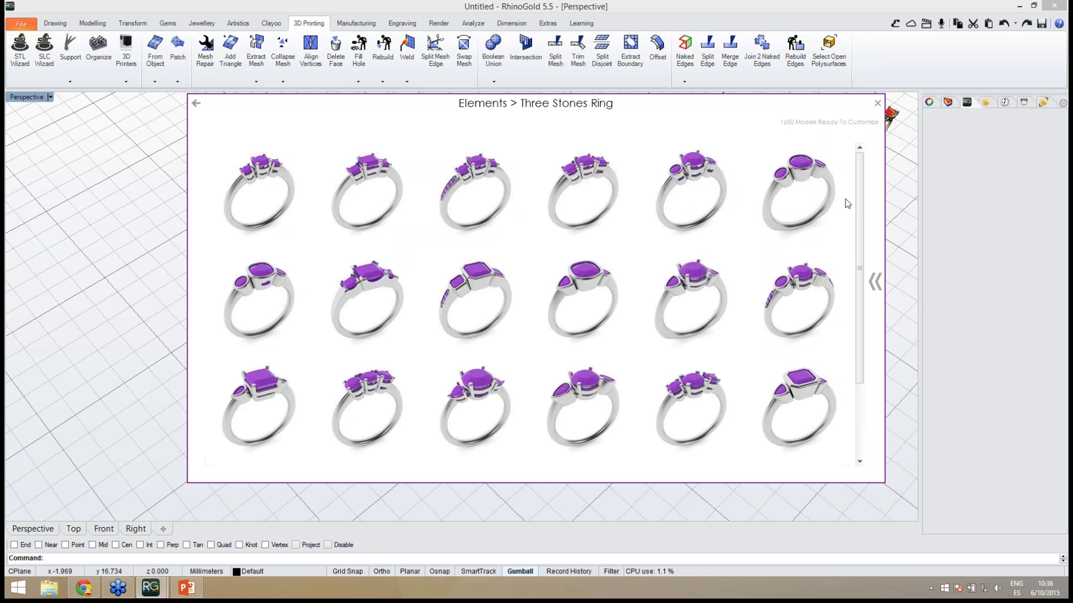
pyautogui.scroll(-1, 860, 186)
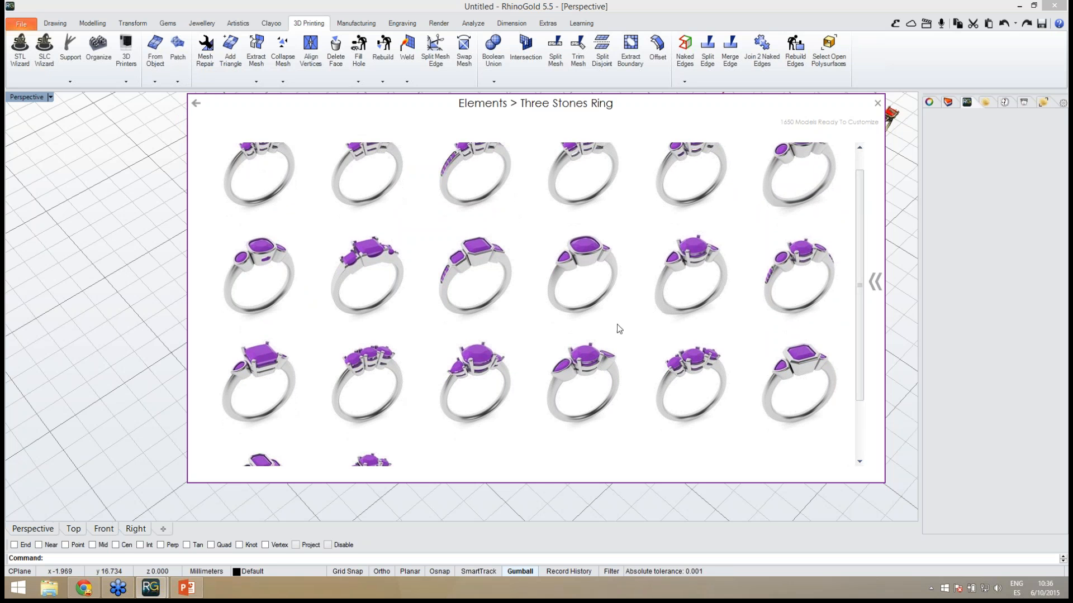
pyautogui.click(479, 273)
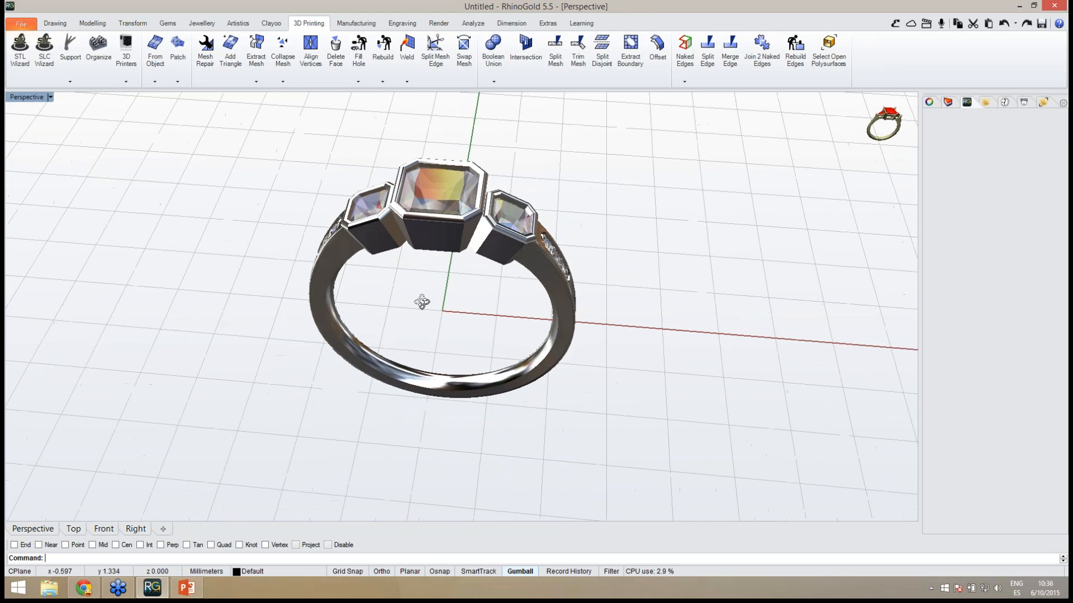
# Step: Edit the ring's centre radiant diamond and set its X width to 6.5 mm
pyautogui.moveTo(448, 328)
pyautogui.mouseDown(button='right')
pyautogui.moveTo(476, 328)
pyautogui.moveTo(427, 315)
pyautogui.moveTo(467, 323)
pyautogui.mouseUp(button='right')
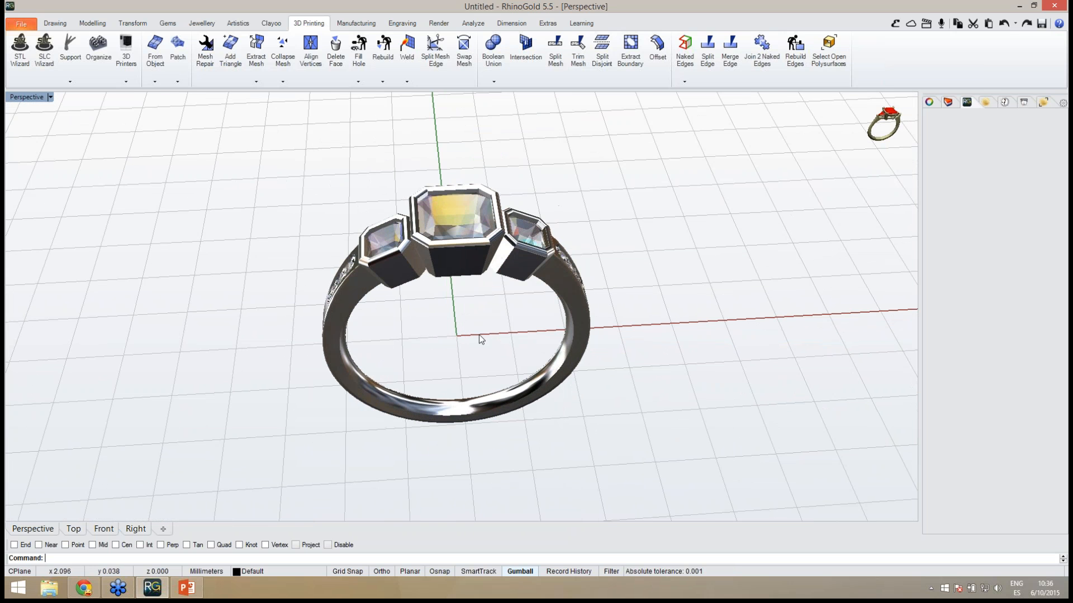
pyautogui.moveTo(481, 332); pyautogui.dragTo(474, 335, button='right')
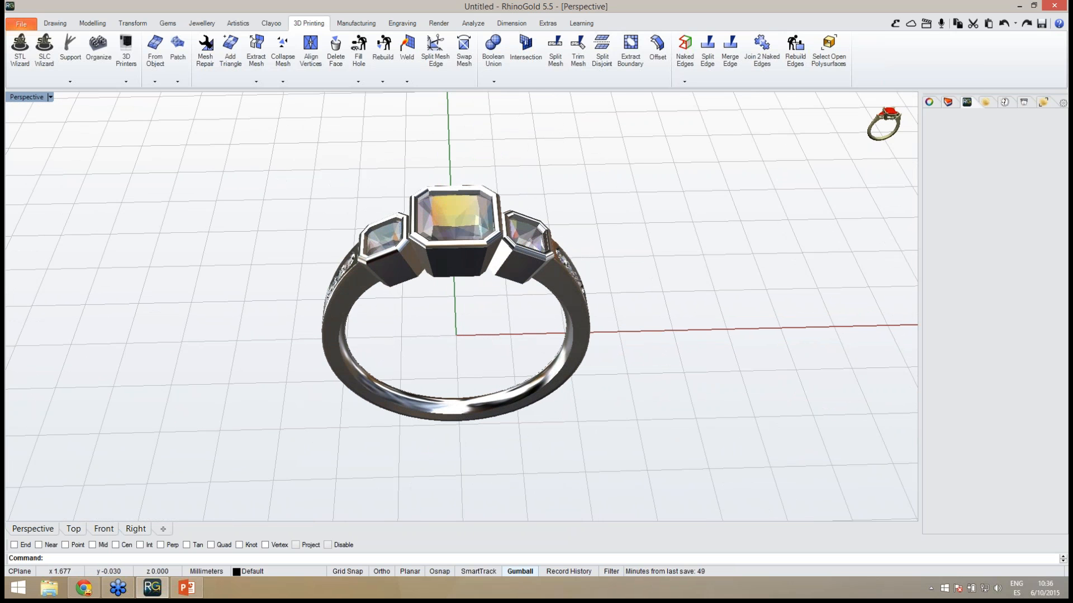
pyautogui.click(452, 225)
pyautogui.click(483, 251)
pyautogui.middleClick(476, 350)
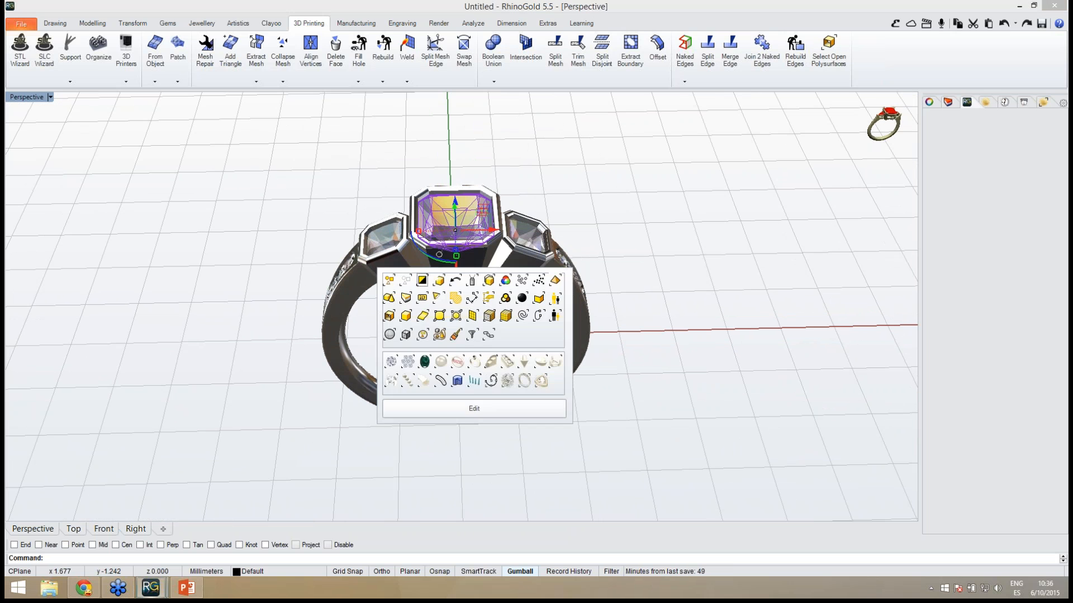
pyautogui.click(466, 408)
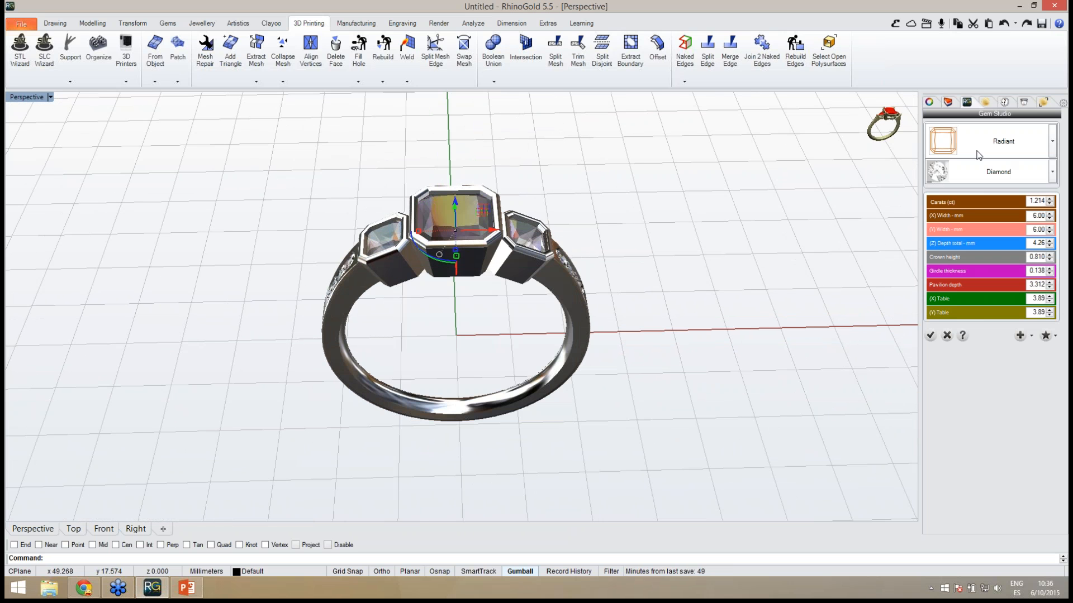
pyautogui.doubleClick(1037, 216)
pyautogui.write('6.5')
pyautogui.press('Return')
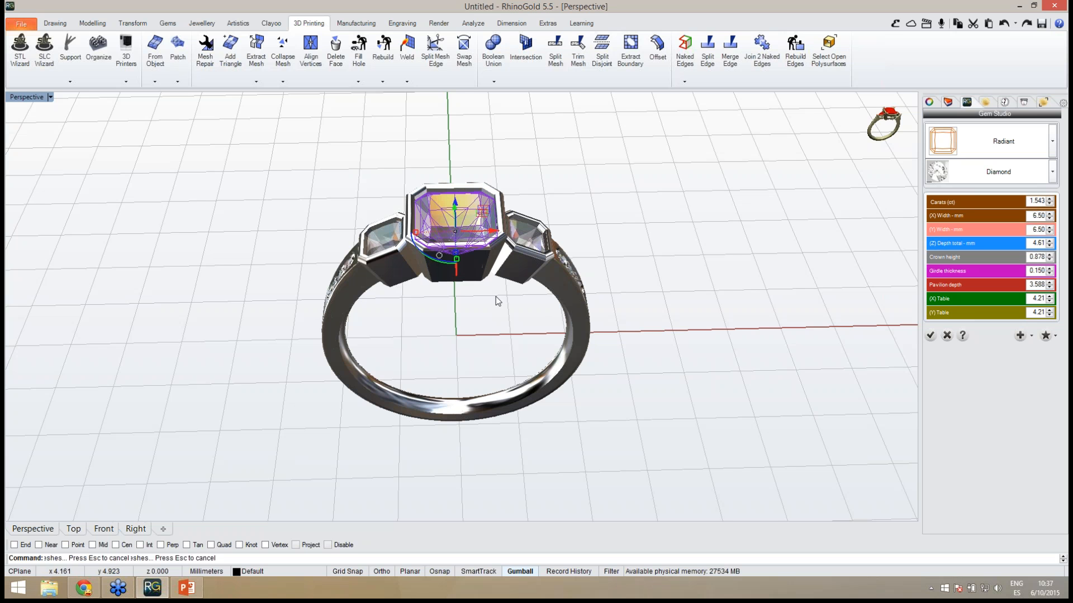
pyautogui.moveTo(500, 319); pyautogui.dragTo(510, 294, button='right')
pyautogui.click(930, 336)
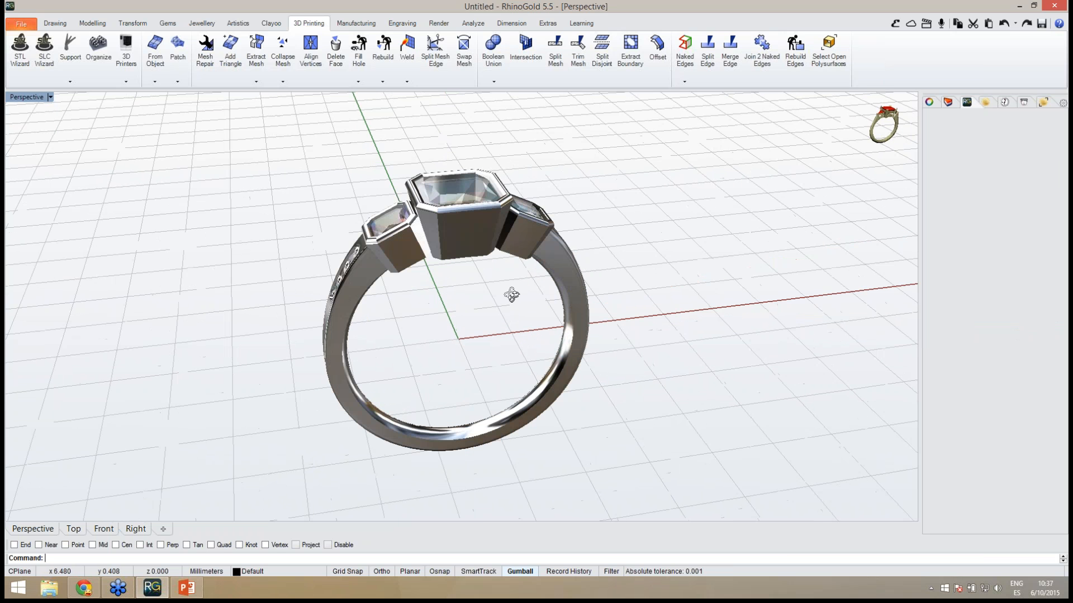
# Step: Edit the centre stone's bezel: widen its upper rim to 0.85 mm and add an outer profile point, shifted slightly outward
pyautogui.click(475, 260)
pyautogui.middleClick(475, 260)
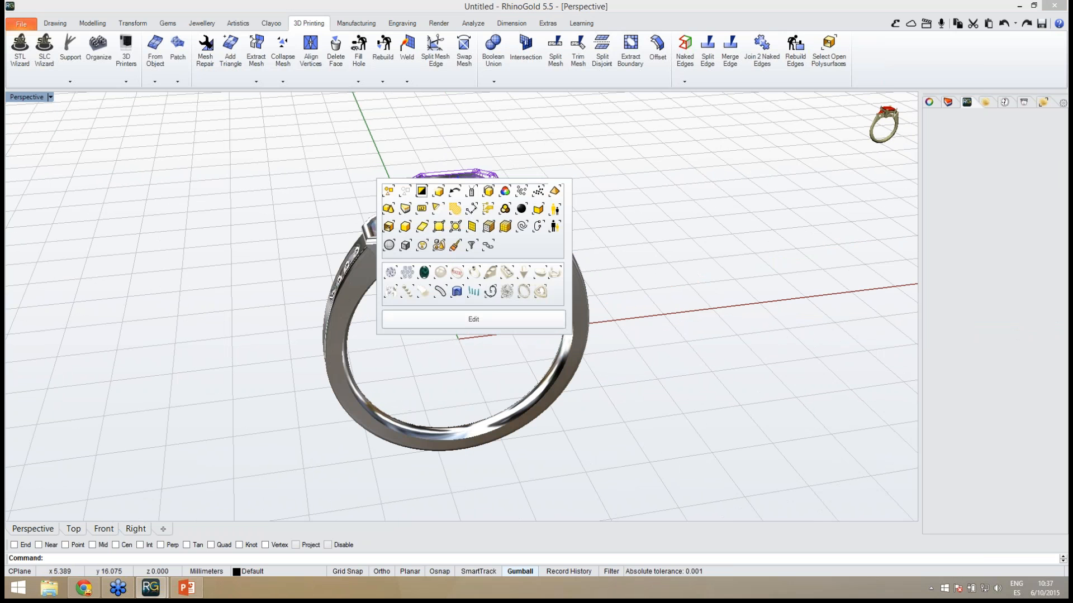
pyautogui.click(478, 318)
pyautogui.scroll(5, 512, 220)
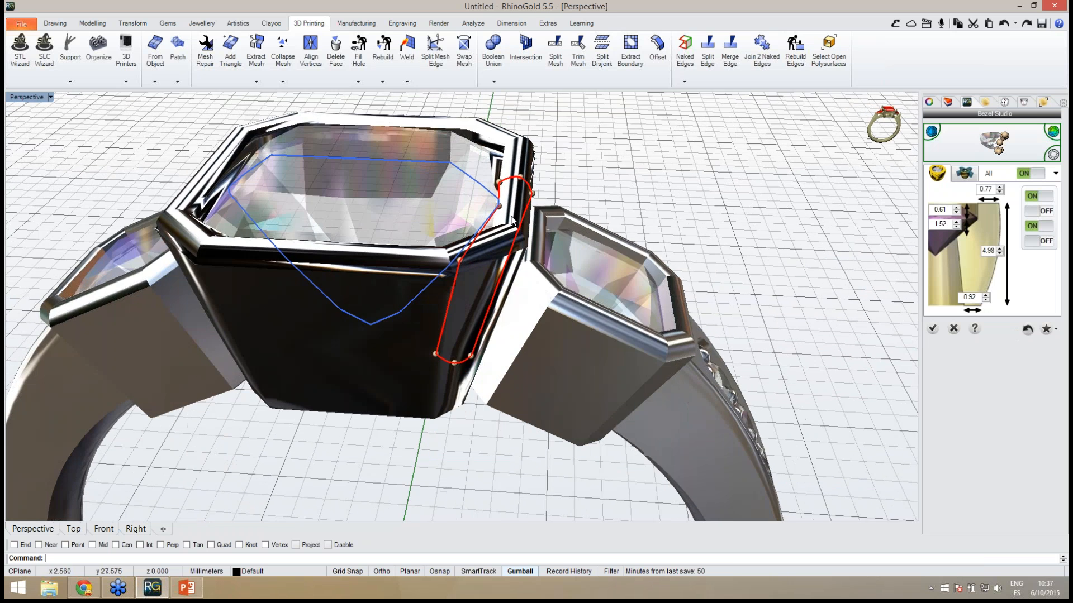
pyautogui.moveTo(511, 216); pyautogui.dragTo(493, 214, button='right')
pyautogui.moveTo(504, 210); pyautogui.dragTo(508, 210)
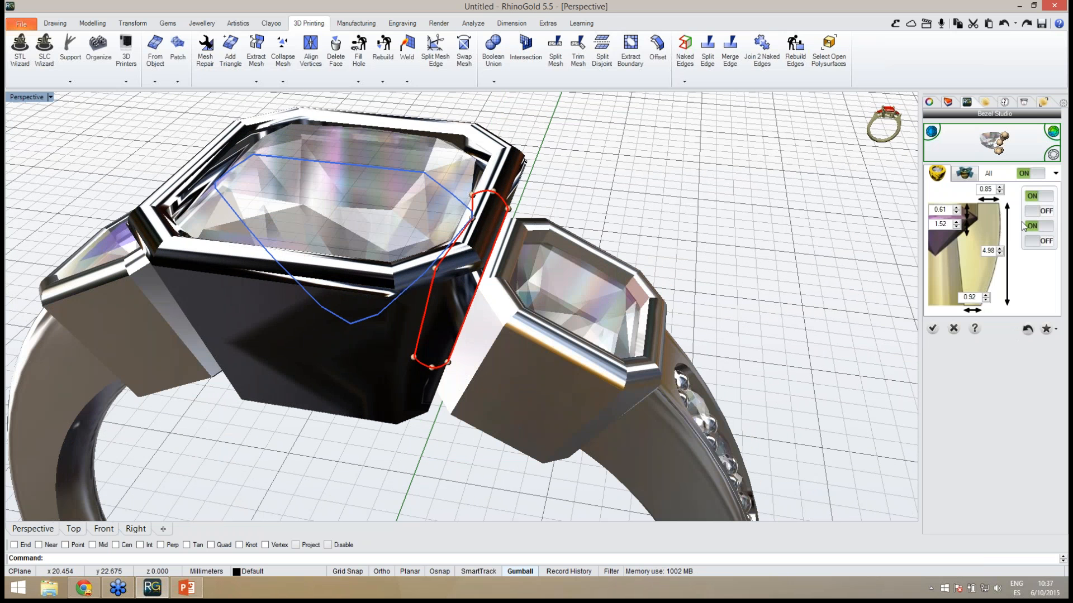
pyautogui.click(1039, 211)
pyautogui.moveTo(475, 291); pyautogui.dragTo(480, 292)
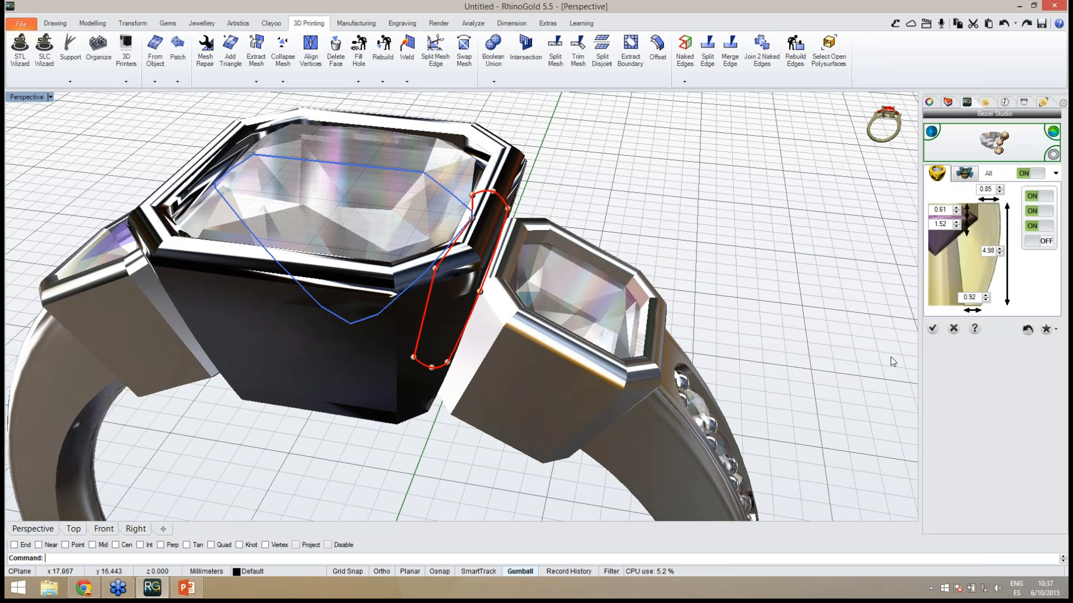
pyautogui.click(933, 329)
# Step: Open the ring shank for editing and turn off the small gems along its shoulders
pyautogui.moveTo(522, 326); pyautogui.dragTo(560, 319, button='right')
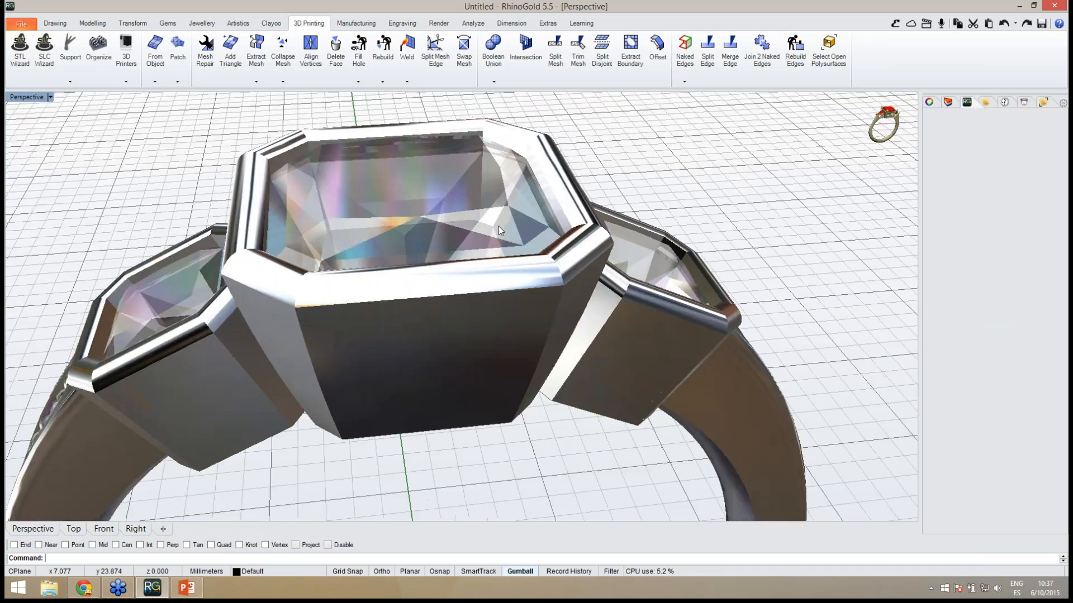
pyautogui.scroll(-9, 482, 305)
pyautogui.moveTo(482, 305); pyautogui.dragTo(389, 364, button='right')
pyautogui.click(390, 364)
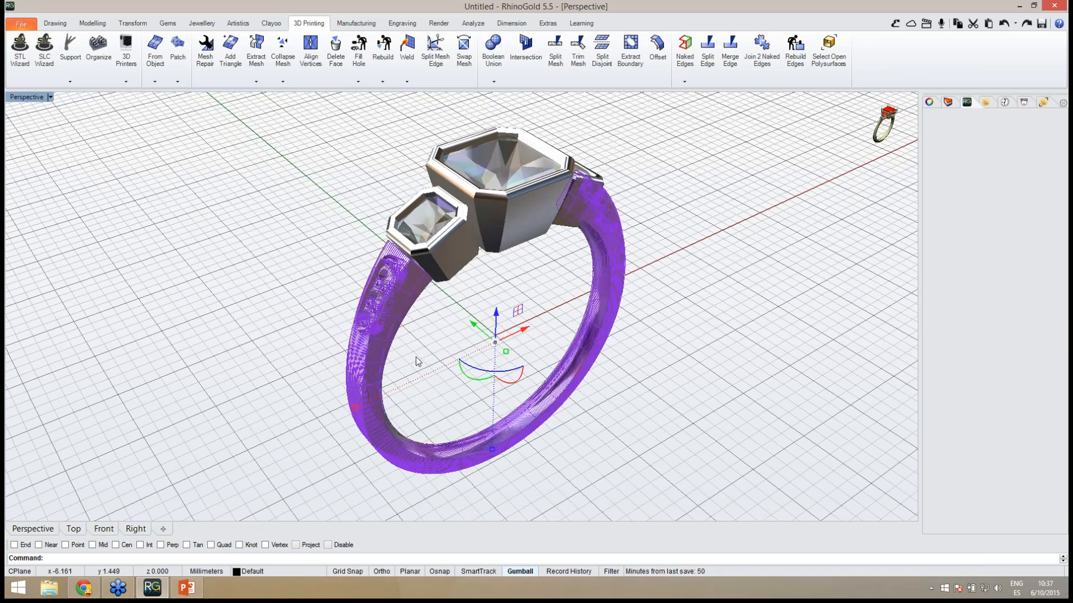
pyautogui.middleClick(415, 363)
pyautogui.click(415, 418)
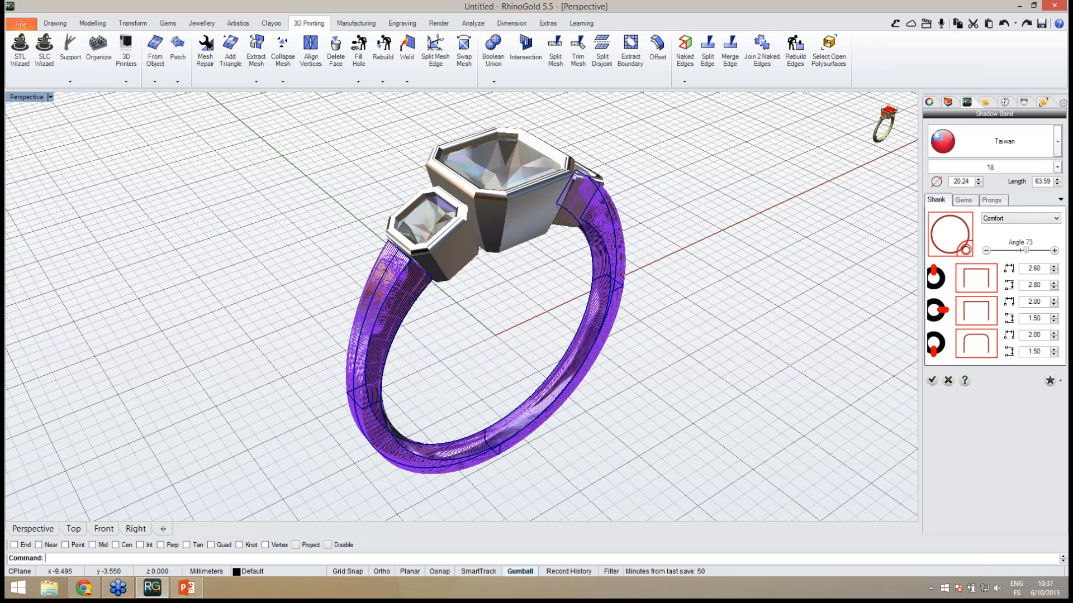
pyautogui.moveTo(430, 343); pyautogui.dragTo(474, 425, button='right')
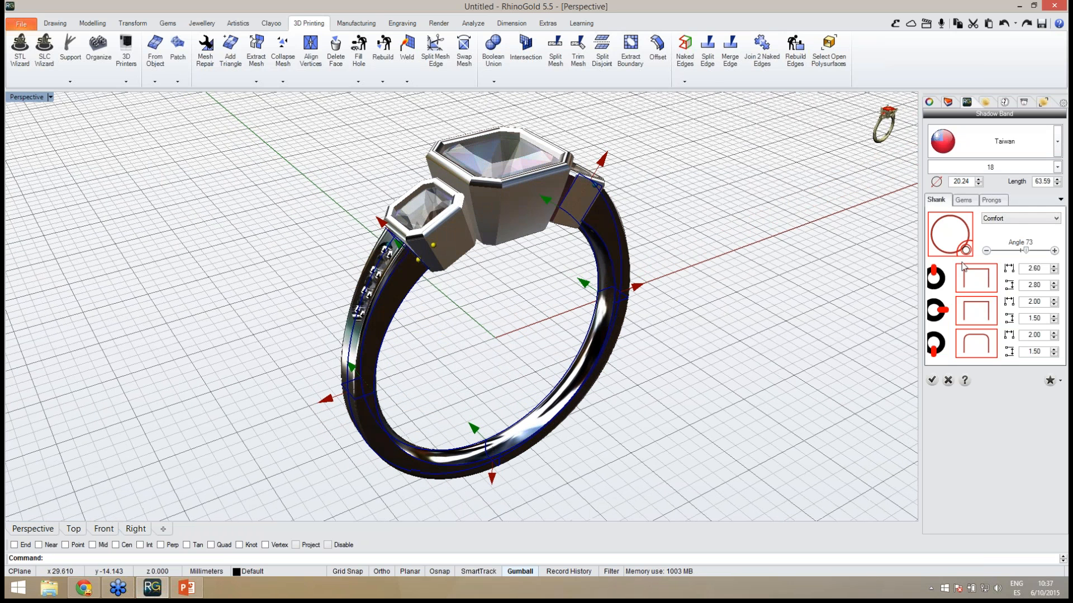
pyautogui.click(973, 204)
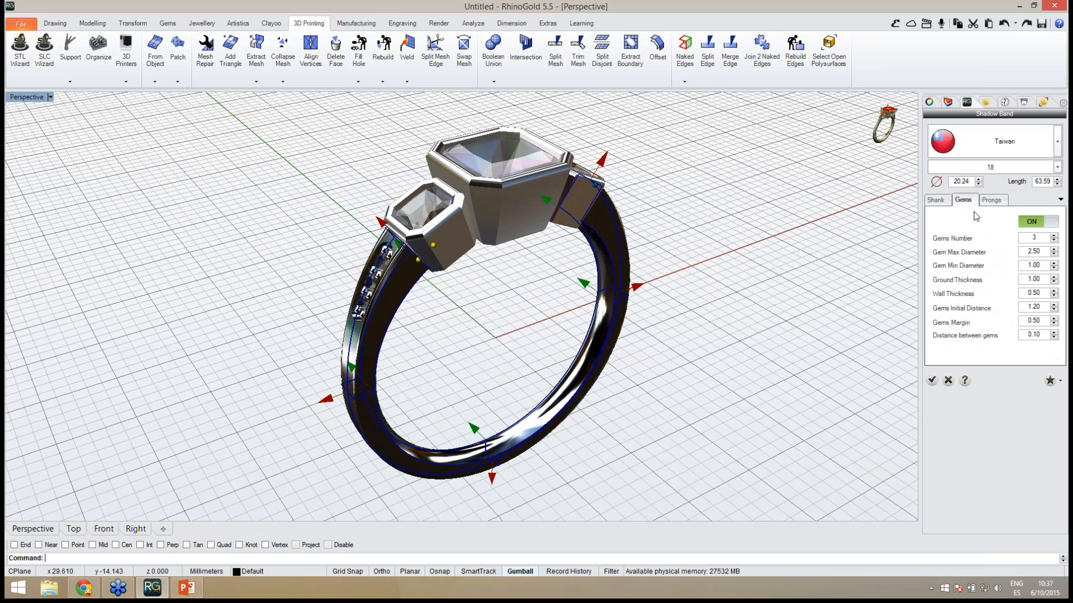
pyautogui.click(1031, 222)
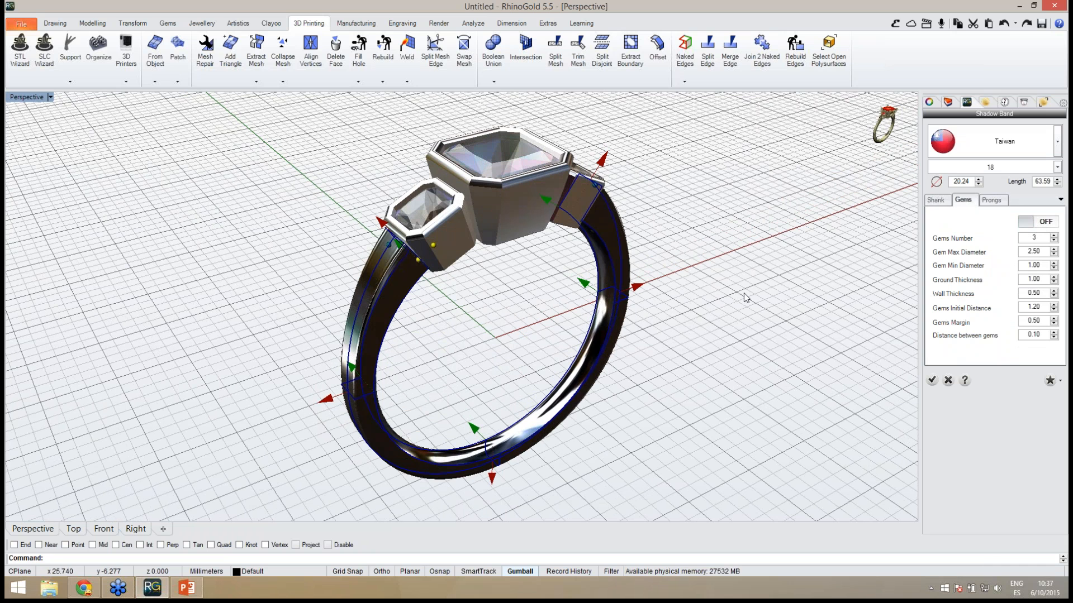
# Step: Adjust the shank's upper ends to an angle of 70 and a thickness of 2.36 mm
pyautogui.moveTo(478, 331)
pyautogui.mouseDown(button='right')
pyautogui.moveTo(589, 285)
pyautogui.moveTo(479, 313)
pyautogui.mouseUp(button='right')
pyautogui.moveTo(424, 258); pyautogui.dragTo(428, 253)
pyautogui.moveTo(456, 324); pyautogui.dragTo(487, 323, button='right')
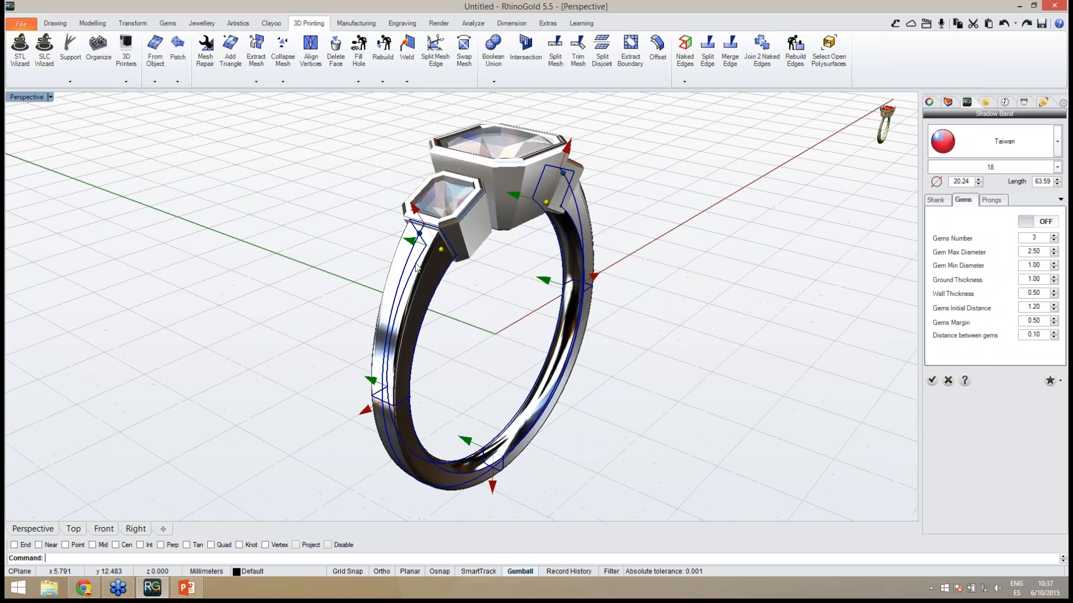
pyautogui.scroll(4, 410, 252)
pyautogui.moveTo(423, 184); pyautogui.dragTo(427, 193)
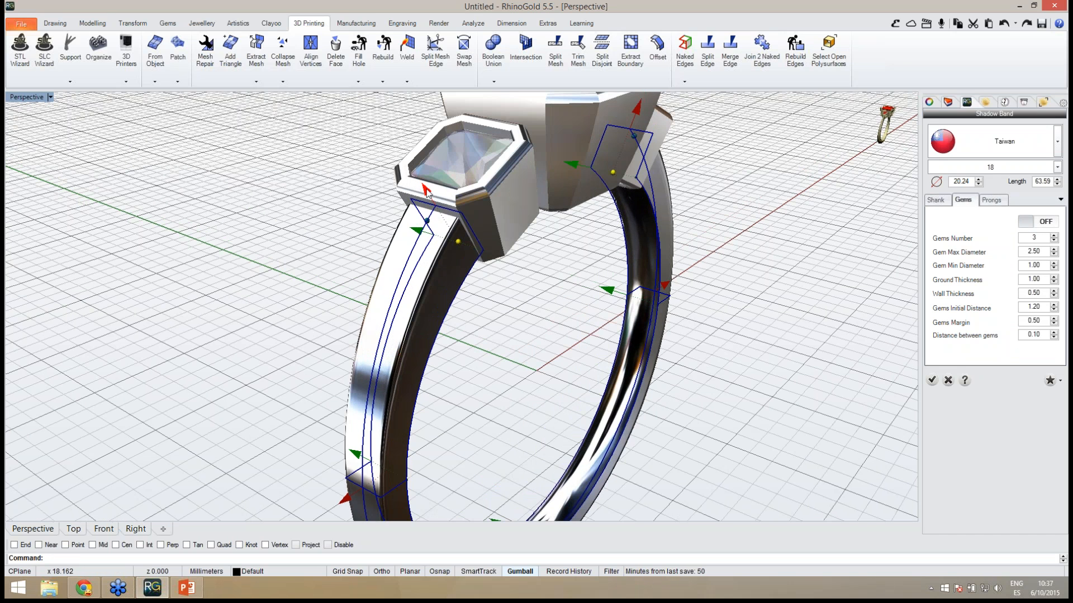
pyautogui.scroll(-5, 434, 302)
pyautogui.moveTo(431, 352); pyautogui.dragTo(552, 412, button='right')
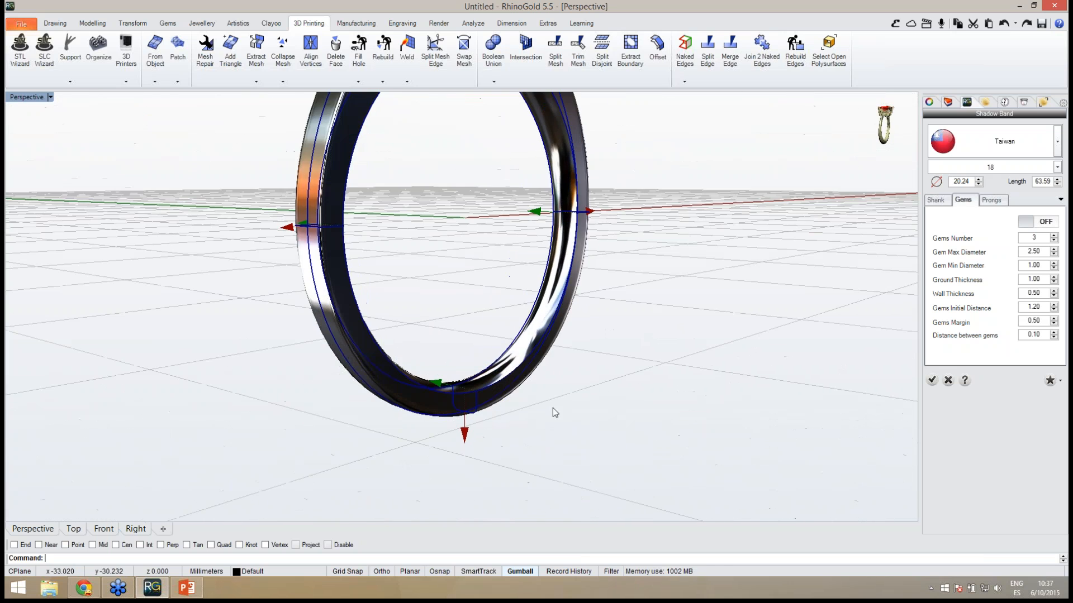
# Step: Assign profile 009 to the bottom section of the shank and apply the shank changes
pyautogui.click(936, 200)
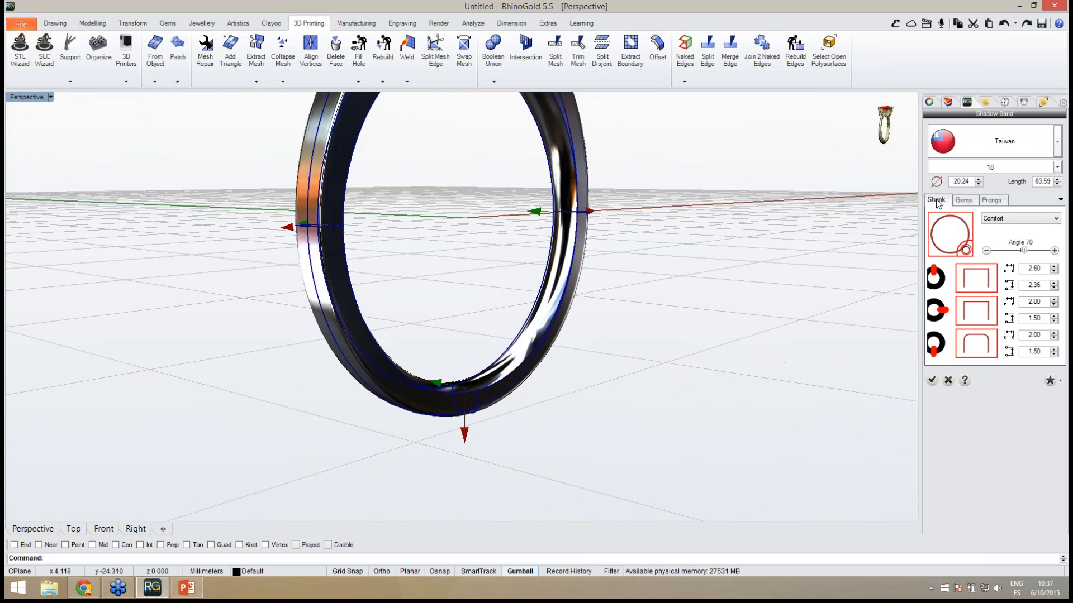
pyautogui.click(982, 345)
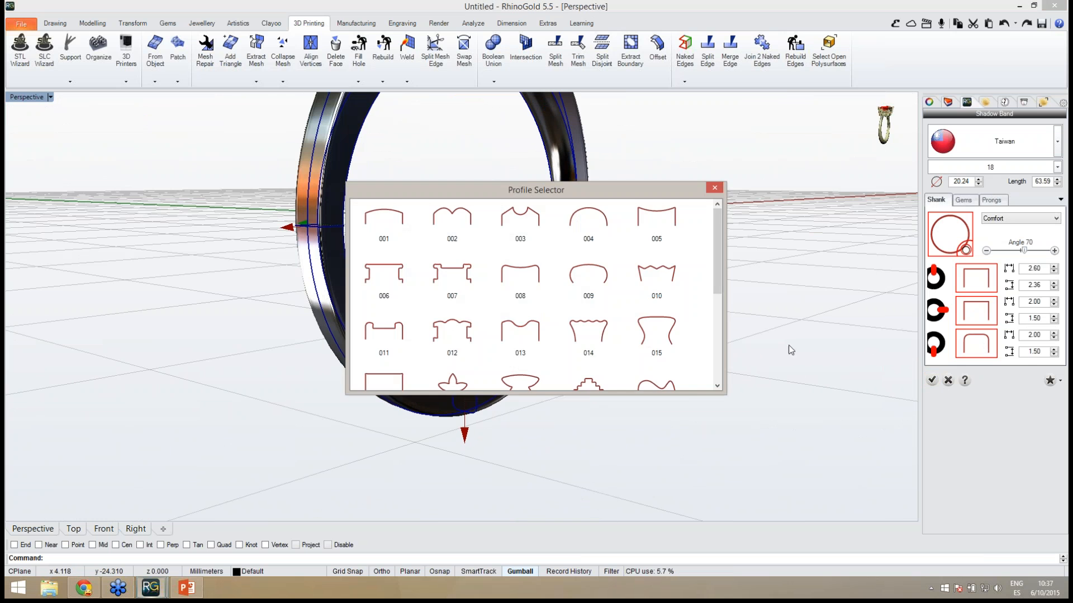
pyautogui.click(602, 277)
pyautogui.moveTo(570, 403); pyautogui.dragTo(494, 366, button='right')
pyautogui.scroll(-4, 581, 444)
pyautogui.scroll(3, 494, 366)
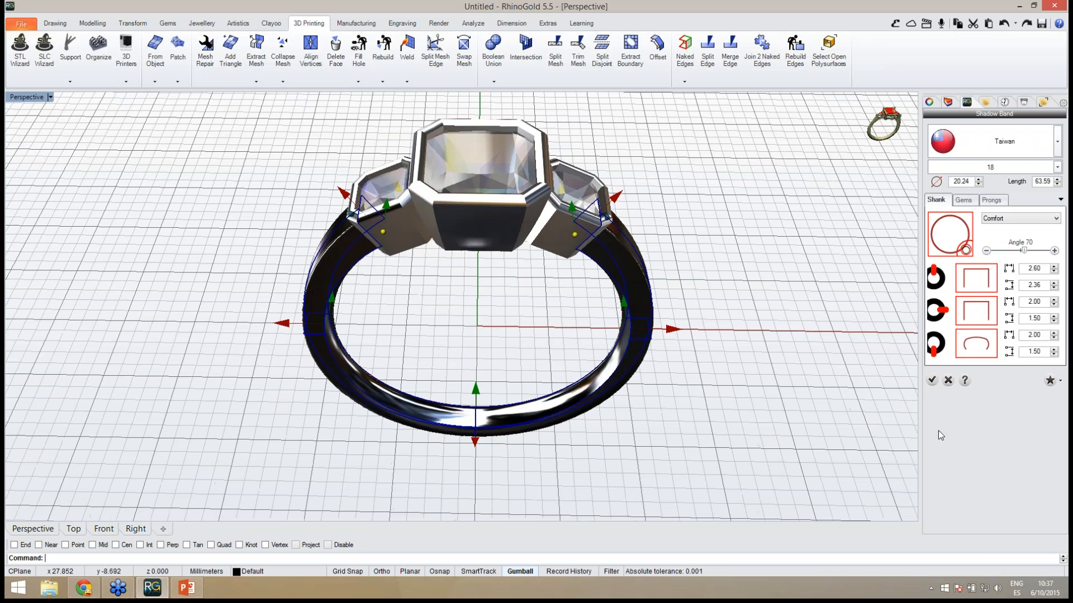
pyautogui.click(932, 382)
pyautogui.moveTo(557, 344); pyautogui.dragTo(520, 447, button='right')
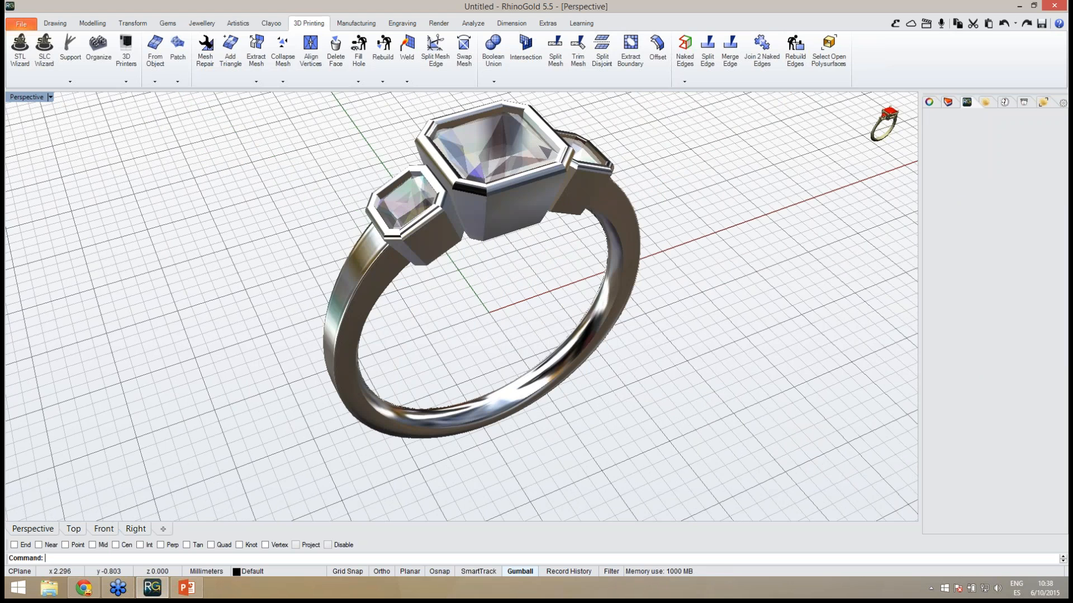
# Step: Apply the Aquamarine gem material to the ring's centre stone
pyautogui.moveTo(530, 361); pyautogui.dragTo(423, 359, button='right')
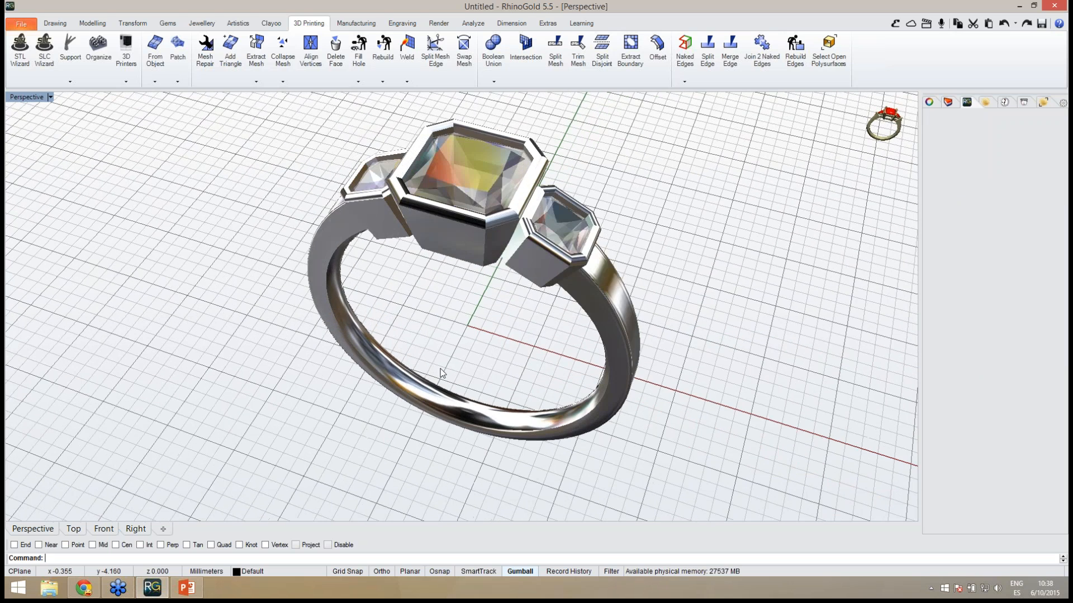
pyautogui.scroll(-2, 446, 364)
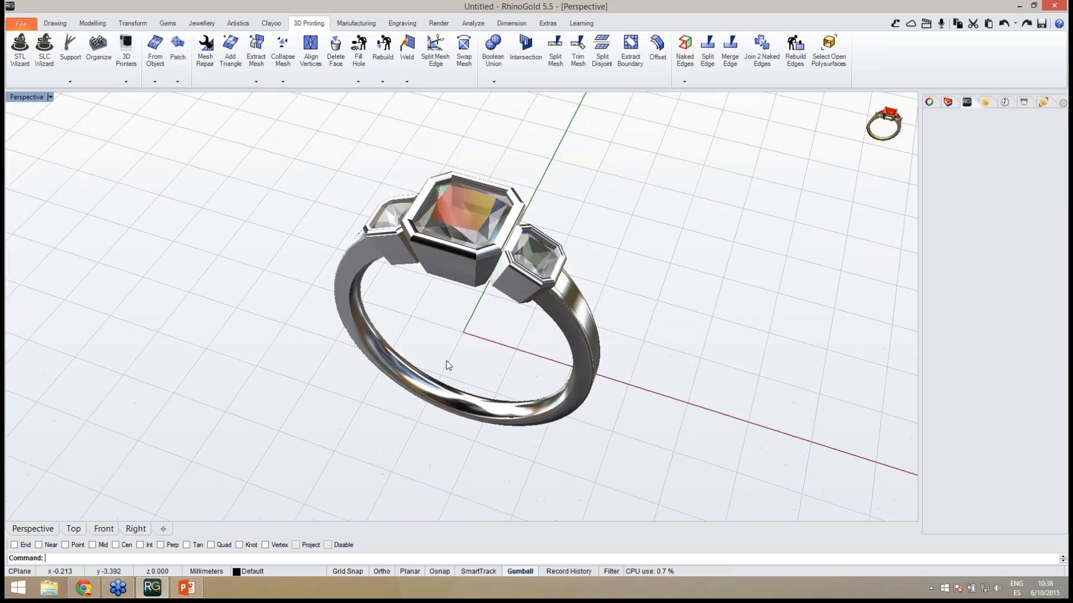
pyautogui.moveTo(441, 334); pyautogui.dragTo(500, 341, button='right')
pyautogui.click(484, 231)
pyautogui.click(514, 261)
pyautogui.click(987, 103)
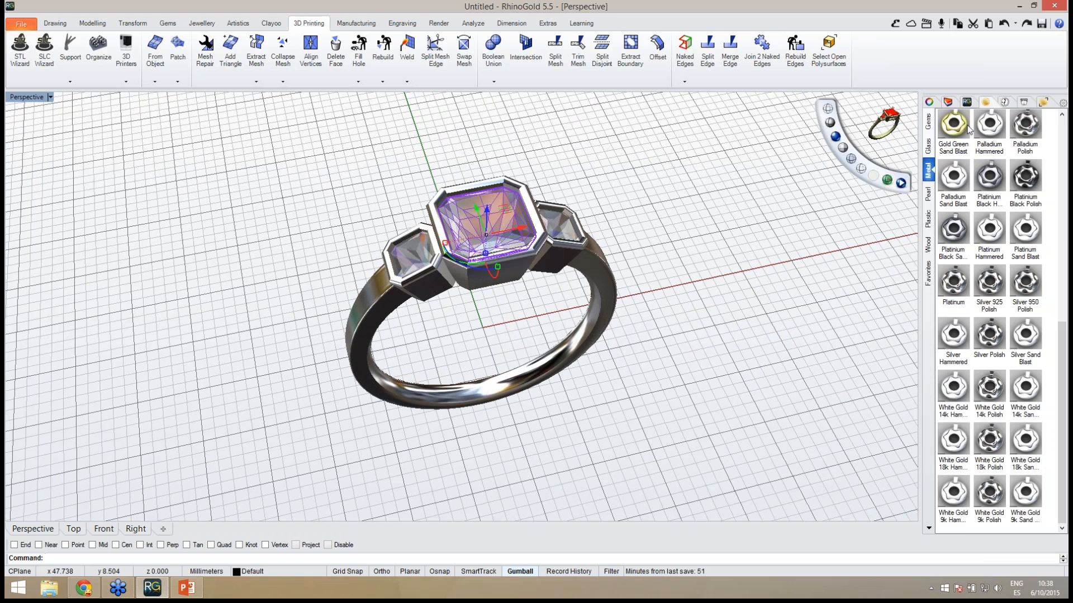
pyautogui.click(929, 124)
pyautogui.click(1027, 179)
pyautogui.moveTo(728, 349)
pyautogui.mouseDown(button='right')
pyautogui.moveTo(630, 321)
pyautogui.moveTo(722, 338)
pyautogui.mouseUp(button='right')
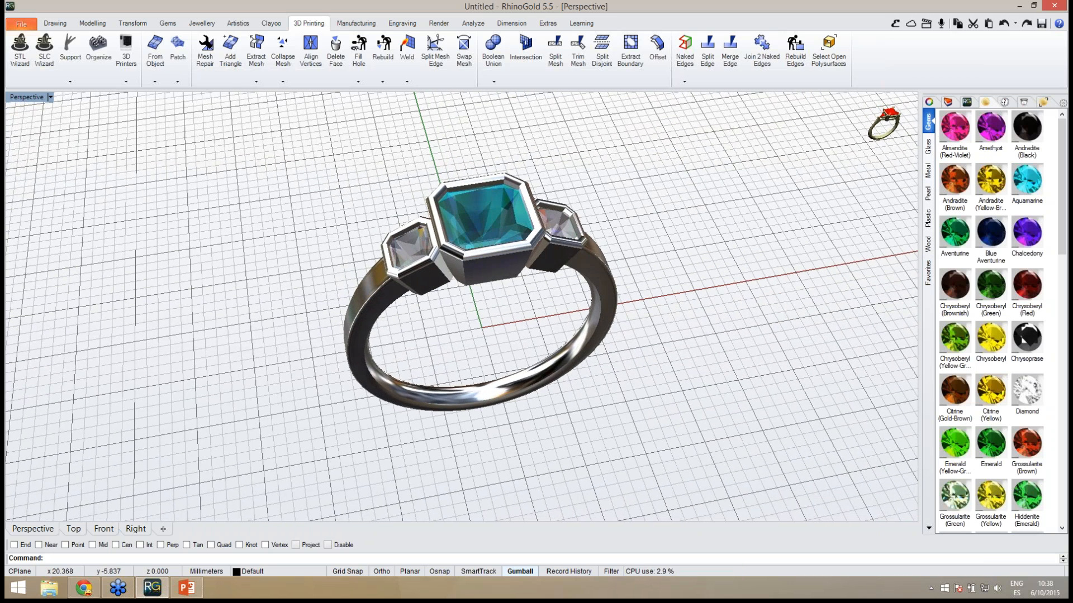
pyautogui.click(199, 26)
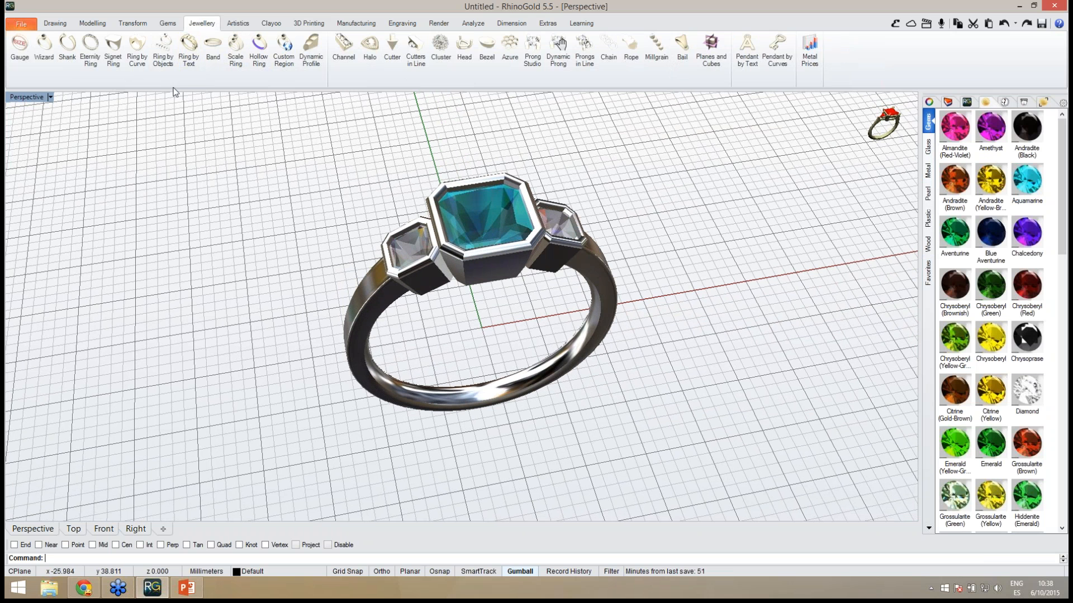
pyautogui.click(168, 24)
pyautogui.click(102, 27)
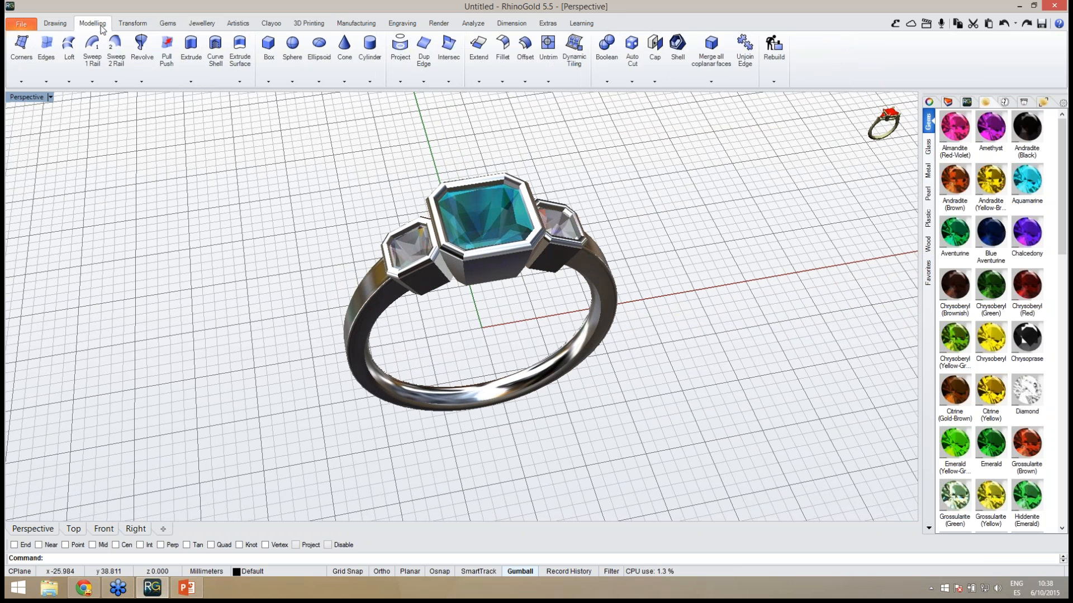
pyautogui.click(167, 23)
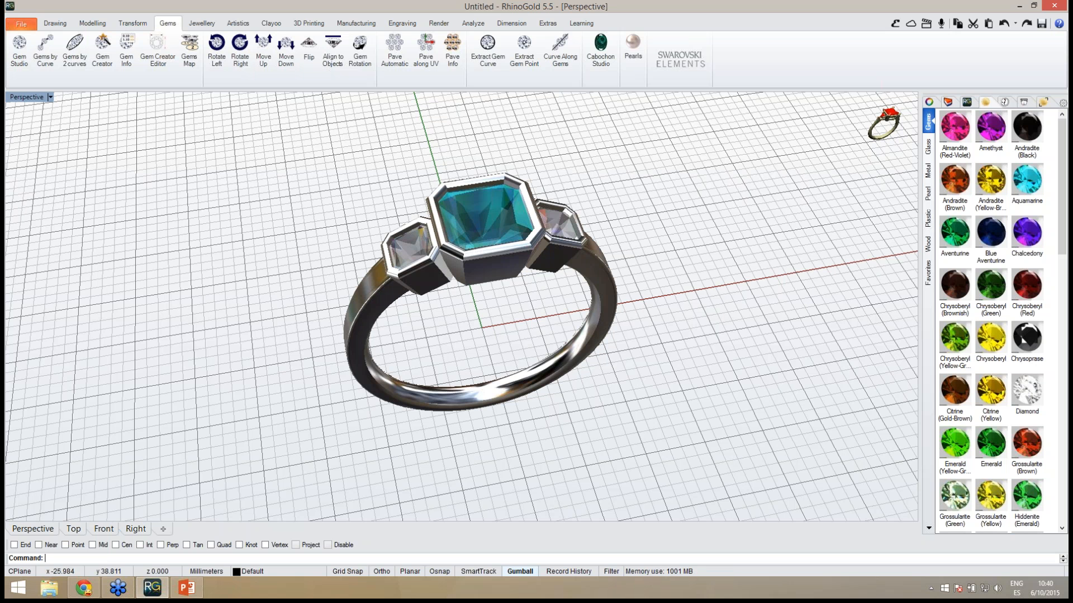
pyautogui.moveTo(462, 335); pyautogui.dragTo(521, 280, button='right')
pyautogui.scroll(3, 469, 305)
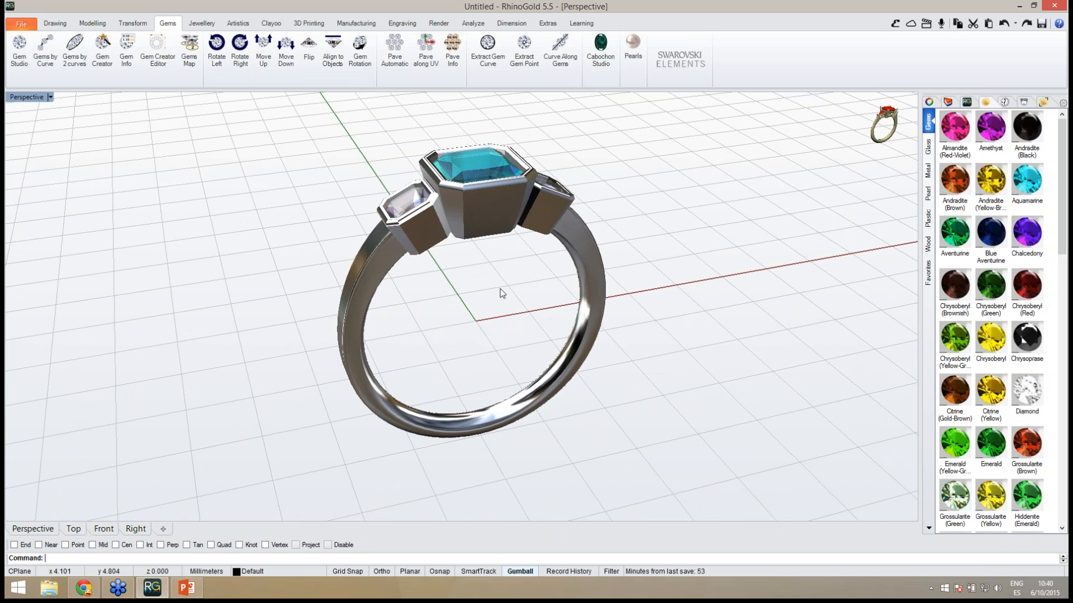
pyautogui.moveTo(500, 289); pyautogui.dragTo(499, 305, button='right')
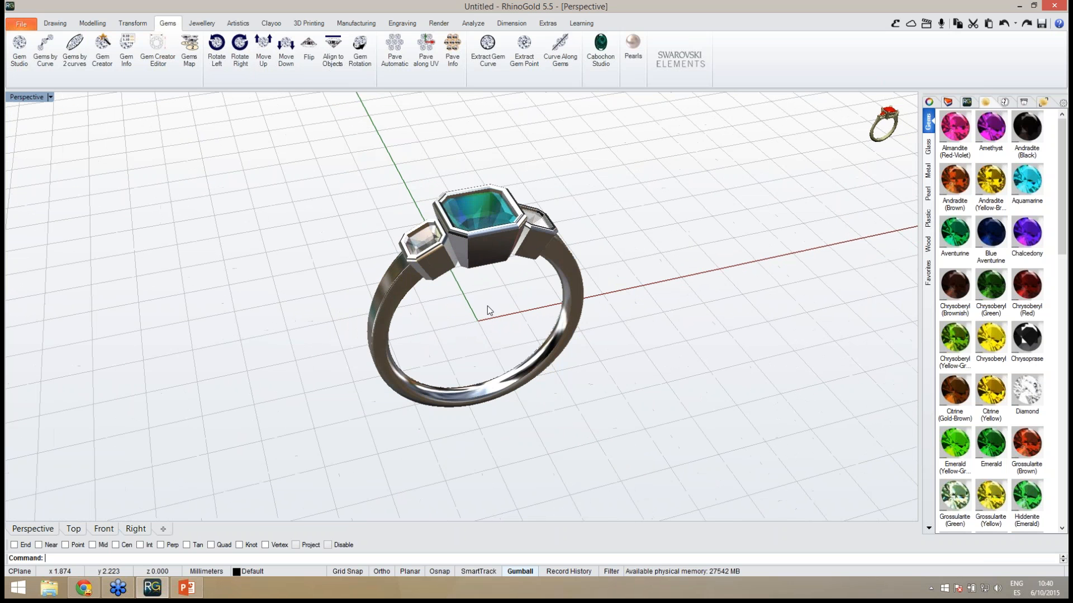
pyautogui.moveTo(487, 306); pyautogui.dragTo(482, 333, button='right')
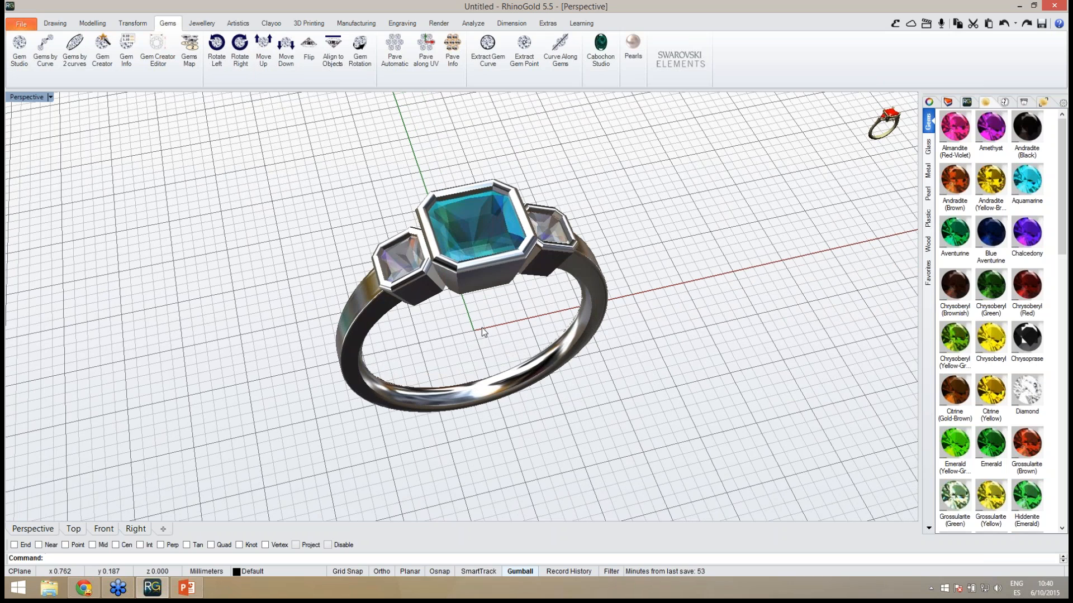
pyautogui.moveTo(483, 346); pyautogui.dragTo(464, 330, button='right')
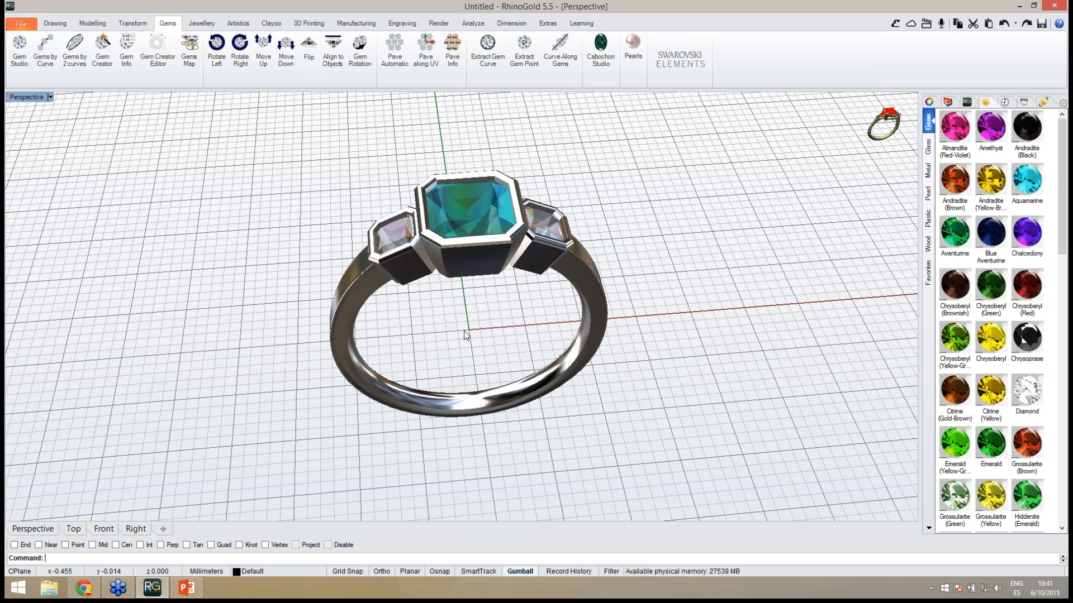
pyautogui.moveTo(468, 335); pyautogui.dragTo(531, 304, button='right')
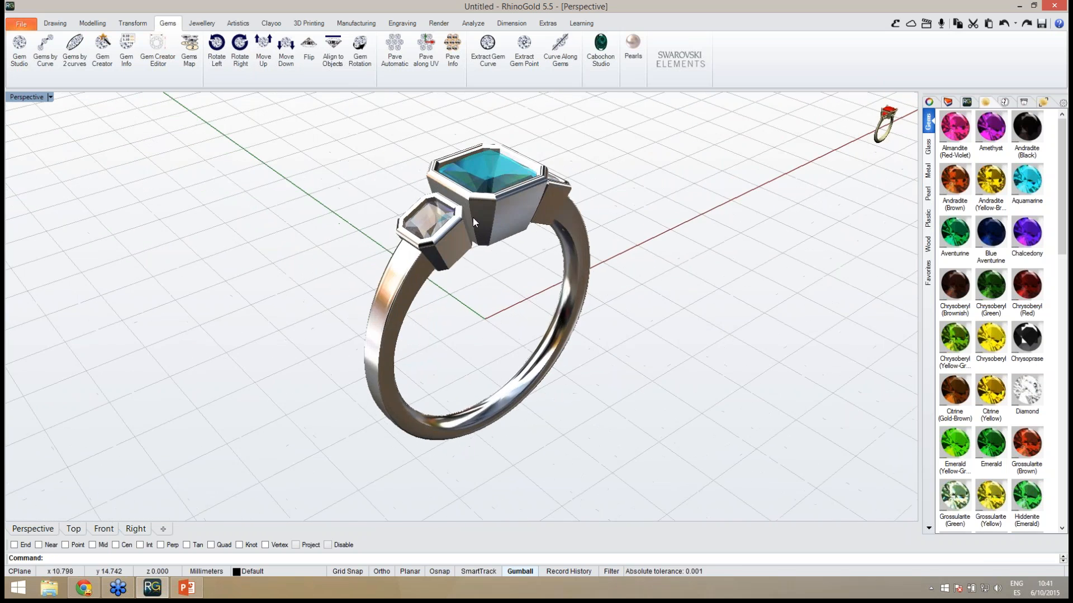
# Step: Inspect the finished three-stone ring from several angles and open the Cloud model library
pyautogui.scroll(5, 472, 216)
pyautogui.scroll(-3, 493, 298)
pyautogui.moveTo(493, 299)
pyautogui.mouseDown(button='right')
pyautogui.moveTo(464, 309)
pyautogui.moveTo(476, 298)
pyautogui.mouseUp(button='right')
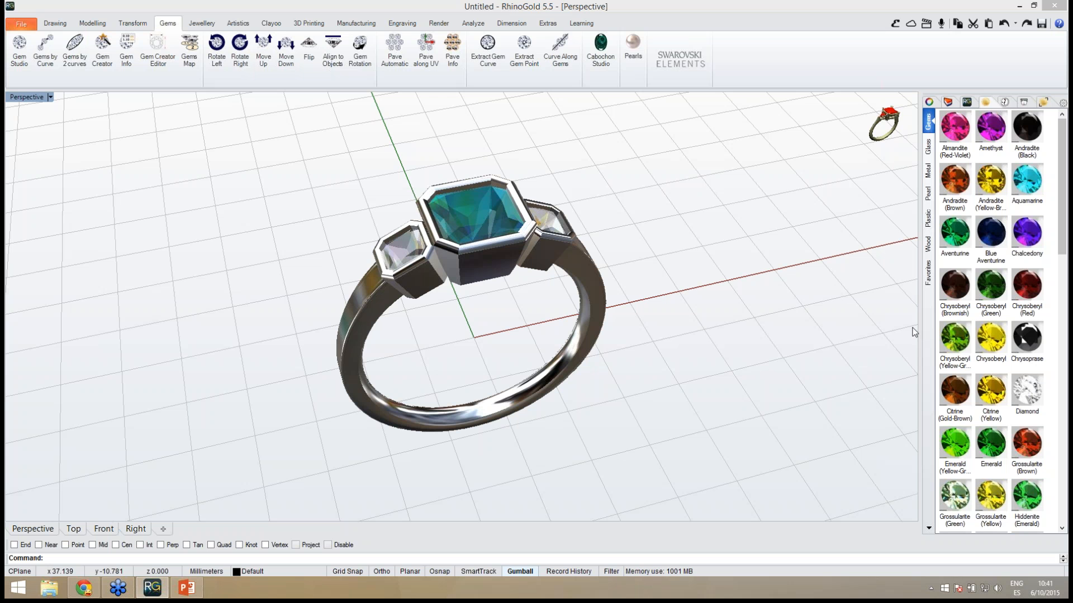
pyautogui.moveTo(753, 320); pyautogui.dragTo(678, 309, button='right')
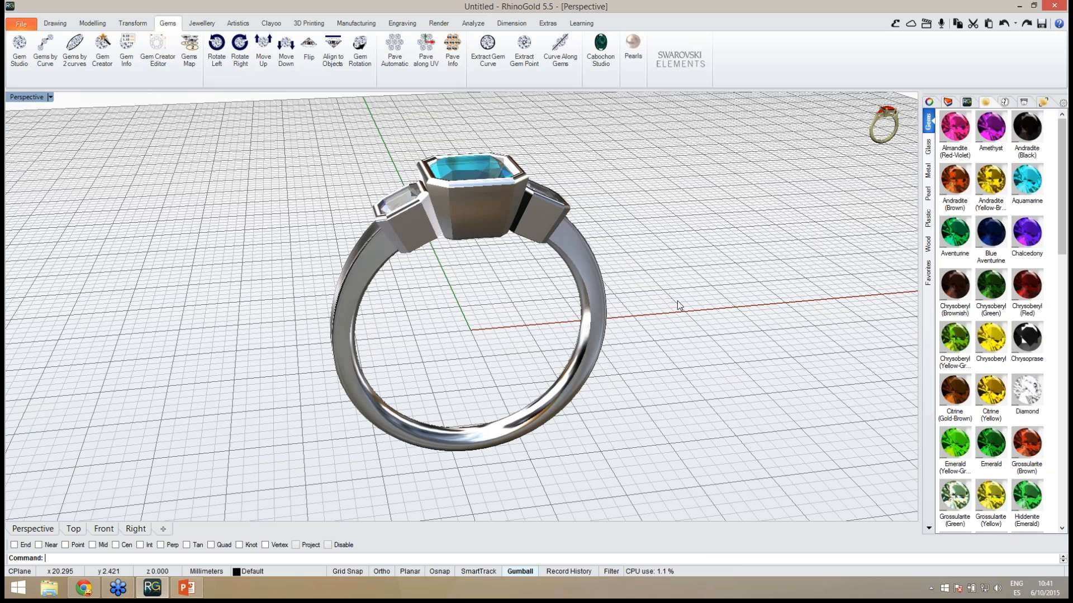
pyautogui.moveTo(641, 258); pyautogui.dragTo(647, 272, button='right')
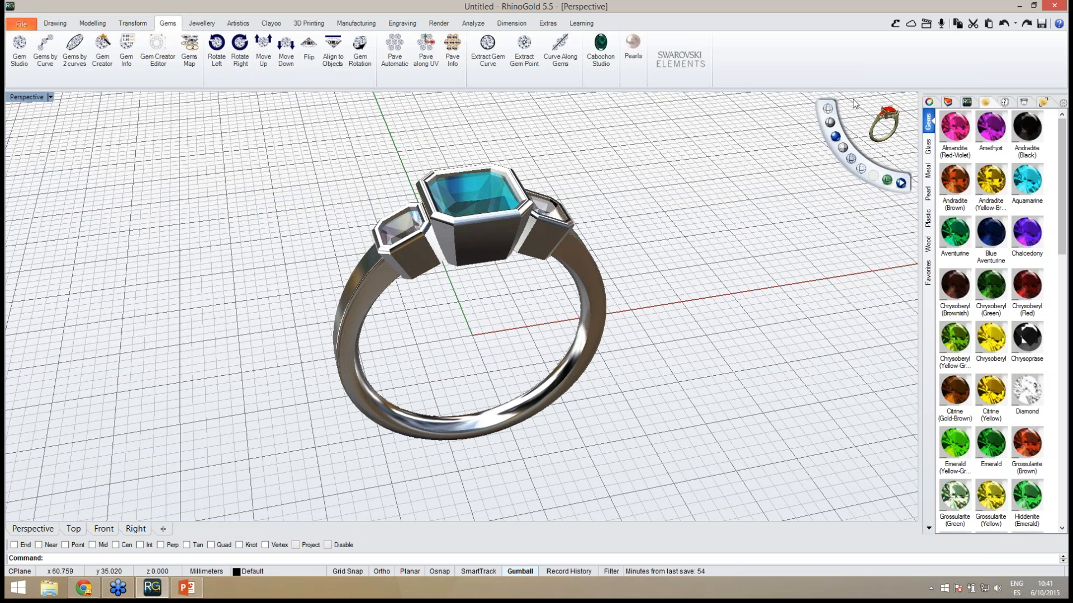
pyautogui.moveTo(684, 203); pyautogui.dragTo(687, 219, button='right')
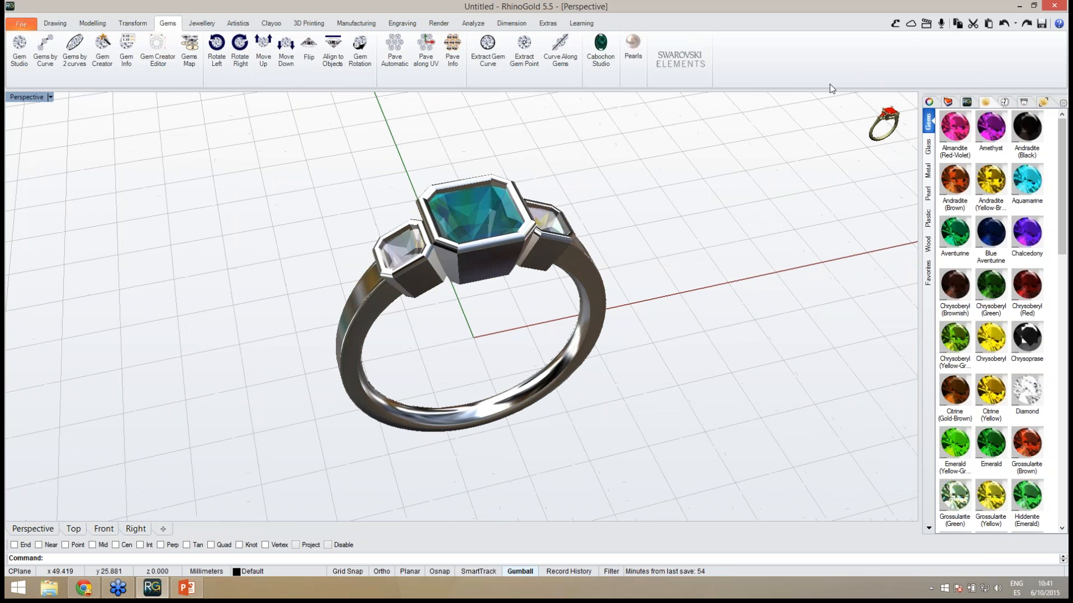
pyautogui.click(911, 25)
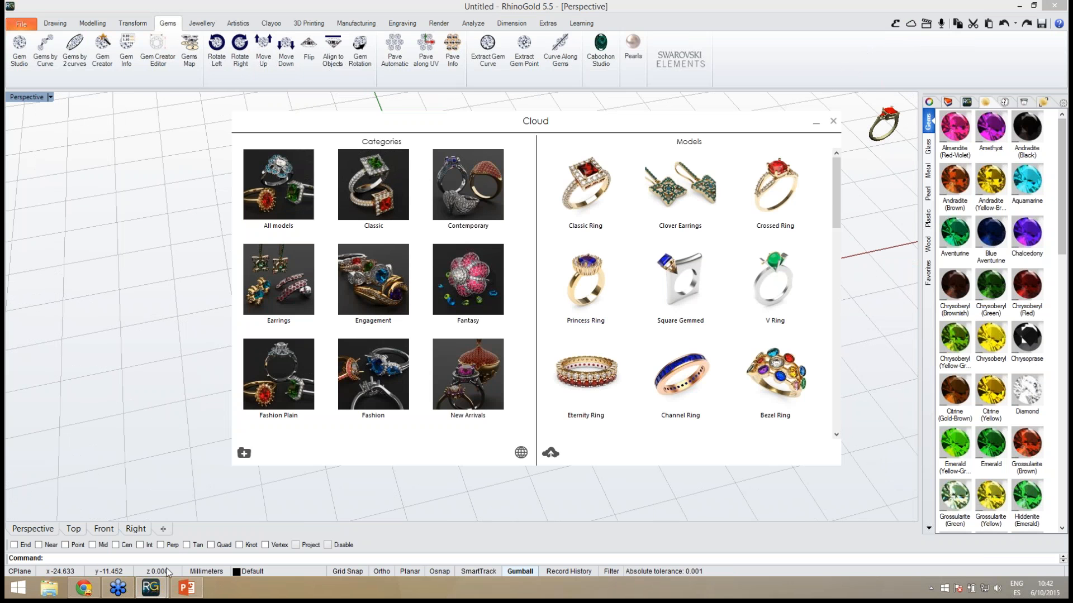
# Step: Switch to Chrome and set the Threelogy Ring's primary metal to Gold 18k White in the online viewer
pyautogui.click(99, 591)
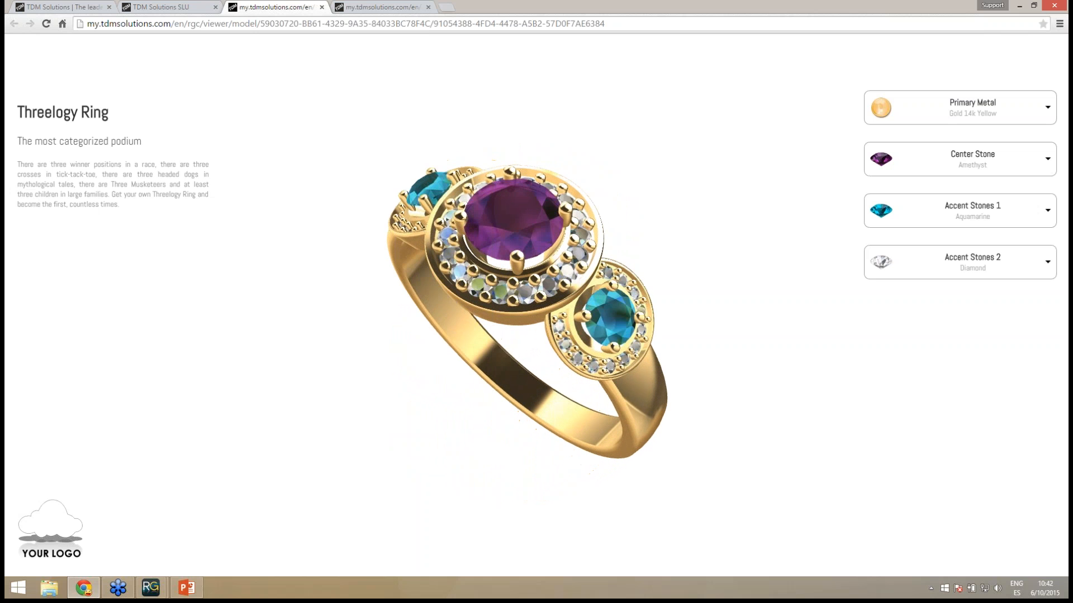
pyautogui.click(969, 118)
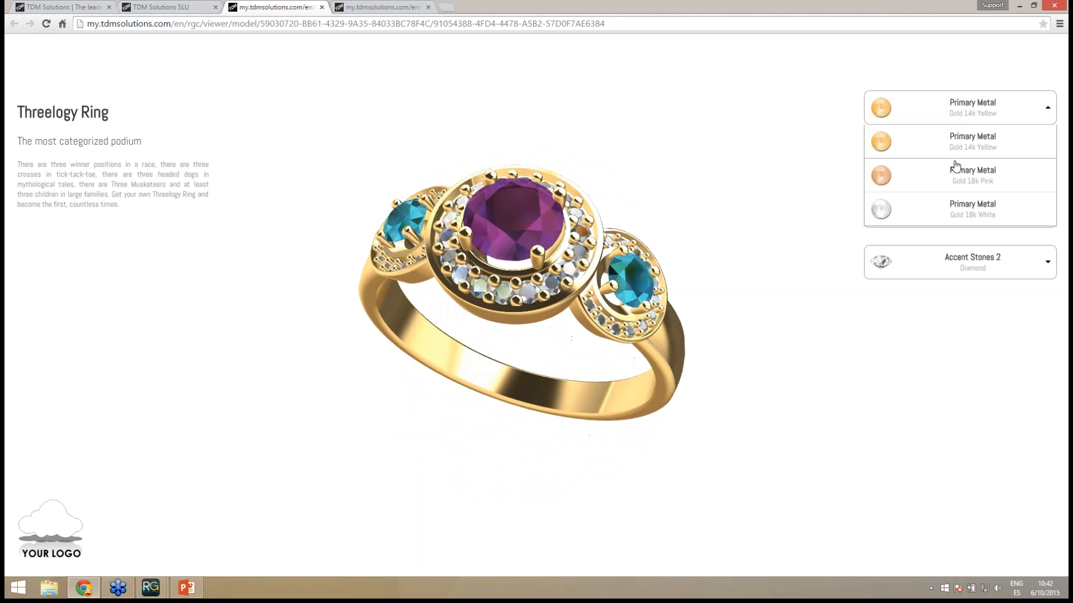
pyautogui.click(953, 207)
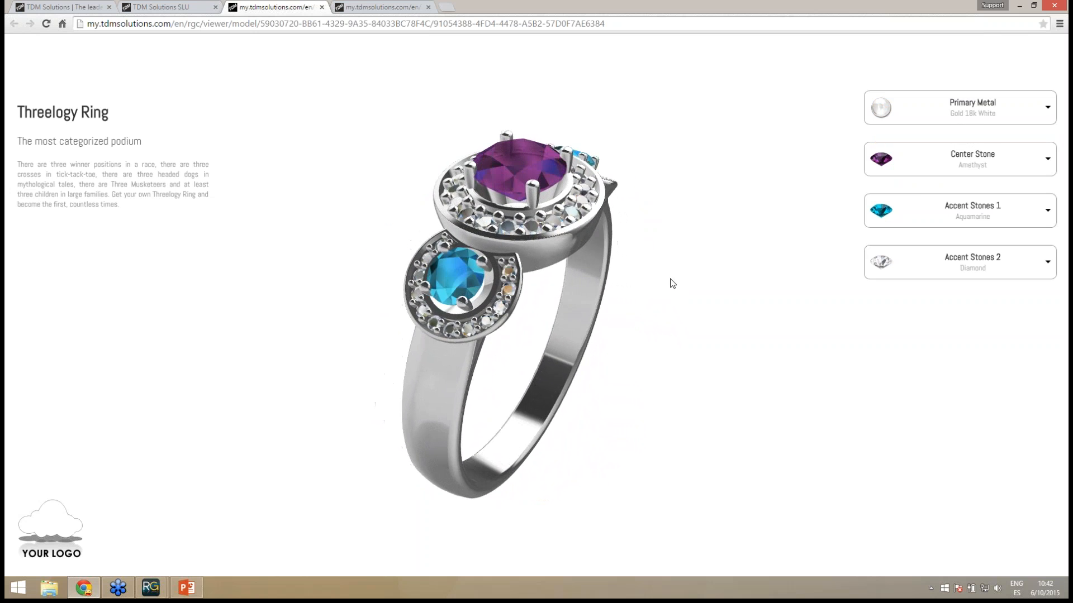
# Step: Change the Threelogy Ring's center stone to Aquamarine and Accent Stones 1 to Sapphire
pyautogui.click(895, 168)
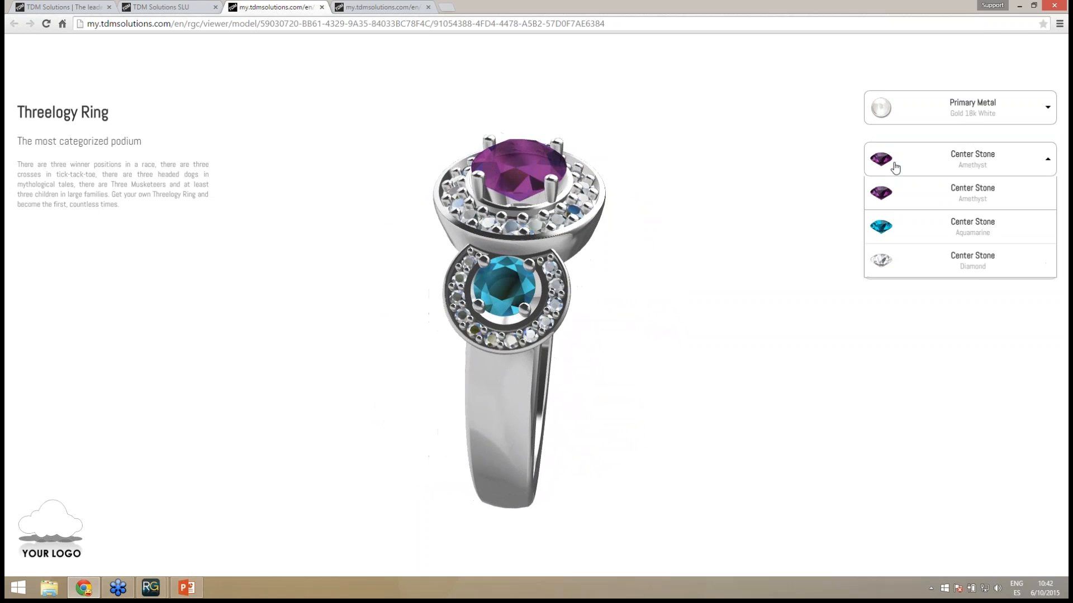
pyautogui.click(890, 226)
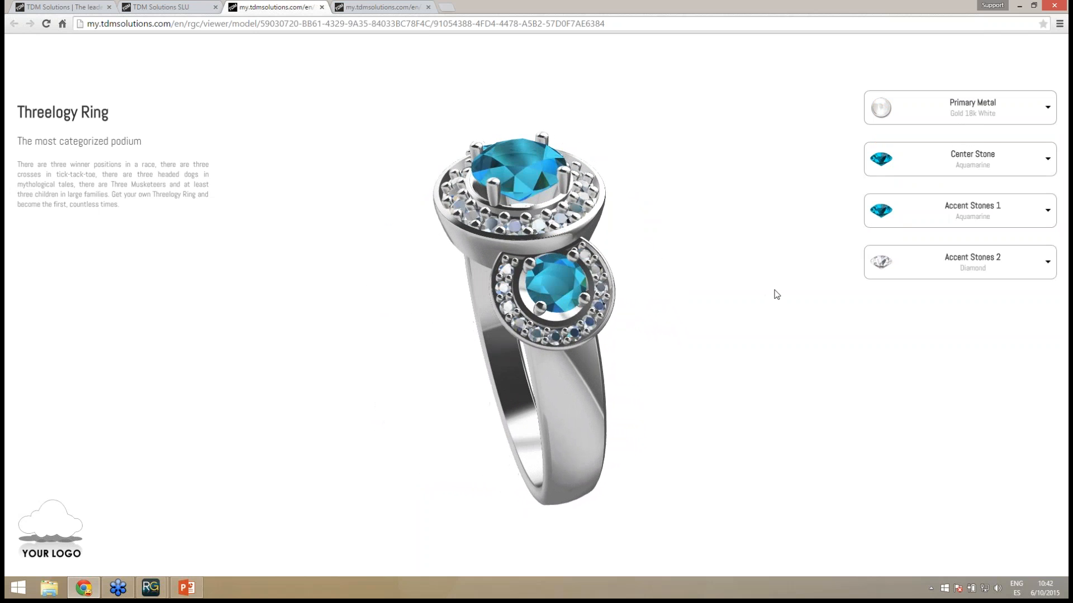
pyautogui.click(905, 211)
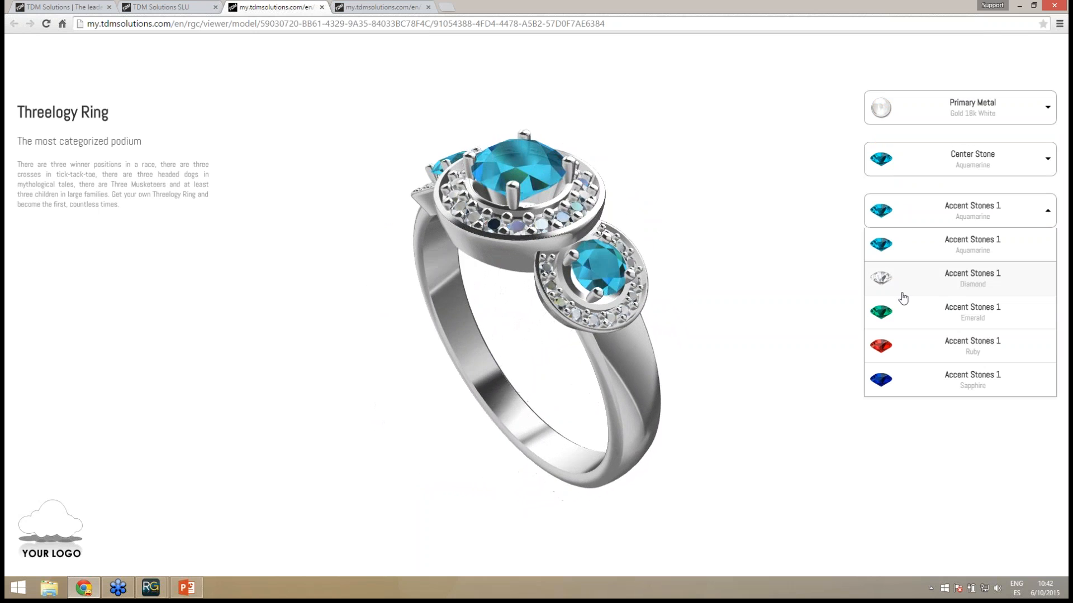
pyautogui.click(901, 376)
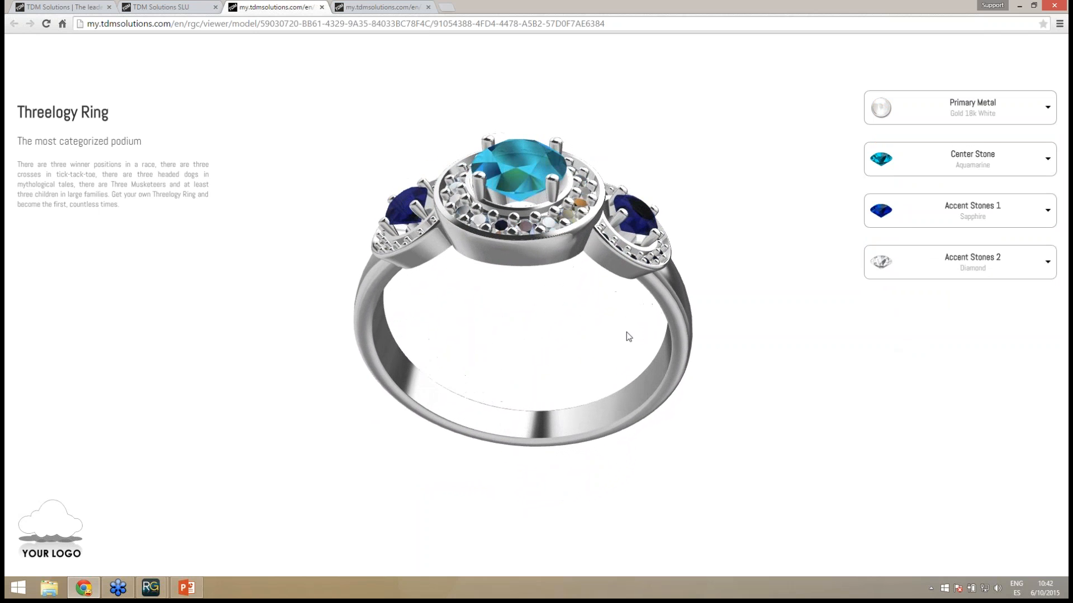
# Step: Try Emerald for Accent Stones 2 and switch them back to Diamond
pyautogui.click(901, 258)
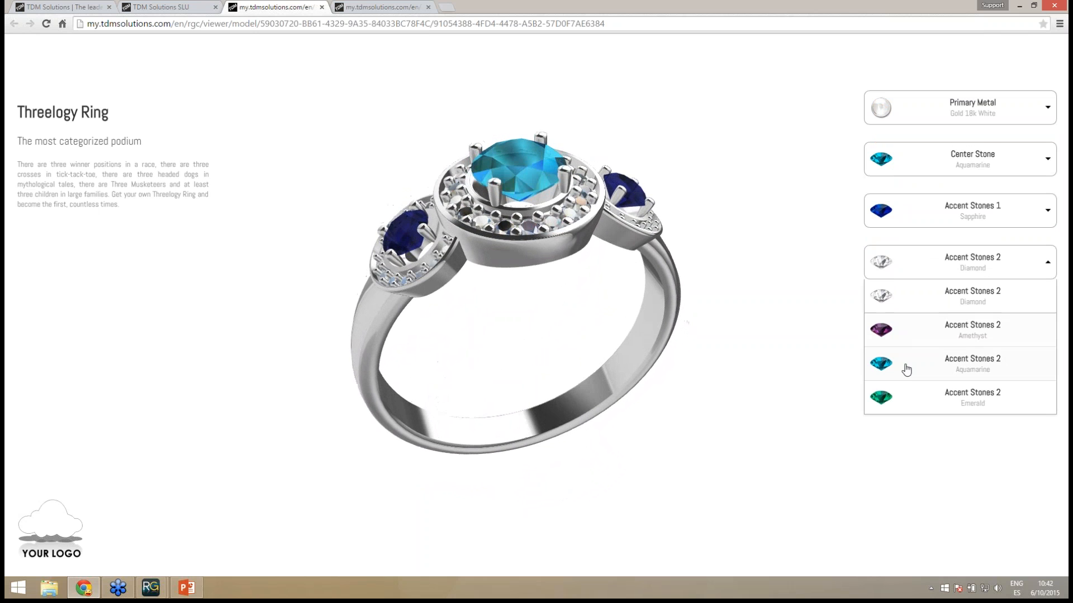
pyautogui.click(906, 394)
pyautogui.click(921, 272)
pyautogui.click(912, 302)
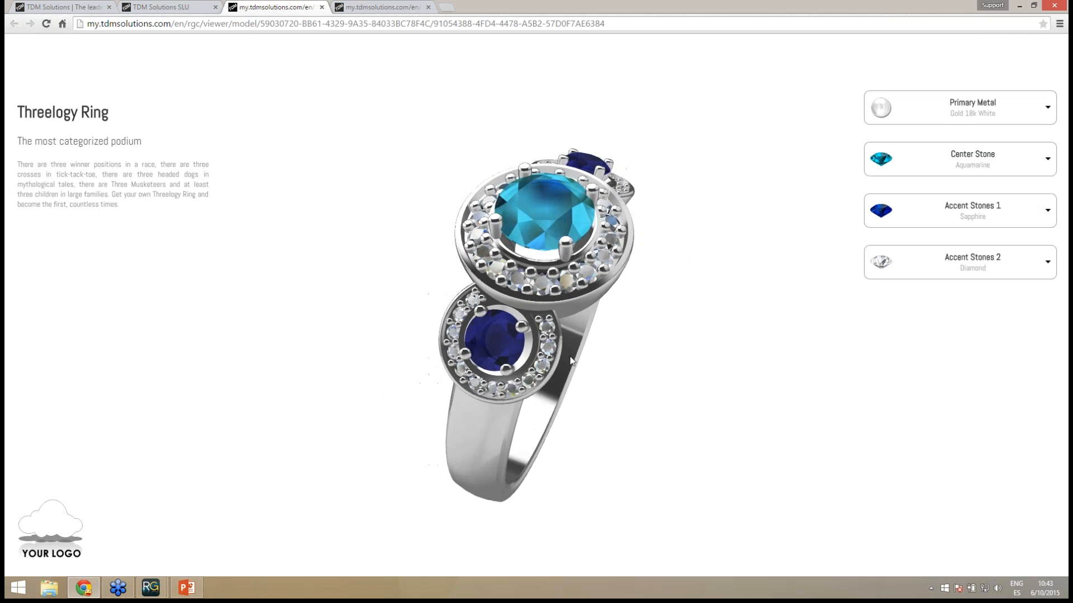
# Step: Examine the configured ring up close, return to RhinoGold and close the Cloud library
pyautogui.moveTo(570, 357); pyautogui.dragTo(593, 211)
pyautogui.scroll(3, 593, 211)
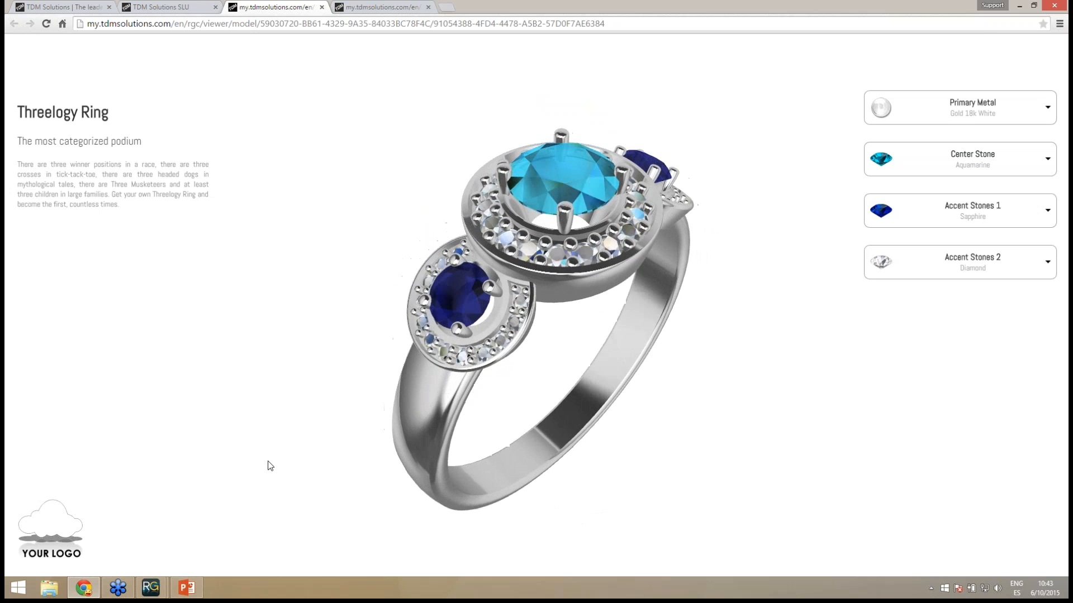
pyautogui.moveTo(162, 596)
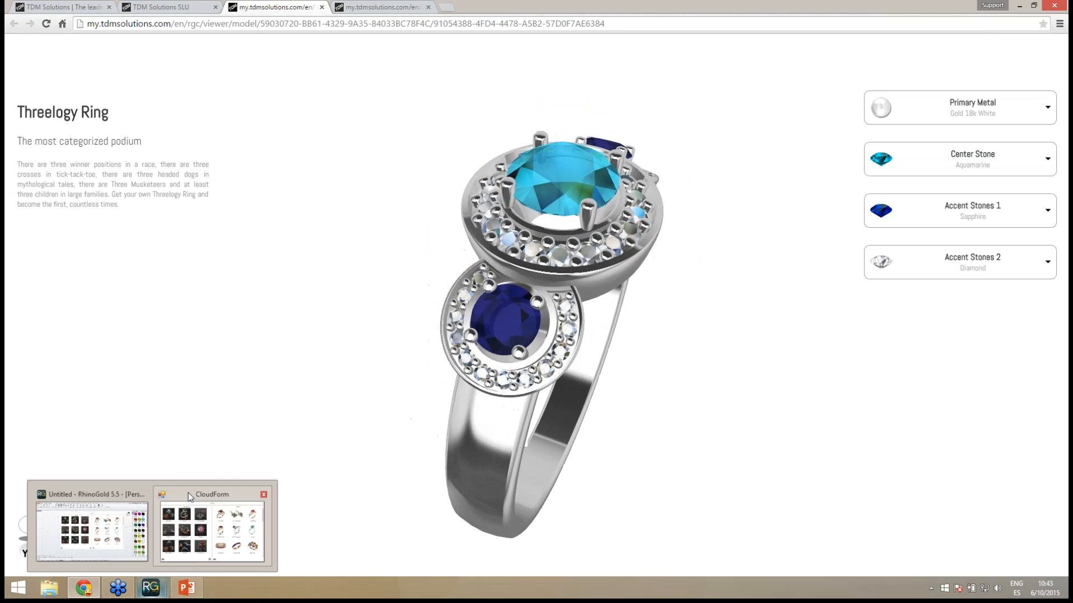
pyautogui.click(212, 528)
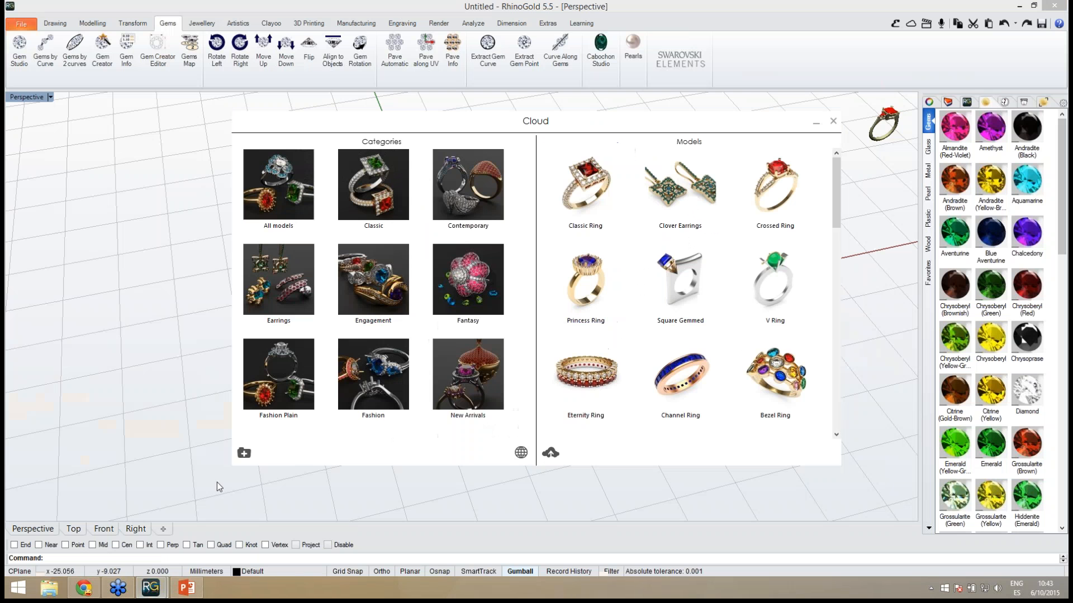
pyautogui.click(834, 121)
# Step: Delete the entire three-stone ring from the Perspective view
pyautogui.moveTo(561, 405); pyautogui.dragTo(515, 350, button='right')
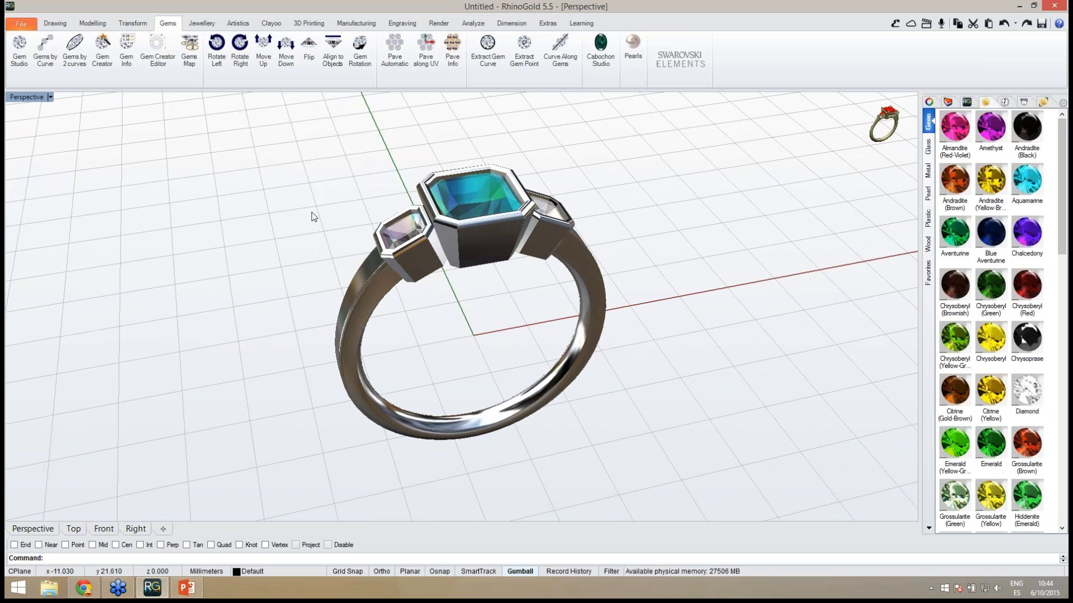
pyautogui.moveTo(275, 122); pyautogui.dragTo(658, 480)
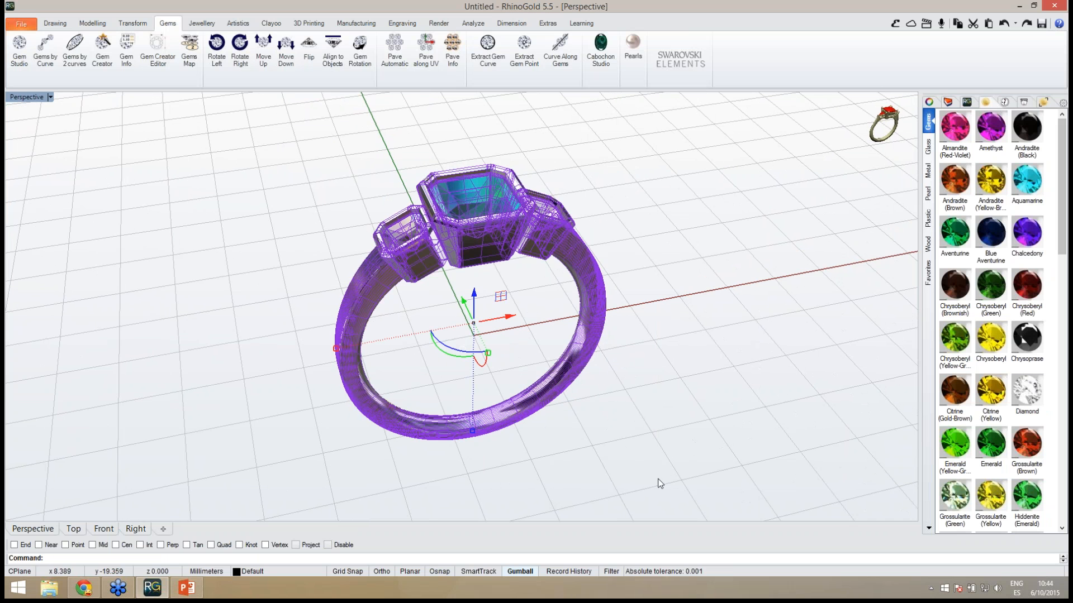
pyautogui.press('Delete')
pyautogui.moveTo(503, 359); pyautogui.dragTo(687, 231, button='right')
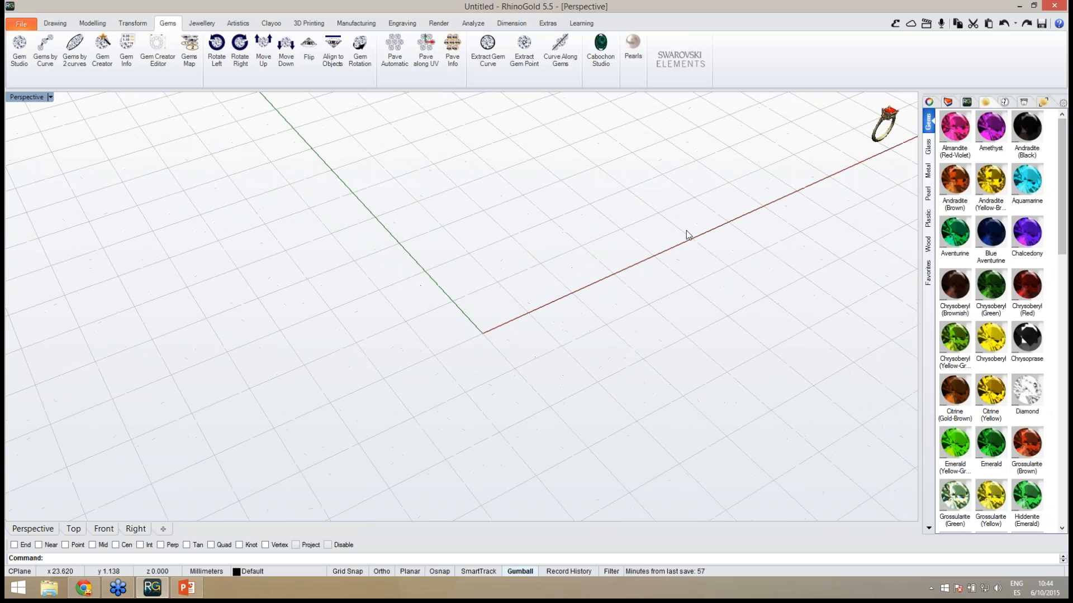
# Step: Insert the Solitaire ring with a round bezel-set centre stone and gem-lined shoulders from the Elements library
pyautogui.click(895, 24)
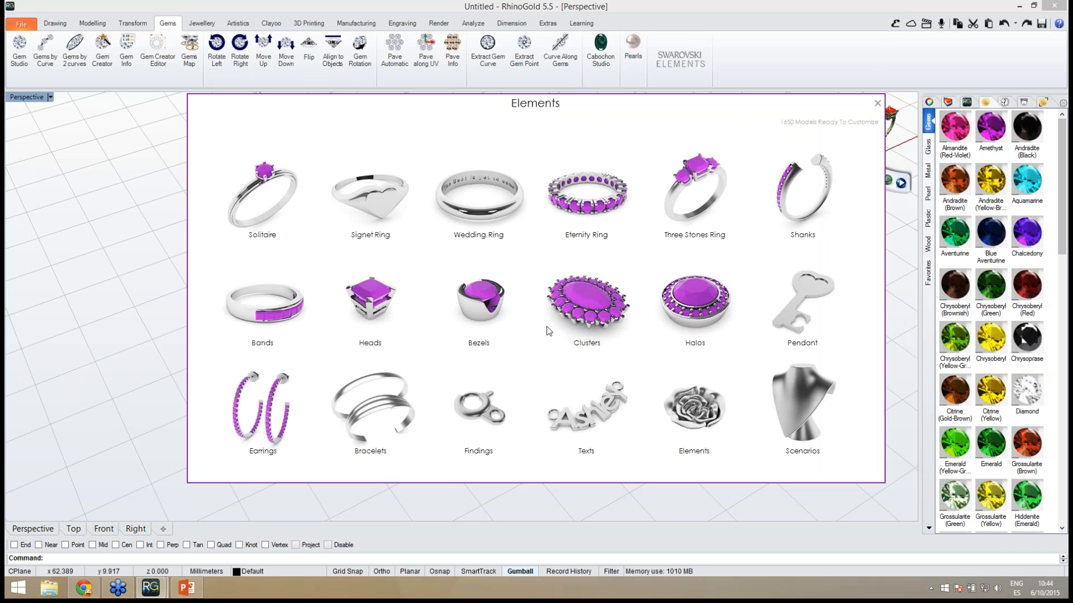
pyautogui.click(266, 195)
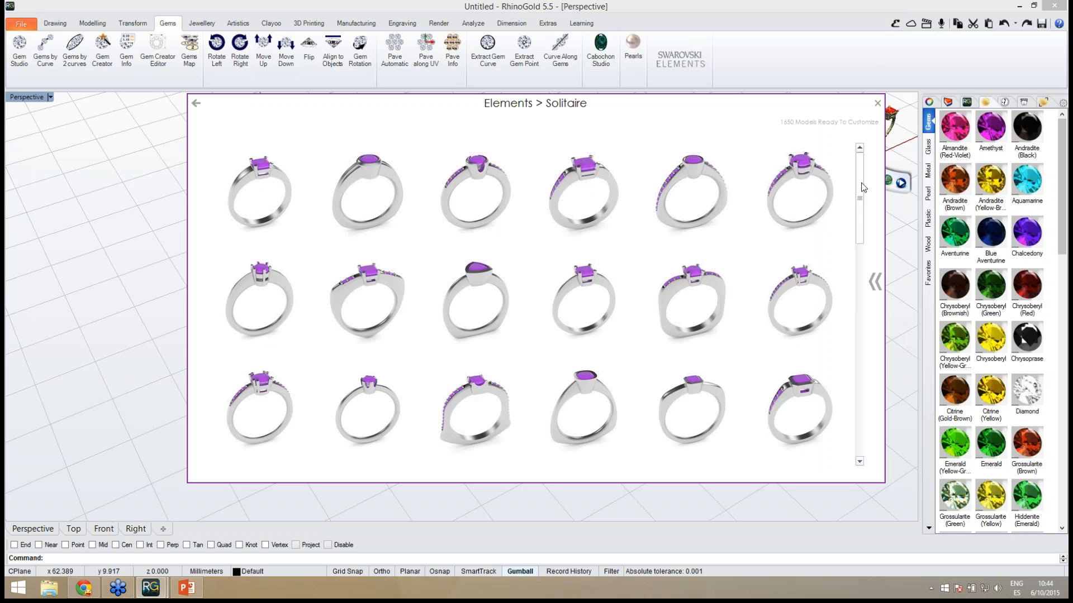
pyautogui.moveTo(862, 164)
pyautogui.mouseDown()
pyautogui.moveTo(866, 172)
pyautogui.moveTo(866, 161)
pyautogui.mouseUp()
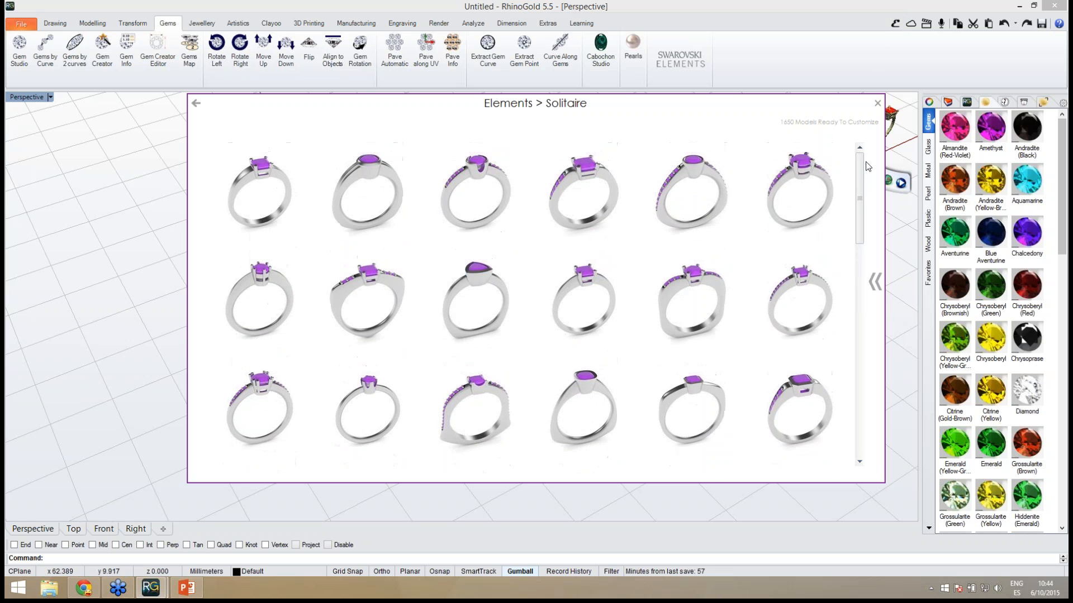
pyautogui.click(702, 186)
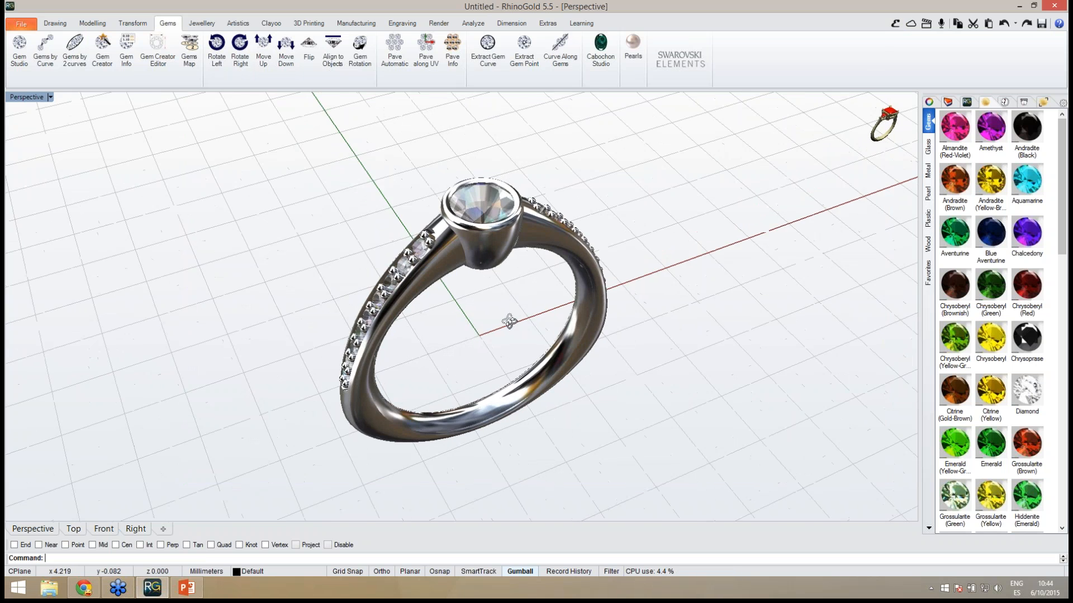
pyautogui.moveTo(484, 324); pyautogui.dragTo(442, 302, button='right')
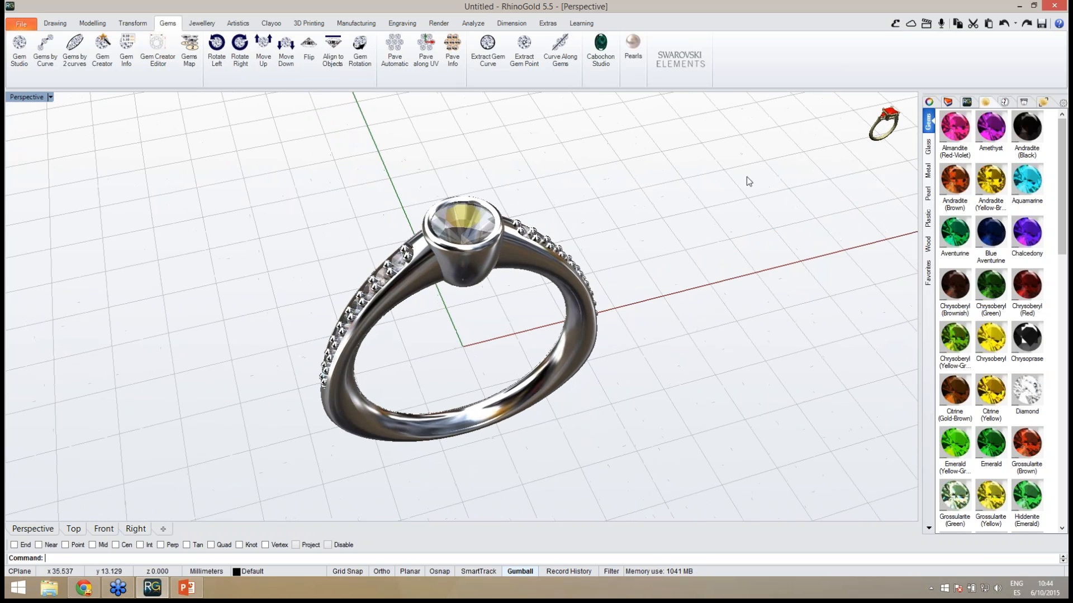
# Step: Reopen the Cloud library, select the All models category and start publishing a new model
pyautogui.click(911, 25)
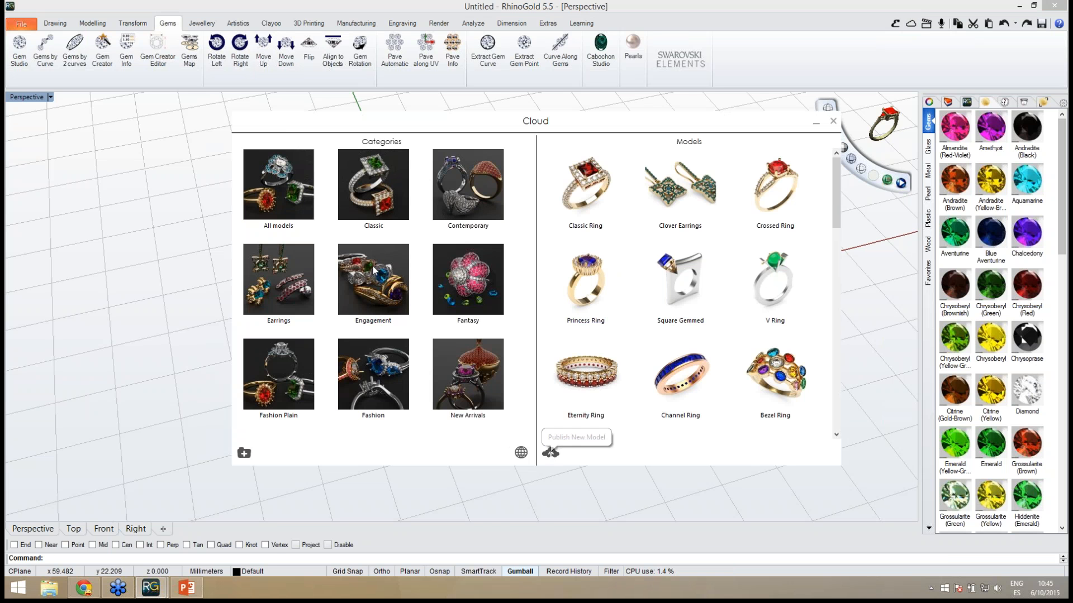
pyautogui.click(297, 206)
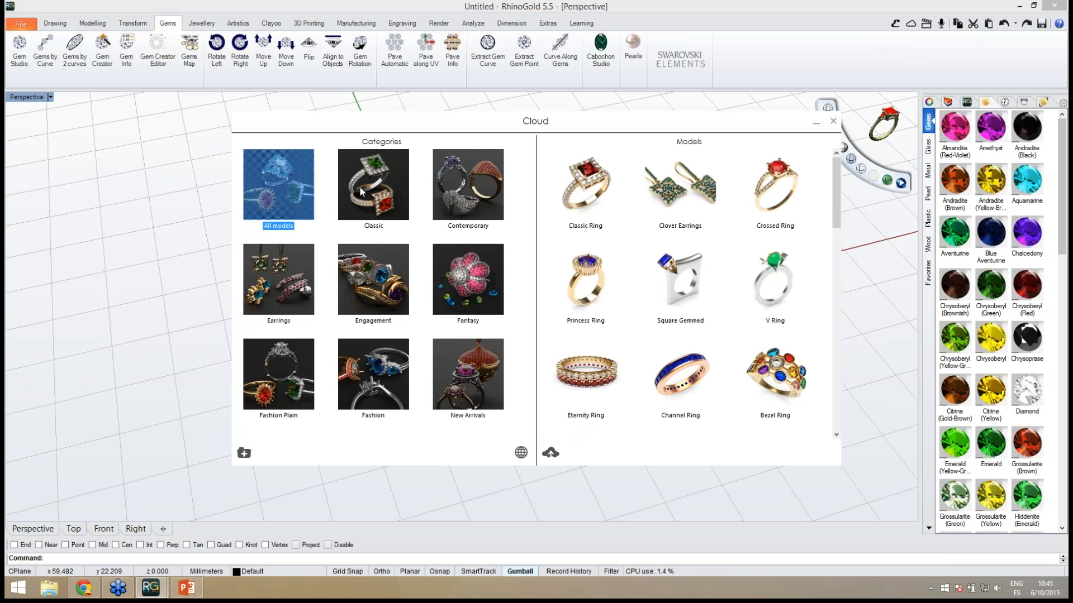
pyautogui.click(551, 453)
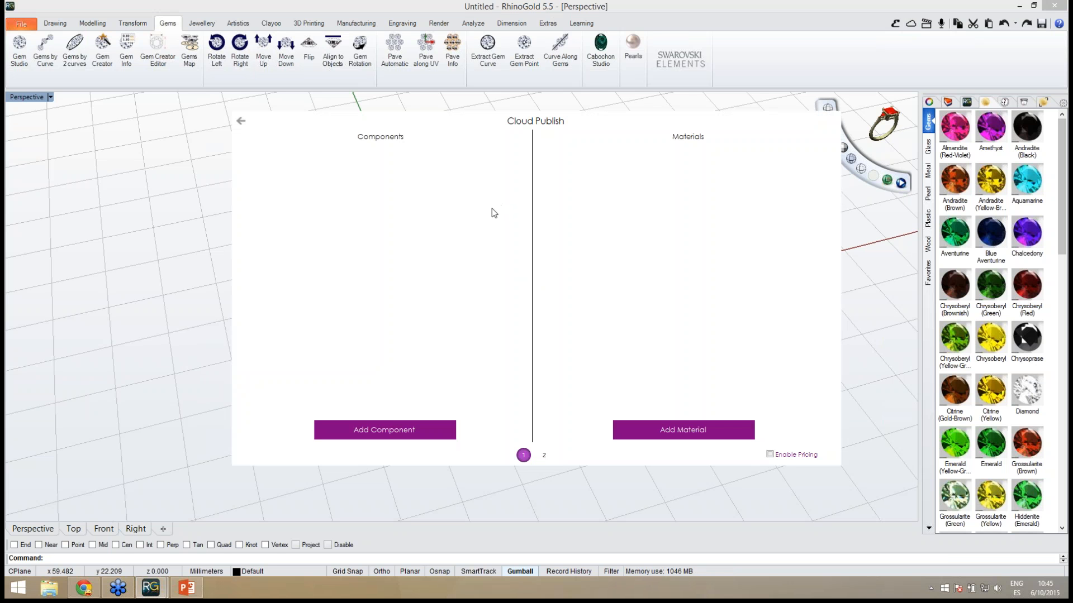
# Step: Add the solitaire ring's shank and bezel as the first component of the cloud model
pyautogui.click(383, 436)
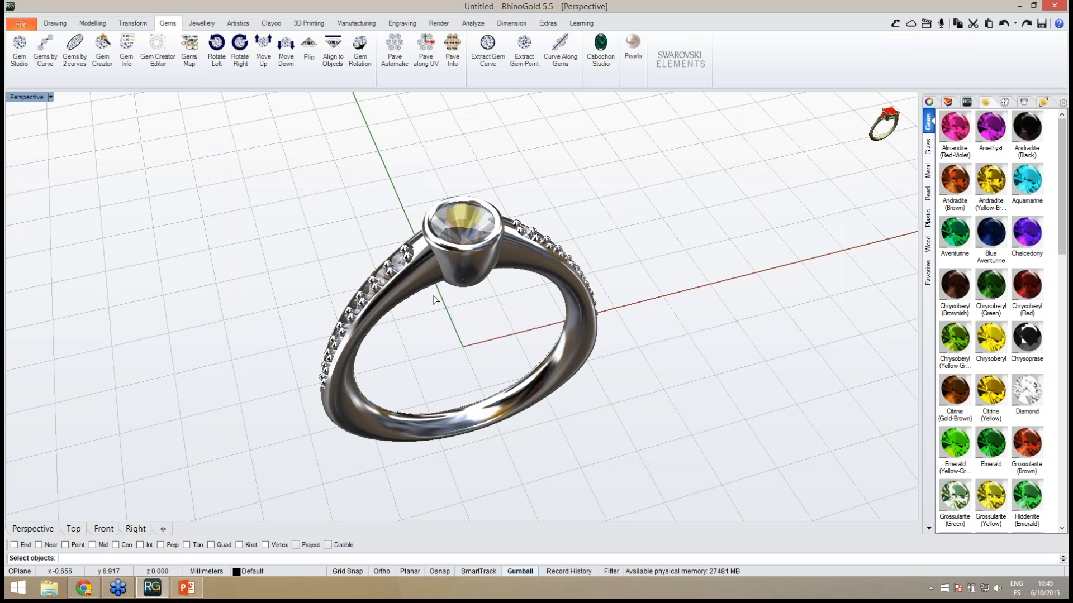
pyautogui.click(459, 287)
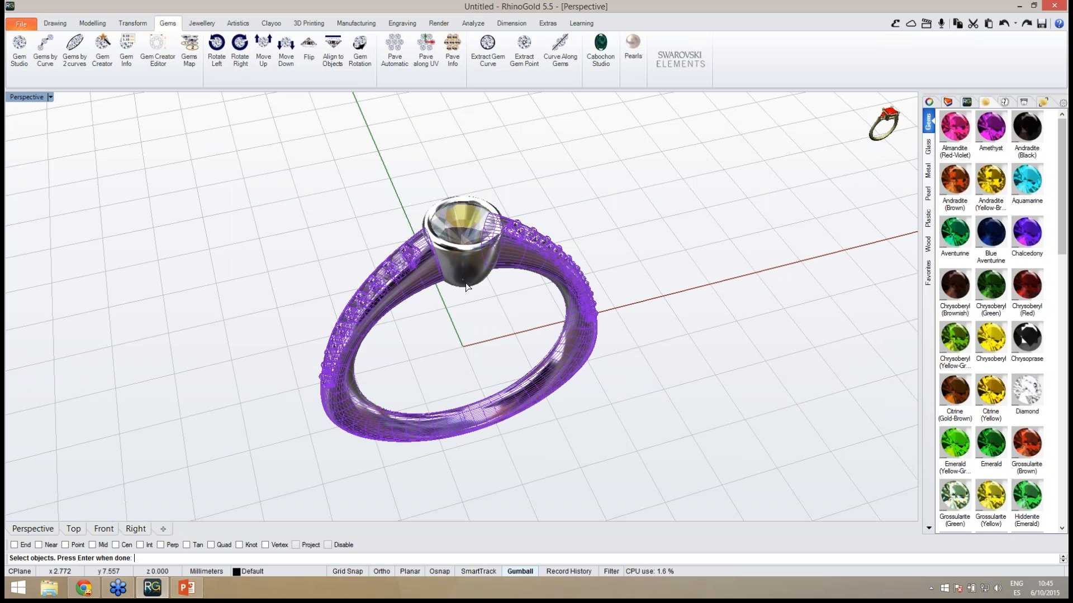
pyautogui.click(467, 286)
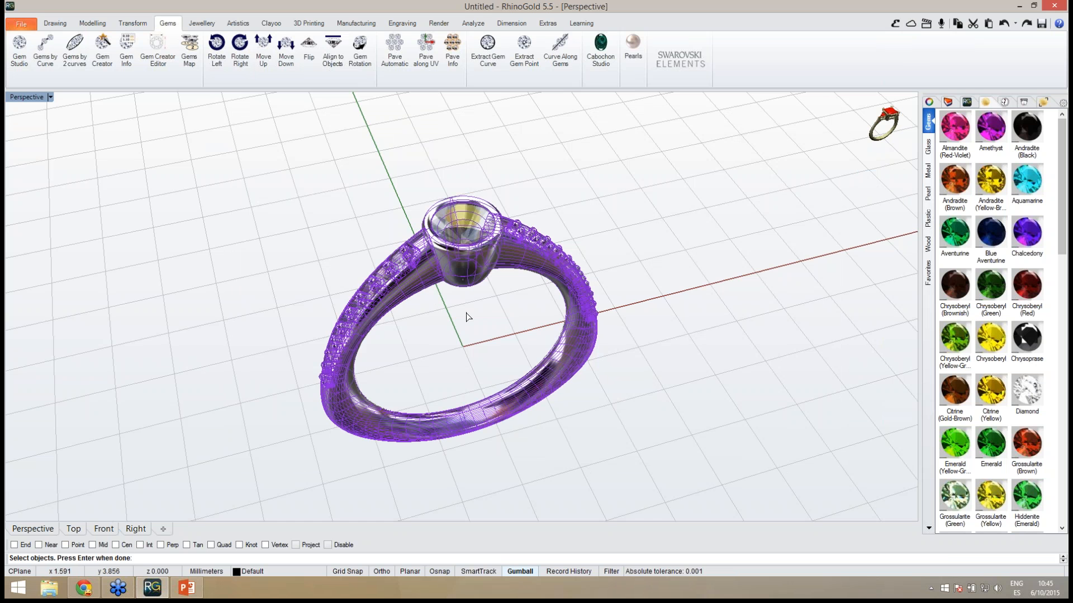
pyautogui.press('Return')
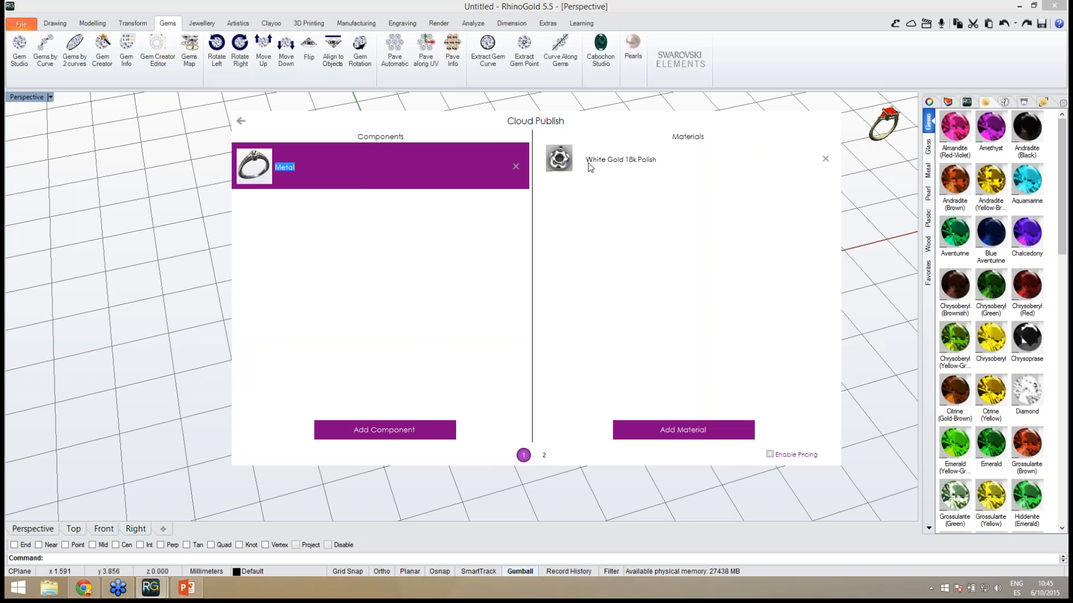
# Step: Add Gold 14k Yellow Polish as an extra material option for the Metal component
pyautogui.click(651, 433)
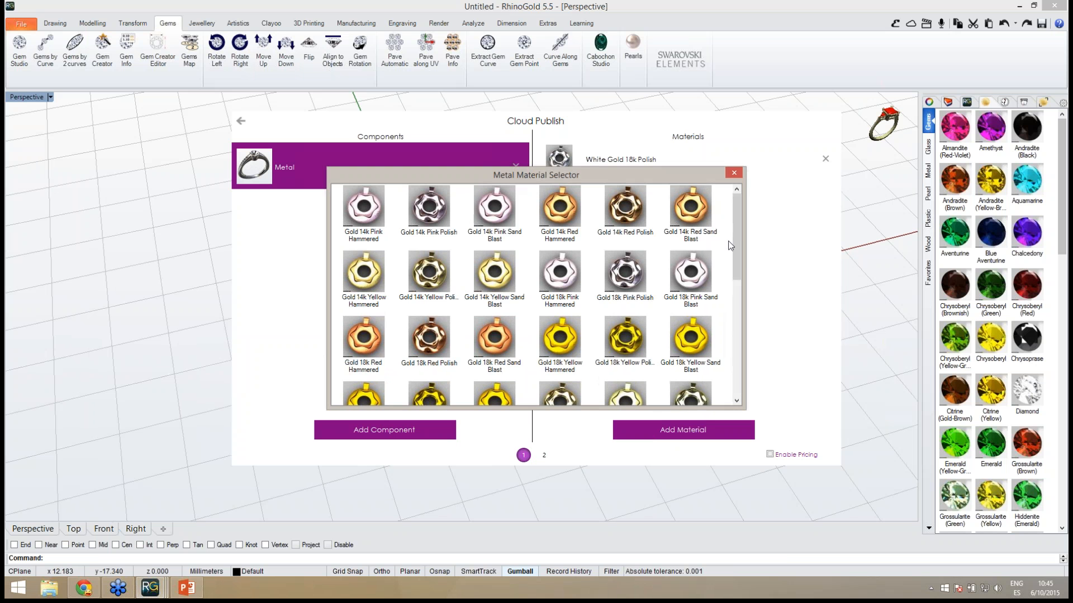
pyautogui.moveTo(735, 240)
pyautogui.mouseDown()
pyautogui.moveTo(739, 292)
pyautogui.moveTo(739, 247)
pyautogui.mouseUp()
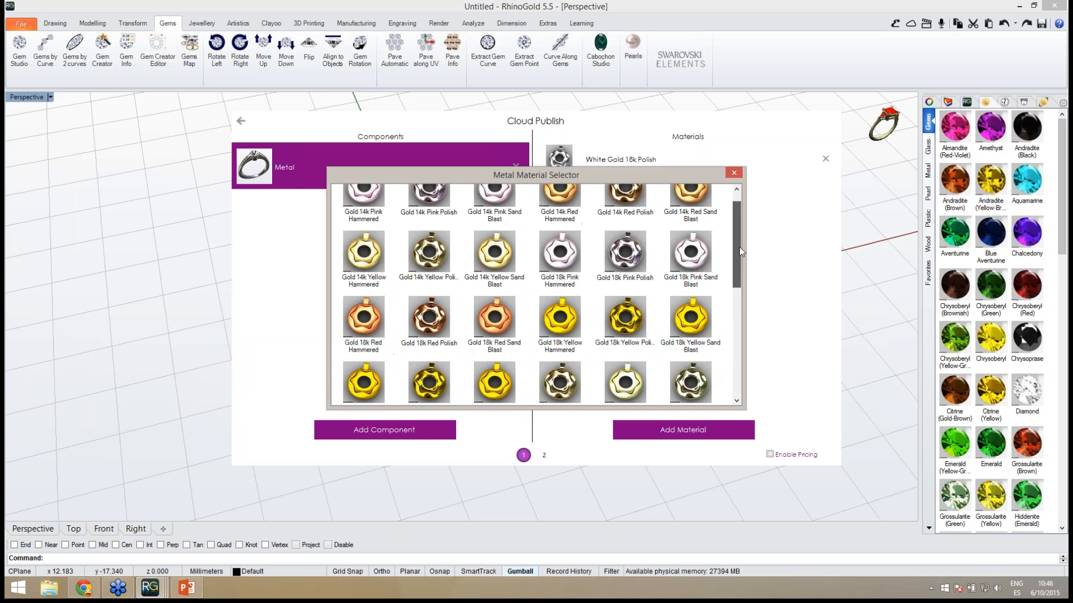
pyautogui.click(427, 258)
pyautogui.click(427, 258)
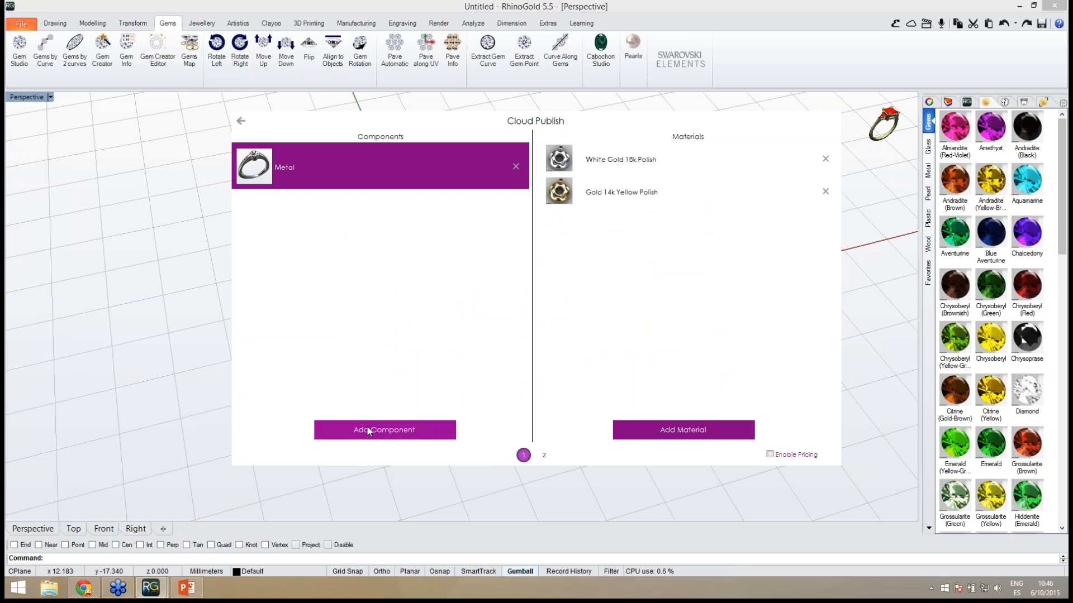
# Step: Add the bezel-set centre stone as a second component of the cloud model and name it "Main gem"
pyautogui.click(397, 430)
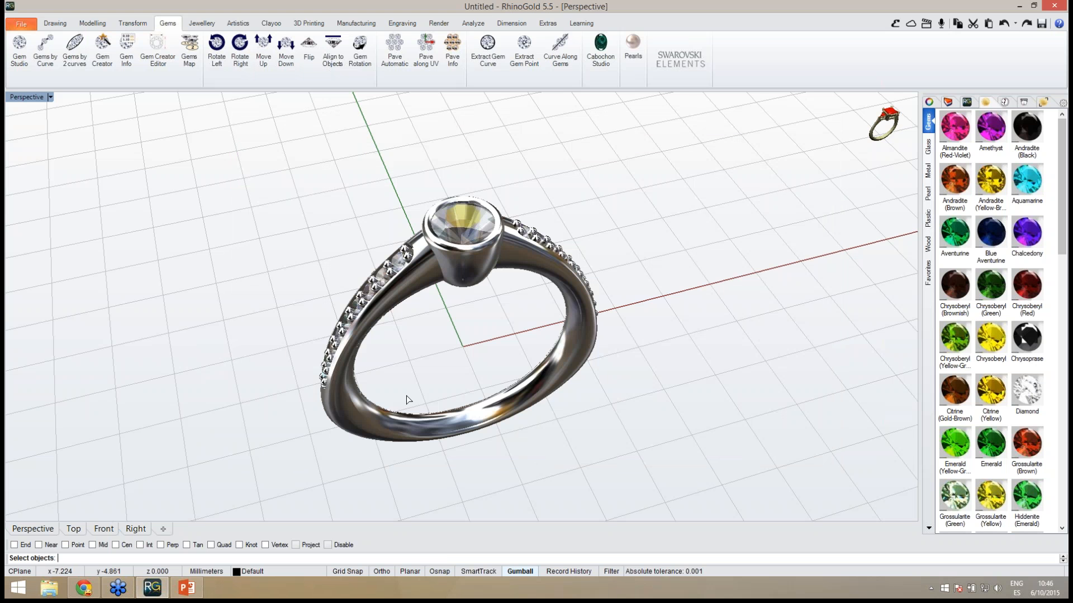
pyautogui.click(465, 232)
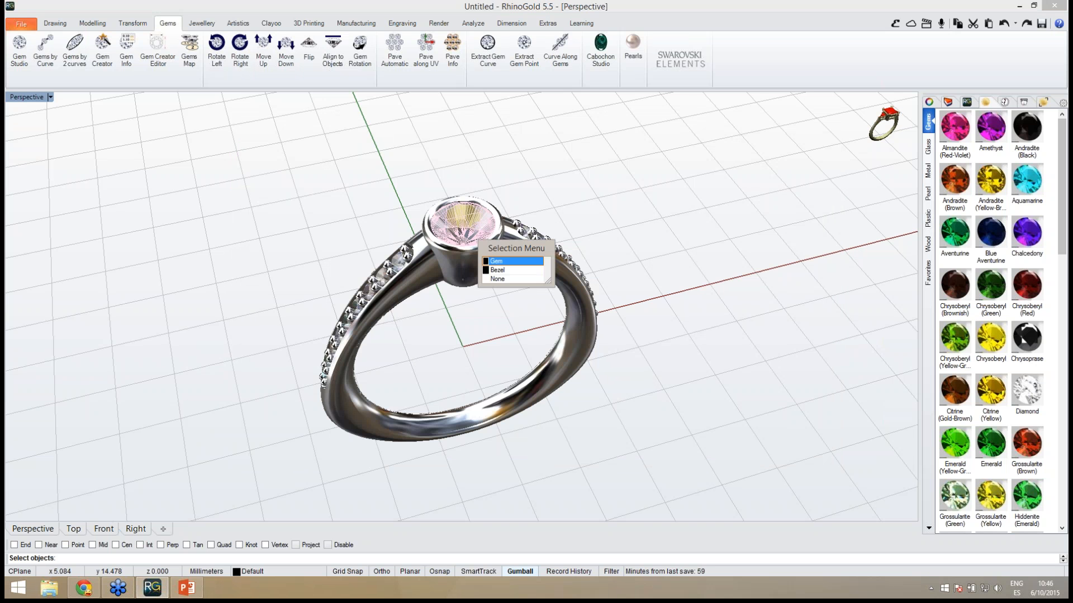
pyautogui.click(499, 262)
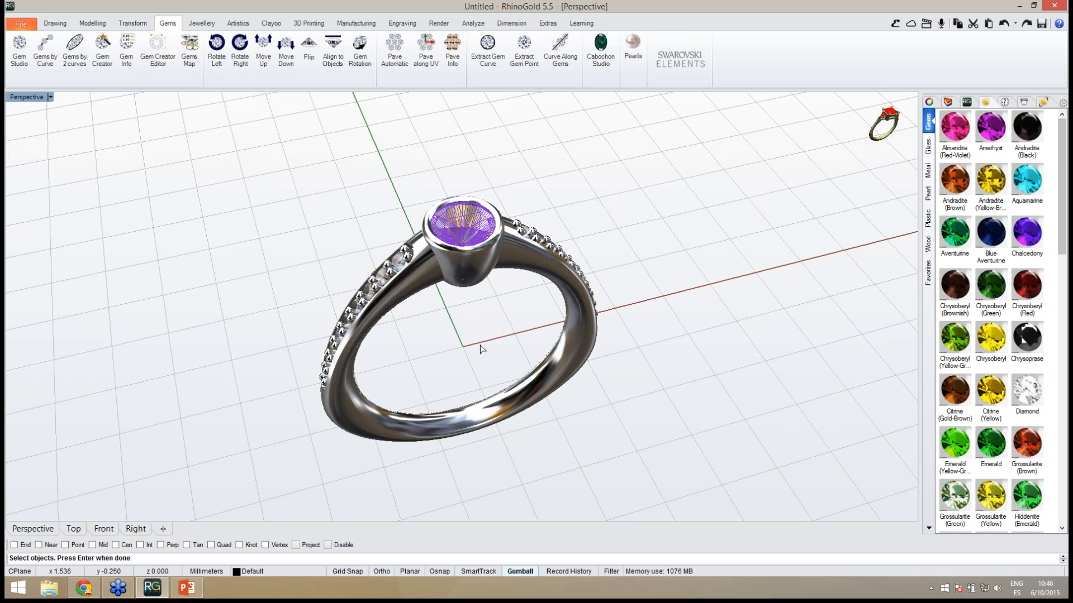
pyautogui.press('Return')
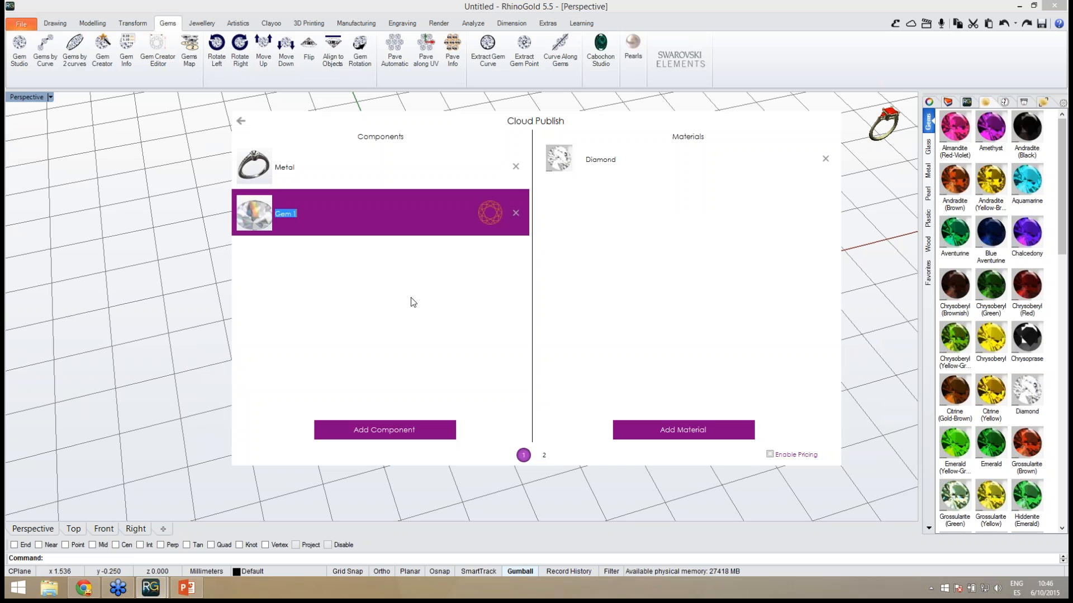
pyautogui.write('gem')
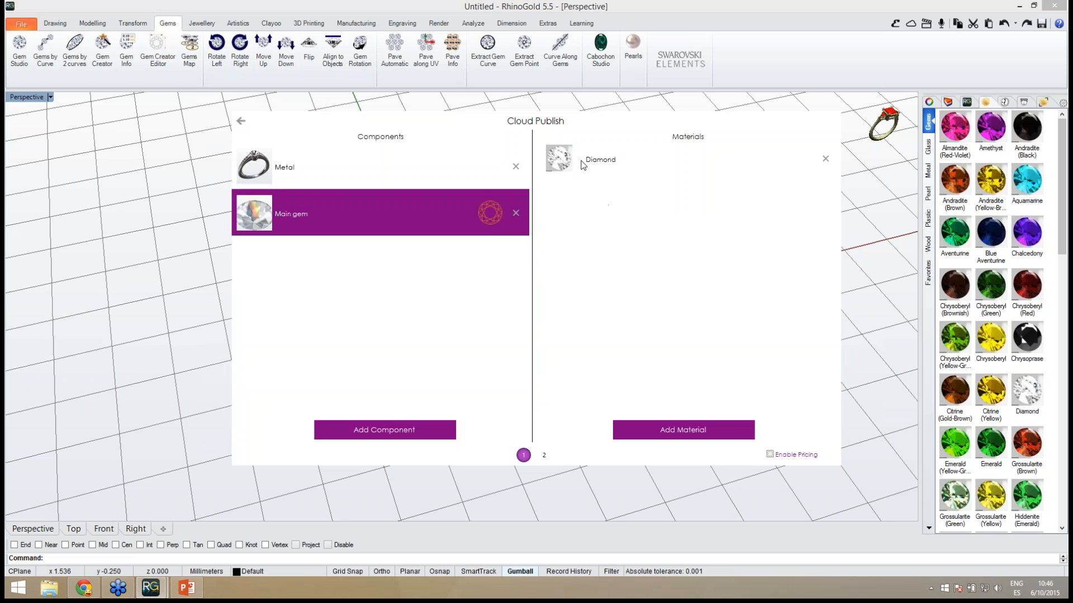
# Step: Add Aquamarine and Ruby as extra material options for the Main gem component
pyautogui.click(666, 430)
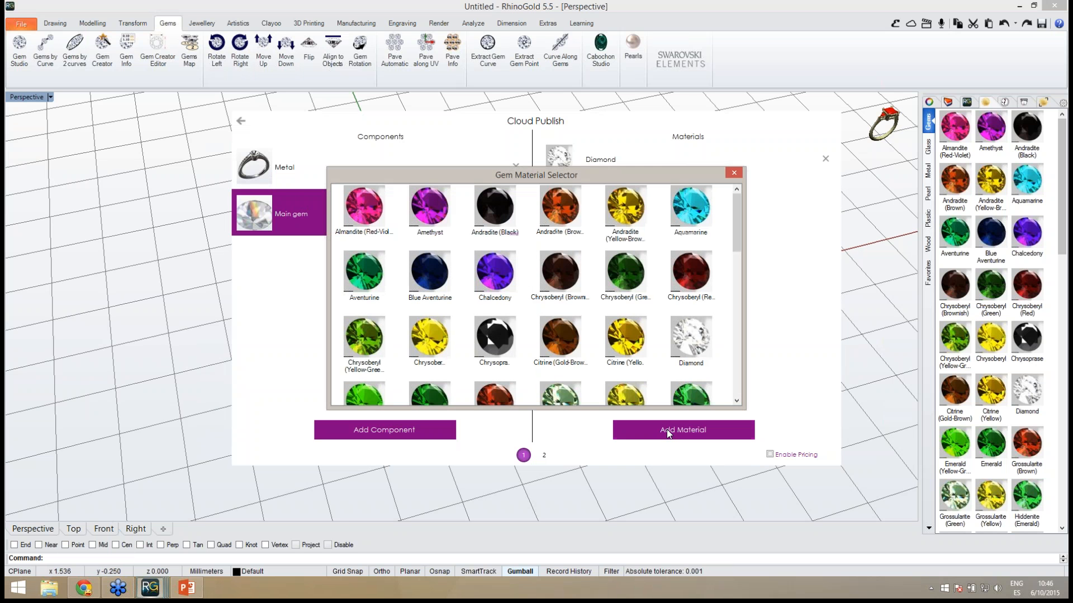
pyautogui.doubleClick(696, 215)
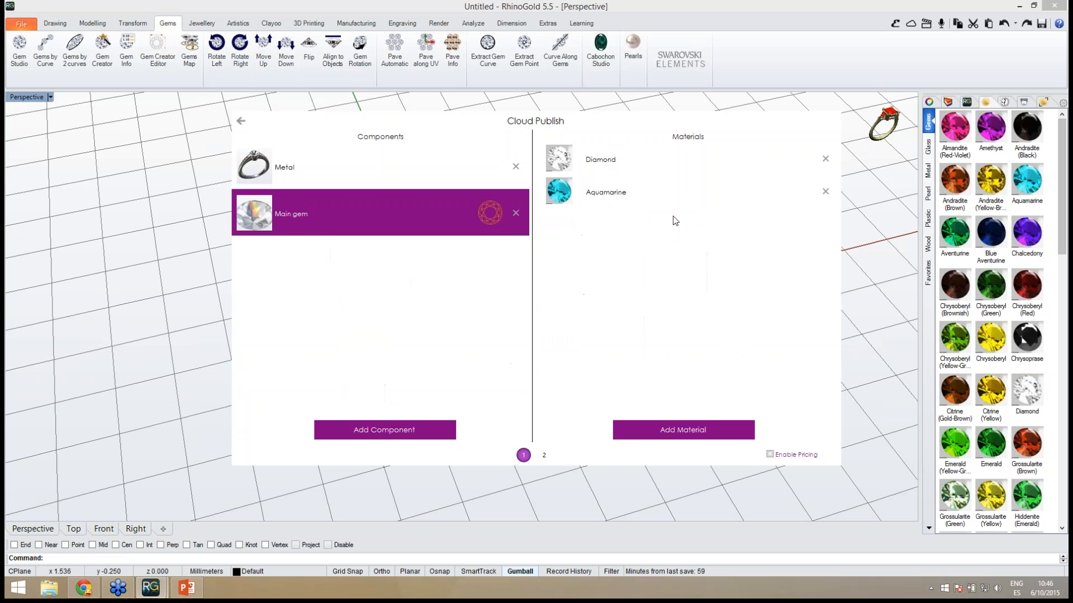
pyautogui.click(682, 431)
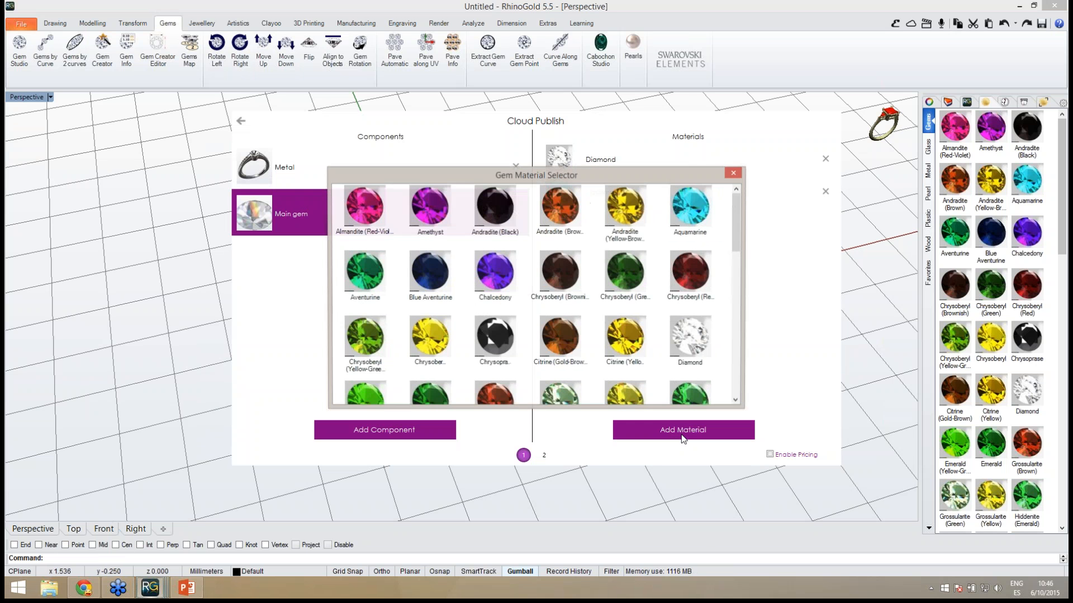
pyautogui.moveTo(735, 239); pyautogui.dragTo(743, 311)
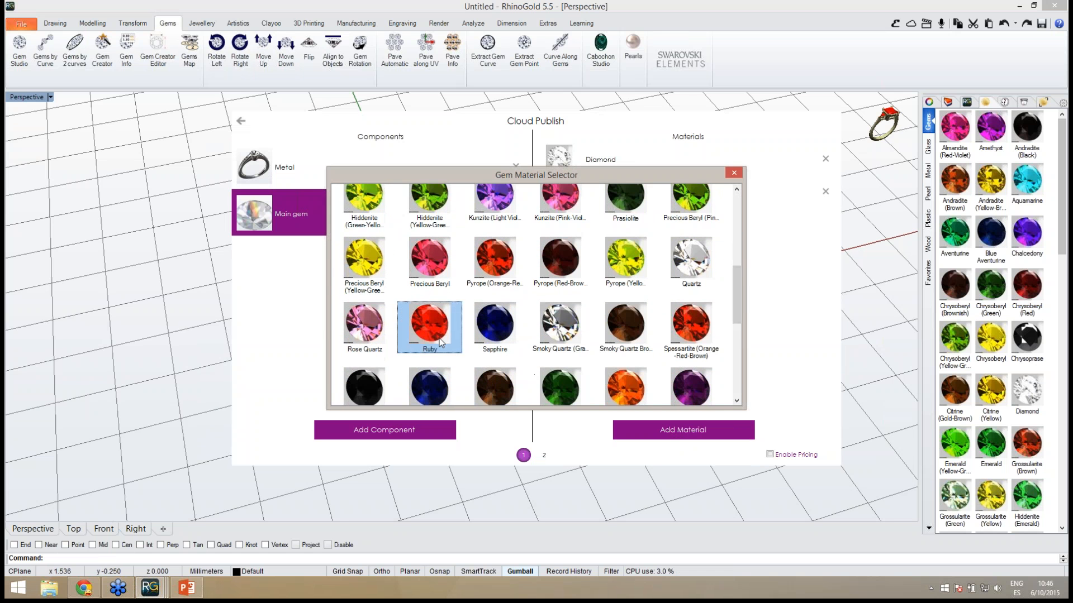
pyautogui.click(438, 339)
# Step: Add Sapphire and Emerald as further material options for the Main gem component
pyautogui.click(667, 435)
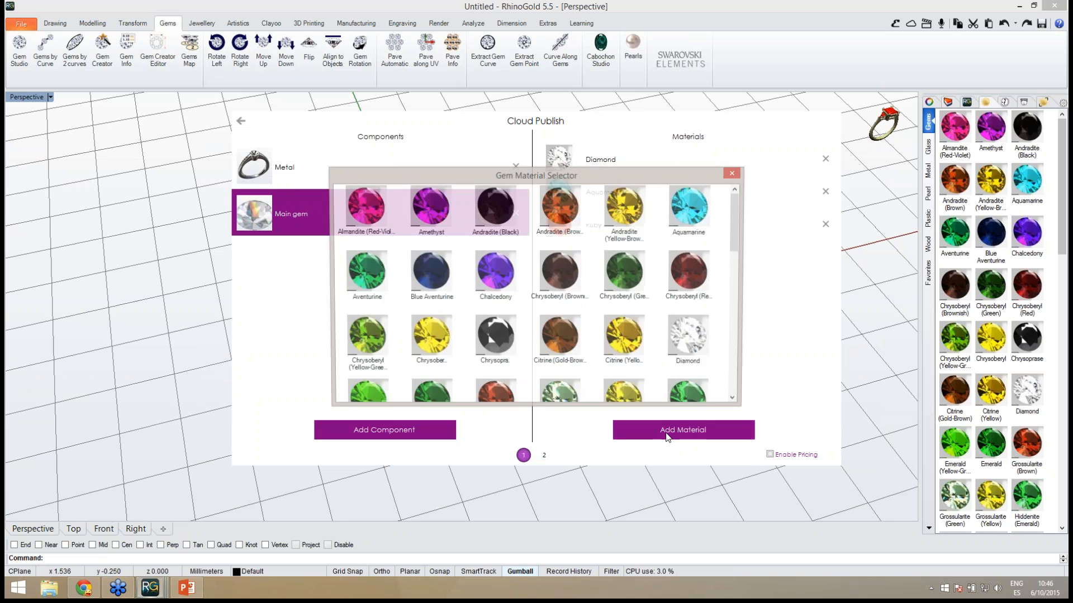
pyautogui.moveTo(741, 245); pyautogui.dragTo(743, 316)
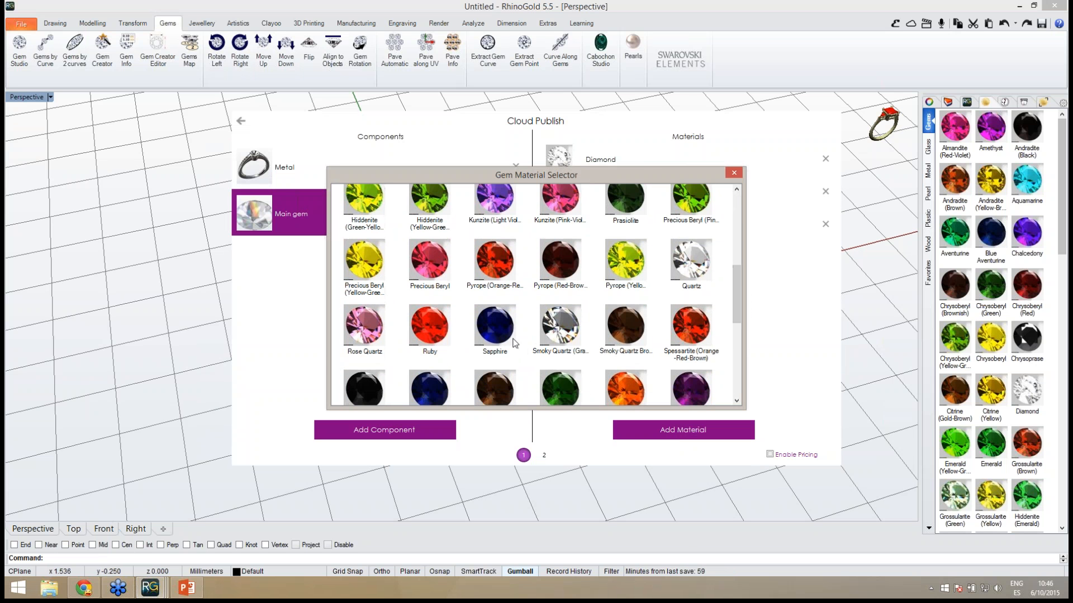
pyautogui.doubleClick(513, 339)
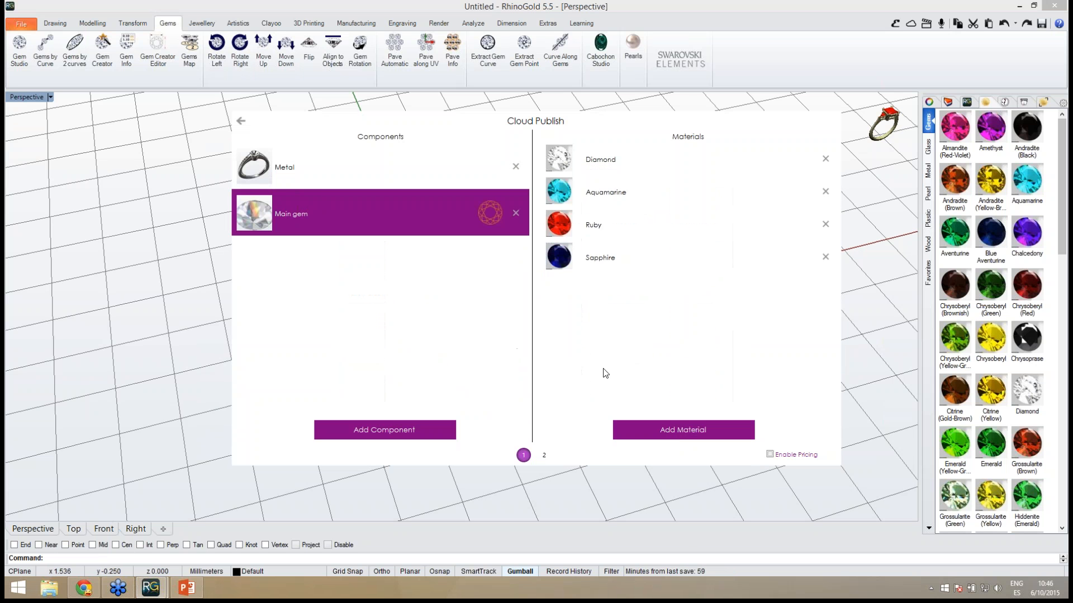
pyautogui.click(638, 428)
pyautogui.moveTo(740, 238); pyautogui.dragTo(736, 278)
pyautogui.doubleClick(437, 263)
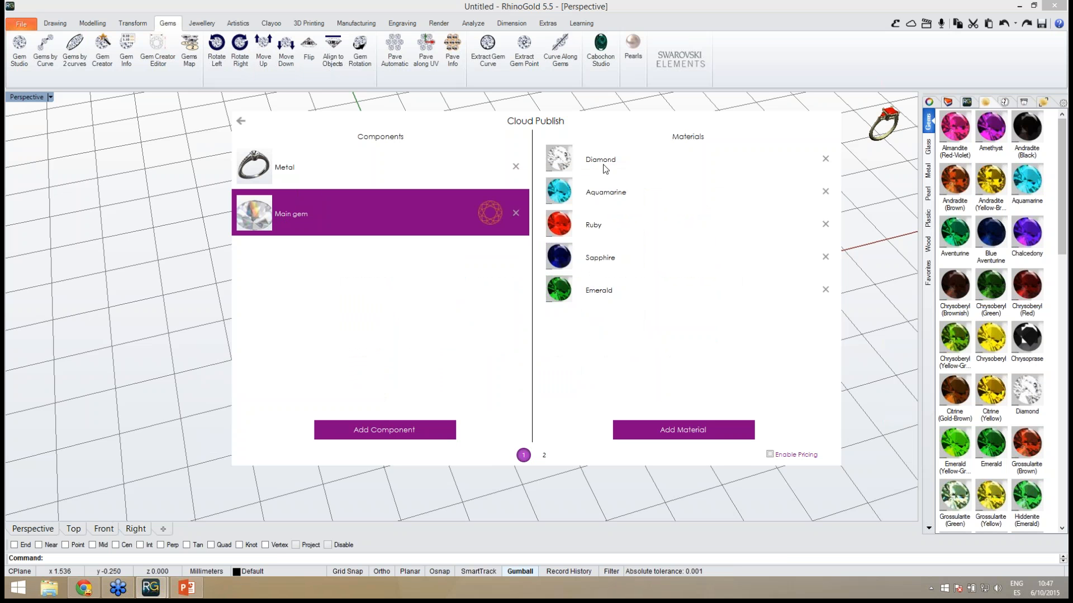
# Step: Add the small gems on the ring's shoulders as a third component and name it "Shank gems"
pyautogui.click(391, 430)
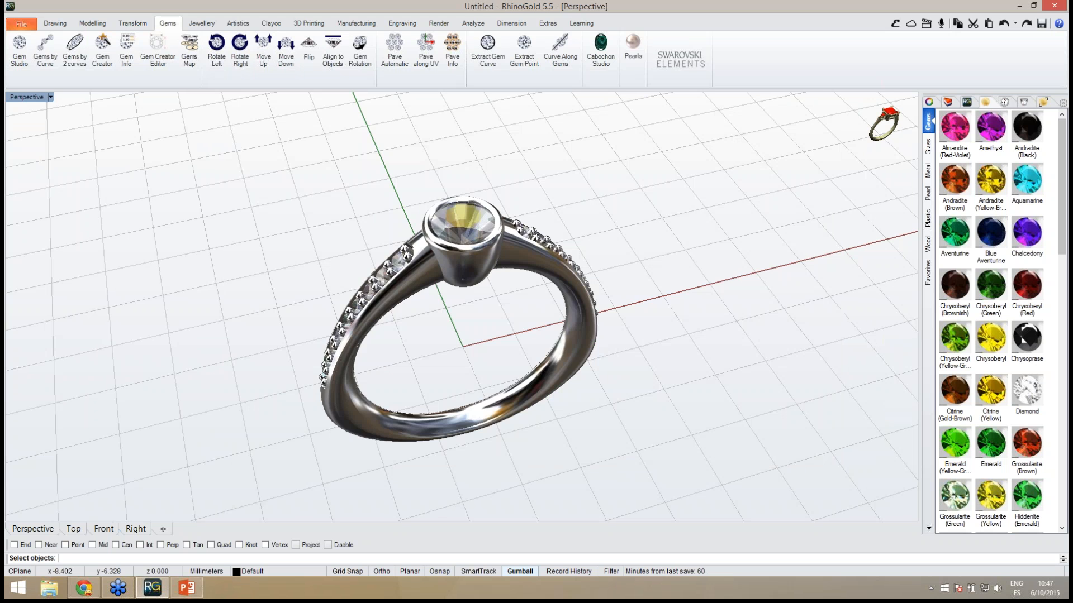
pyautogui.click(397, 265)
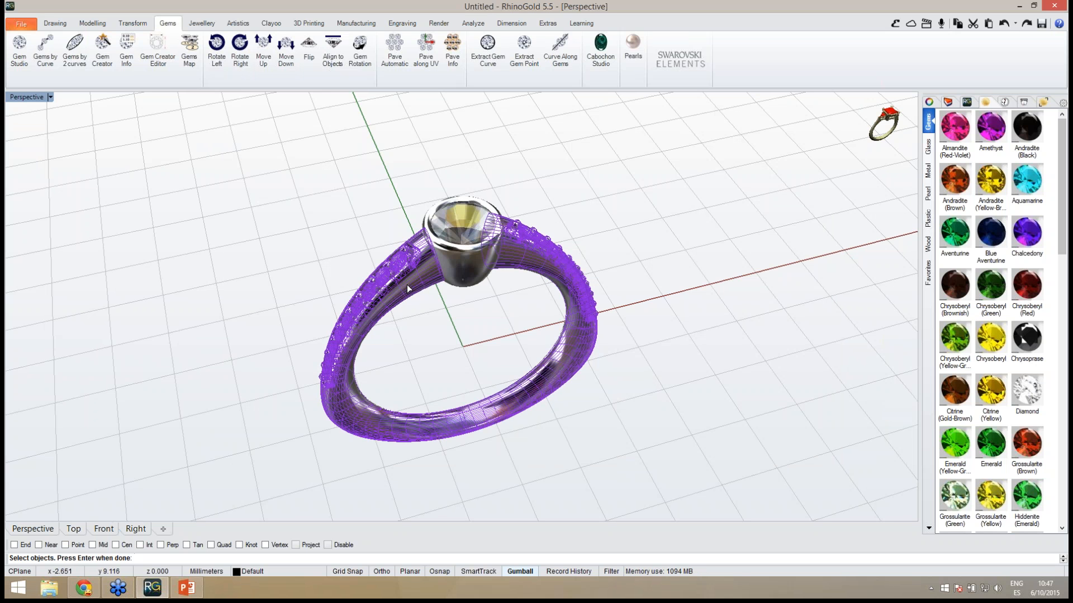
pyautogui.click(407, 284)
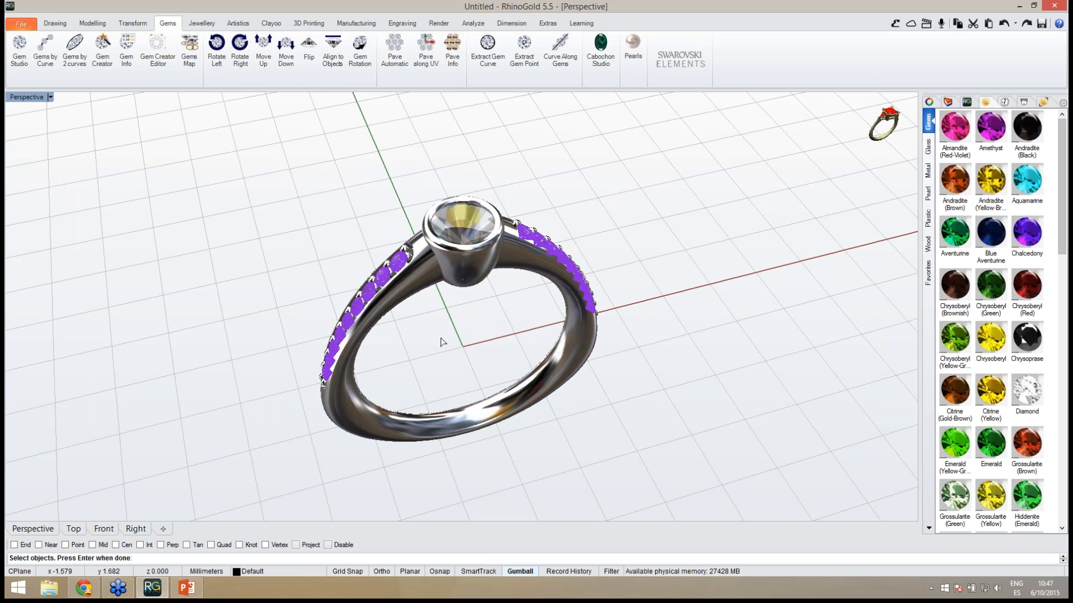
pyautogui.press('Return')
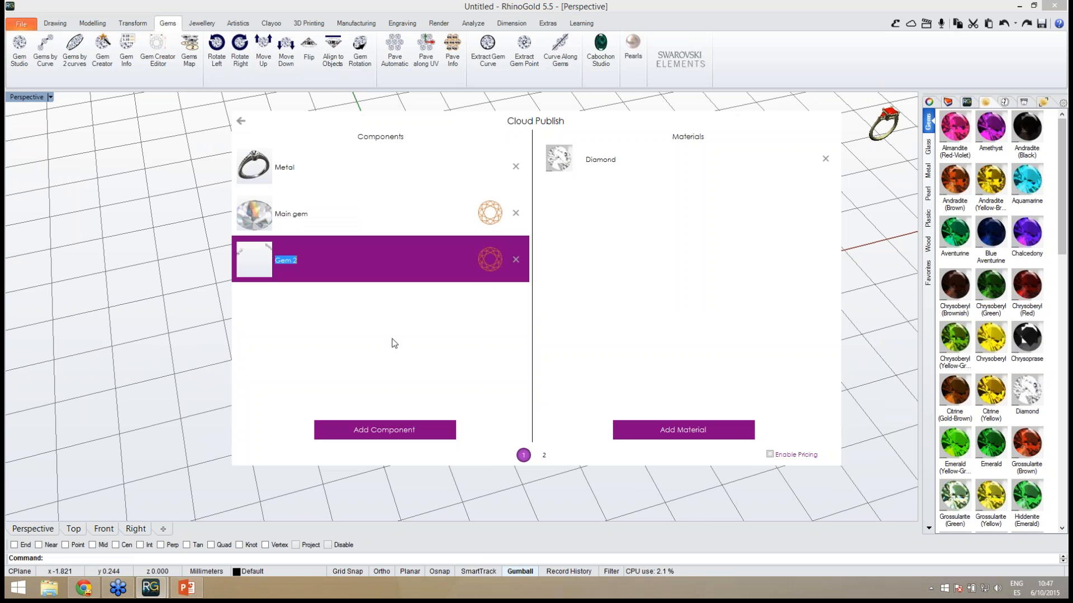
pyautogui.write('Shank gems')
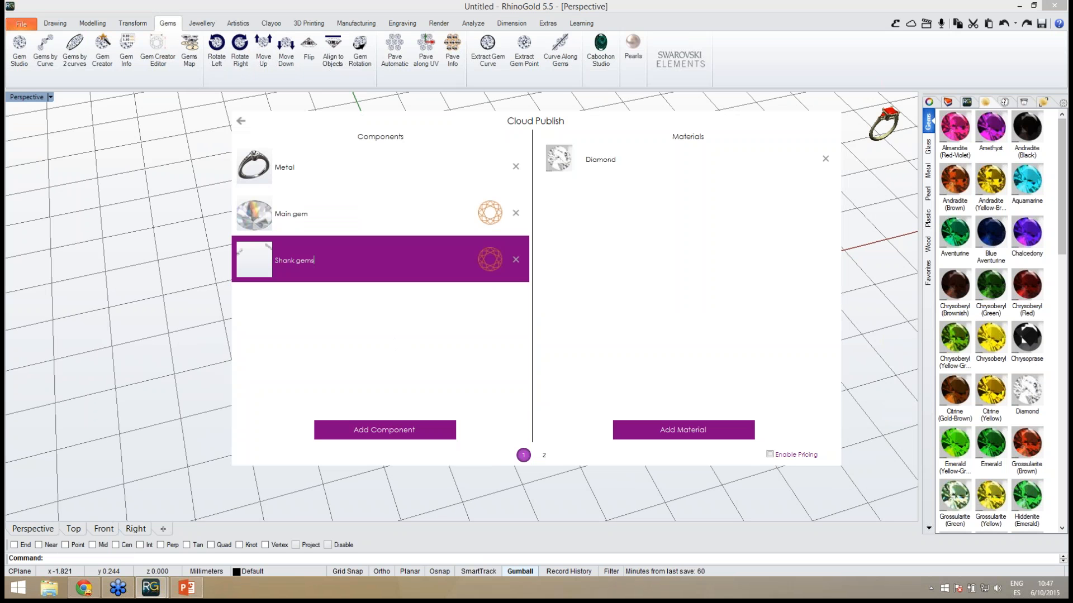
# Step: Keep Diamond as the Shank gems' first material and add Emerald and Ruby as extra options
pyautogui.click(591, 164)
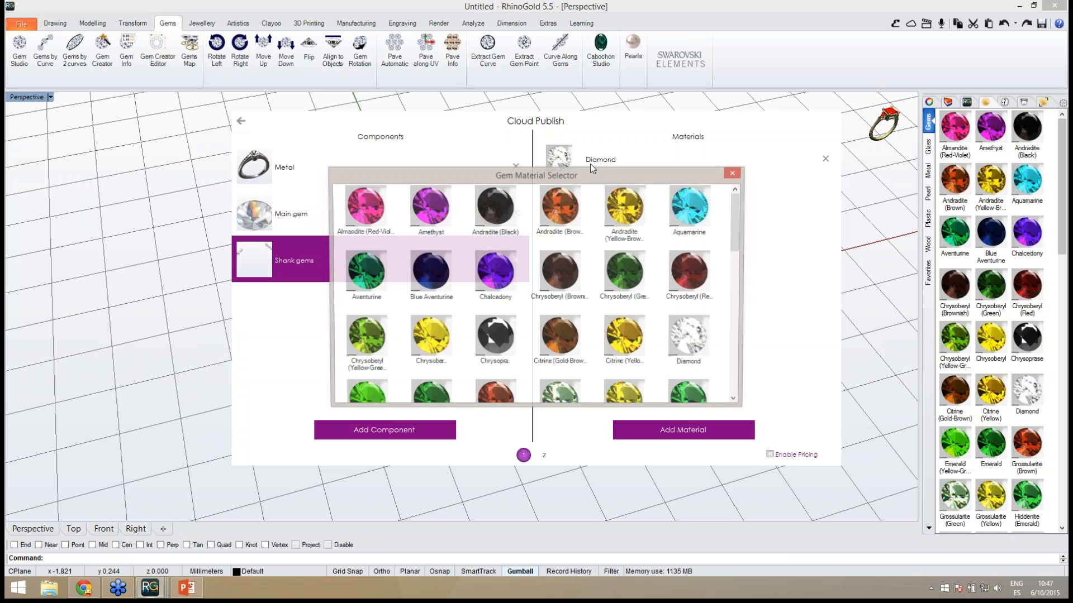
pyautogui.click(734, 173)
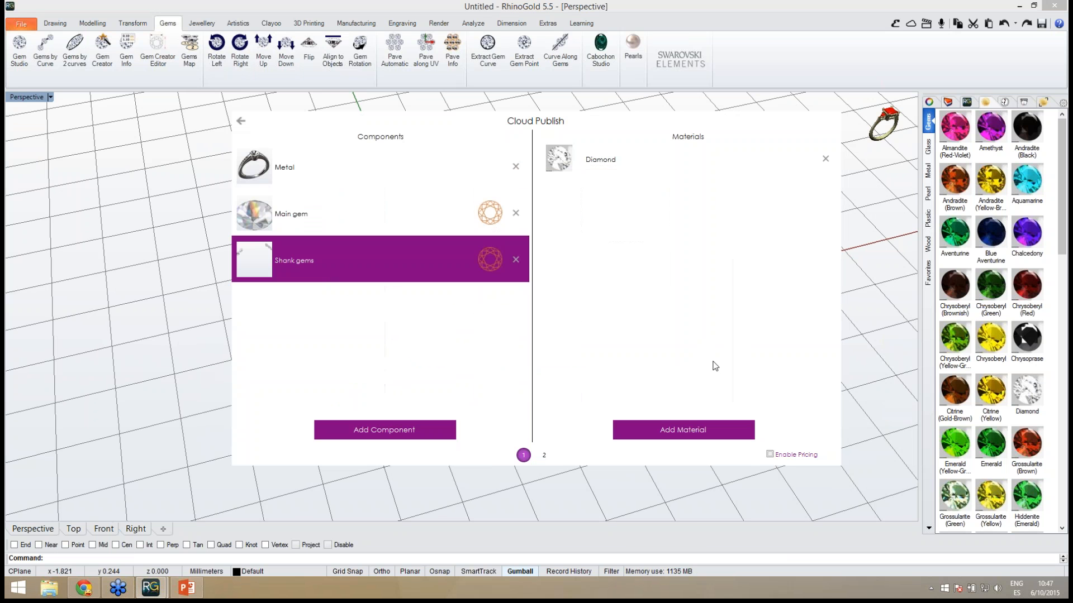
pyautogui.click(695, 434)
pyautogui.moveTo(734, 243); pyautogui.dragTo(738, 283)
pyautogui.click(429, 223)
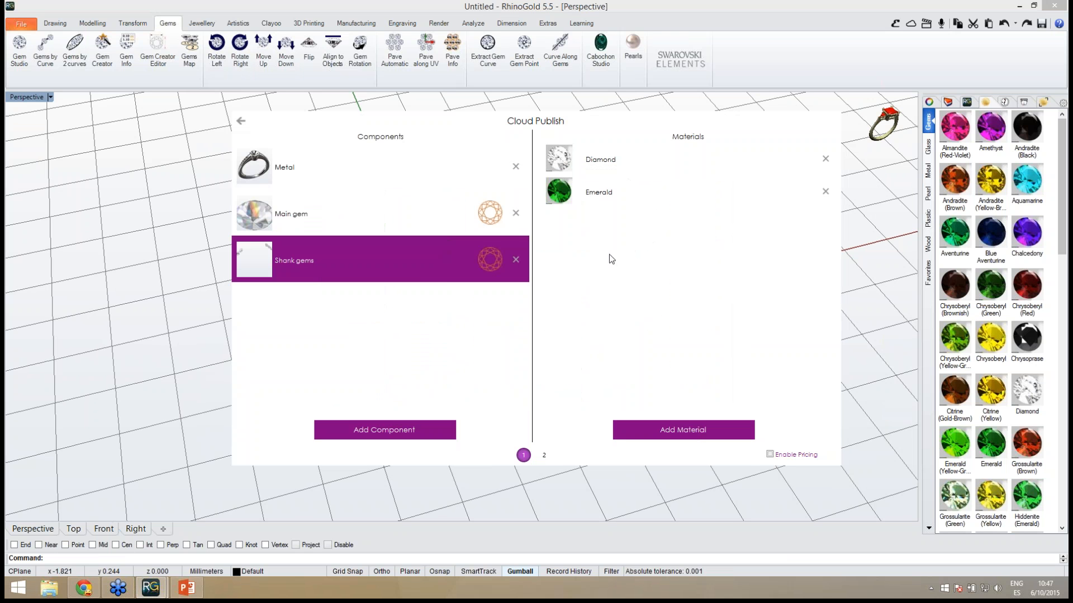
pyautogui.click(663, 427)
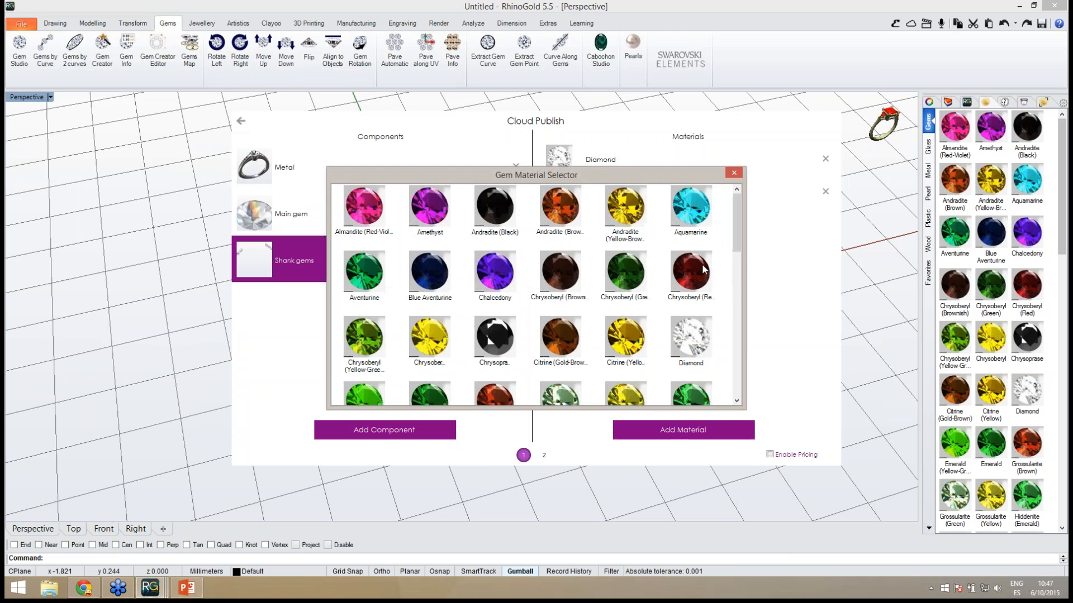
pyautogui.moveTo(736, 237); pyautogui.dragTo(733, 311)
pyautogui.click(426, 332)
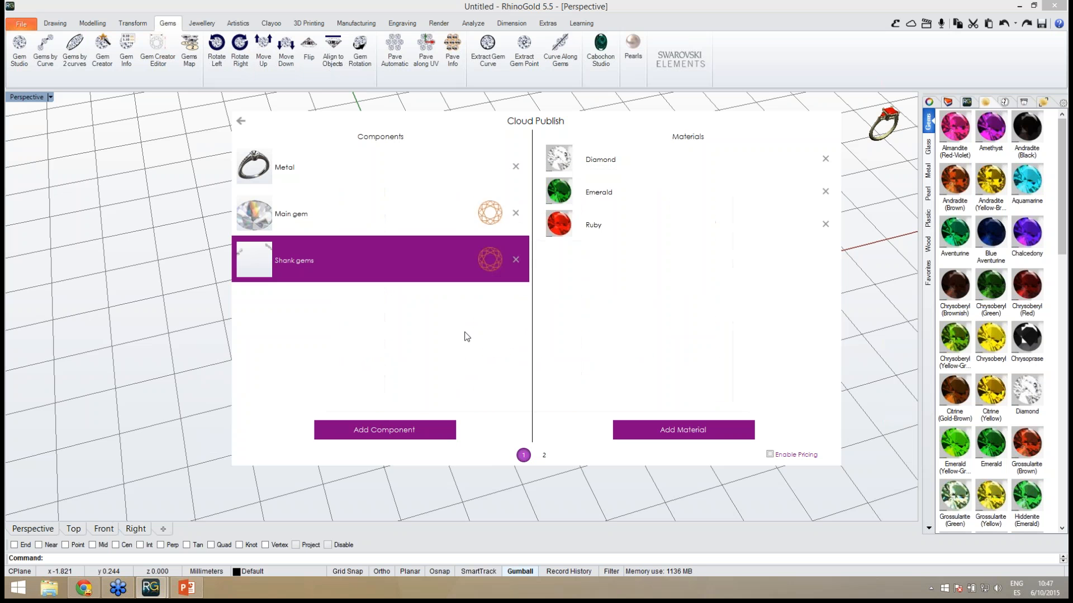
# Step: Add Sapphire and Aquamarine as further material options for the Shank gems component
pyautogui.click(652, 432)
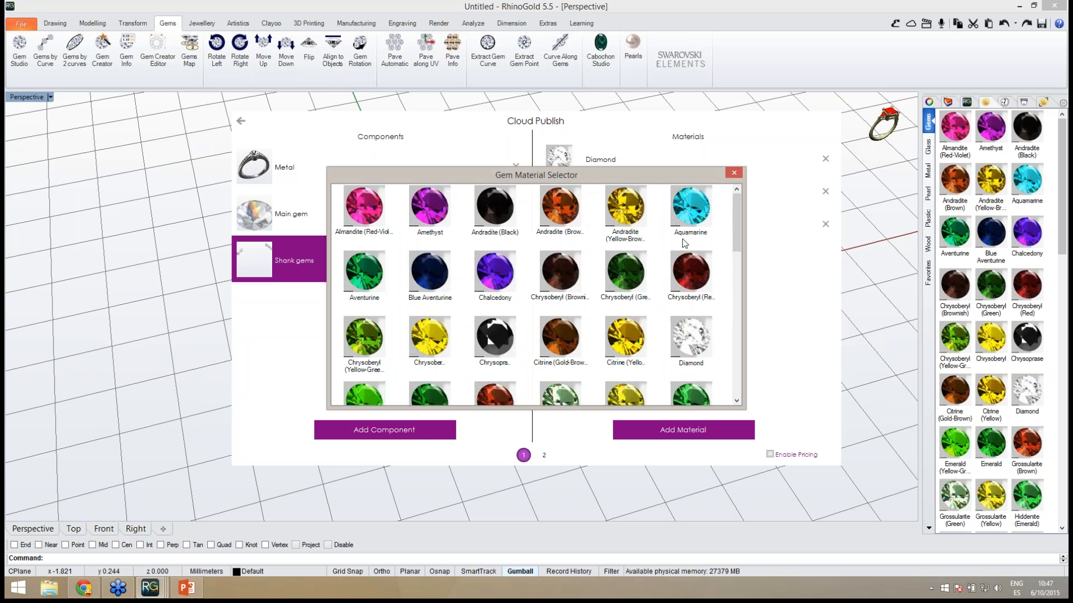
pyautogui.moveTo(735, 225); pyautogui.dragTo(732, 310)
pyautogui.click(504, 303)
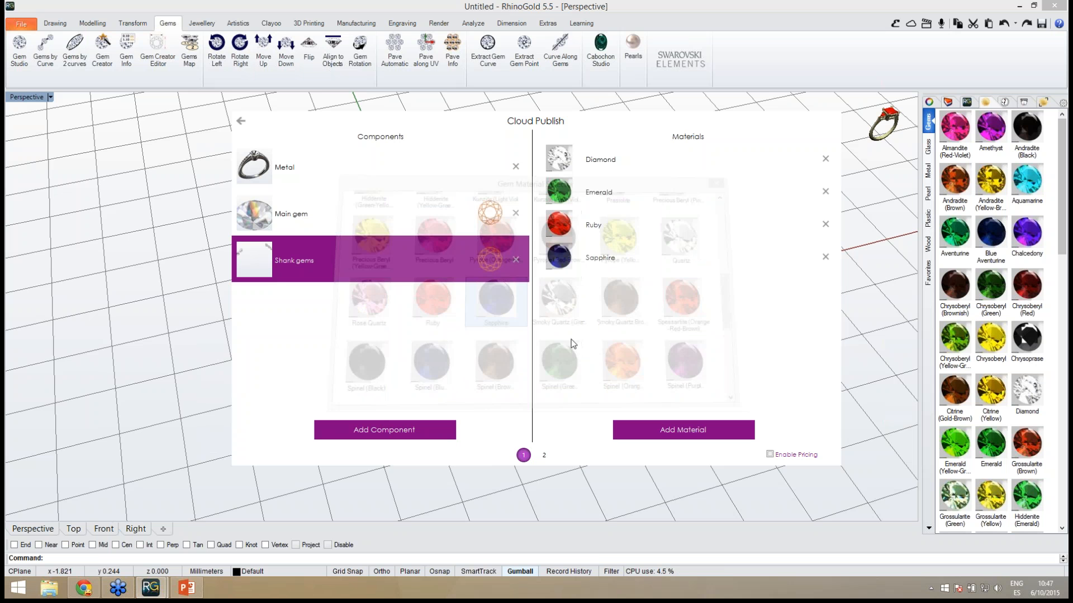
pyautogui.click(668, 428)
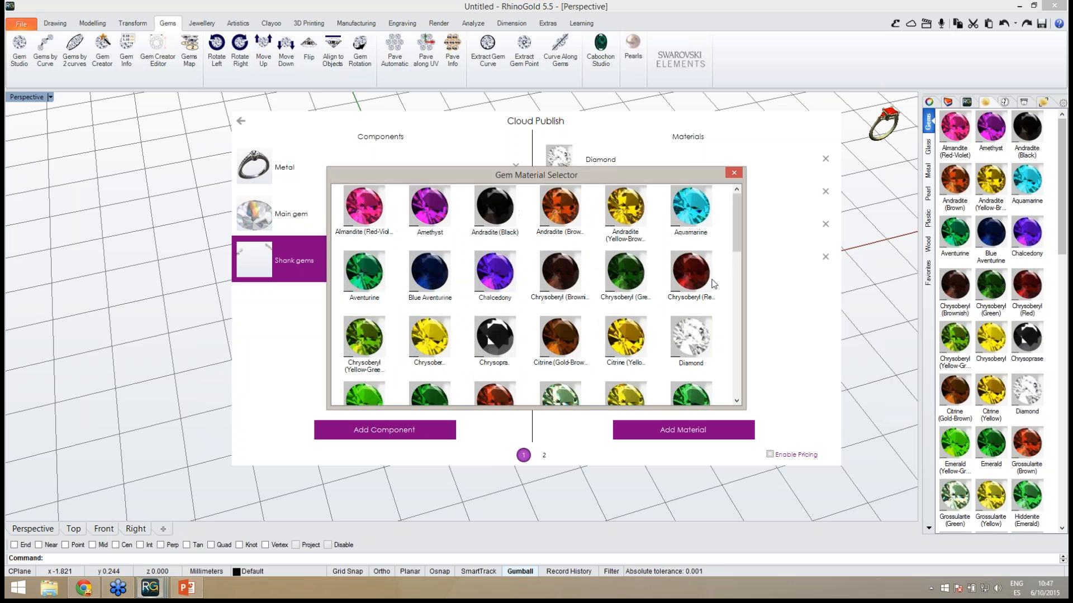
pyautogui.click(697, 205)
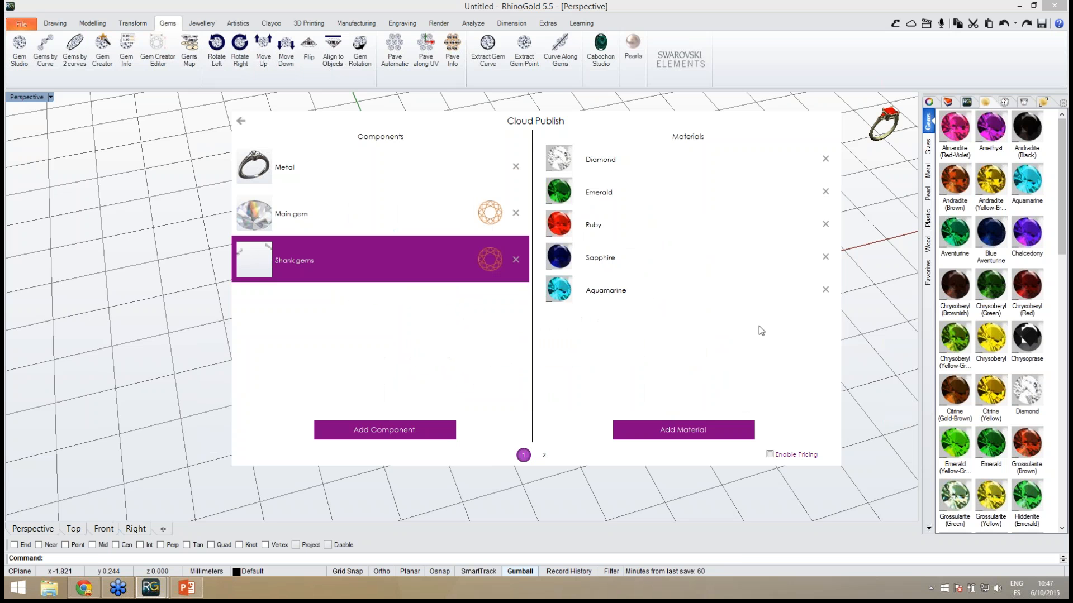
# Step: Enable pricing briefly to view the cost and profit fields of the Shank gems materials, and disable it again
pyautogui.click(770, 455)
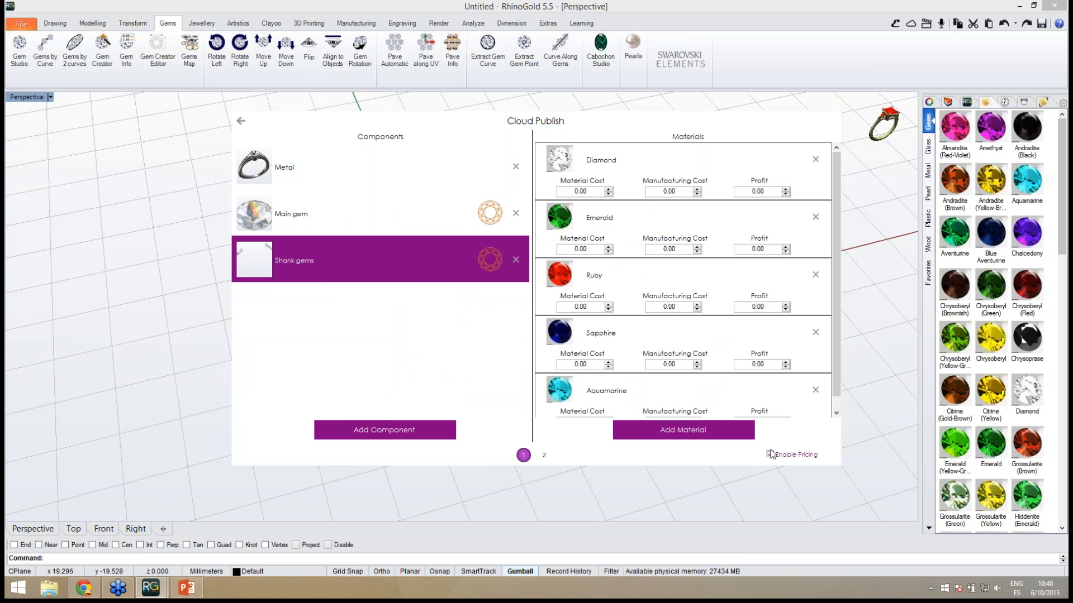
pyautogui.click(770, 455)
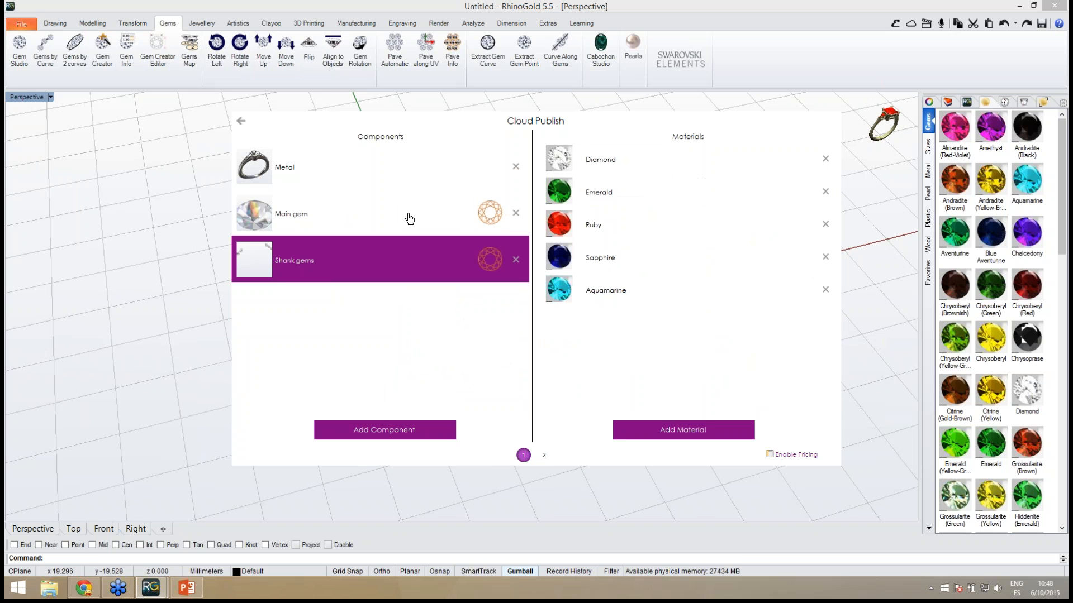
# Step: On the second publishing page, enter the title "Solitarie", the subtitle "Ring" and the description "RhinoGold Cloud"
pyautogui.click(543, 455)
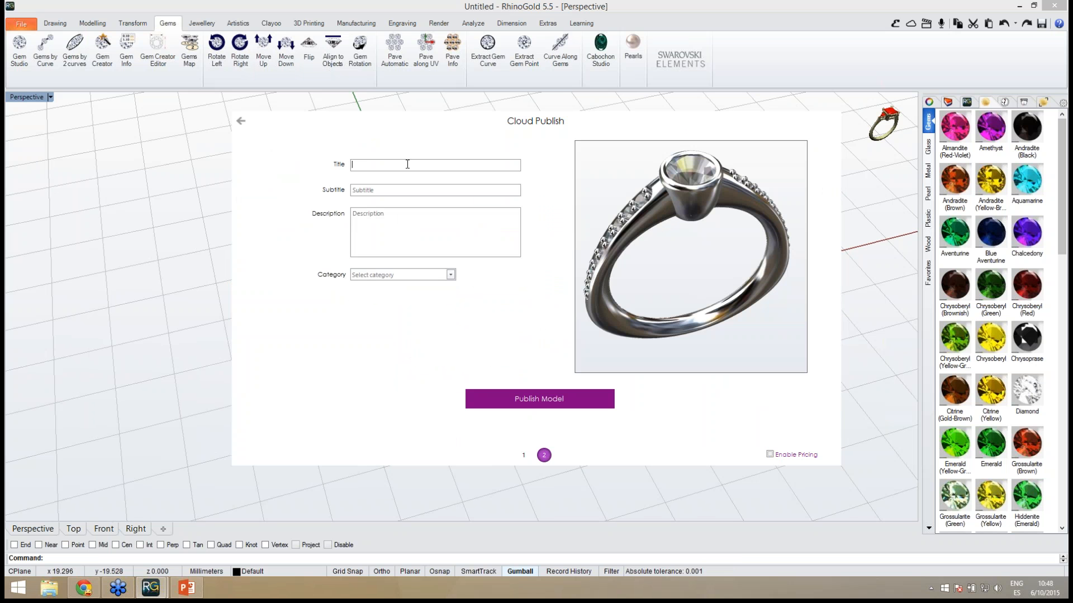
pyautogui.write('Solitarie')
pyautogui.click(392, 191)
pyautogui.write('Ring')
pyautogui.click(384, 241)
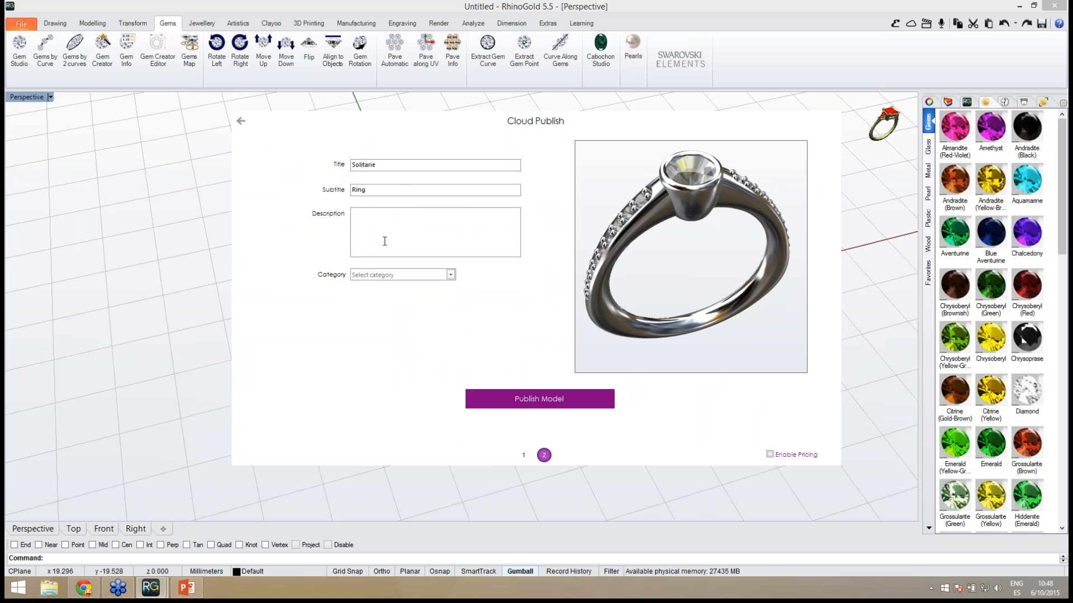
pyautogui.write('RhinoG')
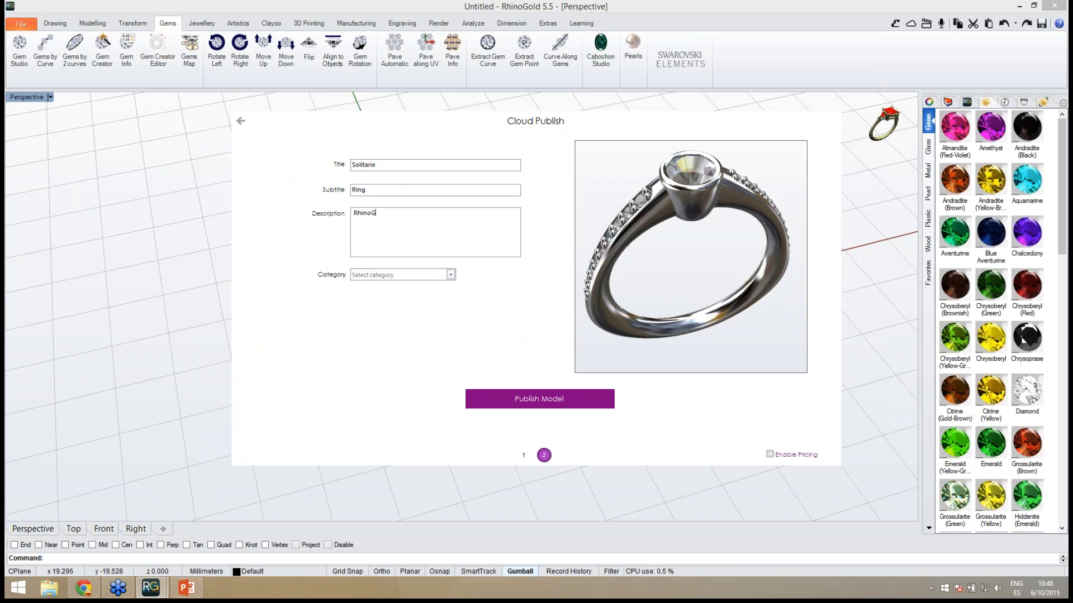
pyautogui.write('old Cloud')
# Step: Assign the cloud model to the Classic category
pyautogui.click(449, 275)
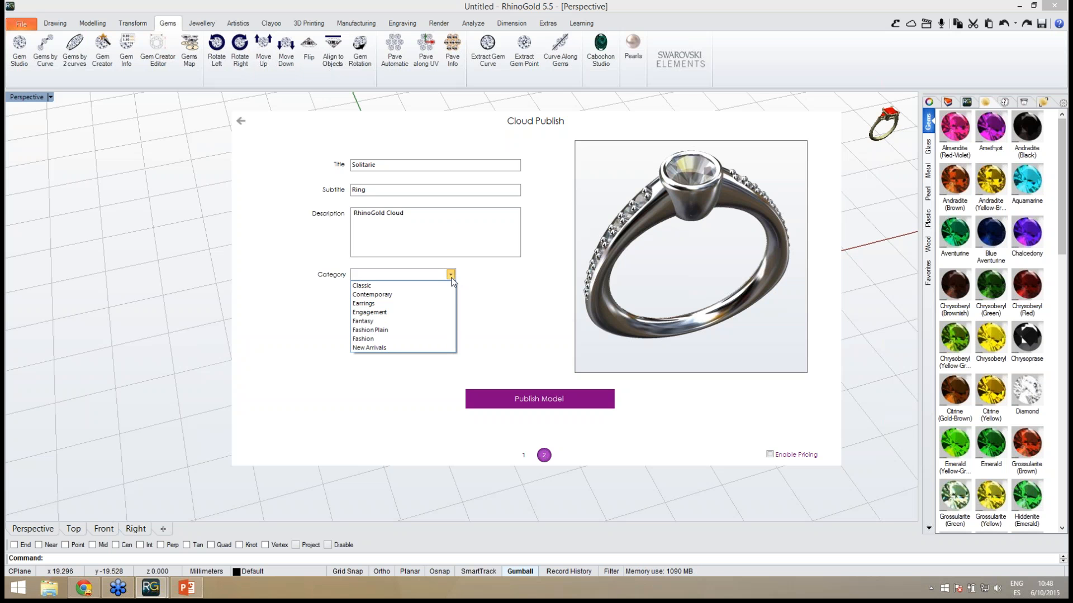
pyautogui.click(454, 276)
pyautogui.click(452, 275)
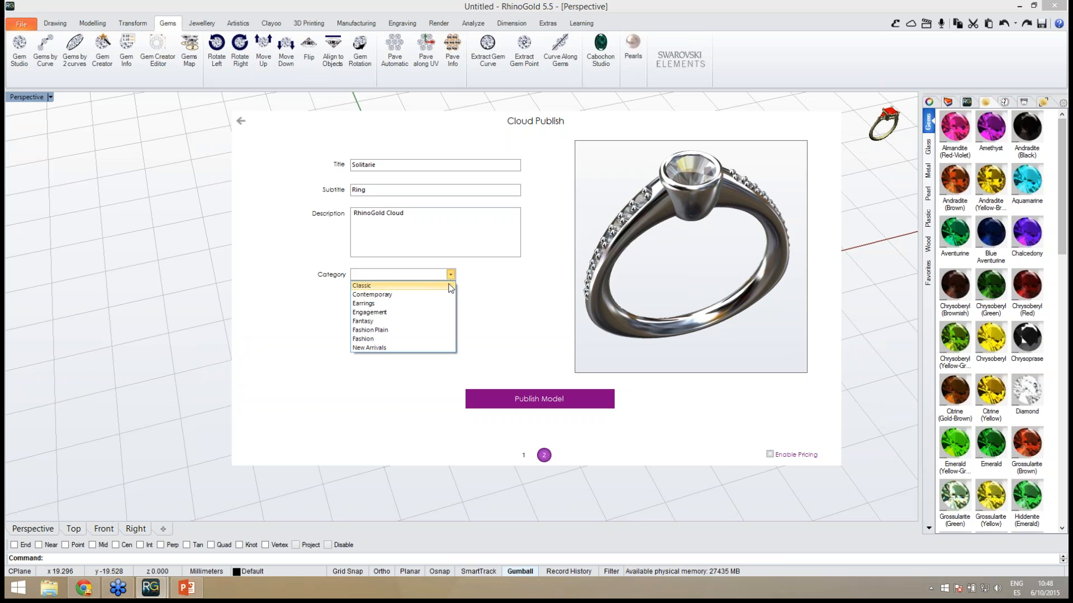
pyautogui.click(427, 286)
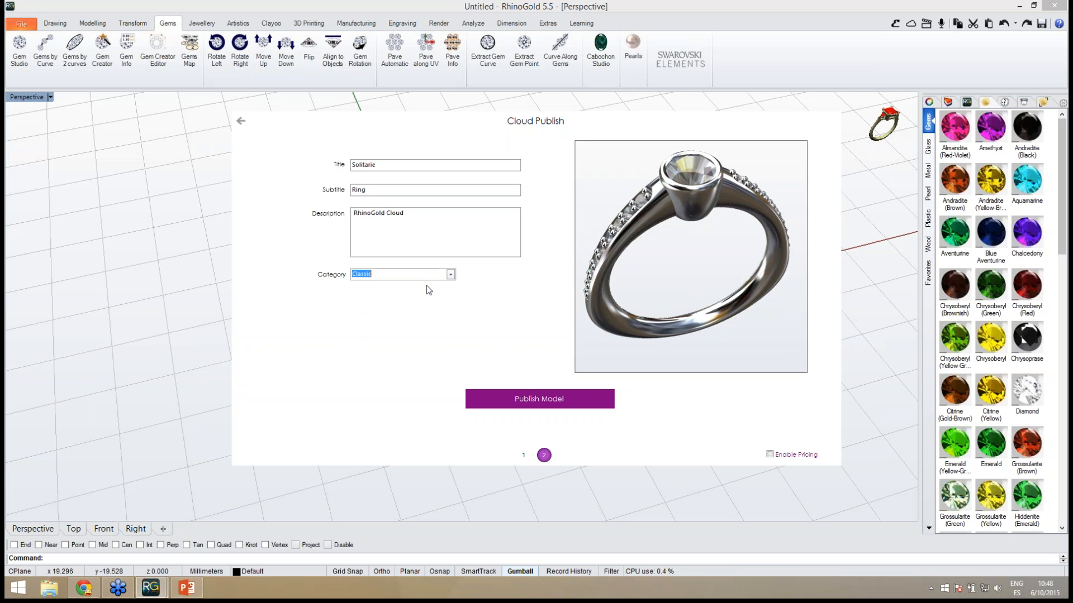
# Step: Publish the model to the cloud and display the models of the Classic category
pyautogui.click(529, 402)
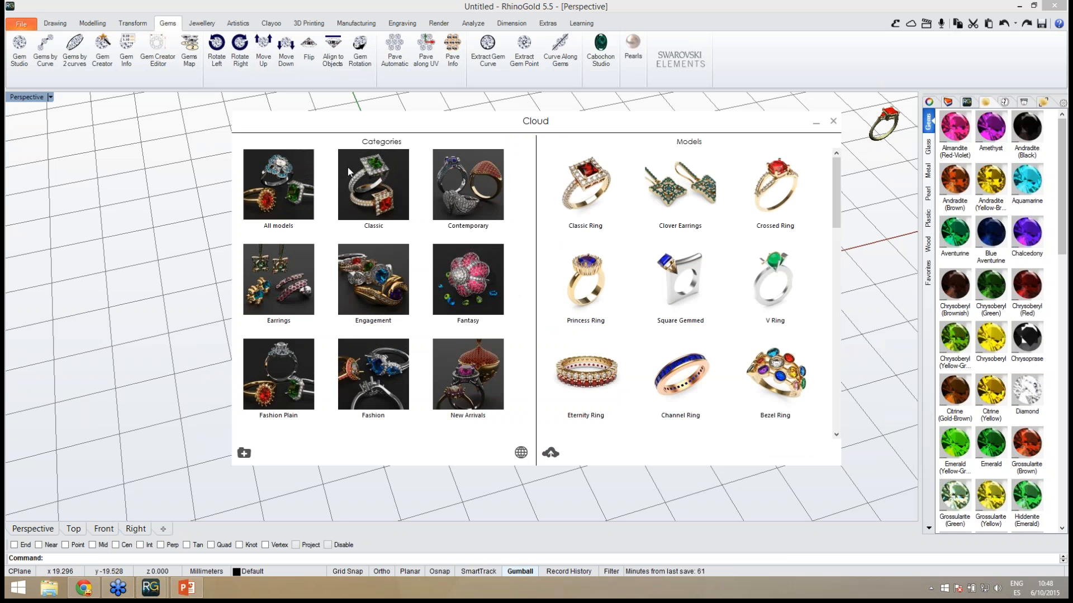
pyautogui.click(369, 197)
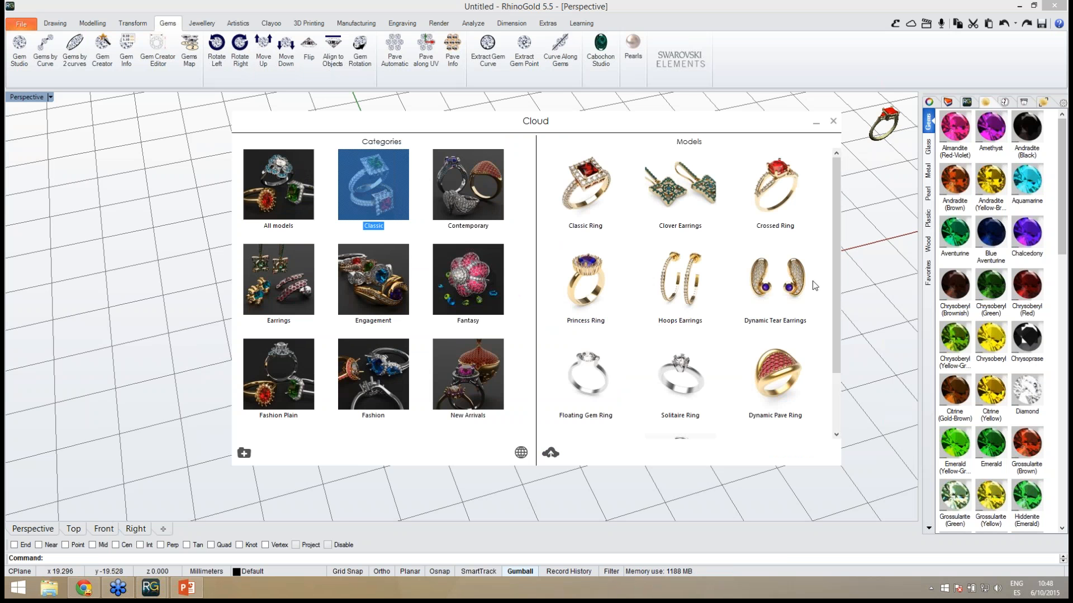
pyautogui.scroll(-2, 833, 263)
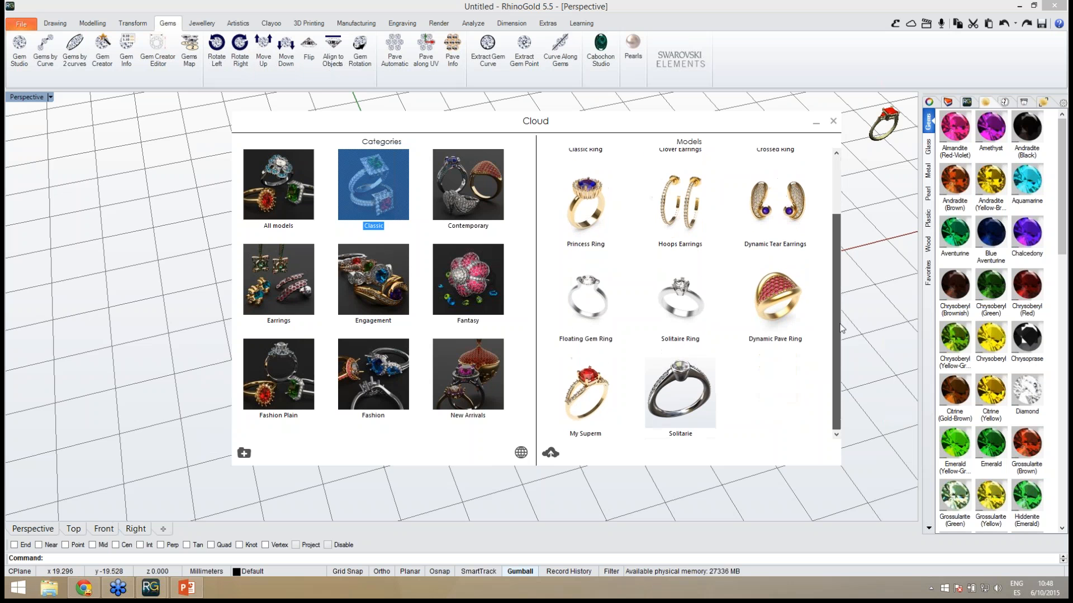
# Step: Examine the management options offered for the published Solitarie model and look through the Classic category's models
pyautogui.rightClick(681, 397)
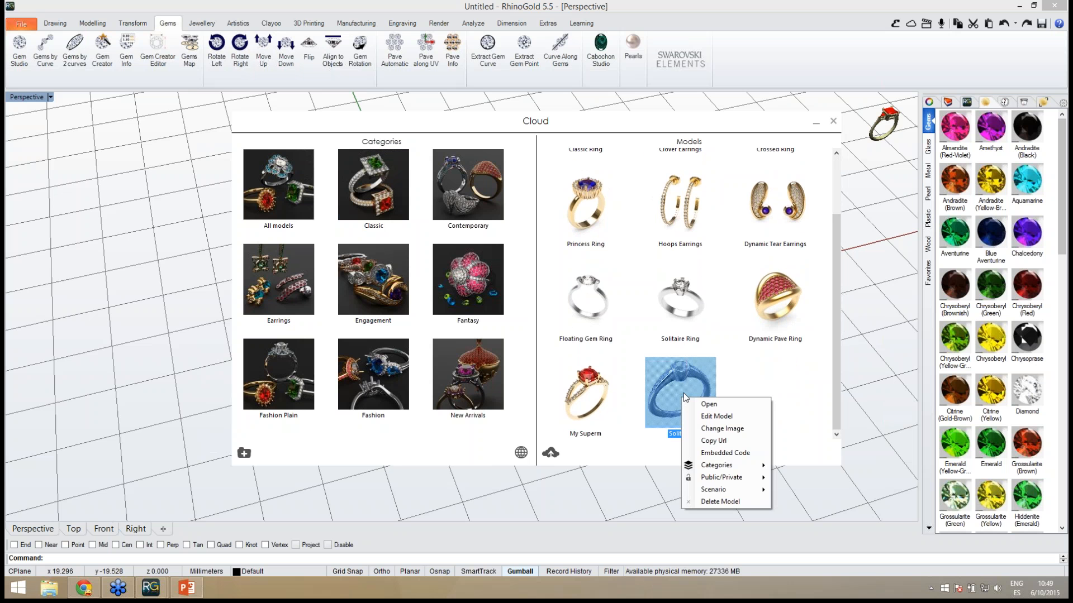
pyautogui.click(746, 388)
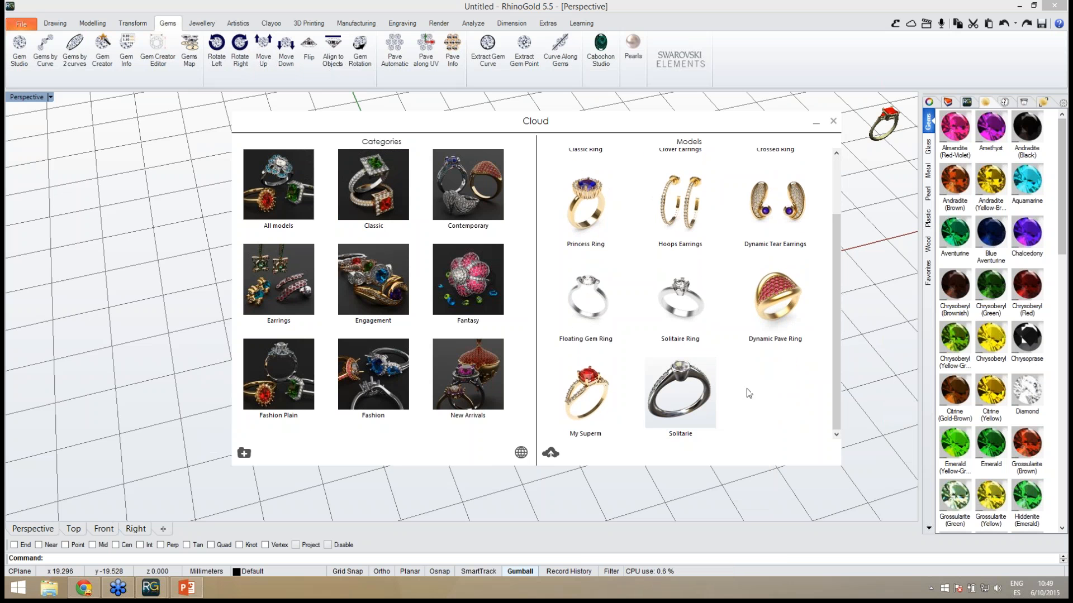
pyautogui.rightClick(698, 403)
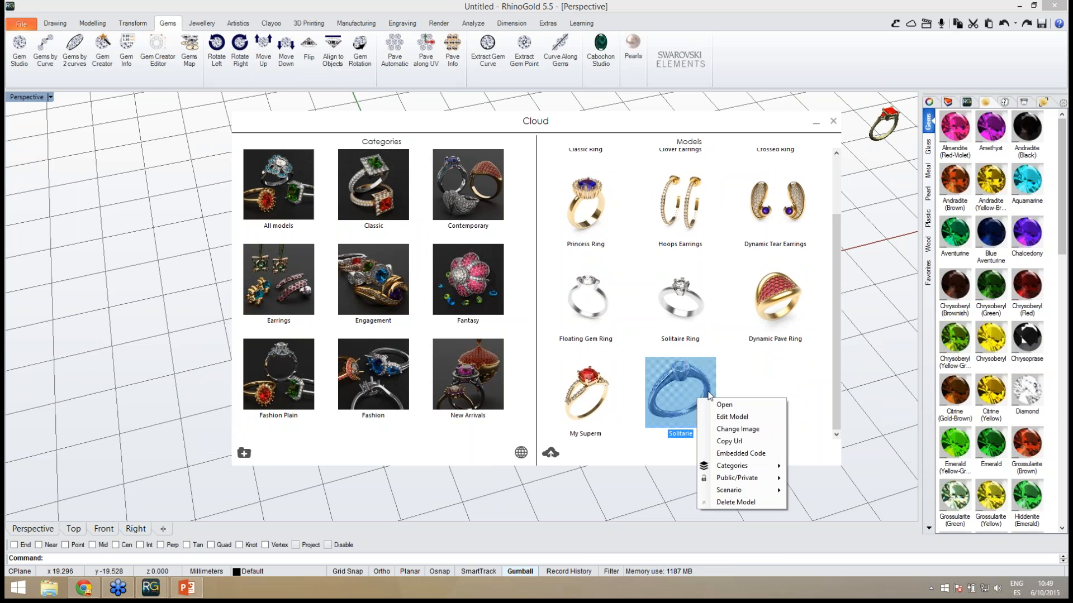
pyautogui.click(728, 390)
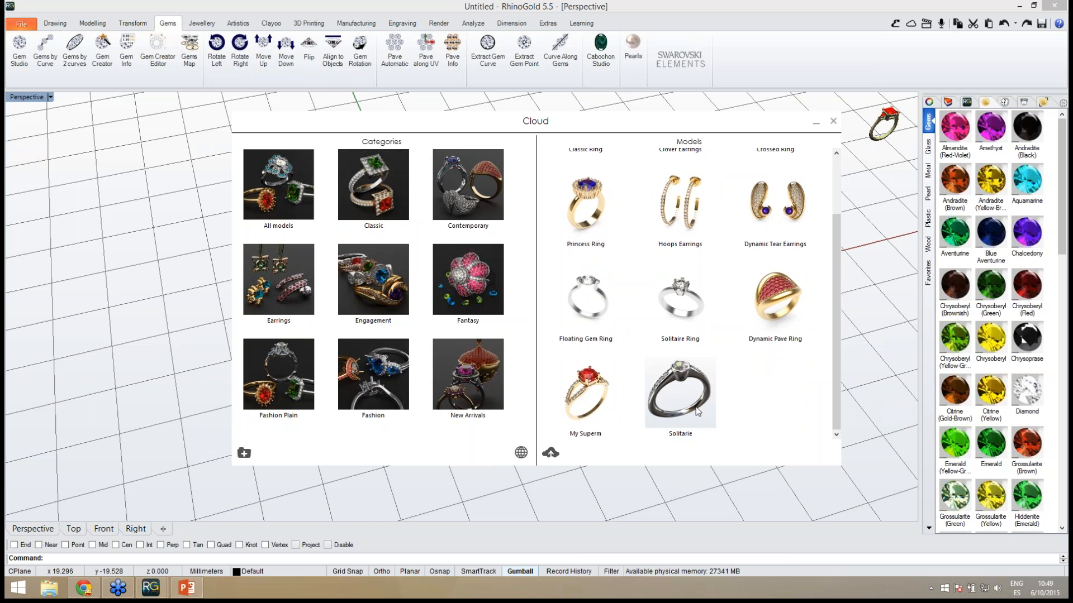
pyautogui.moveTo(832, 367)
pyautogui.mouseDown()
pyautogui.moveTo(840, 308)
pyautogui.moveTo(840, 375)
pyautogui.mouseUp()
pyautogui.moveTo(833, 377); pyautogui.dragTo(838, 339)
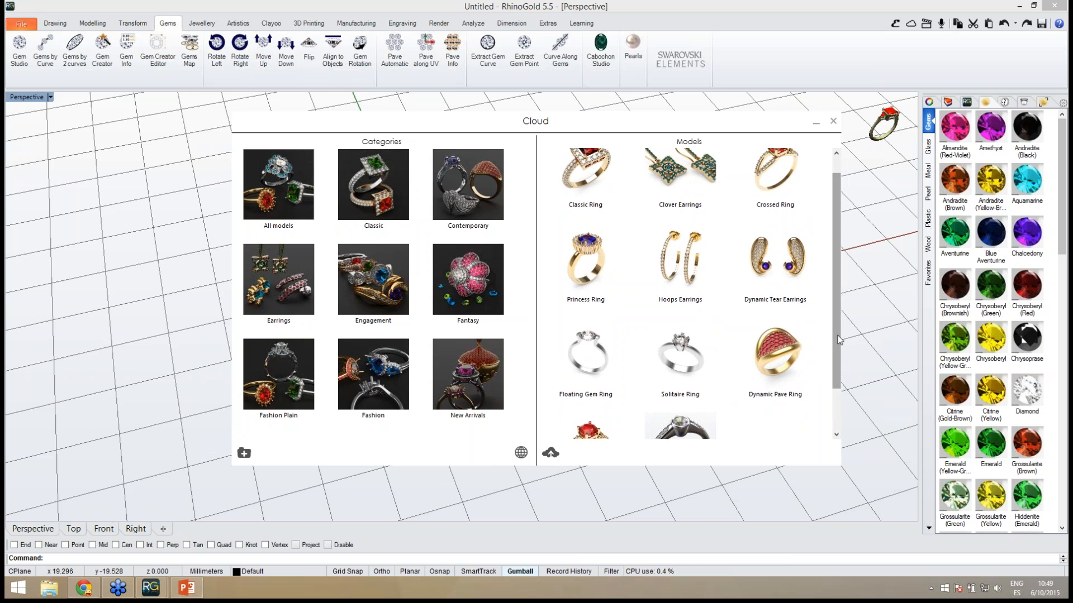
pyautogui.moveTo(838, 339); pyautogui.dragTo(843, 374)
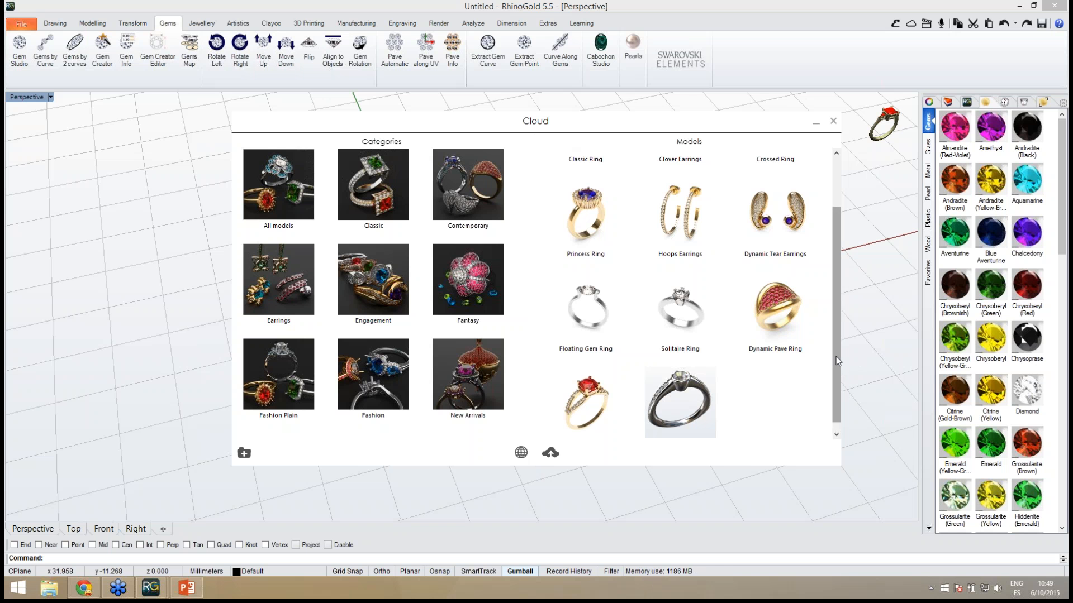
# Step: Open the published Solitarie model in the online viewer
pyautogui.scroll(-1, 835, 356)
pyautogui.rightClick(690, 382)
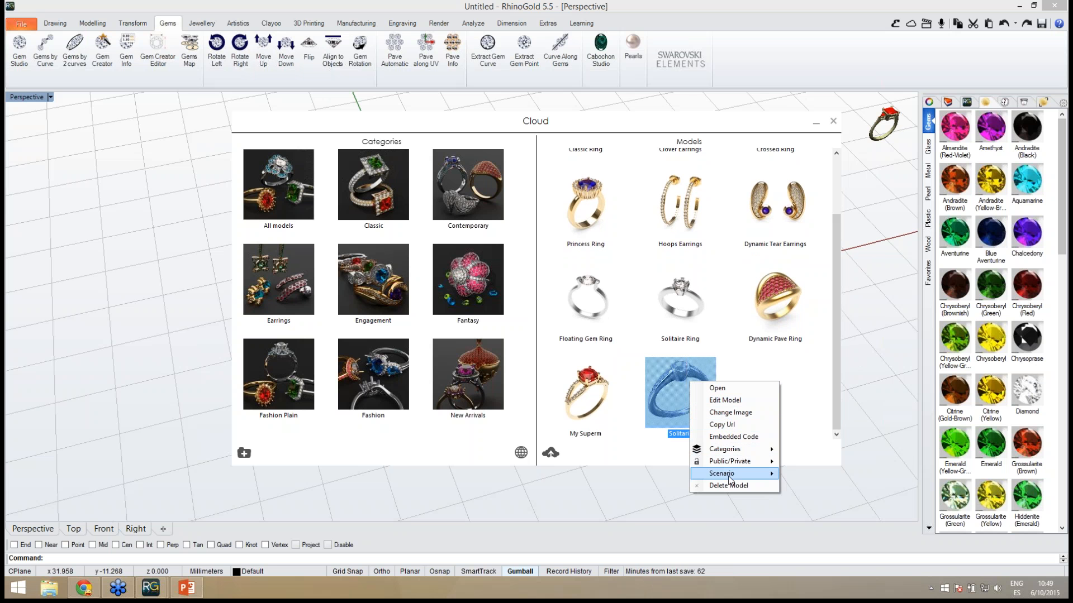
pyautogui.click(720, 388)
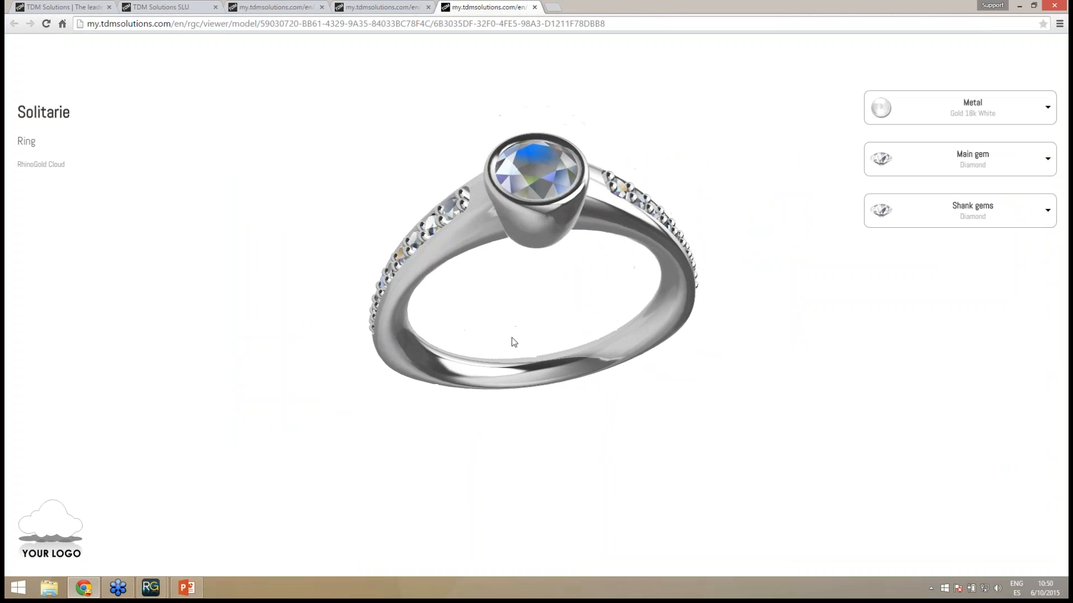
# Step: Configure the Solitarie ring with Gold 14k Yellow metal, an Aquamarine main gem and Sapphire shank gems
pyautogui.click(929, 168)
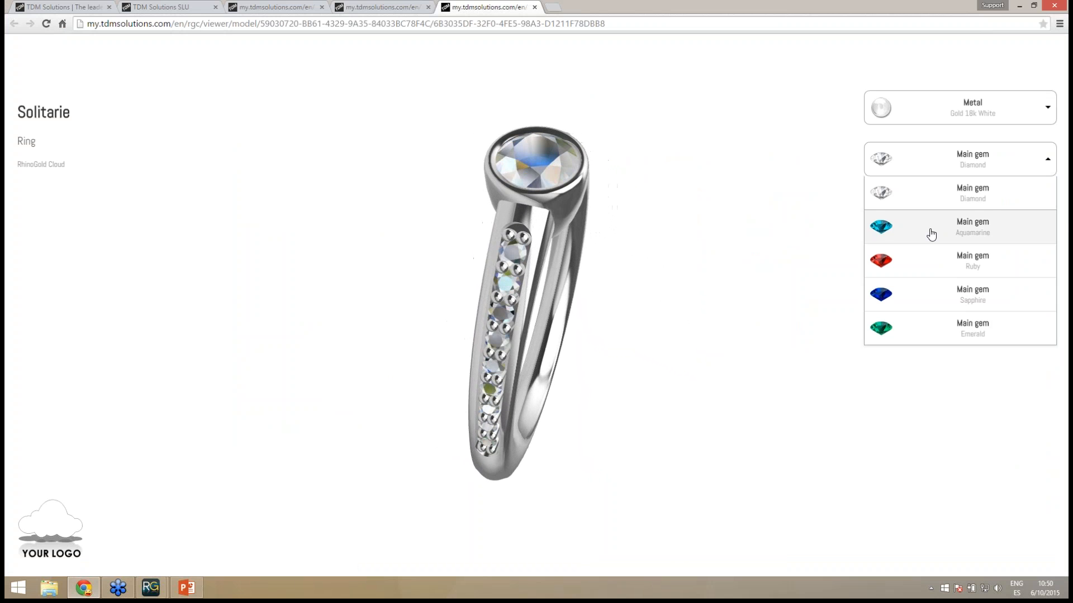
pyautogui.click(930, 234)
pyautogui.click(932, 216)
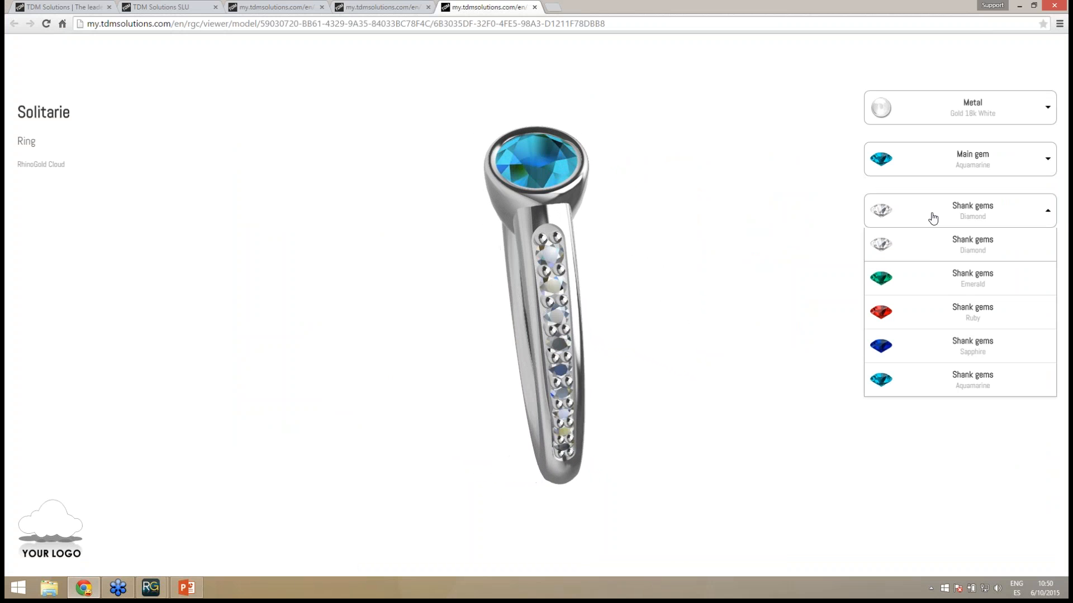
pyautogui.click(920, 351)
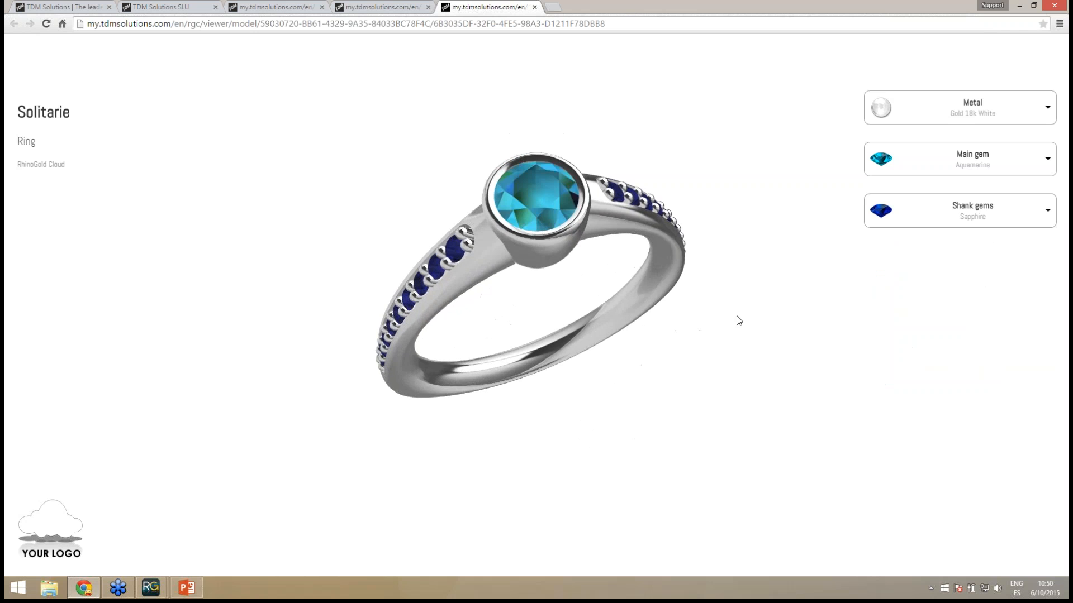
pyautogui.click(977, 114)
pyautogui.click(976, 171)
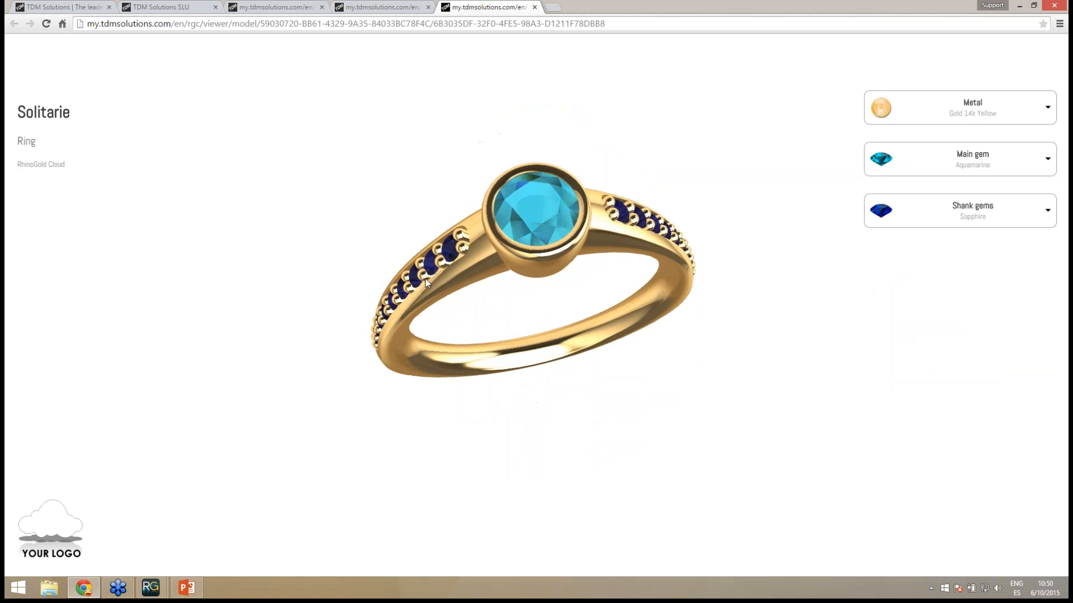
# Step: Try Diamond, Emerald and Ruby in turn as the ring's main gem
pyautogui.click(948, 166)
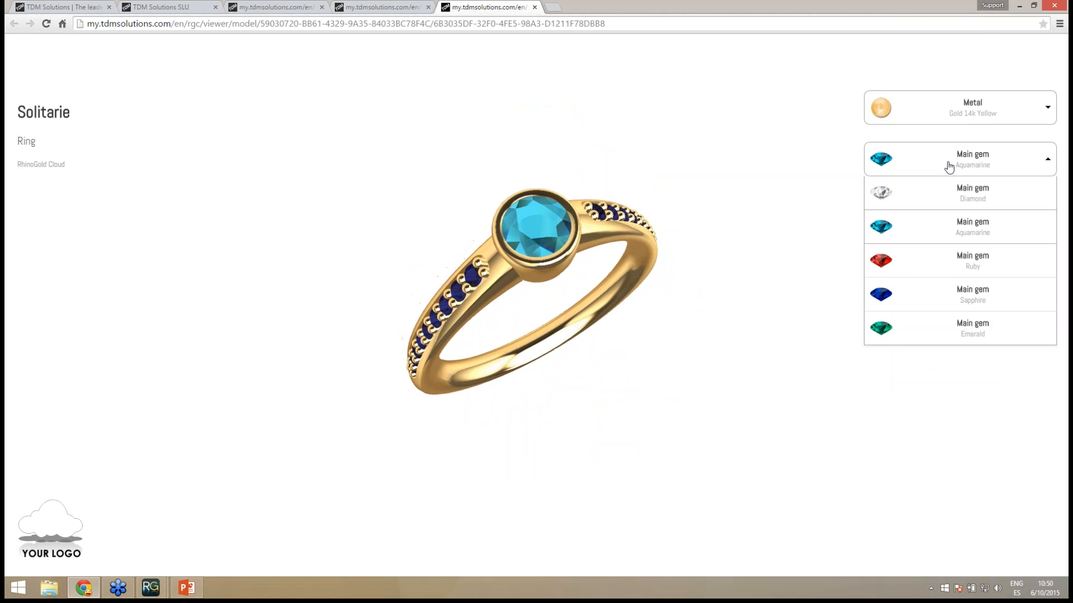
pyautogui.click(953, 202)
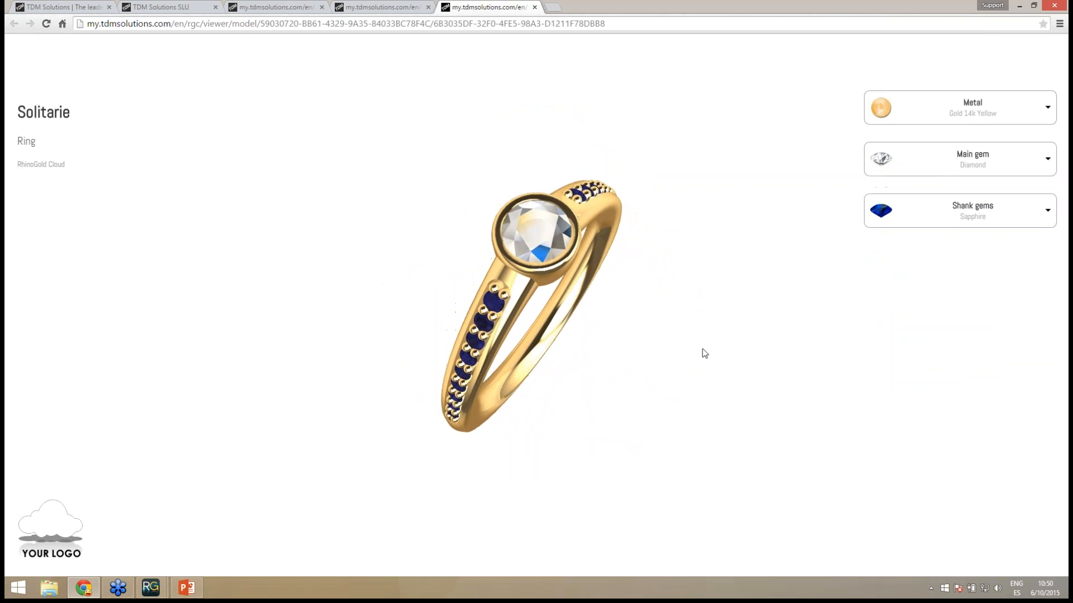
pyautogui.click(949, 162)
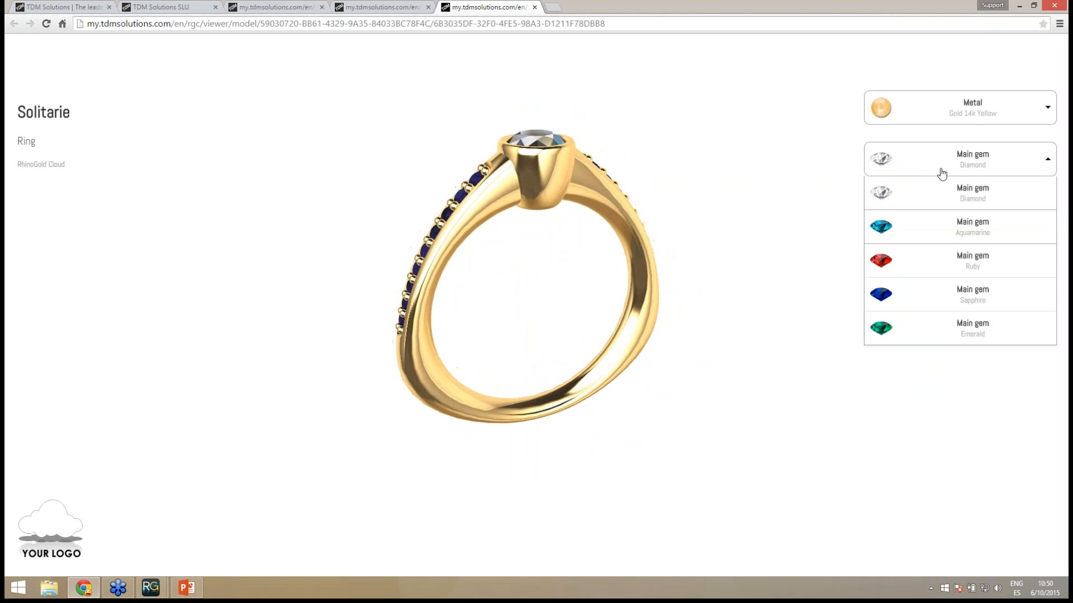
pyautogui.click(942, 329)
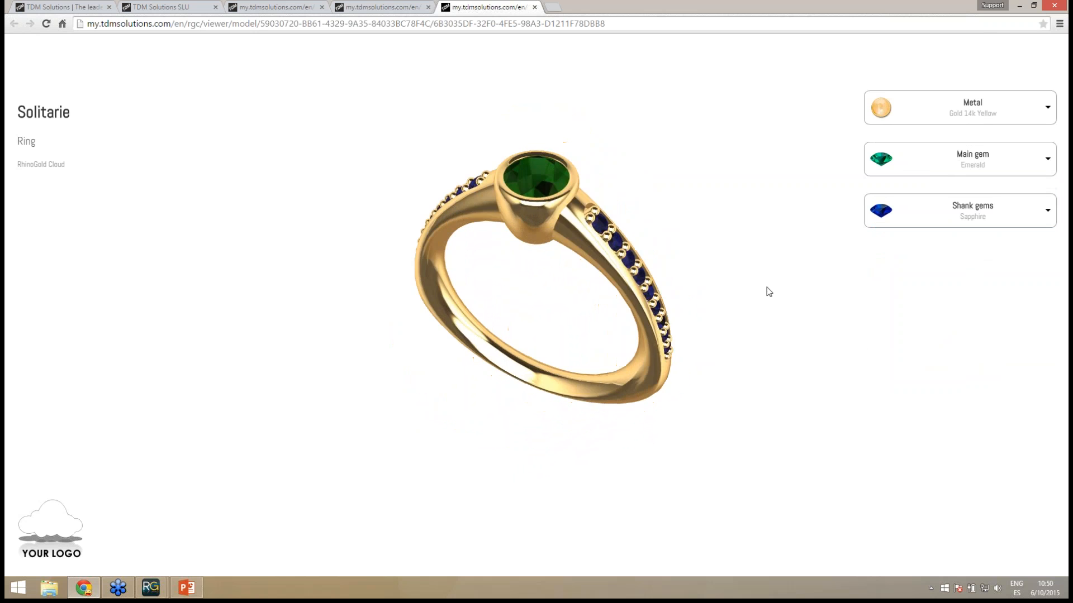
pyautogui.click(936, 168)
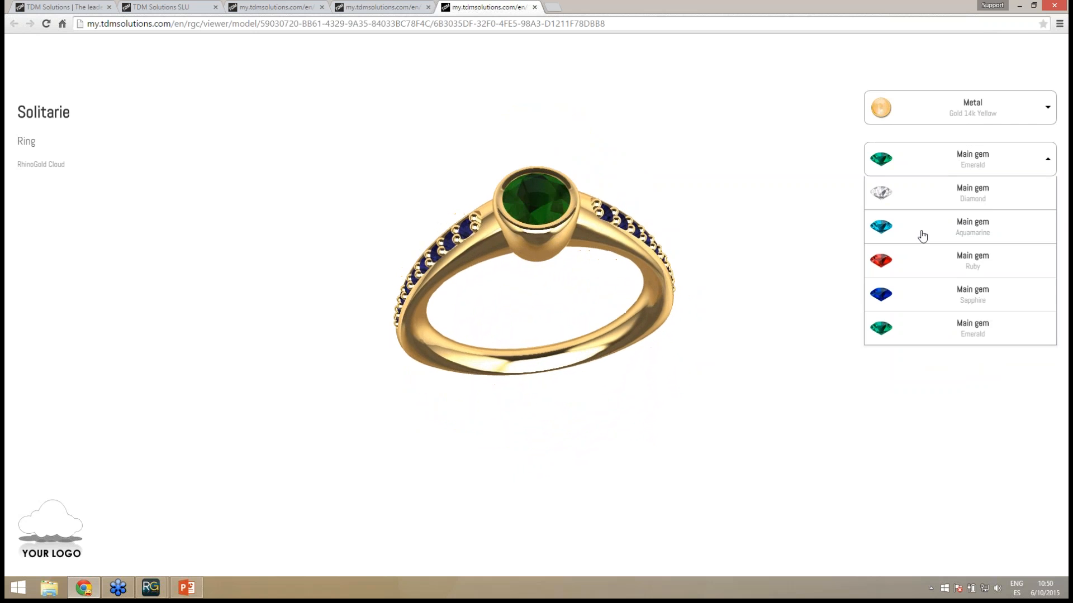
pyautogui.click(921, 263)
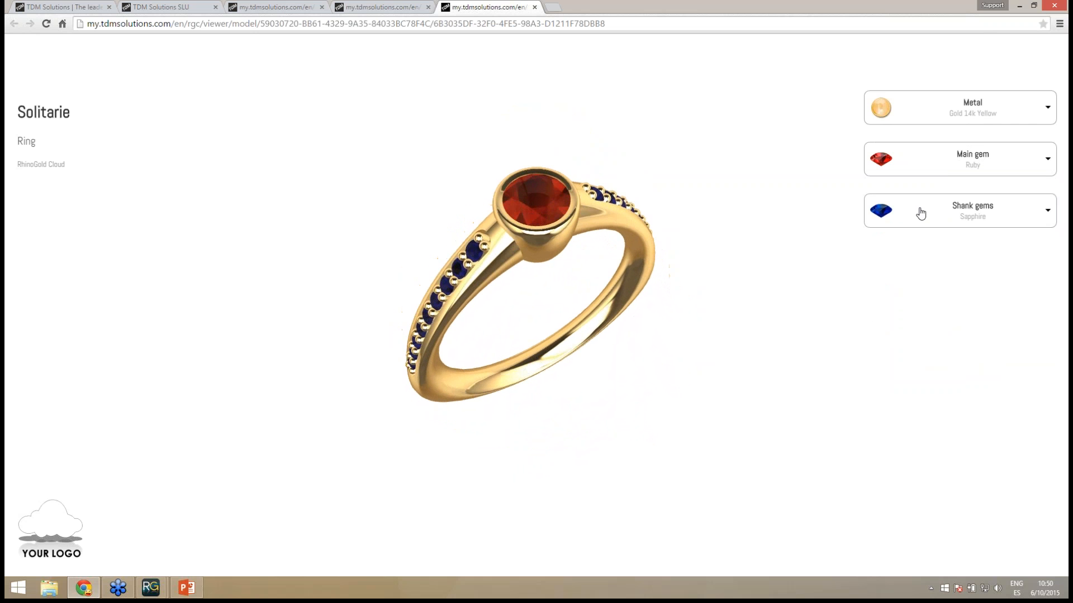
# Step: Set the shank gems to Aquamarine and the main gem to Sapphire
pyautogui.click(920, 212)
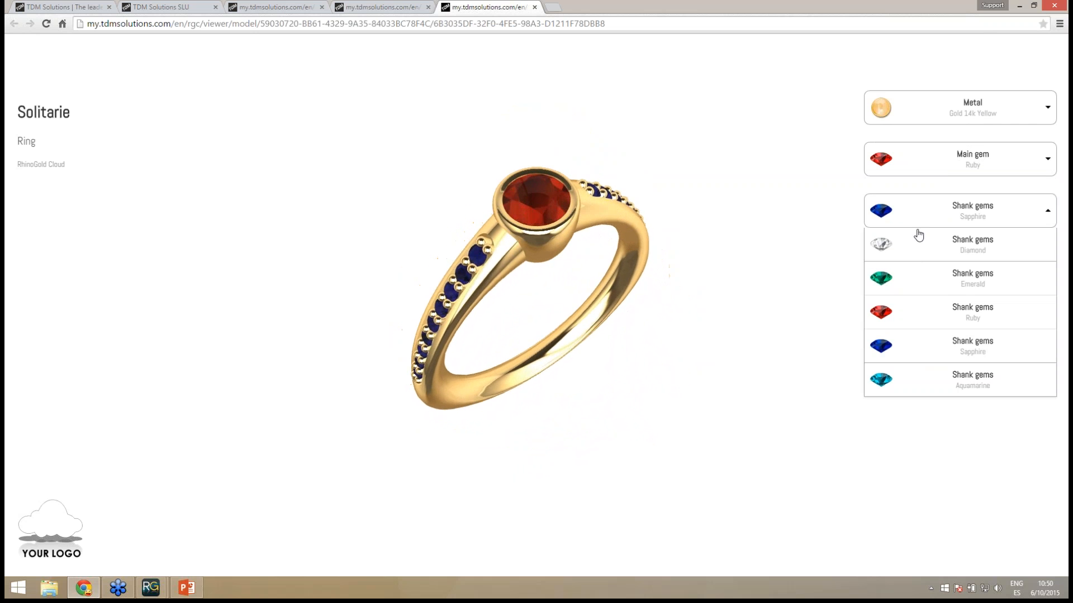
pyautogui.click(910, 380)
pyautogui.click(929, 171)
pyautogui.click(922, 294)
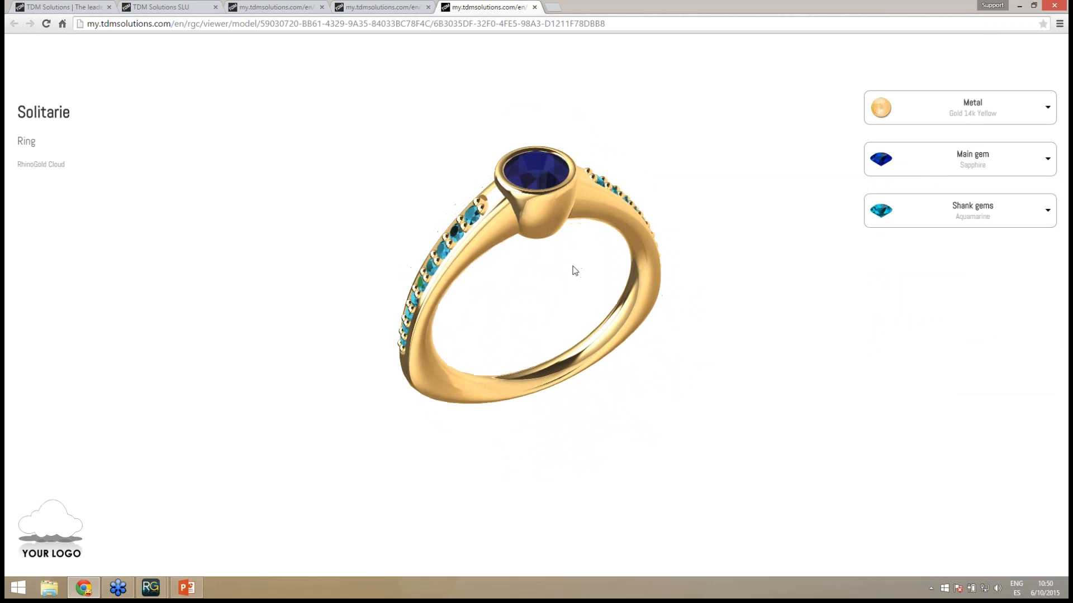
# Step: Examine the configured ring close up from the front, side, top and underneath in the online viewer
pyautogui.moveTo(579, 268); pyautogui.dragTo(524, 294)
pyautogui.scroll(3, 570, 261)
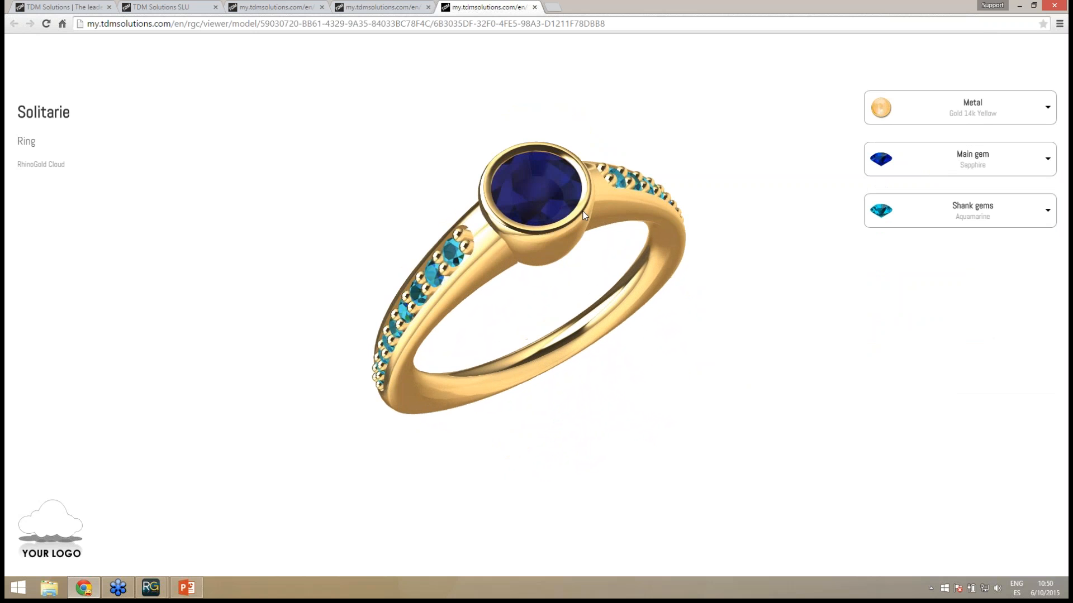
pyautogui.moveTo(588, 270); pyautogui.dragTo(458, 361)
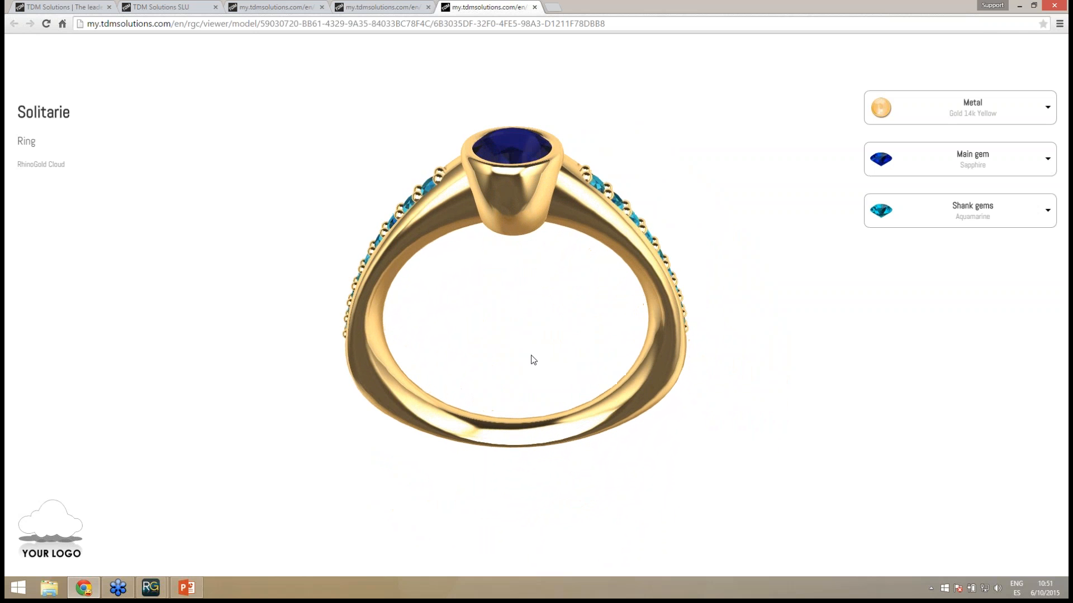
pyautogui.moveTo(534, 360); pyautogui.dragTo(415, 247)
pyautogui.moveTo(465, 272); pyautogui.dragTo(540, 299)
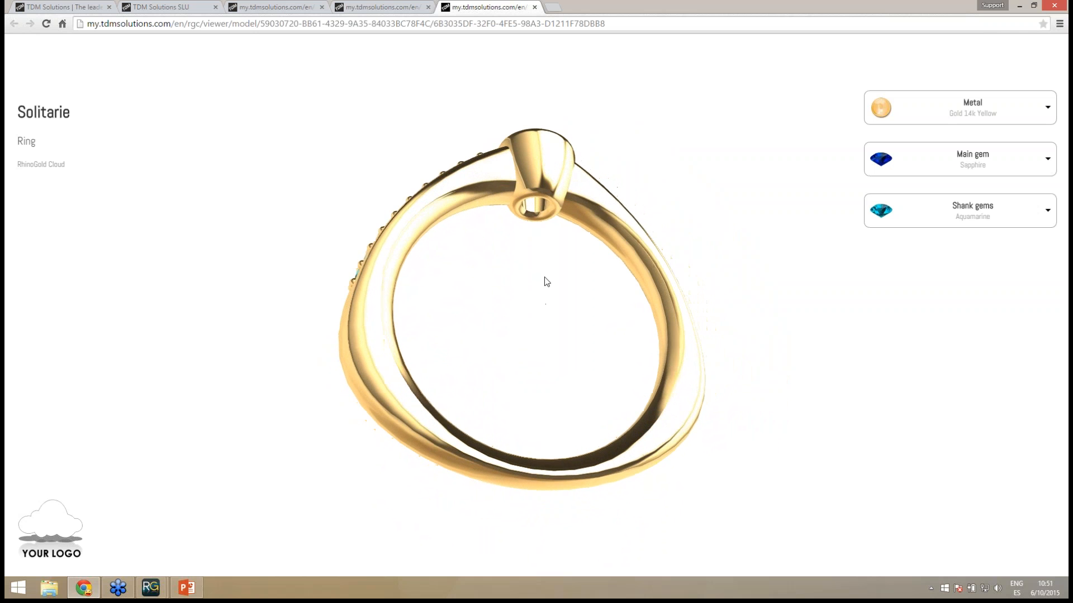
pyautogui.moveTo(544, 277); pyautogui.dragTo(541, 342)
pyautogui.moveTo(639, 68); pyautogui.dragTo(618, 155)
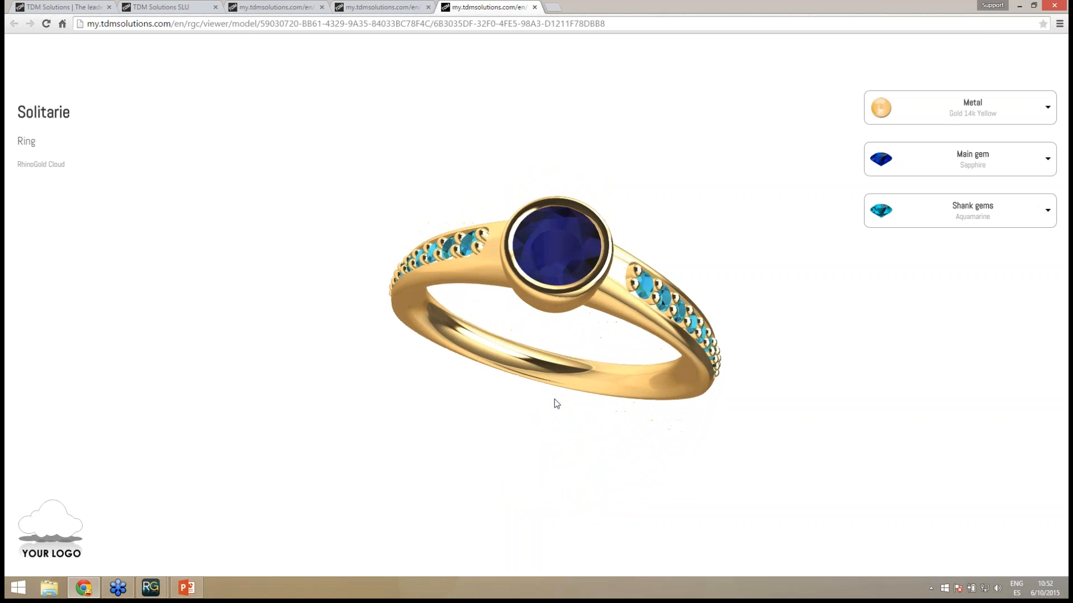
pyautogui.moveTo(554, 399); pyautogui.dragTo(564, 327)
pyautogui.moveTo(451, 325); pyautogui.dragTo(571, 368)
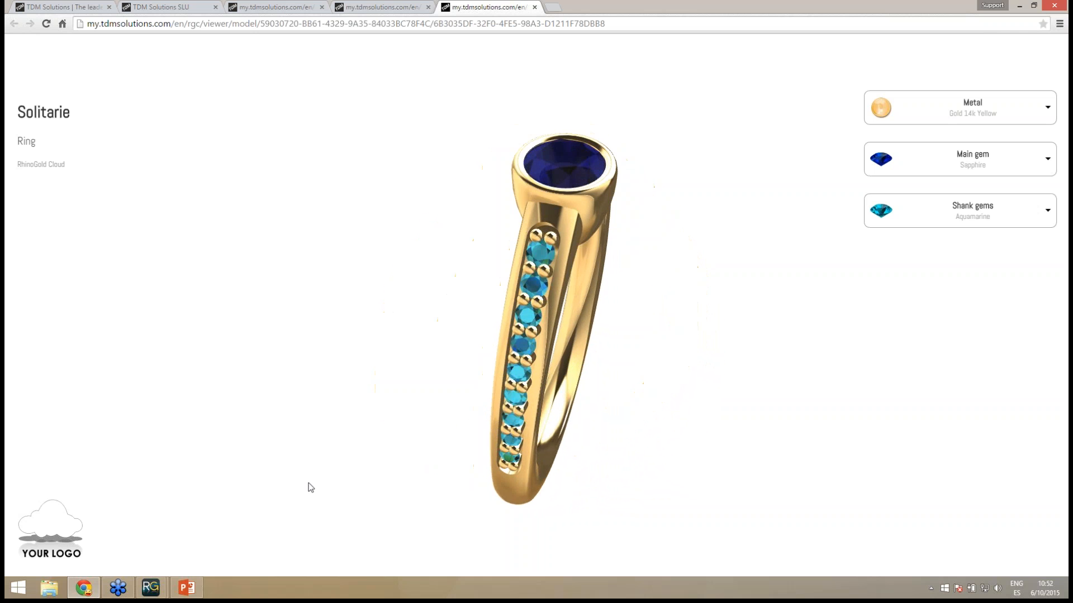
# Step: Switch back to the RhinoGold Cloud window and browse the Classic category and the complete collection of models
pyautogui.moveTo(156, 588)
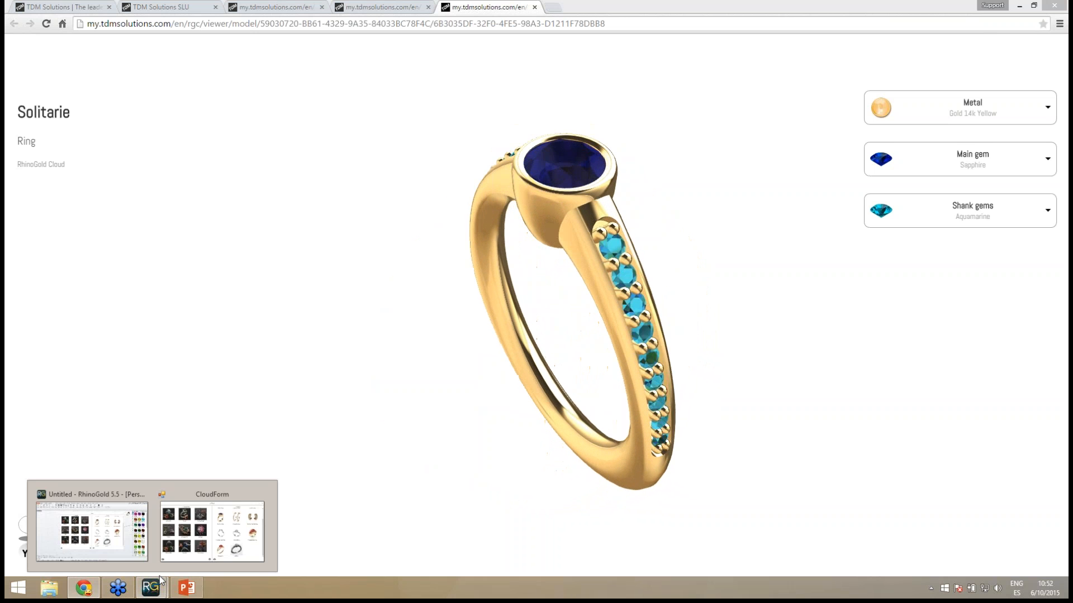
pyautogui.moveTo(212, 496)
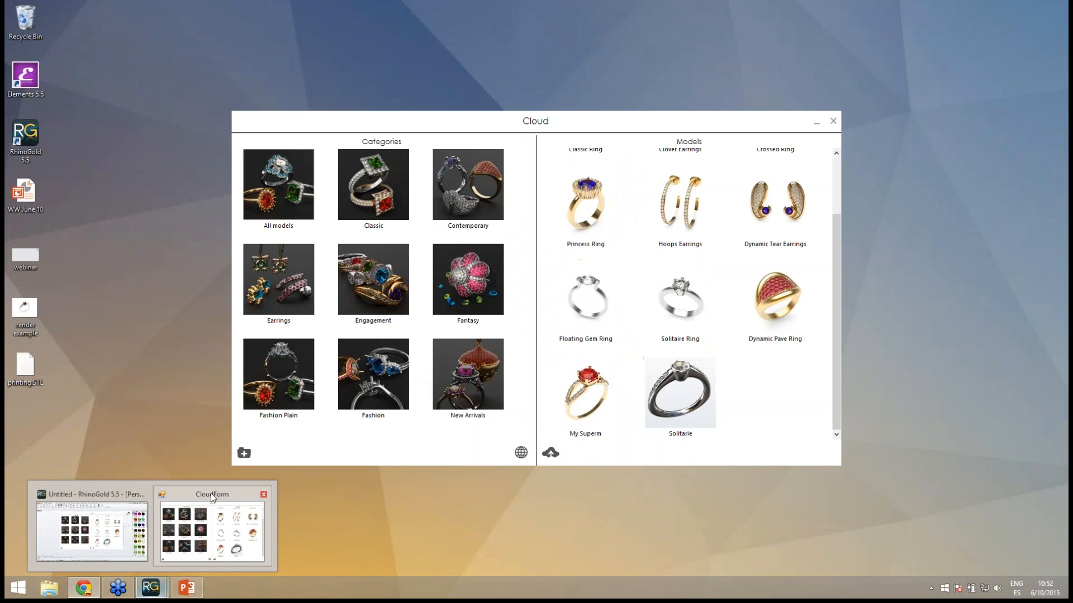
pyautogui.click(205, 494)
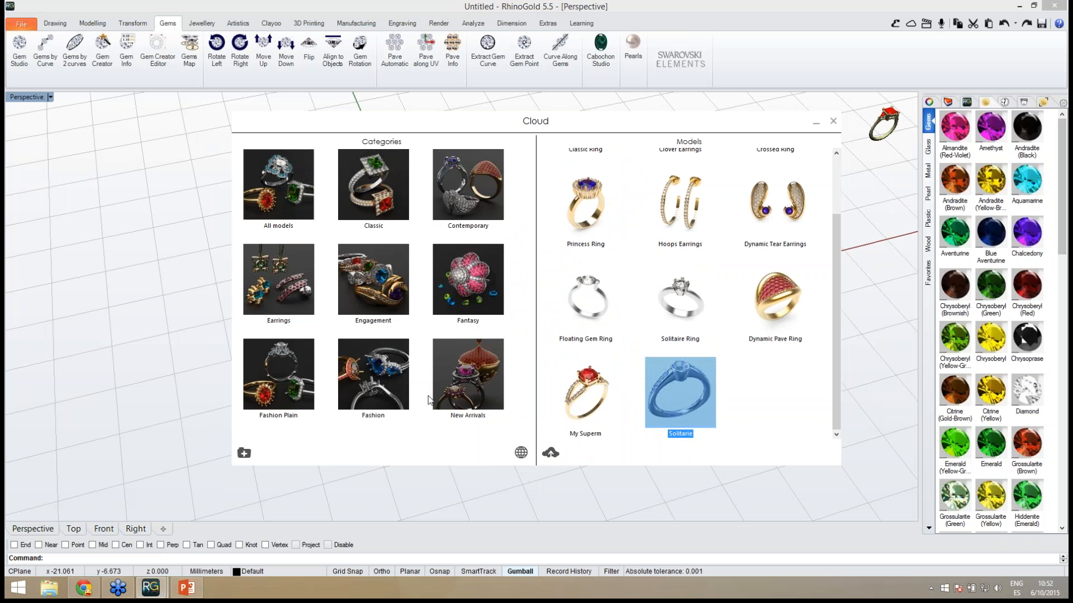
pyautogui.moveTo(839, 291); pyautogui.dragTo(847, 219)
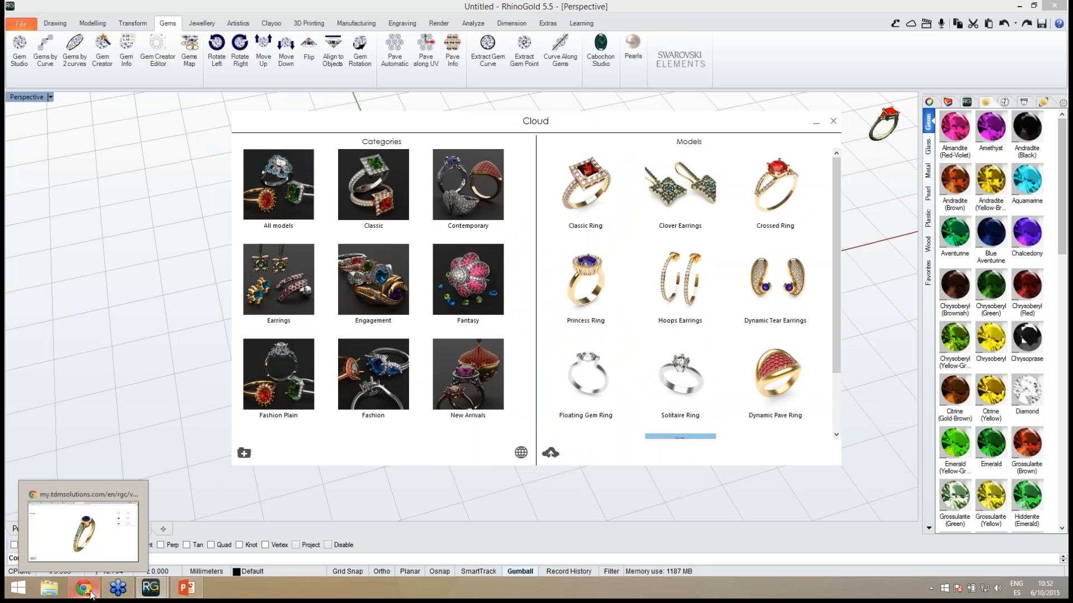
pyautogui.click(296, 202)
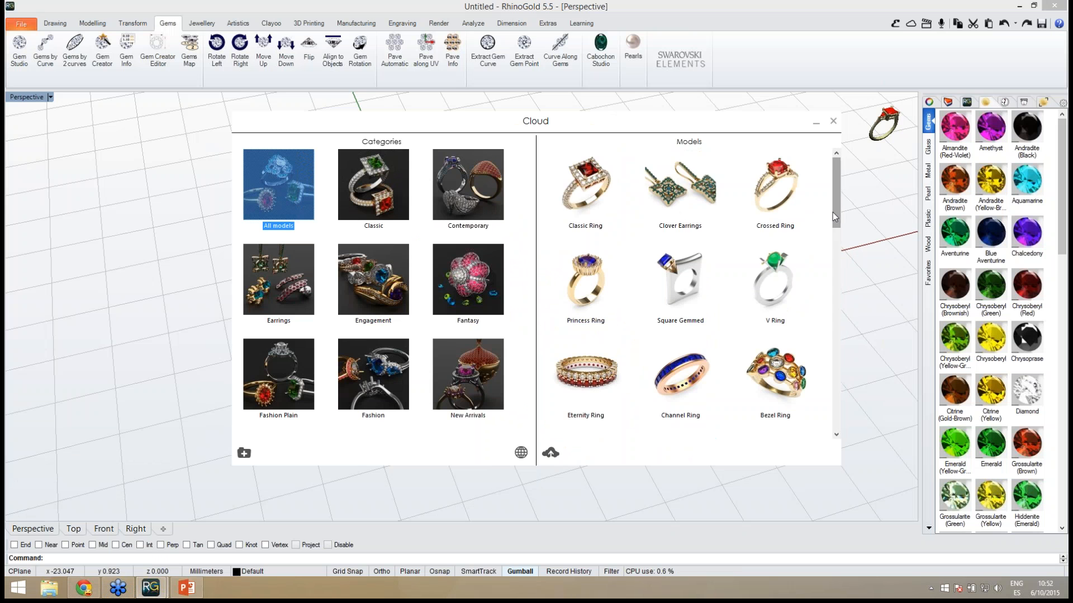
pyautogui.moveTo(833, 212); pyautogui.dragTo(840, 273)
pyautogui.scroll(3, 771, 279)
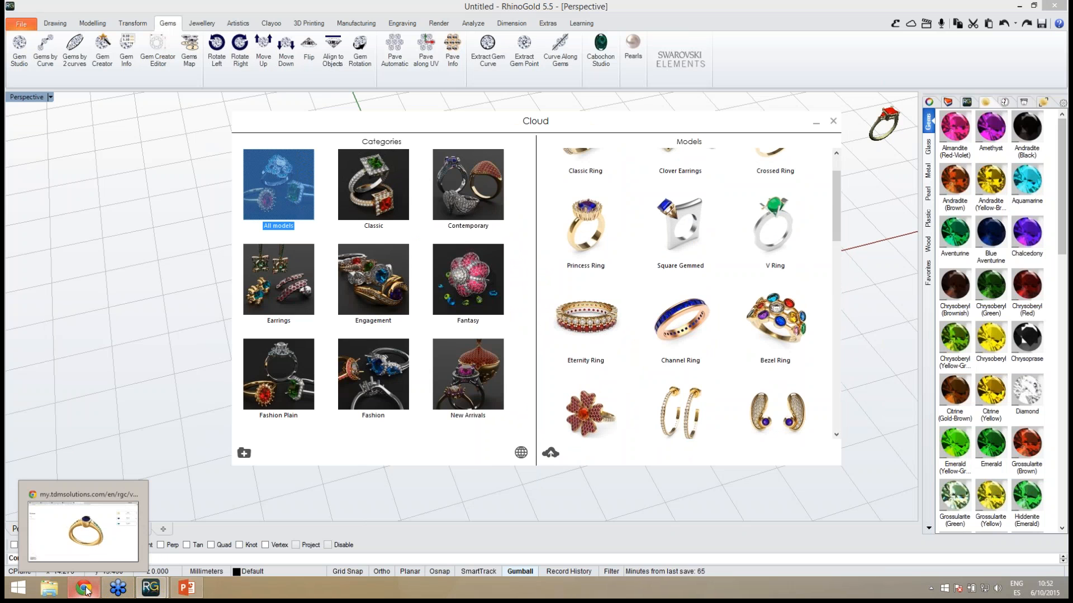
# Step: Switch to the Chrome browser and show the Threelogy Ring in the online viewer
pyautogui.click(85, 590)
pyautogui.click(288, 7)
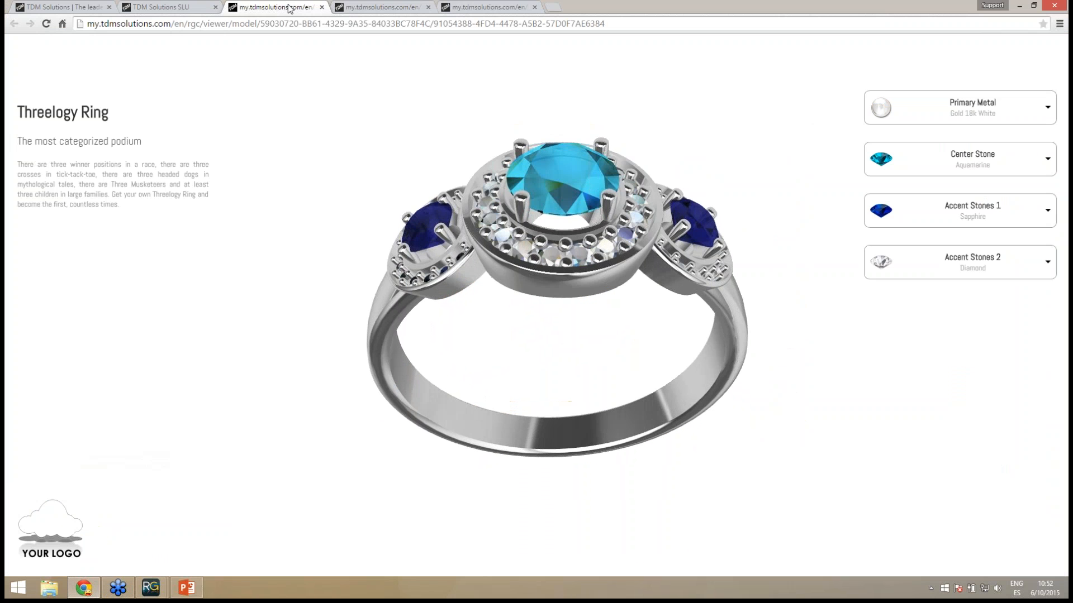
# Step: Apply the Black theme to the online viewer from the Cloud customization themes and confirm the change
pyautogui.click(178, 4)
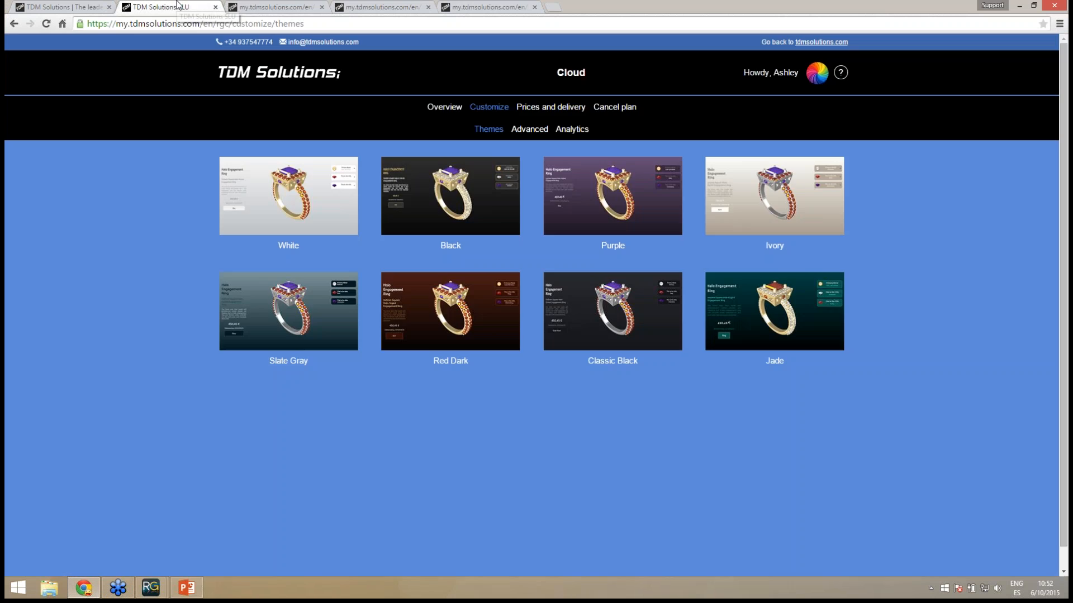
pyautogui.click(281, 6)
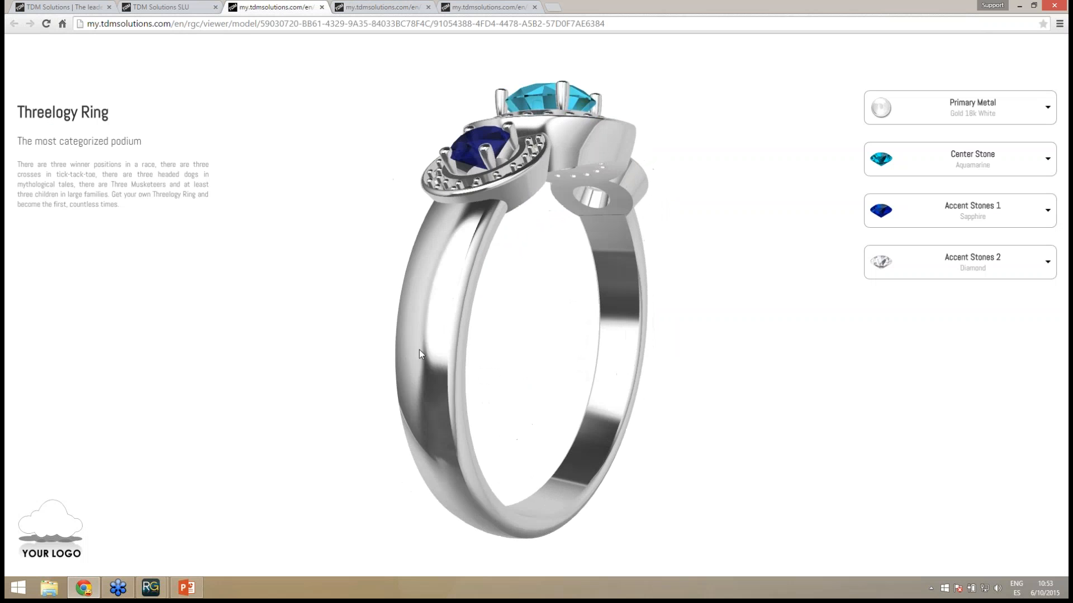
pyautogui.click(174, 6)
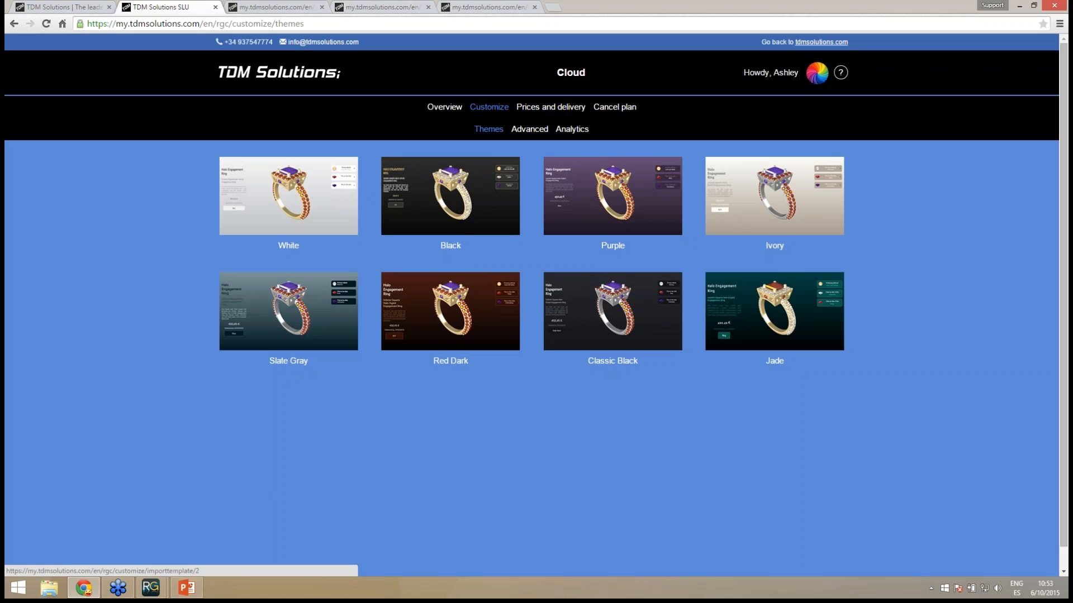
pyautogui.click(457, 220)
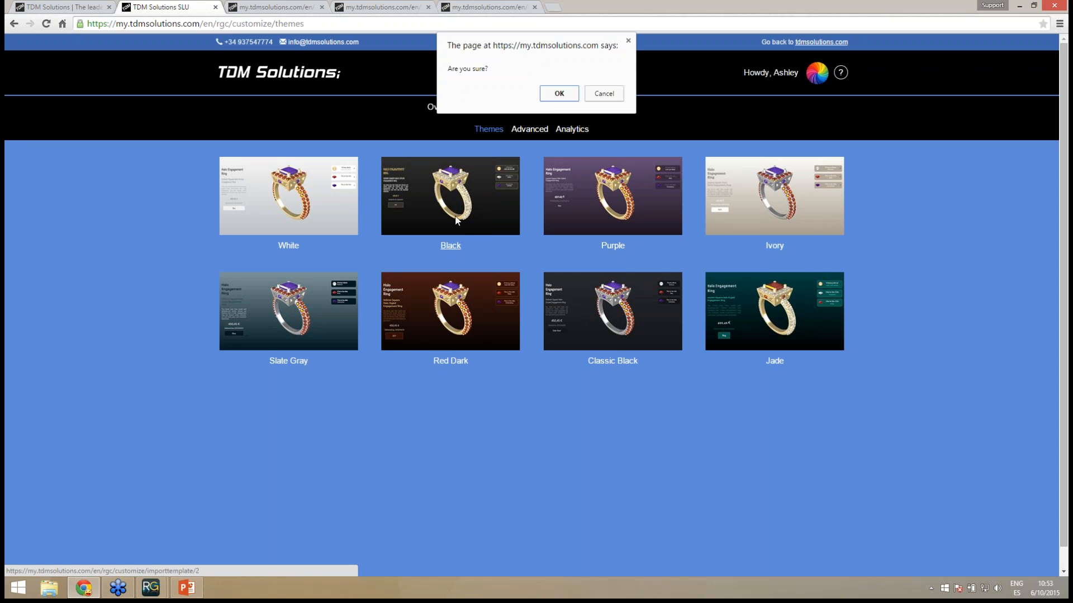
pyautogui.click(565, 100)
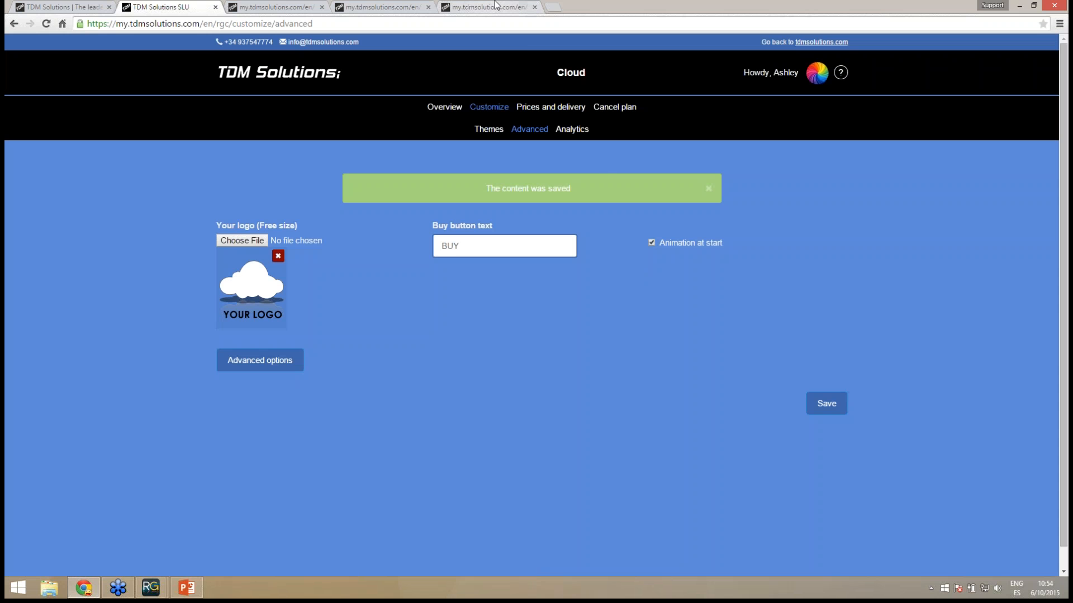
# Step: Reload the solitaire ring's online viewer page to check the new theme, and examine the ring from several angles
pyautogui.click(491, 7)
pyautogui.click(46, 24)
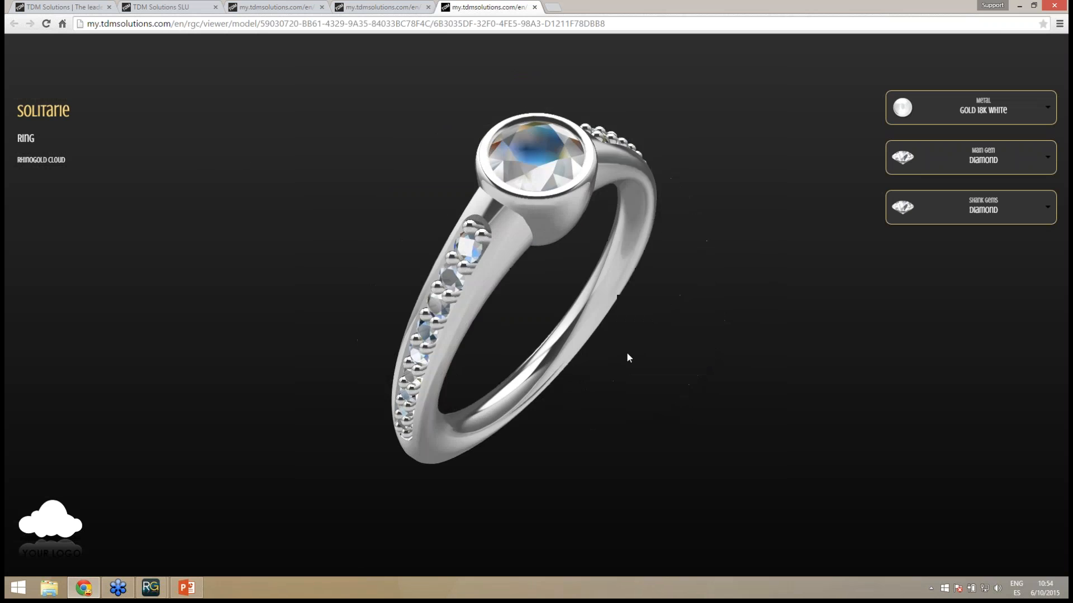
pyautogui.moveTo(609, 343); pyautogui.dragTo(424, 308)
pyautogui.scroll(-2, 472, 315)
pyautogui.moveTo(531, 284); pyautogui.dragTo(463, 317, button='right')
pyautogui.moveTo(463, 322); pyautogui.dragTo(543, 352)
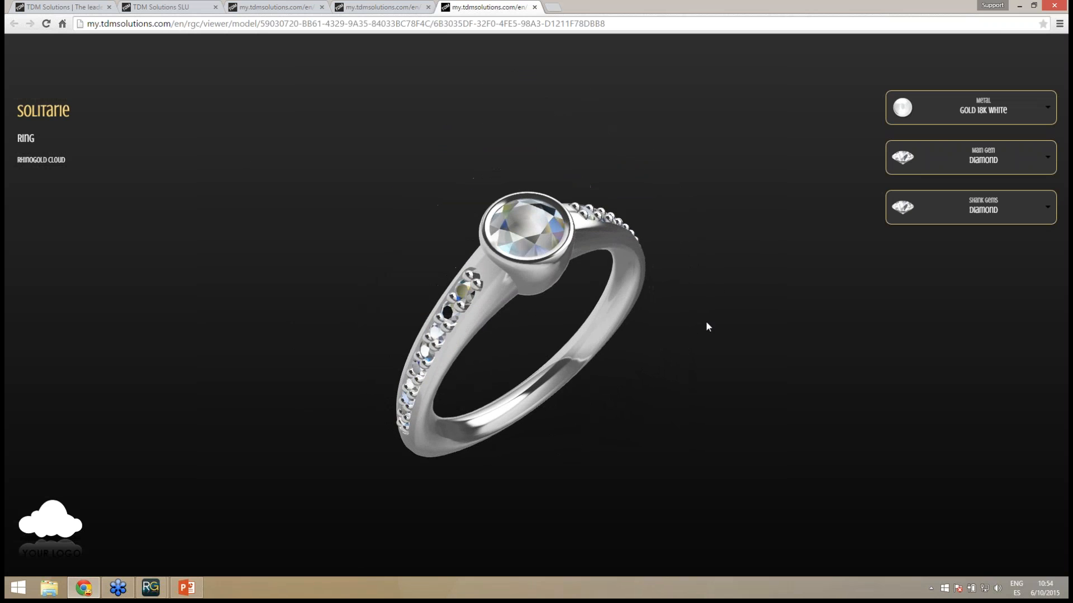
# Step: Set the solitaire ring's metal to Gold 14K Yellow in the online viewer
pyautogui.click(949, 107)
pyautogui.click(932, 175)
pyautogui.moveTo(550, 352); pyautogui.dragTo(640, 362)
pyautogui.scroll(3, 639, 363)
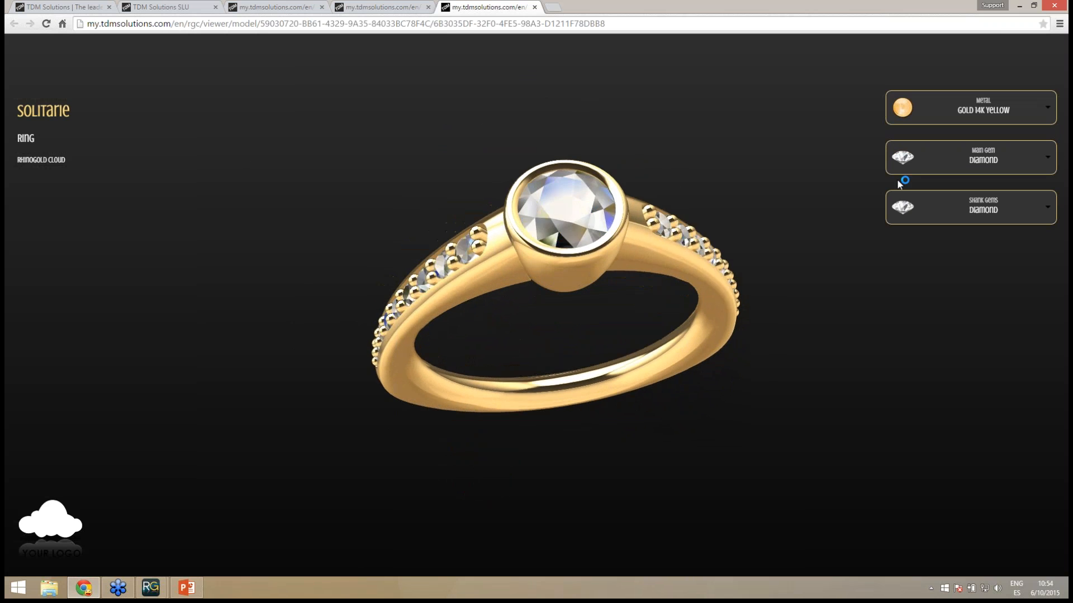
# Step: Set the main gem to Sapphire and the shank gems to Aquamarine
pyautogui.click(919, 169)
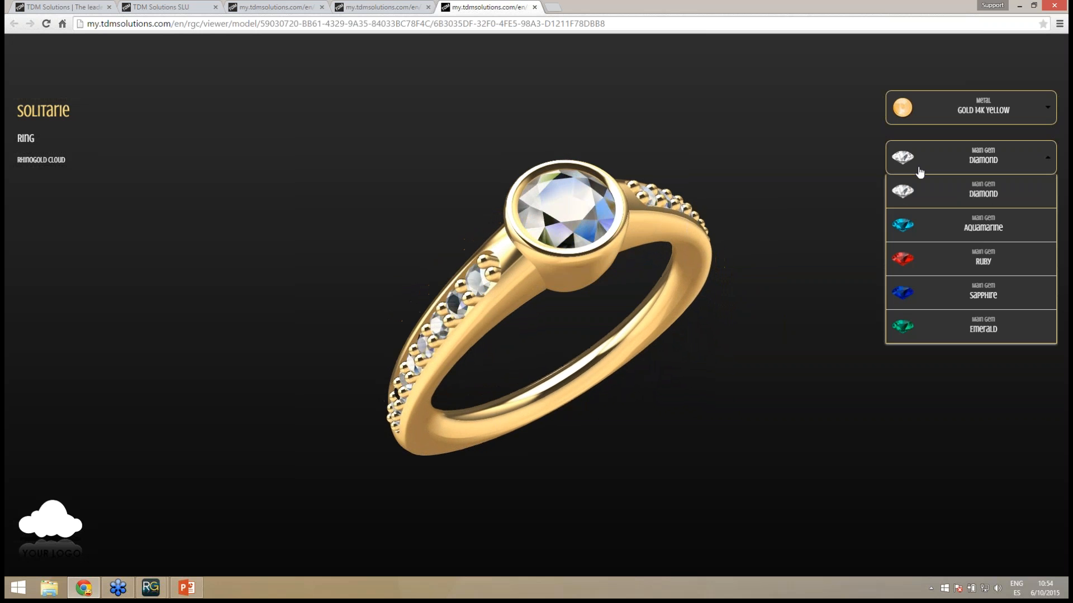
pyautogui.click(928, 302)
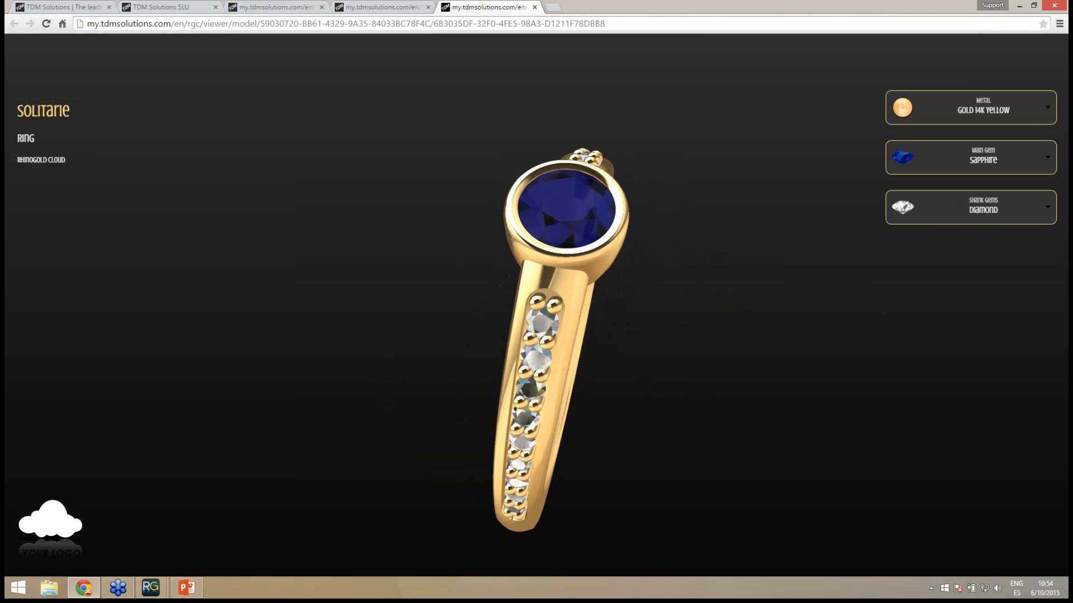
pyautogui.click(922, 222)
pyautogui.click(934, 380)
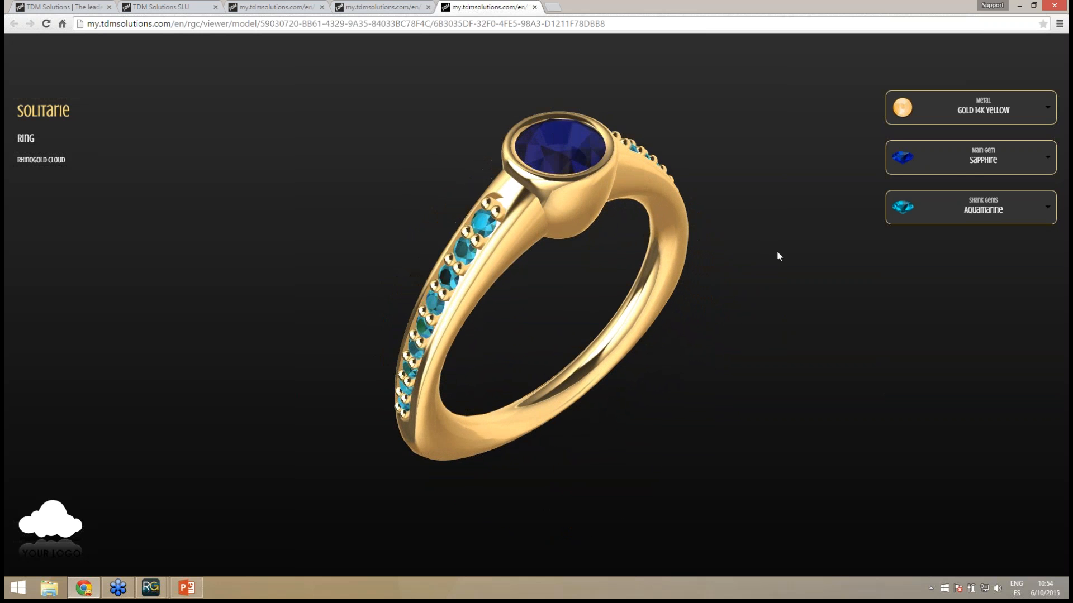
# Step: Set the ring's metal to Gold 18K White, the shank gems to Diamond and the main gem to Ruby
pyautogui.click(916, 109)
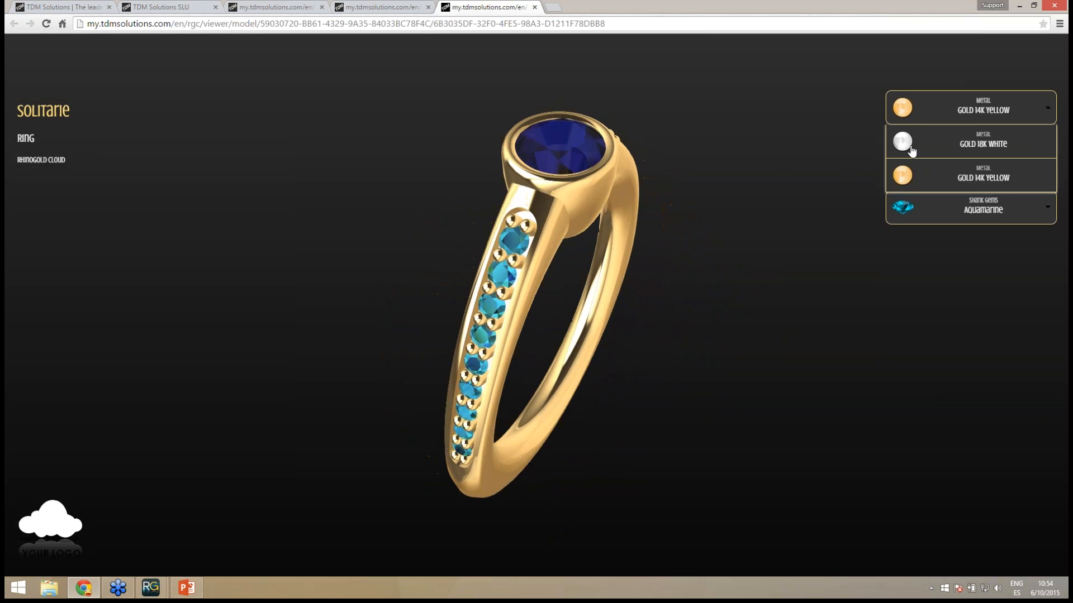
pyautogui.click(916, 141)
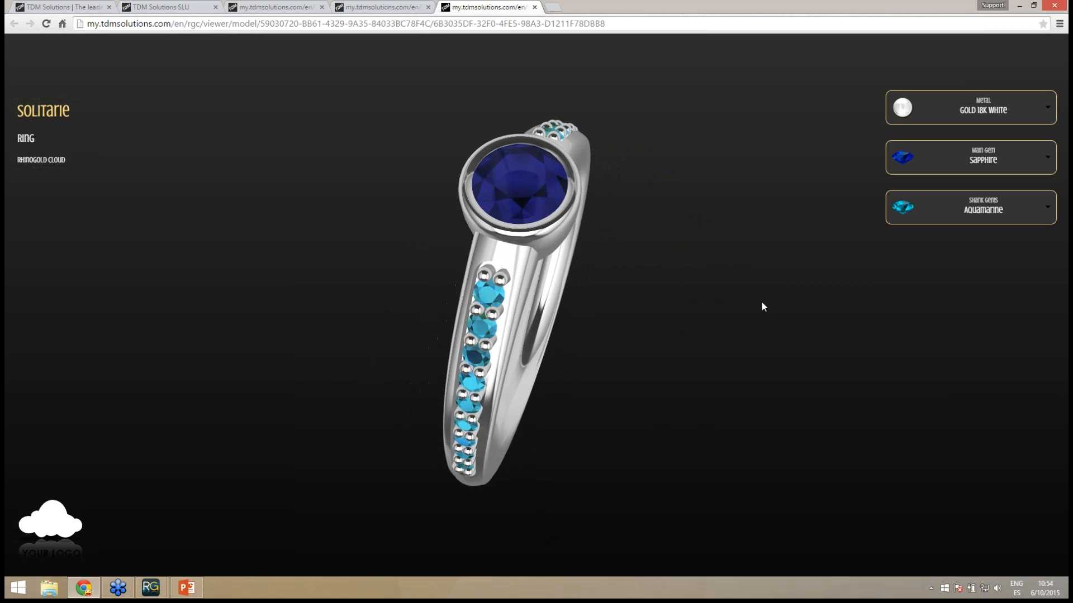
pyautogui.click(901, 217)
pyautogui.click(905, 245)
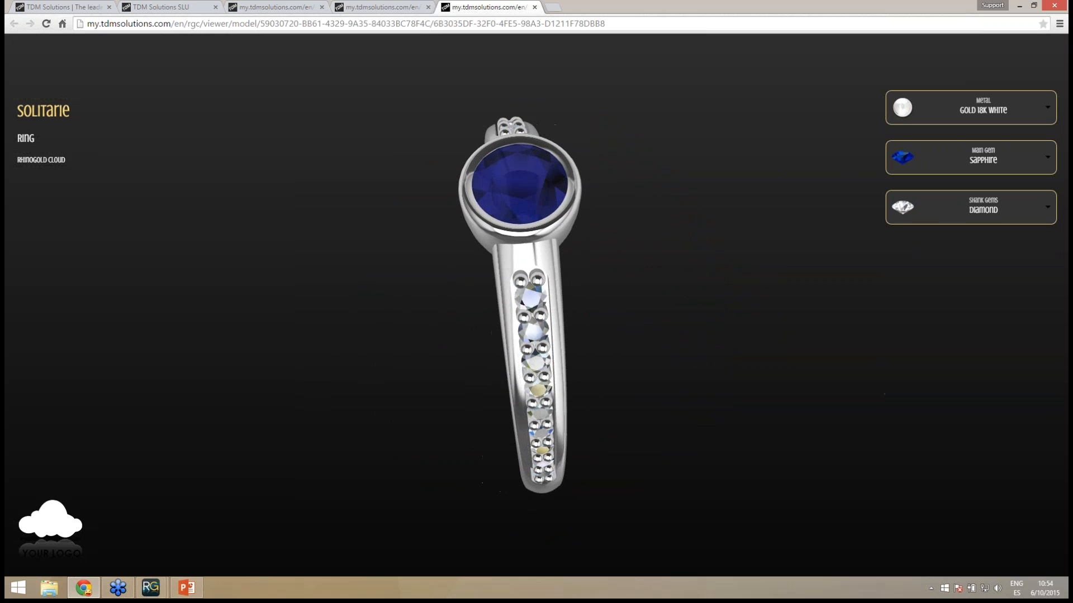
pyautogui.click(917, 169)
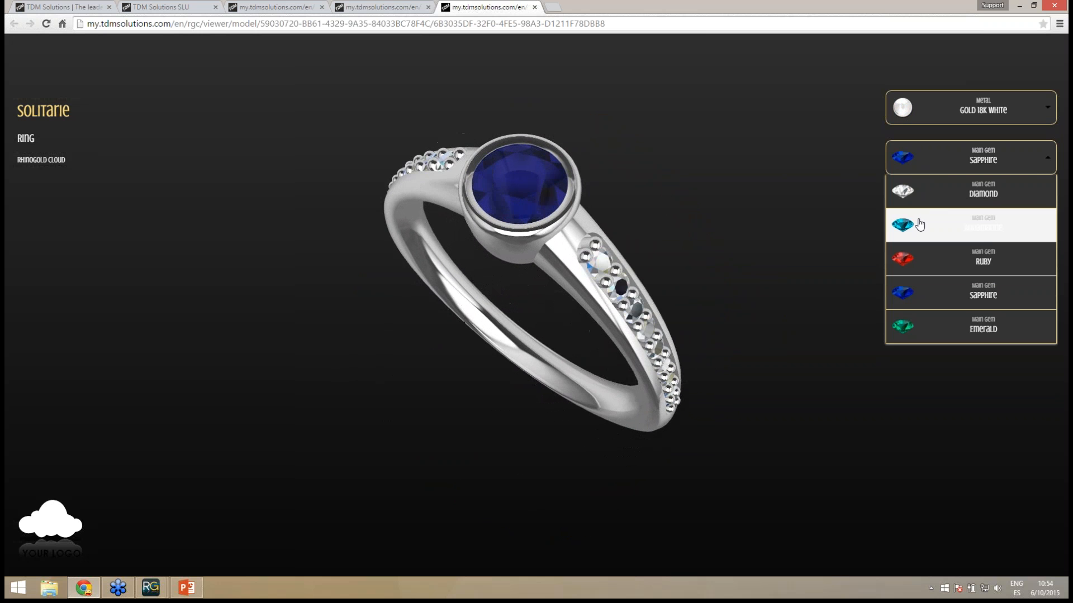
pyautogui.click(910, 260)
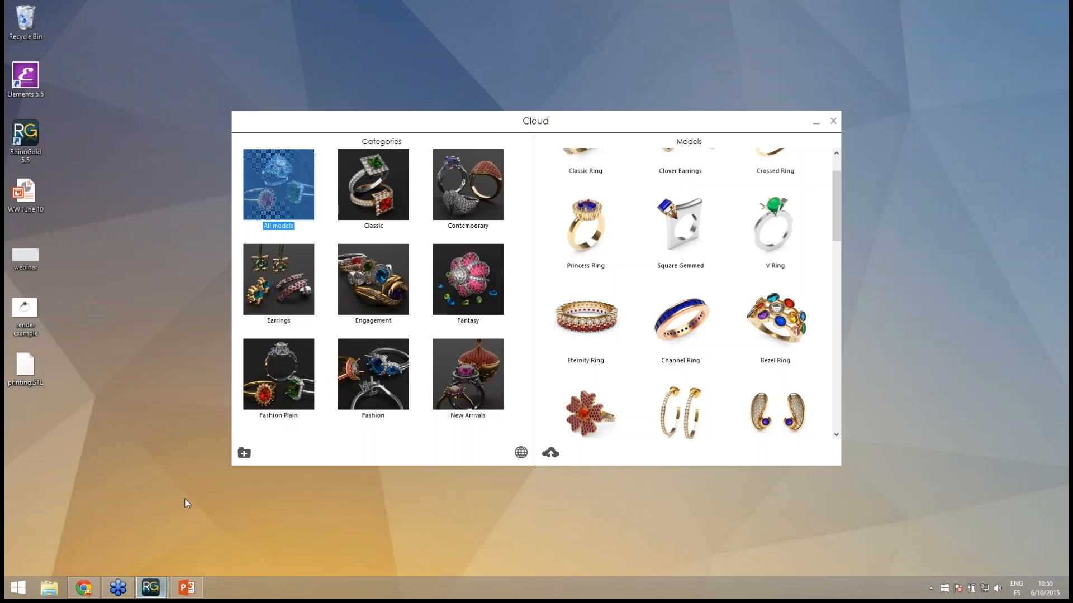
# Step: Switch back to the RhinoGold modelling window and assign the Aquamarine material to the ring's center gem
pyautogui.click(189, 506)
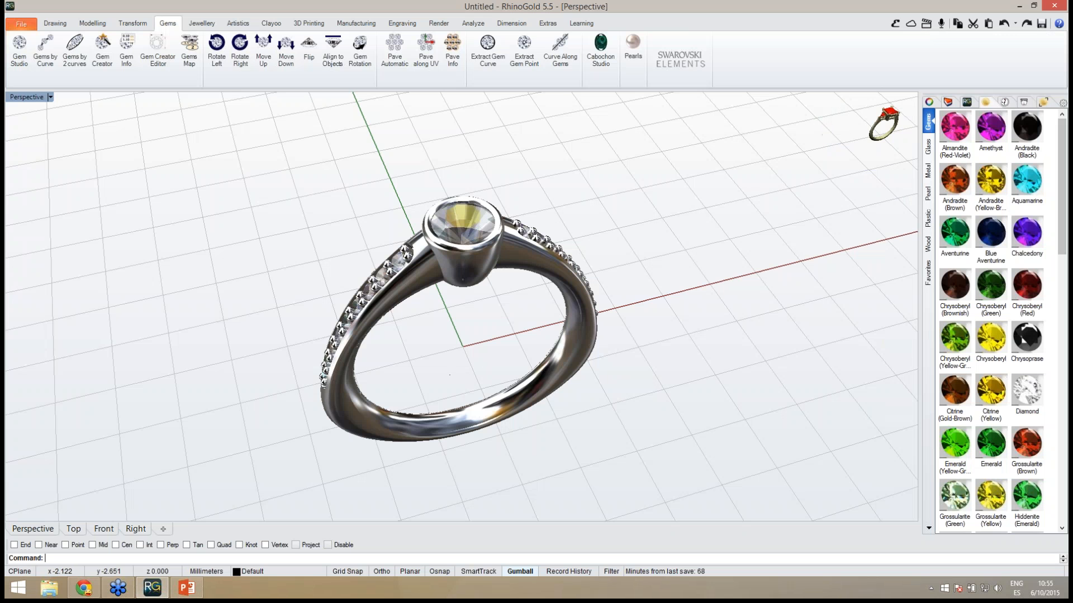
pyautogui.moveTo(452, 380); pyautogui.dragTo(486, 359, button='right')
pyautogui.hotkey('ctrl', 'shift', 'e')
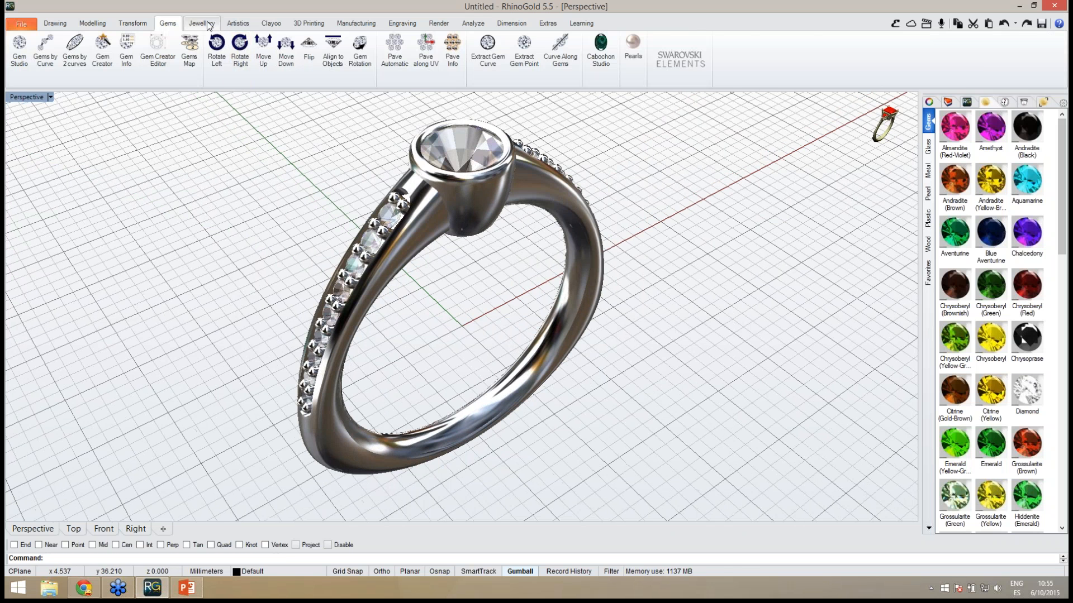
pyautogui.click(202, 23)
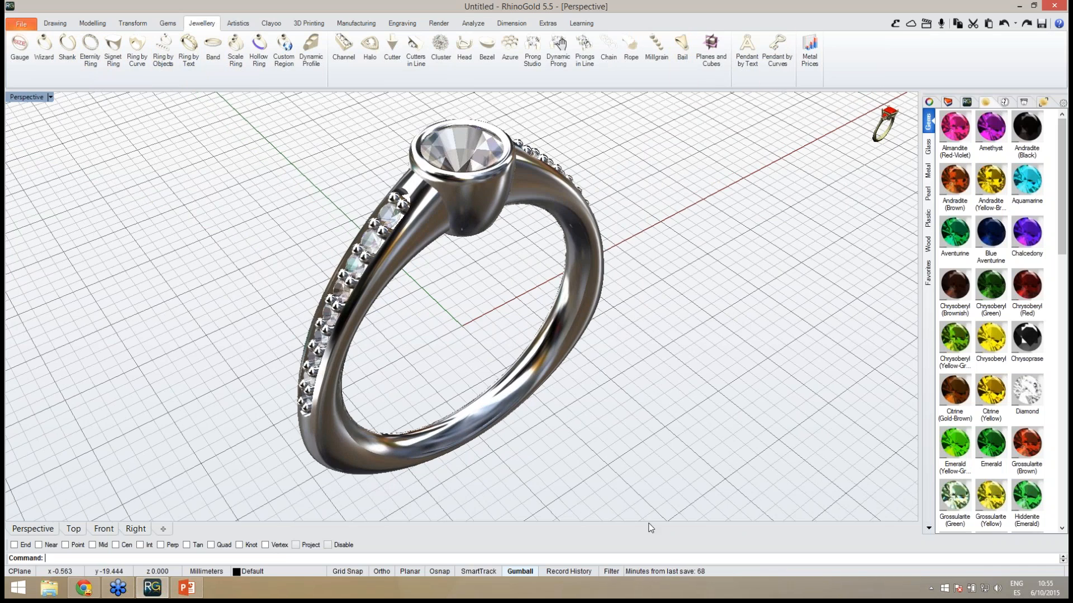
pyautogui.moveTo(620, 469); pyautogui.dragTo(596, 460, button='right')
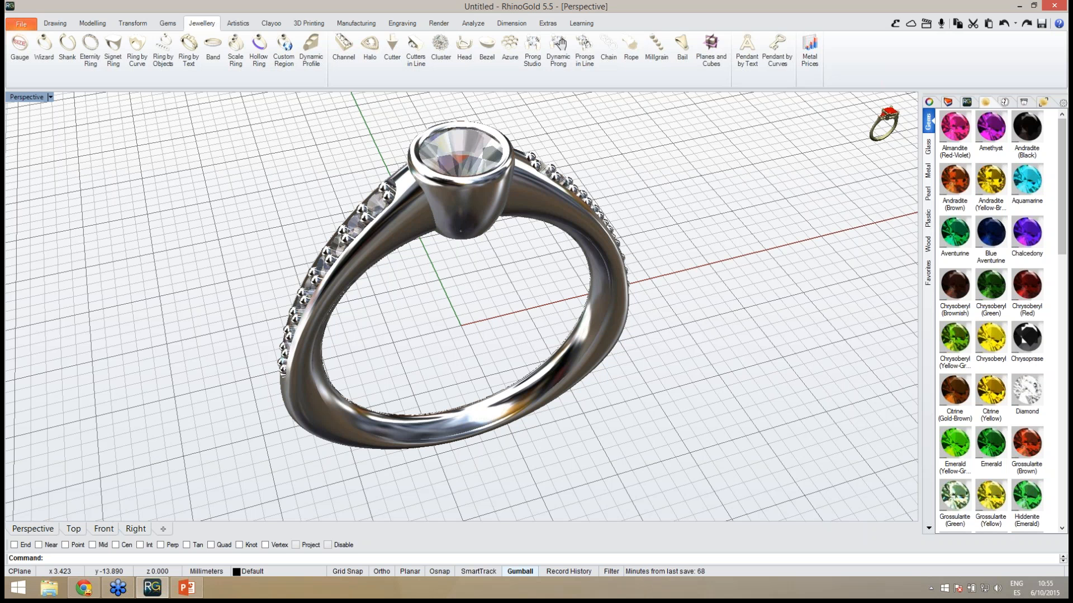
pyautogui.click(477, 166)
pyautogui.click(505, 190)
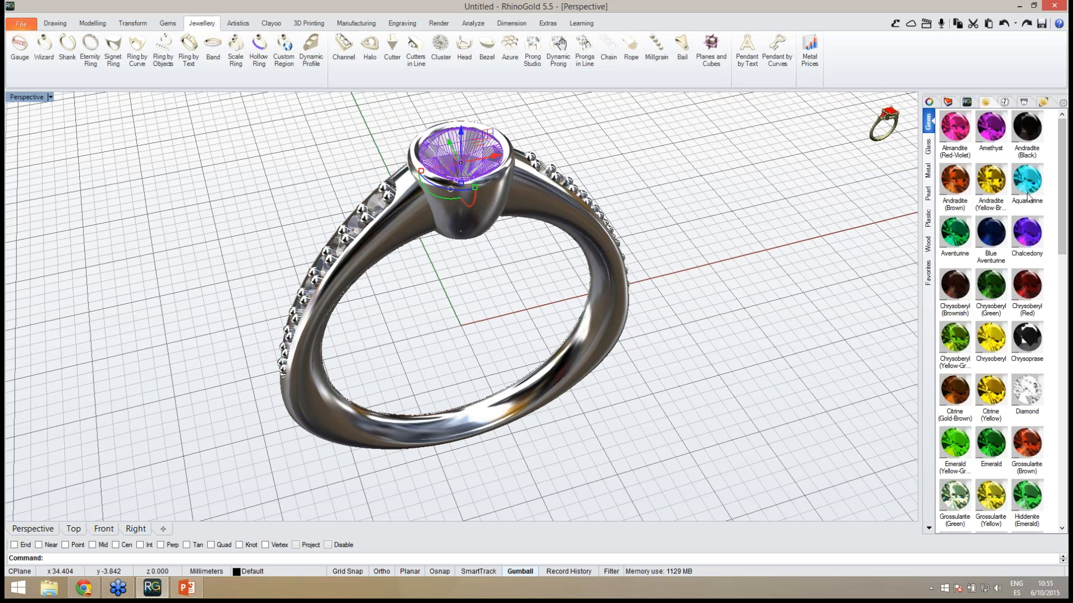
pyautogui.click(1026, 180)
pyautogui.moveTo(755, 338); pyautogui.dragTo(400, 404, button='right')
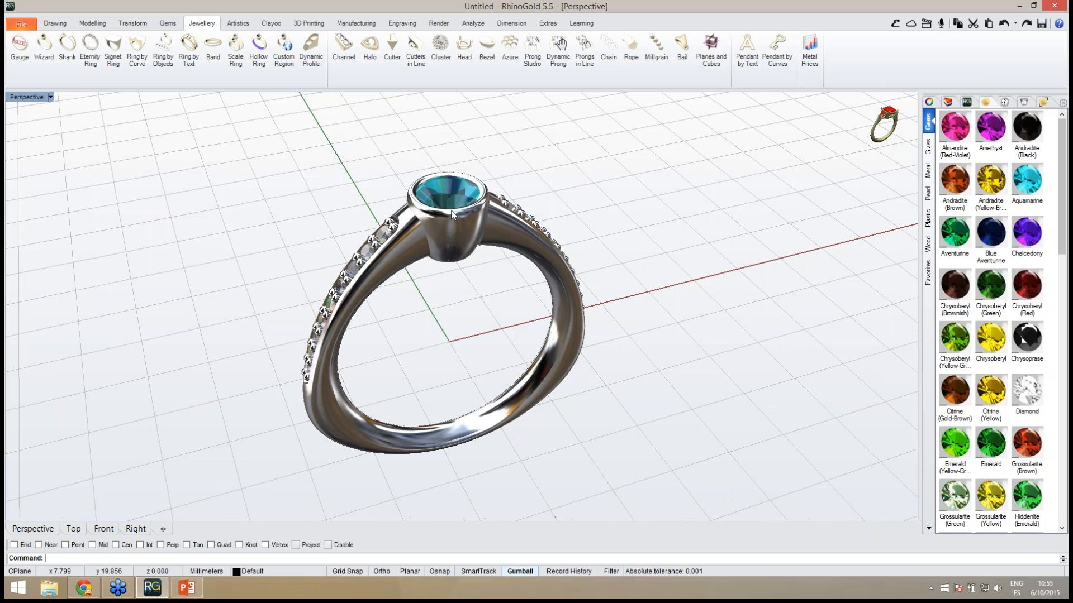
# Step: Edit the center gem in Gem Studio, change its cut to Radiant and accept the change
pyautogui.click(468, 206)
pyautogui.click(487, 226)
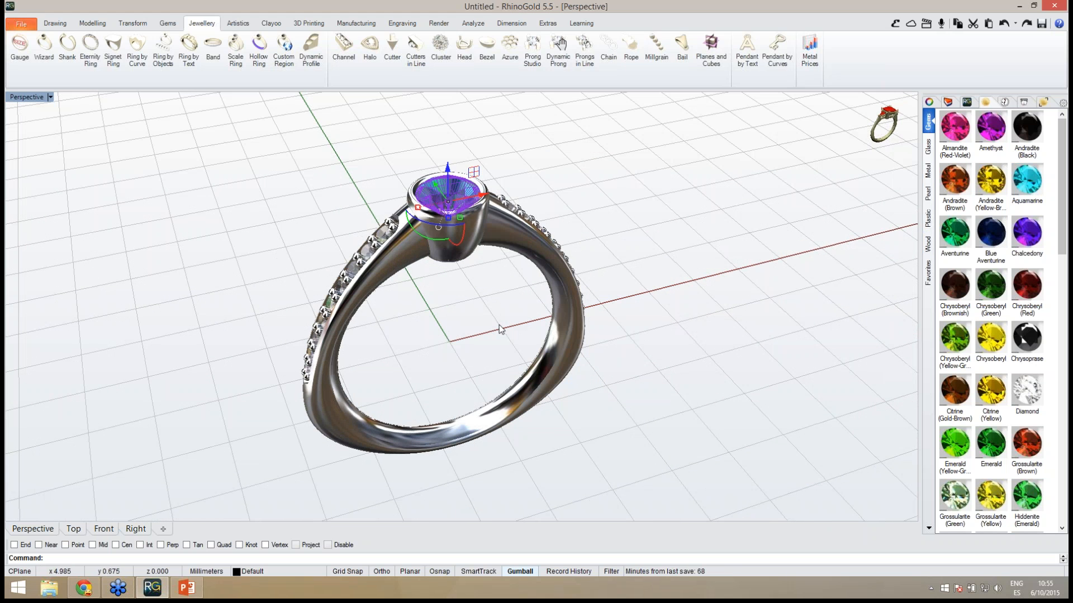
pyautogui.middleClick(500, 329)
pyautogui.click(499, 387)
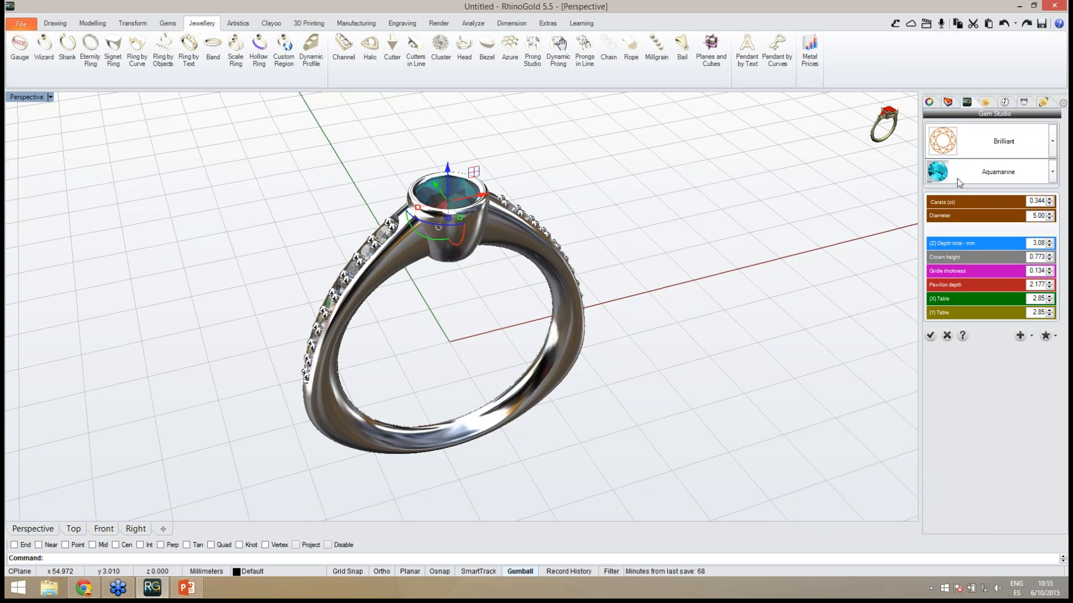
pyautogui.click(1052, 140)
pyautogui.scroll(-3, 964, 286)
pyautogui.scroll(-3, 963, 286)
pyautogui.click(978, 391)
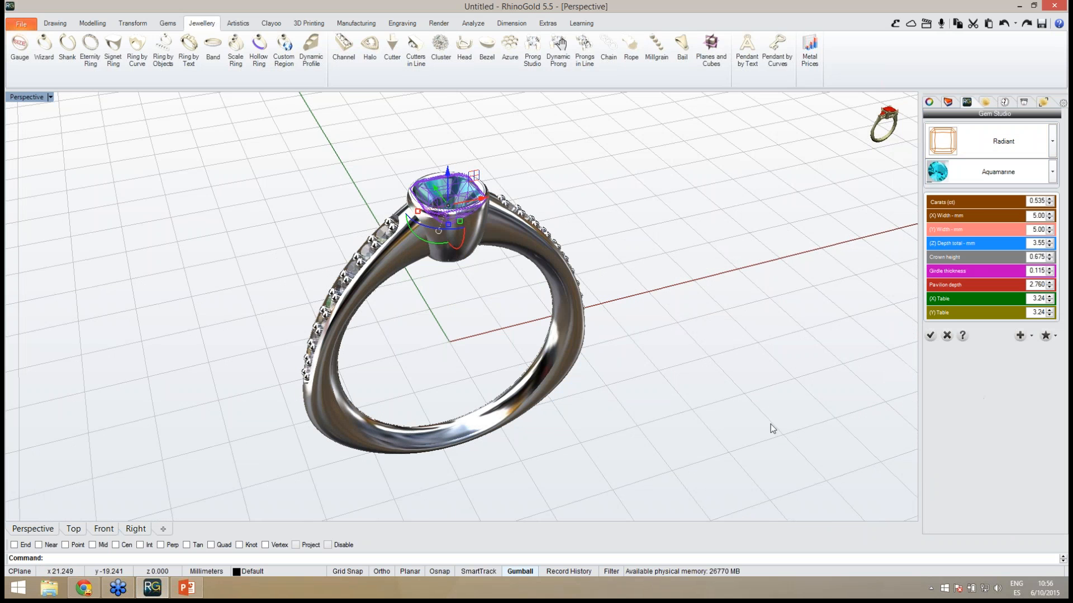
pyautogui.click(727, 418)
pyautogui.moveTo(727, 396); pyautogui.dragTo(628, 399, button='right')
pyautogui.click(930, 336)
pyautogui.moveTo(761, 366); pyautogui.dragTo(626, 355, button='right')
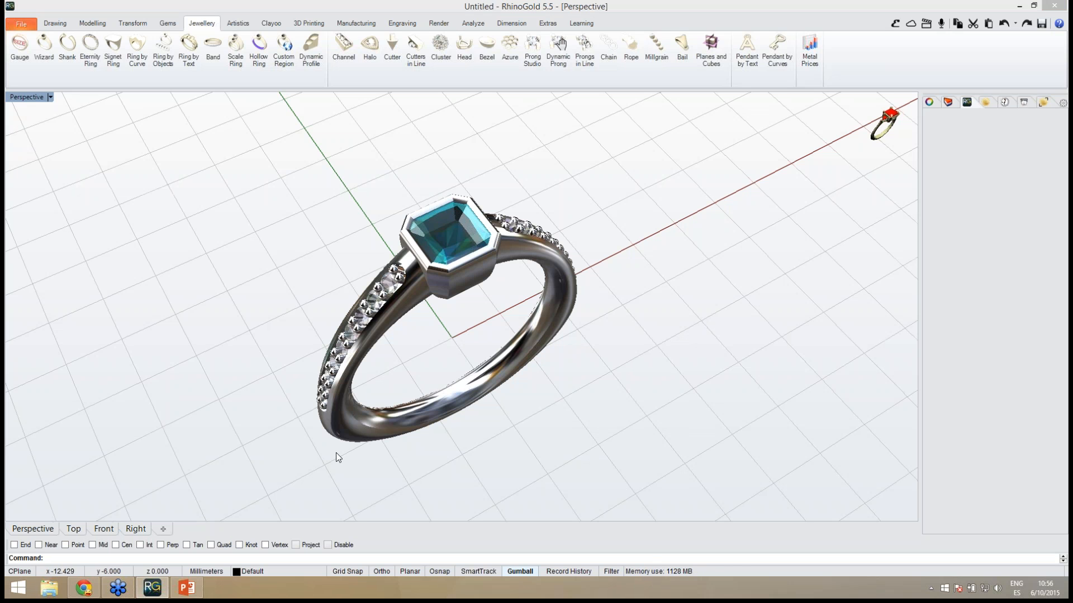
# Step: Switch to the PowerPoint presentation and start the slide show from the Elements and Cloud slide
pyautogui.moveTo(185, 591)
pyautogui.click(186, 589)
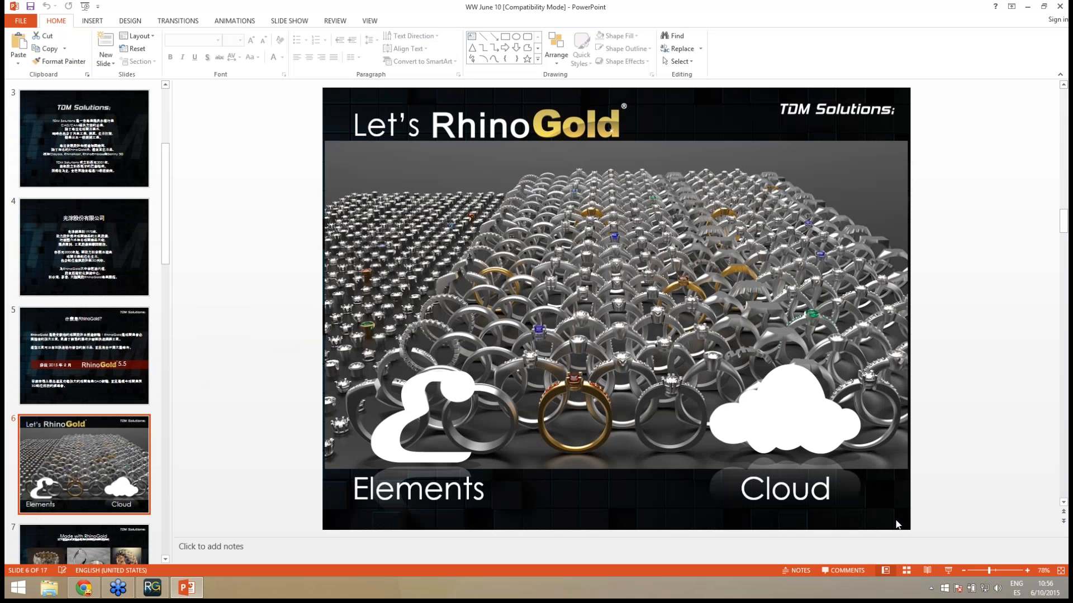
pyautogui.click(948, 571)
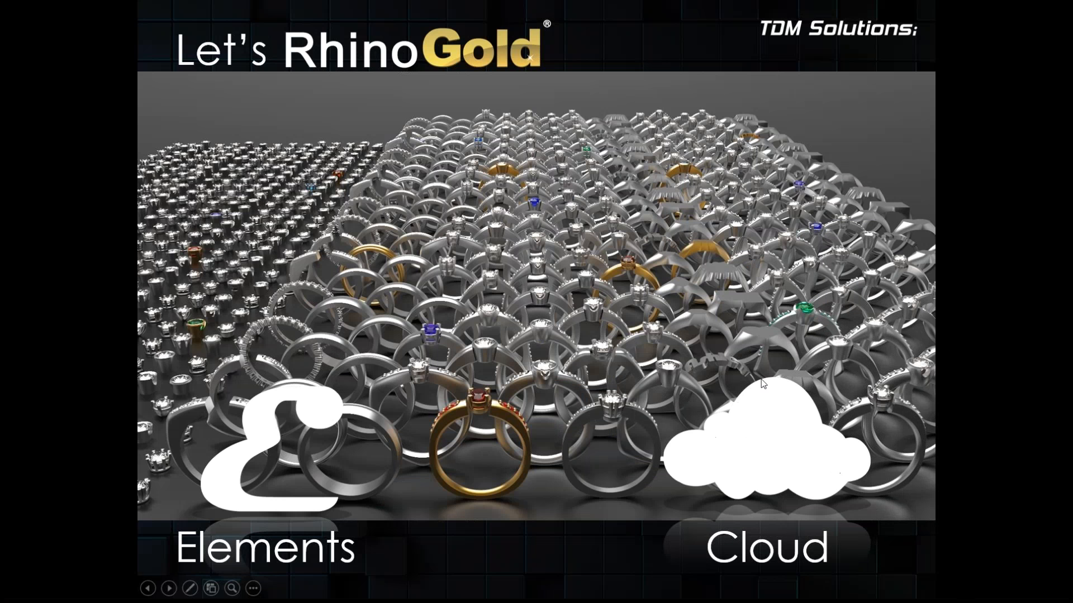